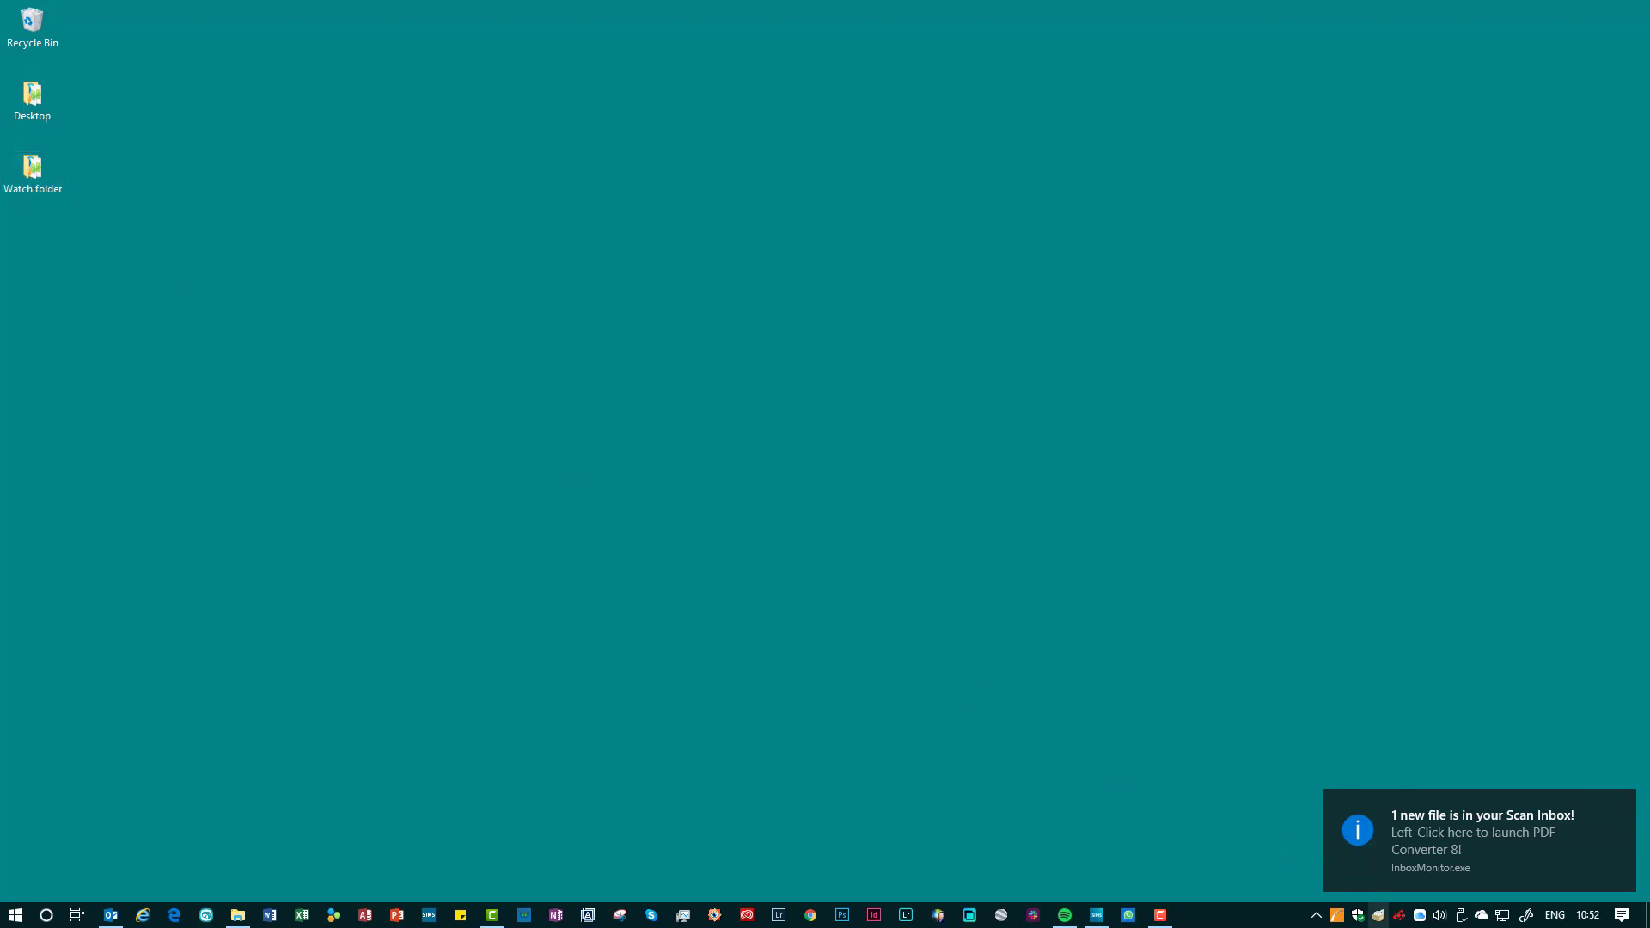
Open Mail scan simulation.pdf from the Scan Inbox and extract the Student correspondence 1 page, deleting it from the source after extraction.
click(1410, 849)
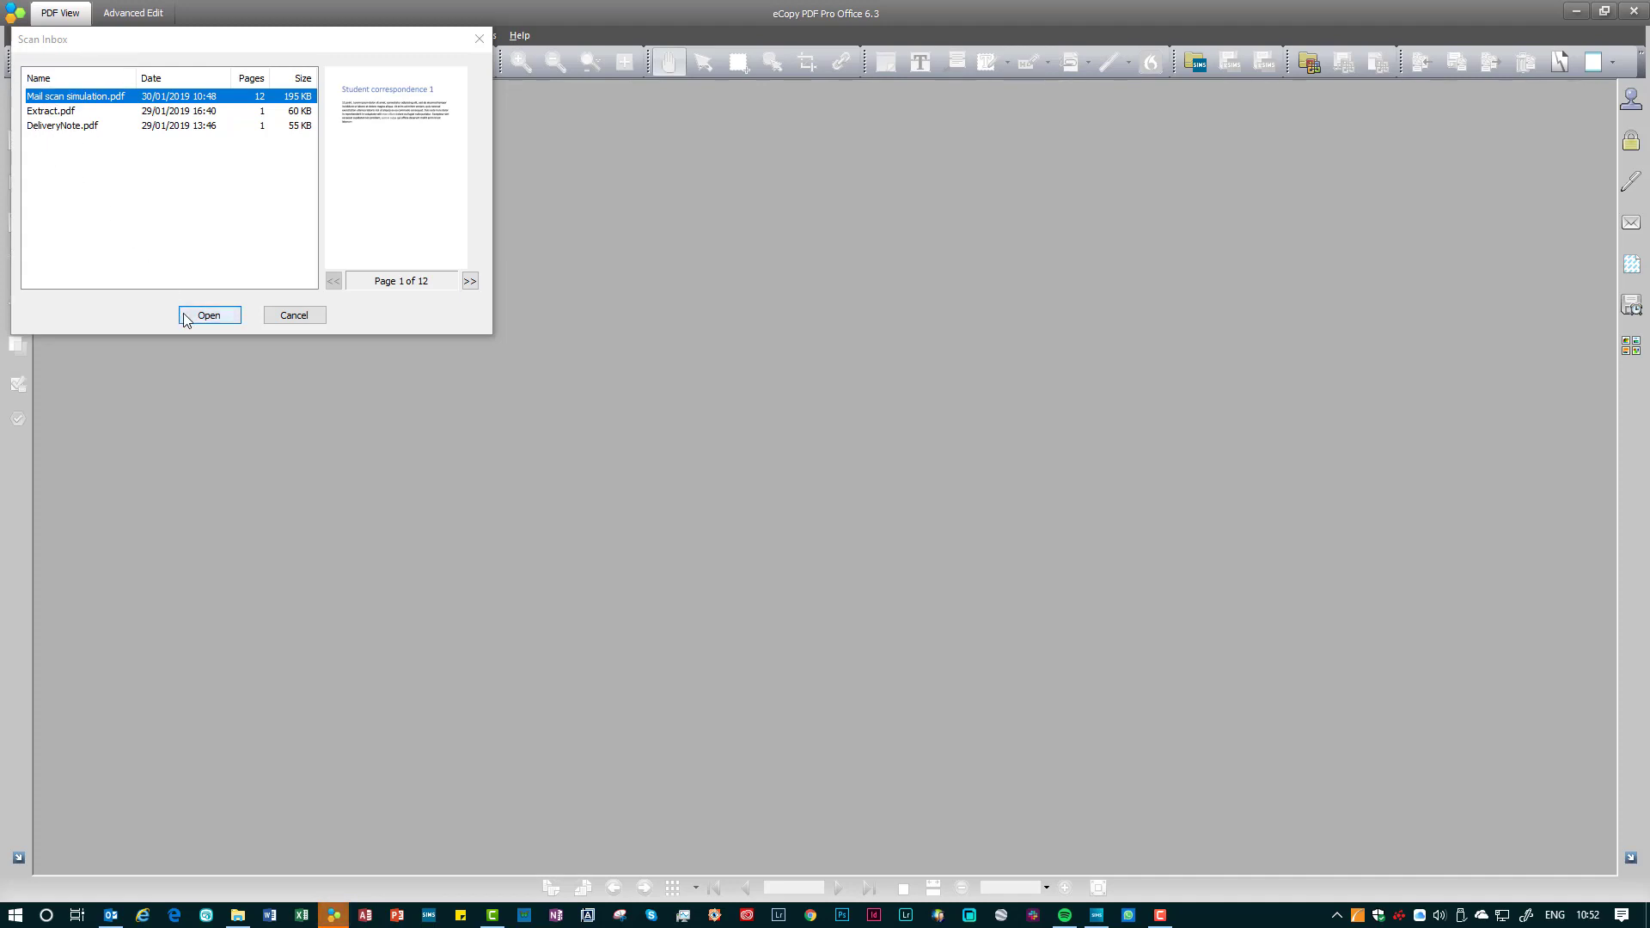
click(209, 314)
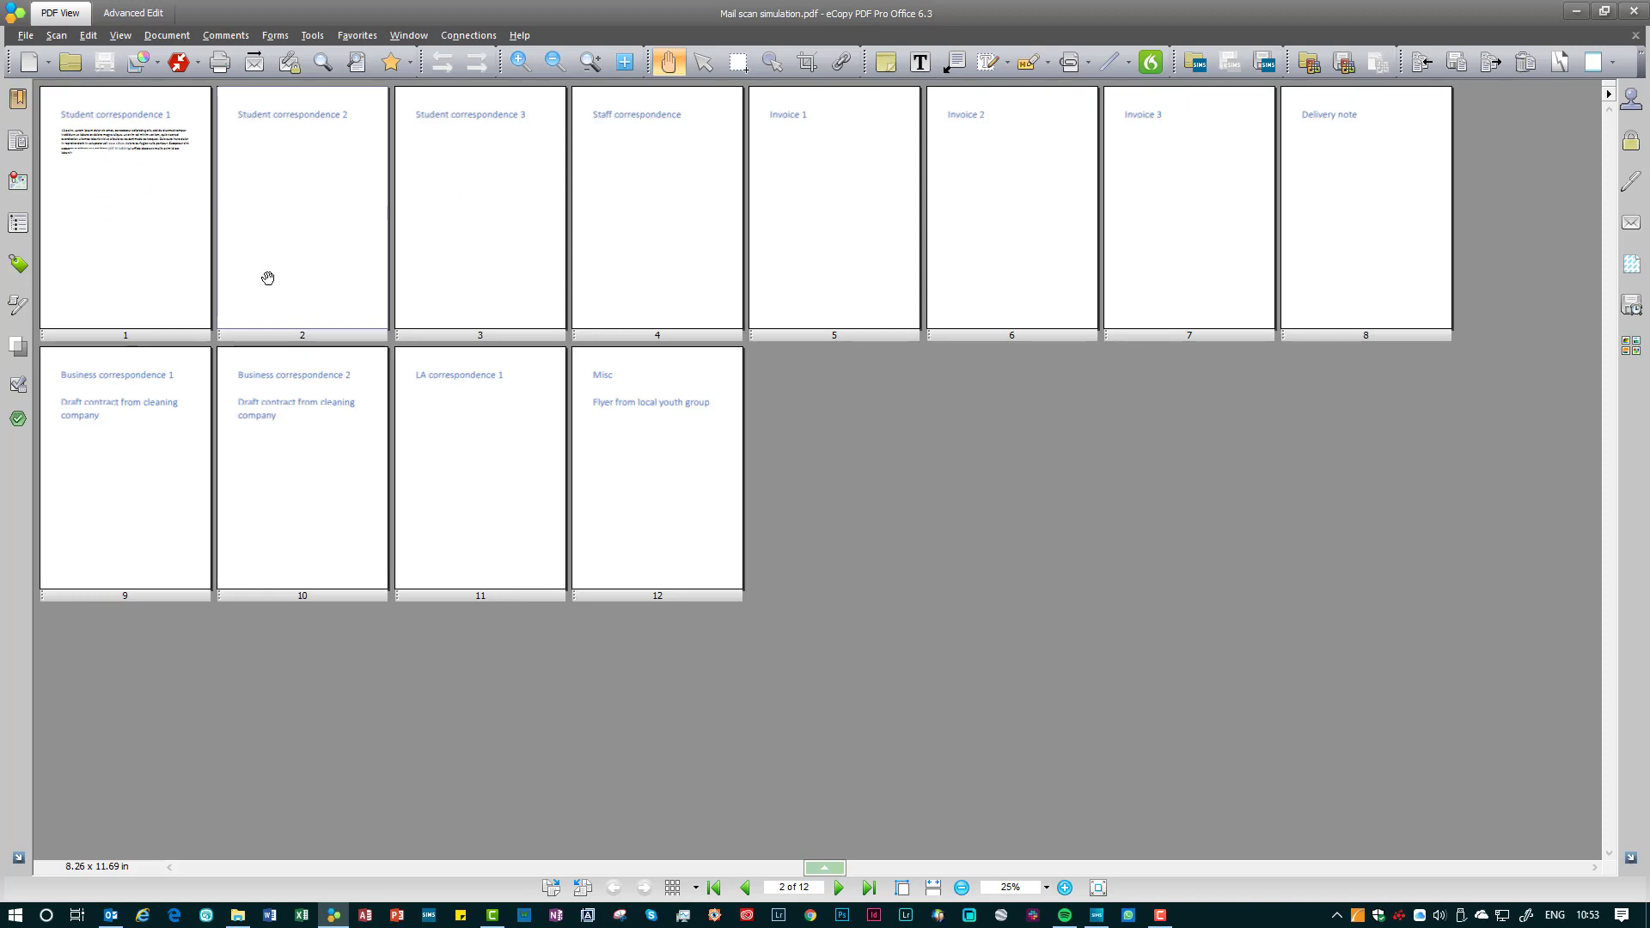
click(148, 341)
right_click(148, 341)
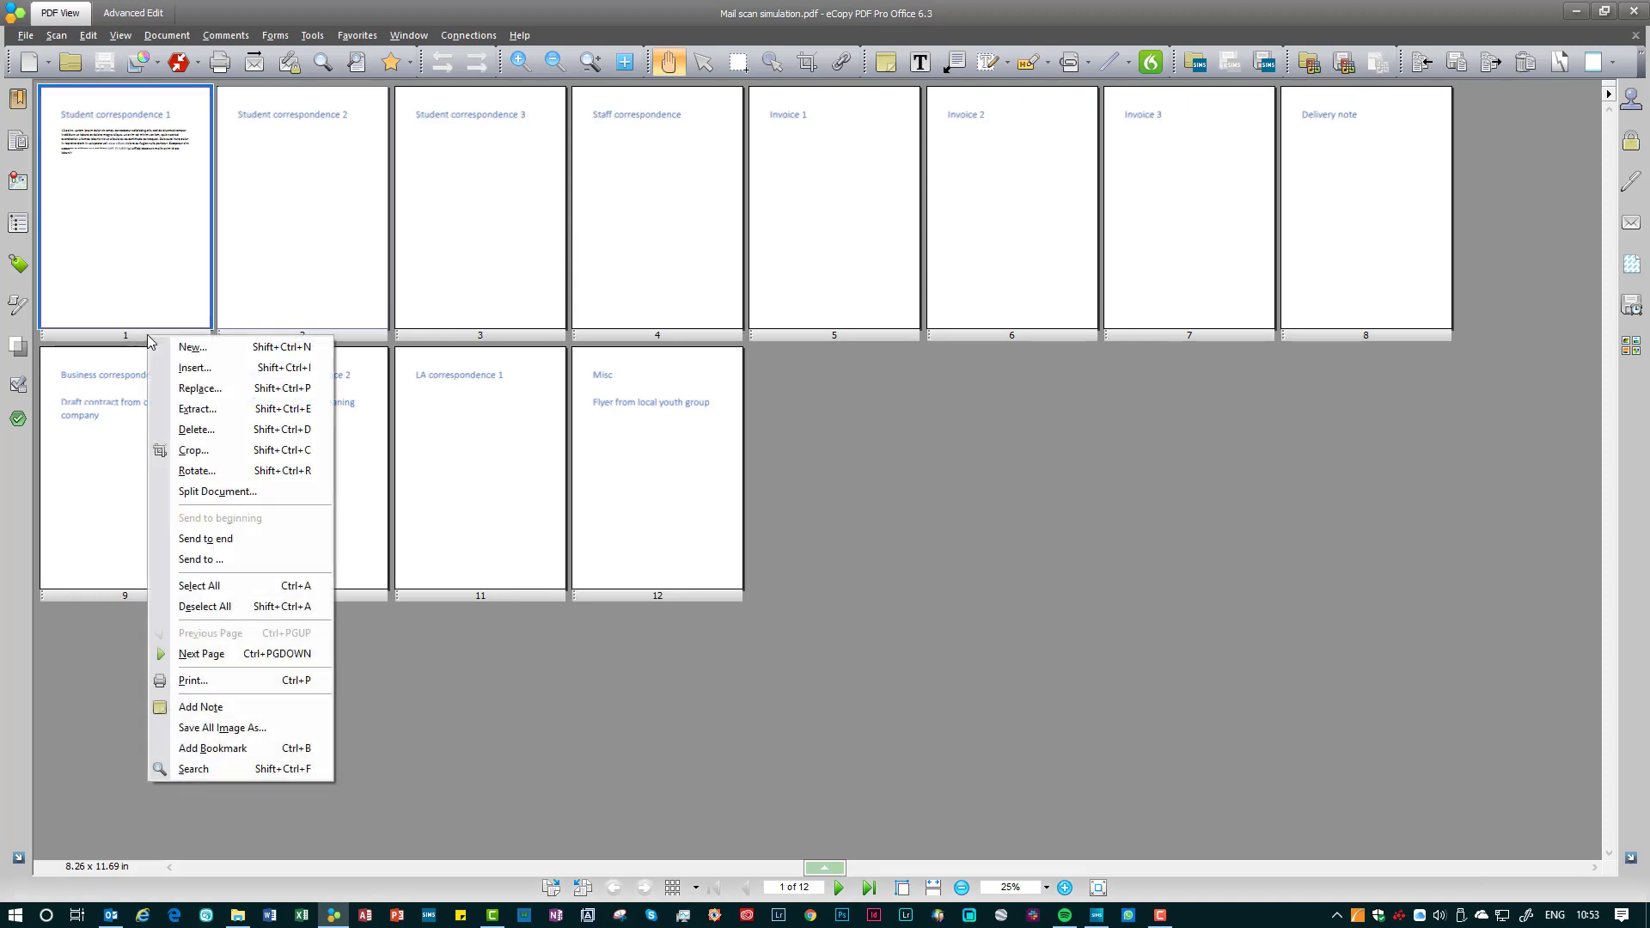
click(197, 409)
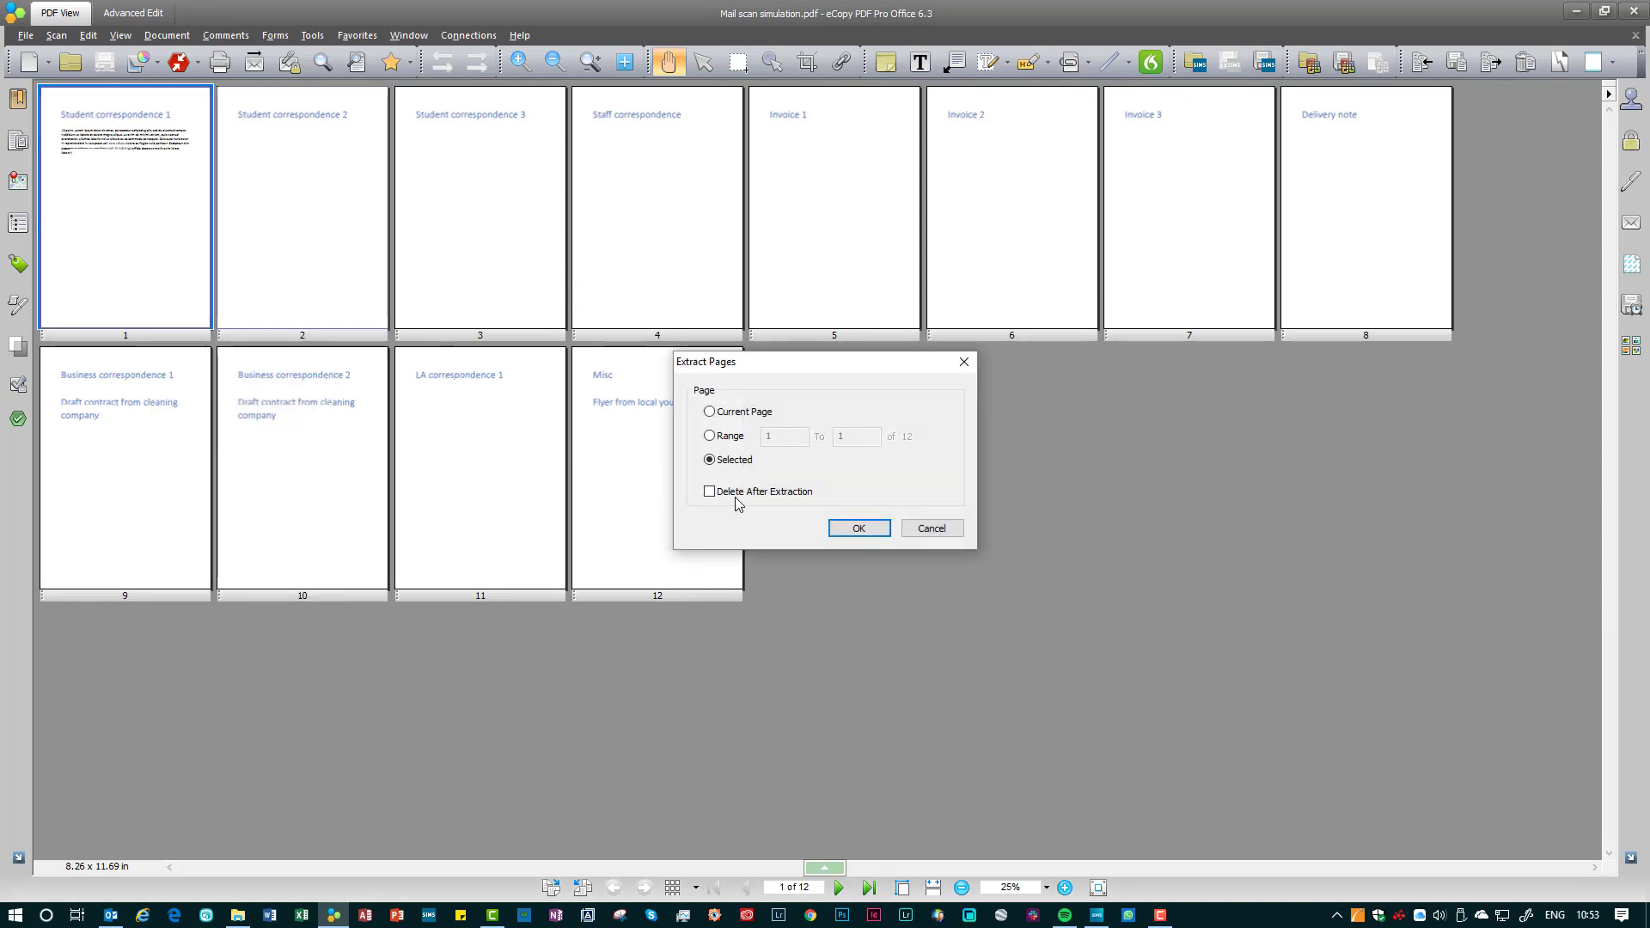
click(710, 491)
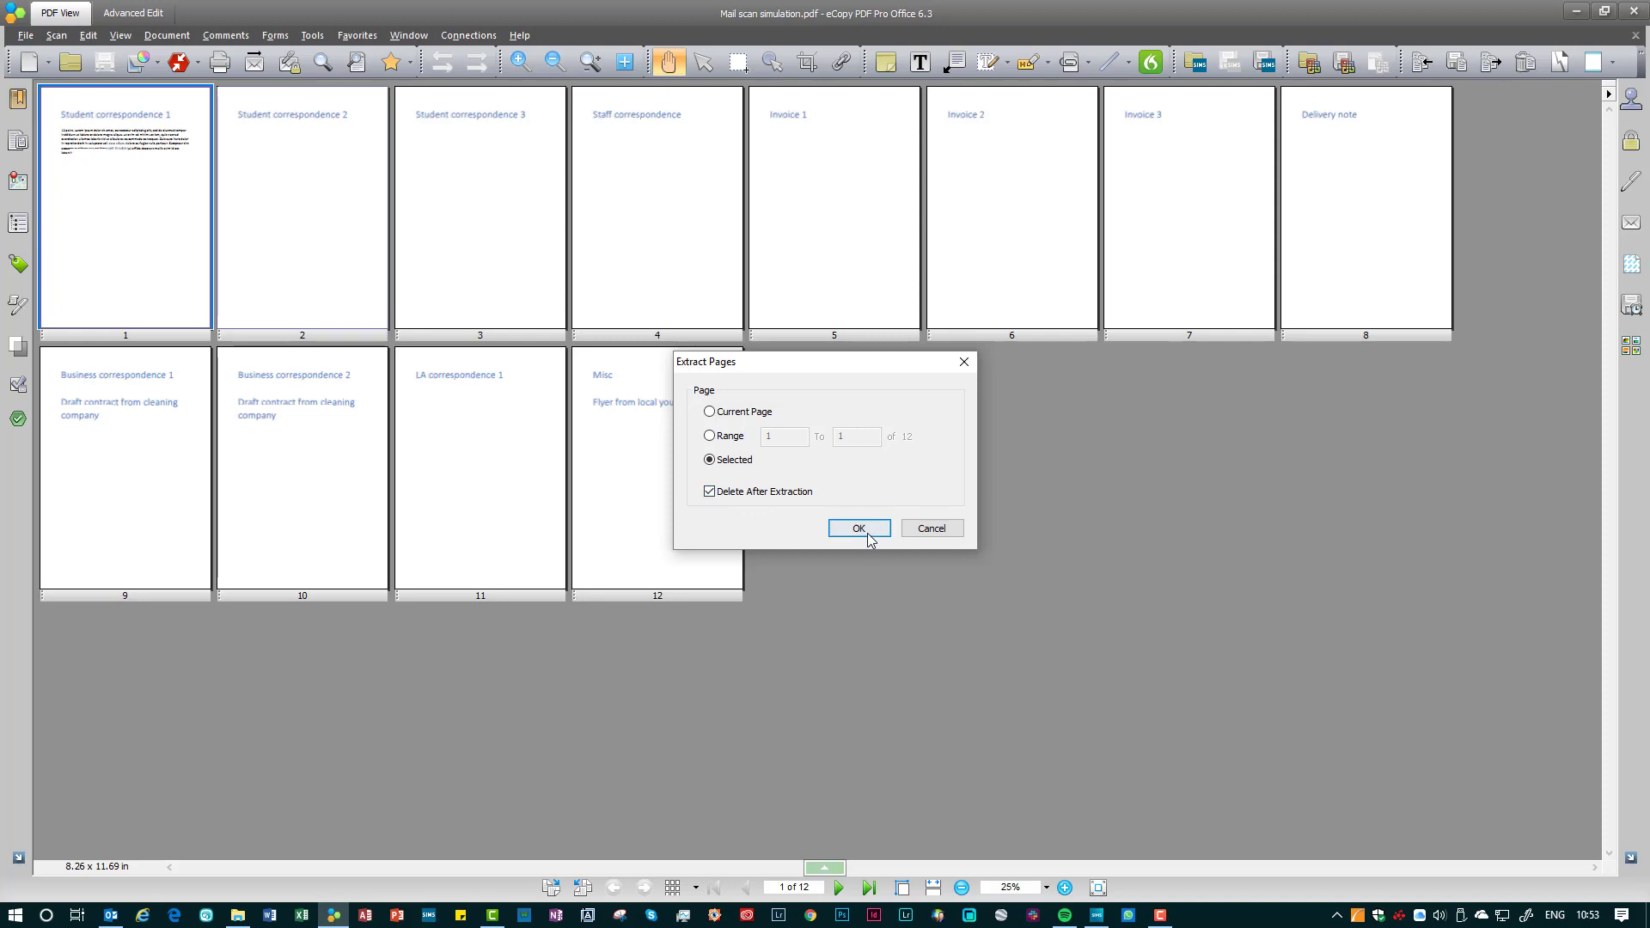
click(860, 528)
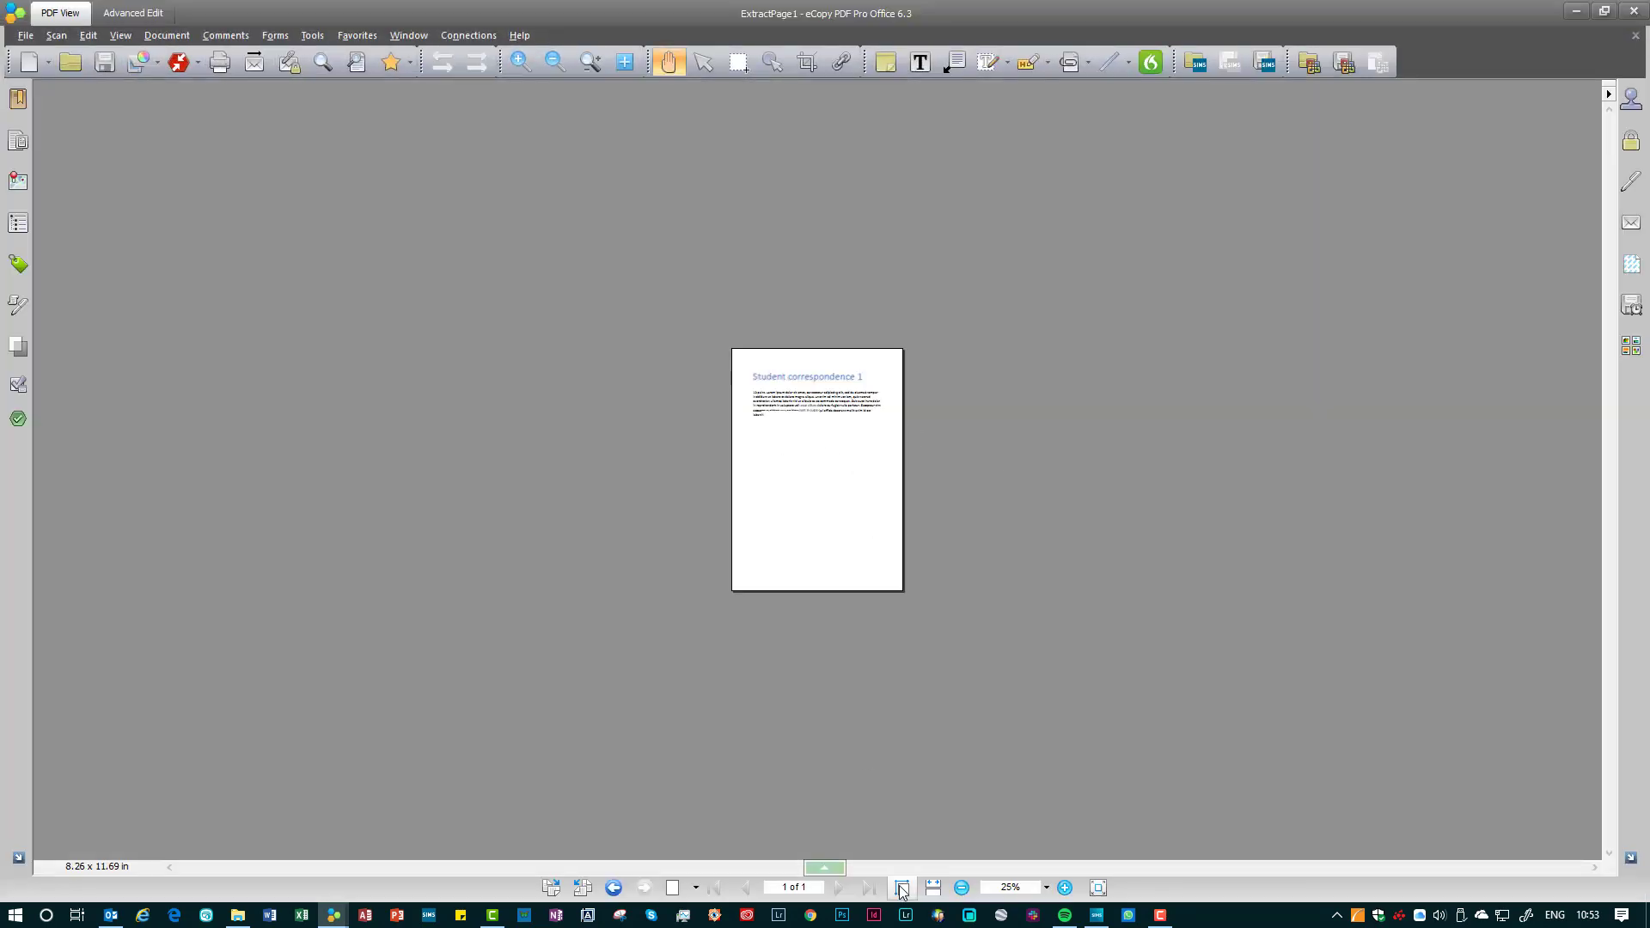
Fit the extracted page to the window and place a dynamic Received stamp below the paragraph, leaving the identity details blank.
click(901, 888)
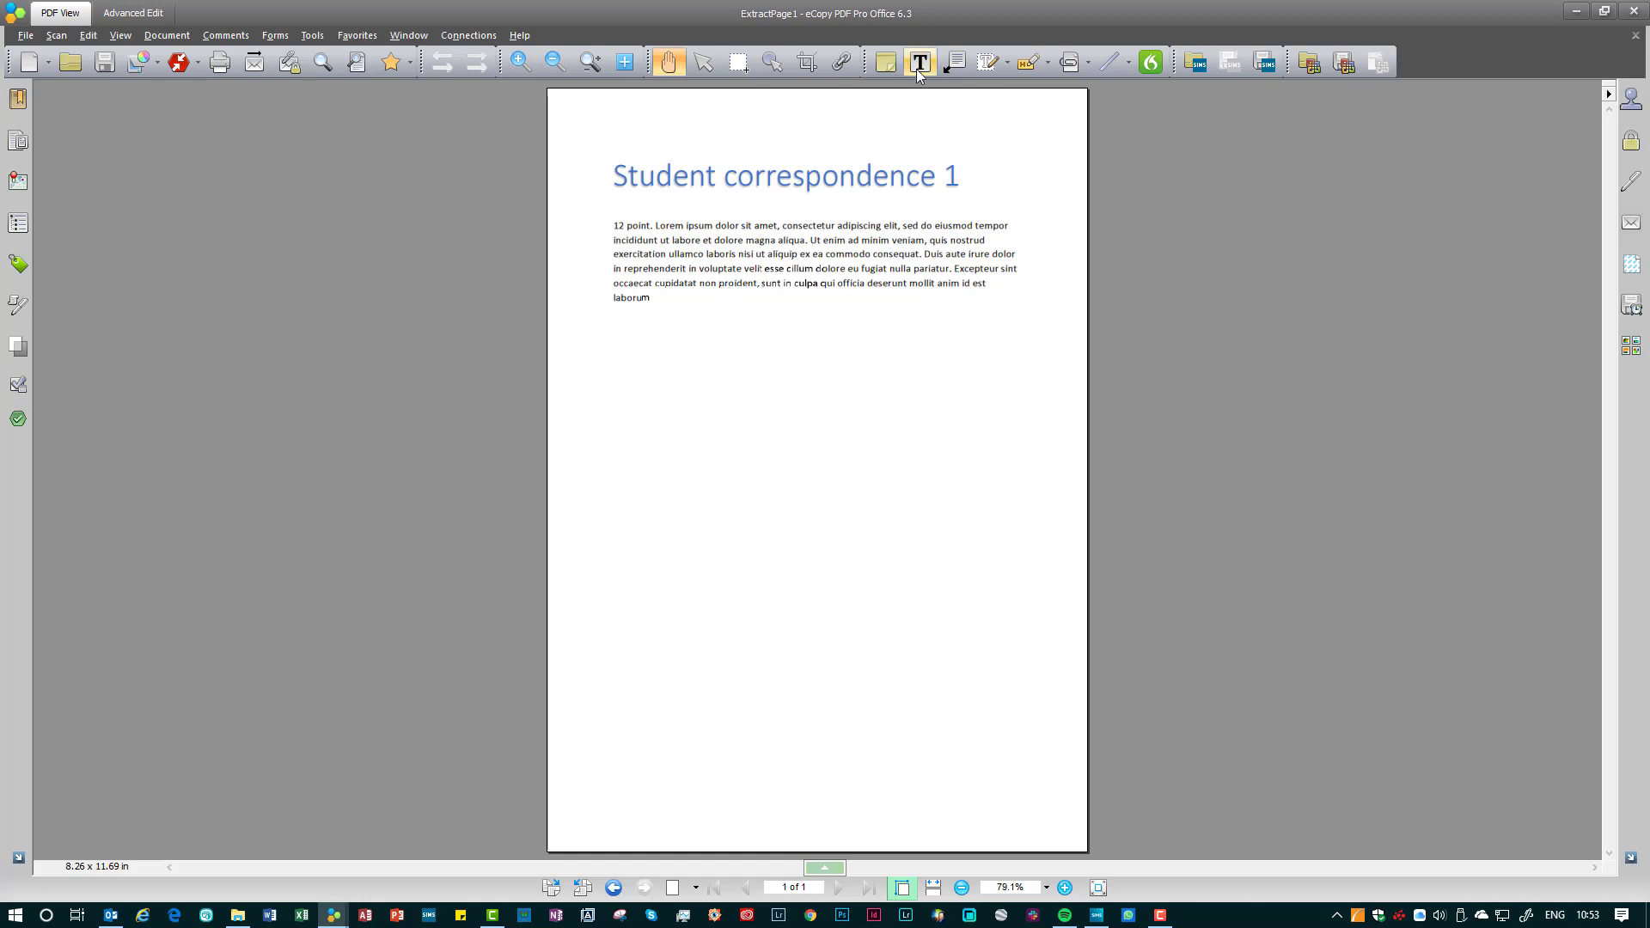
click(1609, 94)
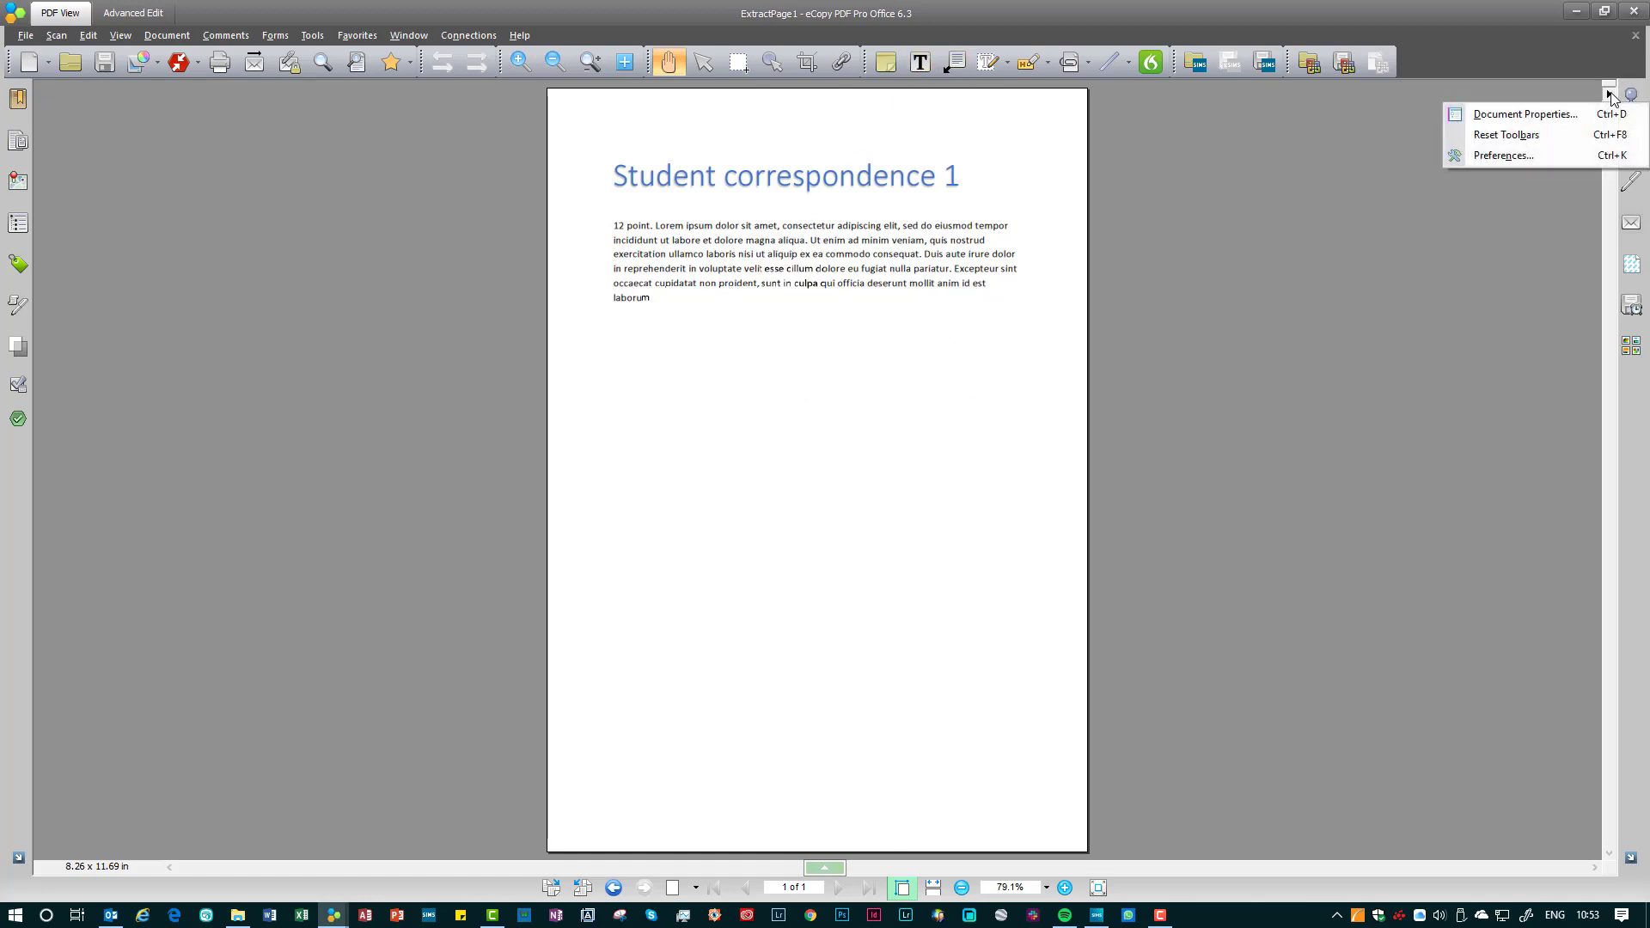
click(1632, 97)
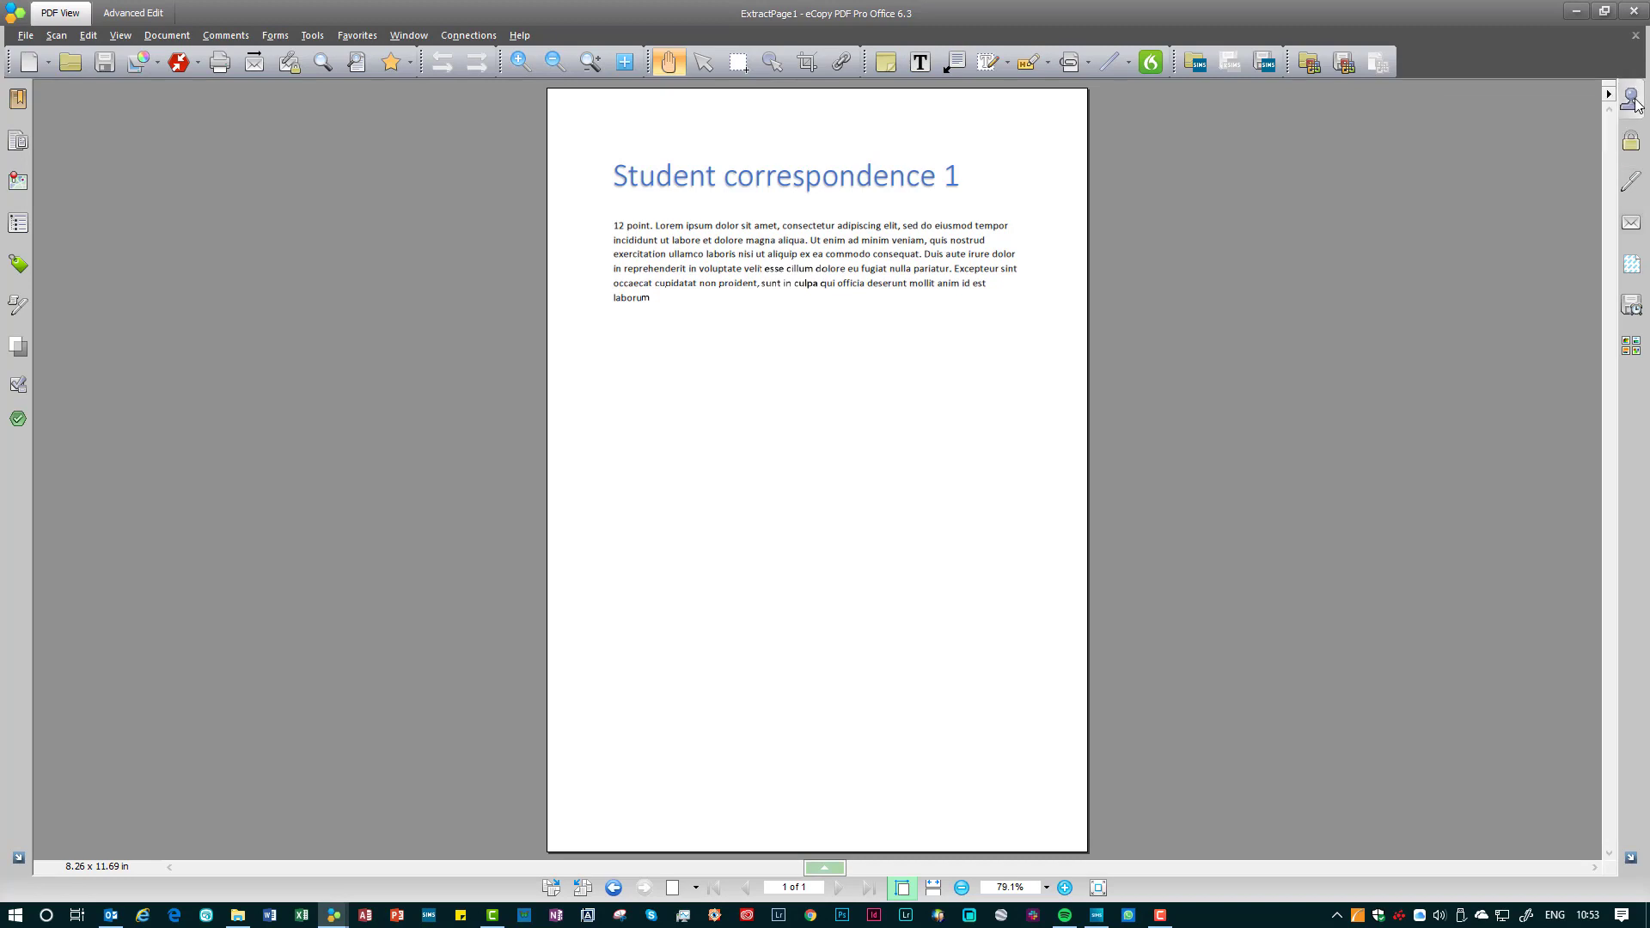
click(1635, 100)
click(1536, 196)
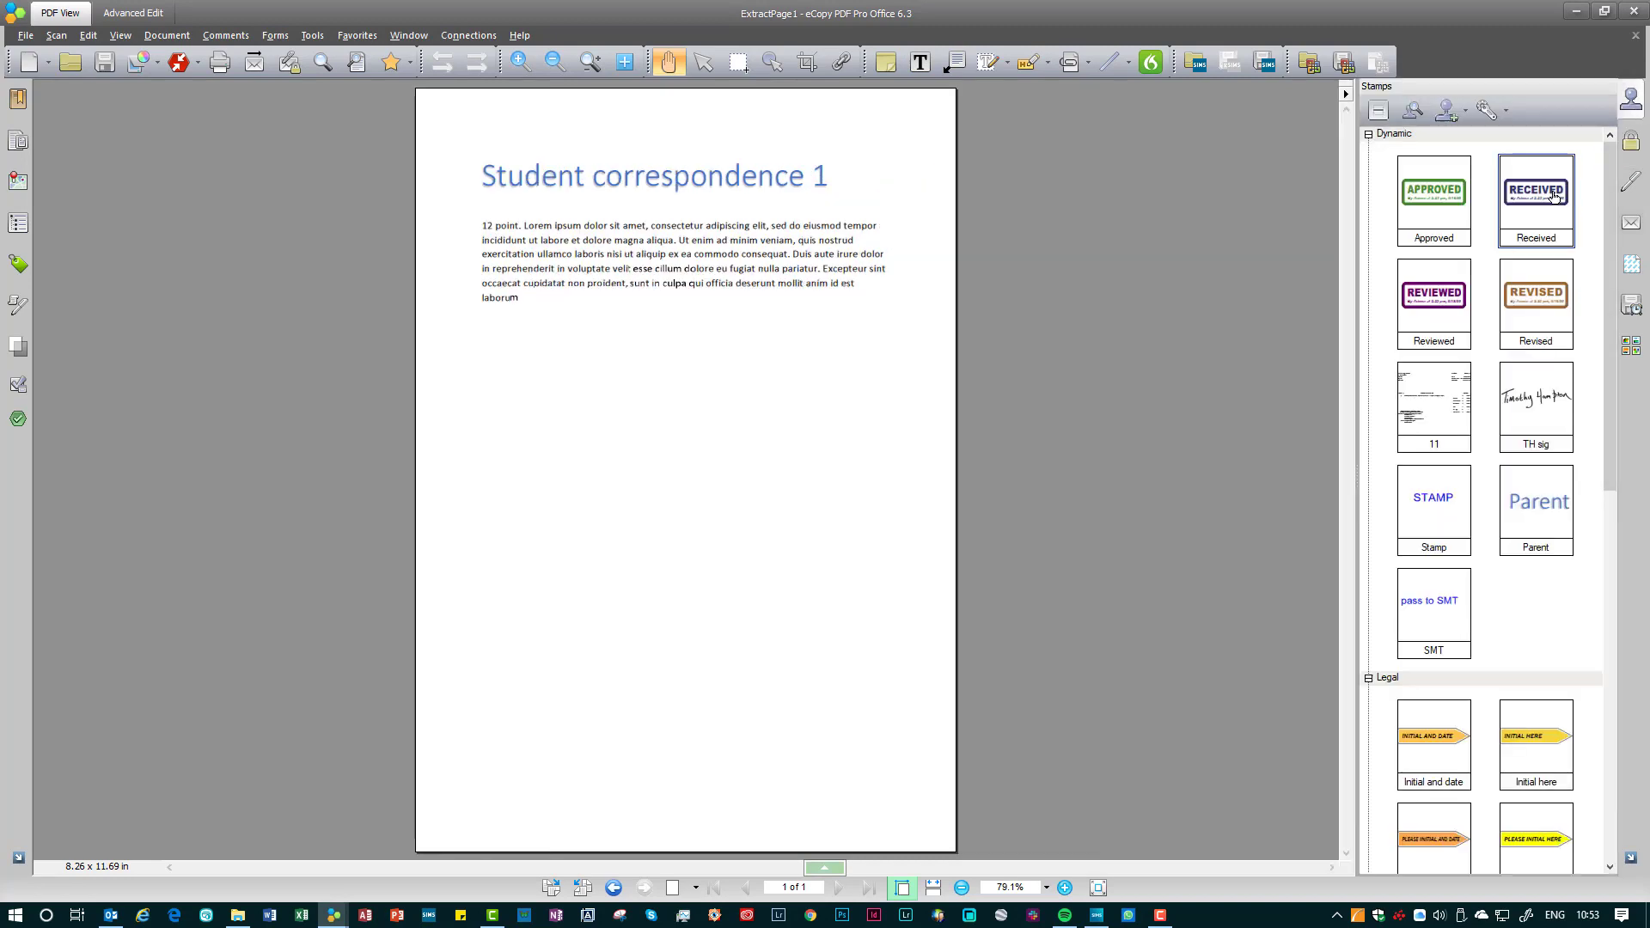
click(733, 320)
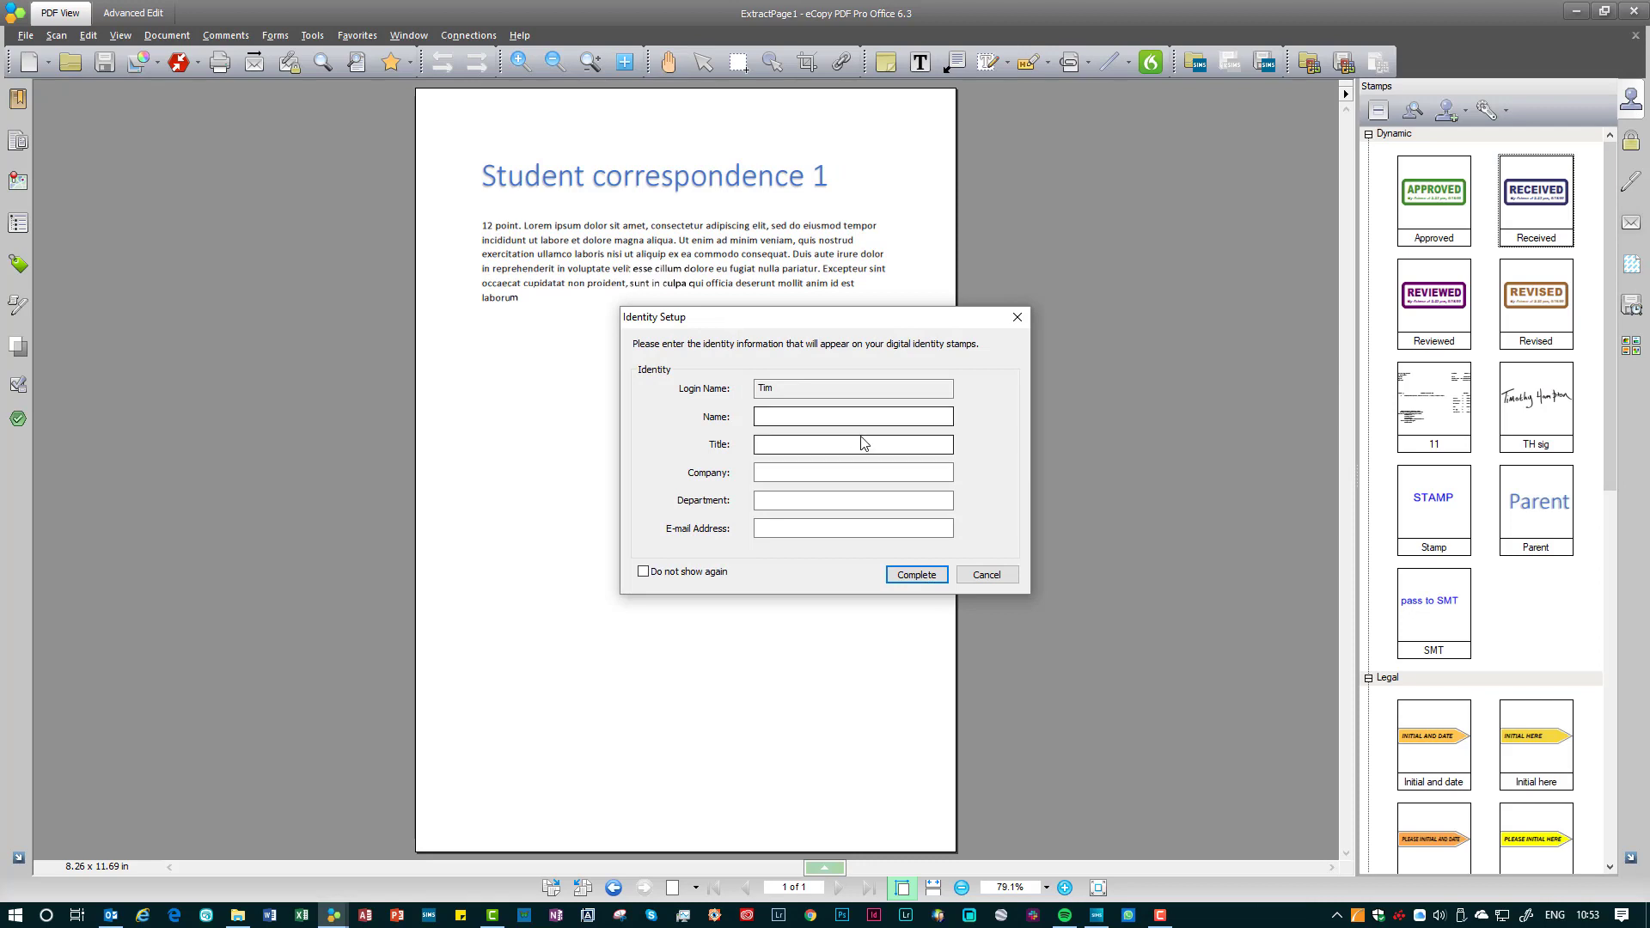
click(910, 576)
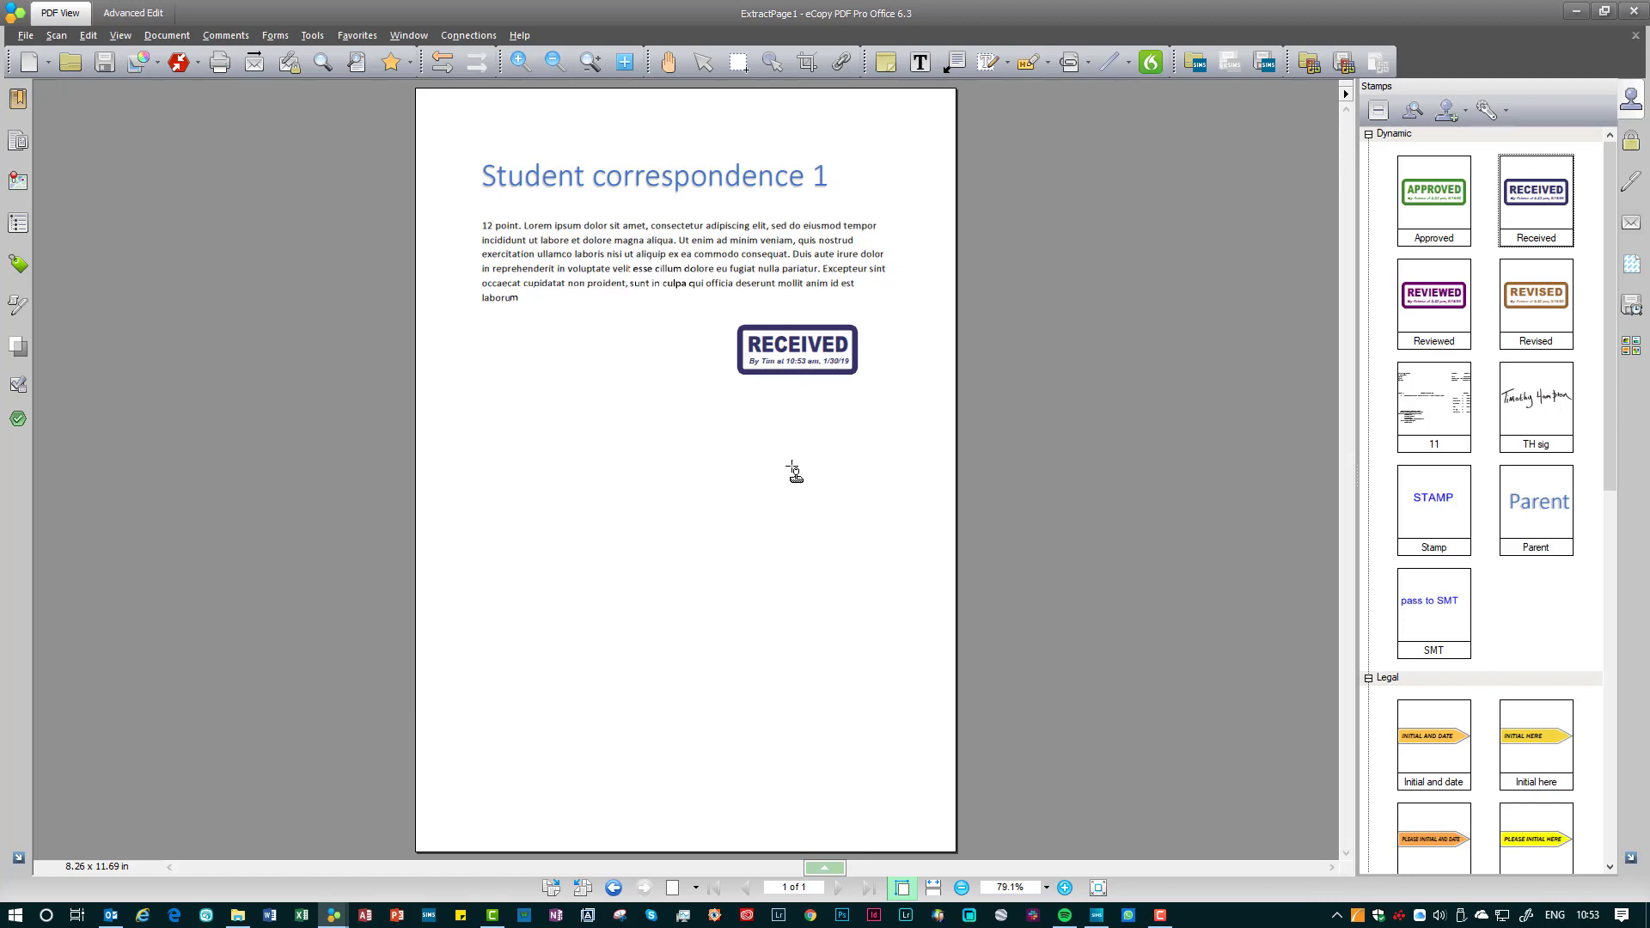
Start saving the stamped page to SIMS .net with the remembered login, search students by surname "aa" and choose the 8A student.
click(1258, 60)
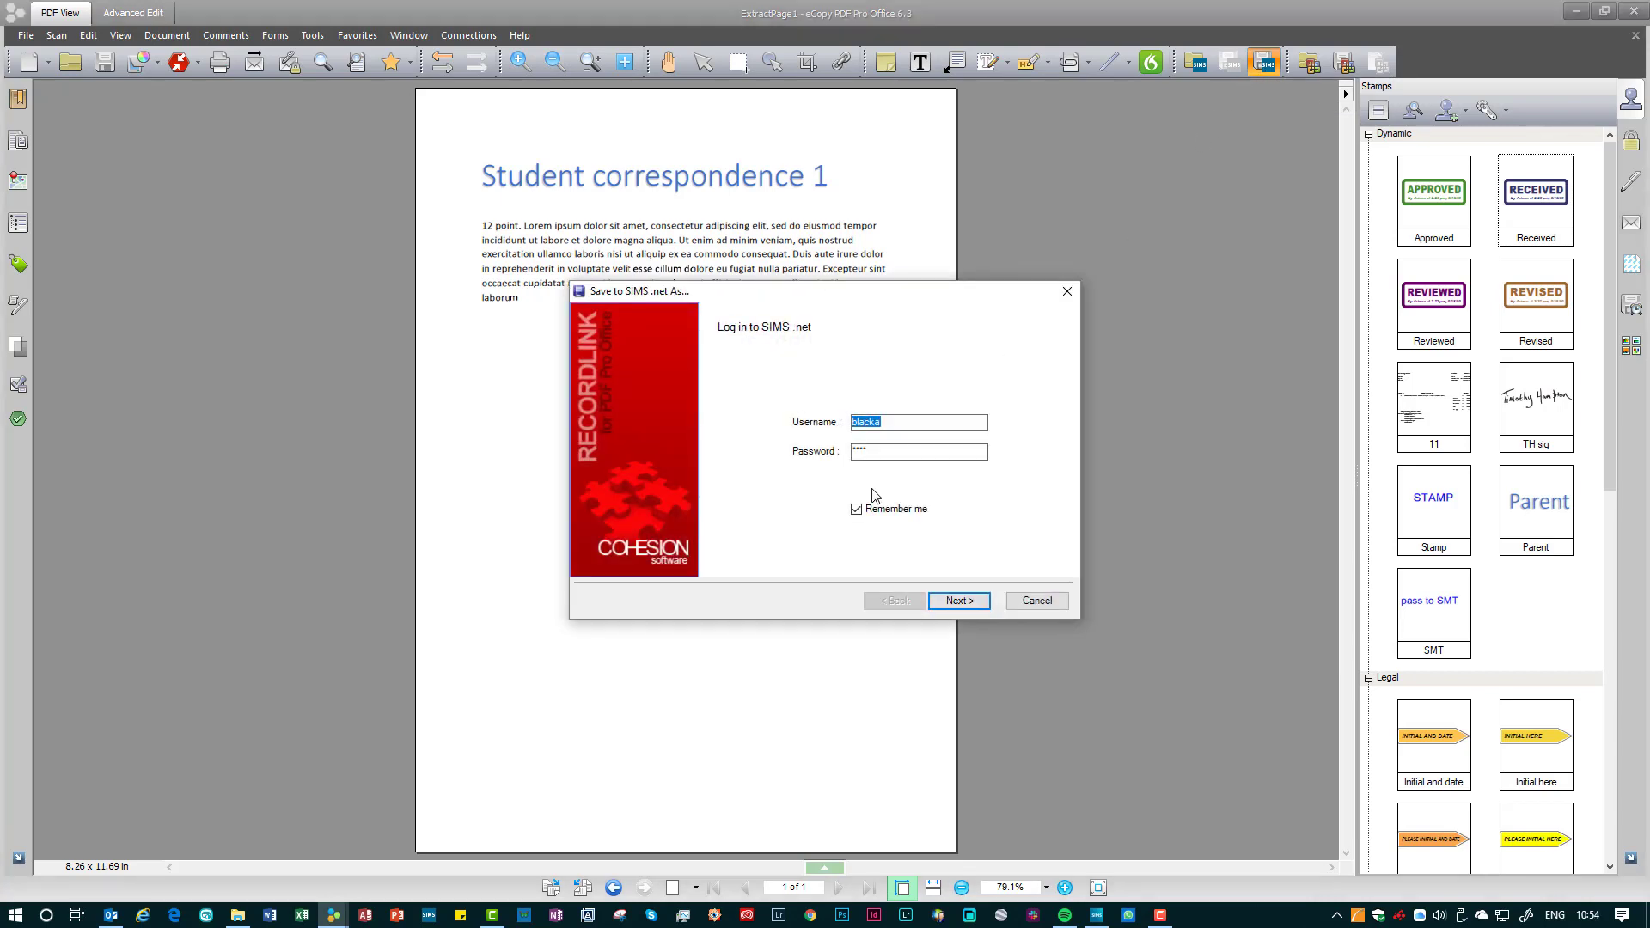
click(942, 605)
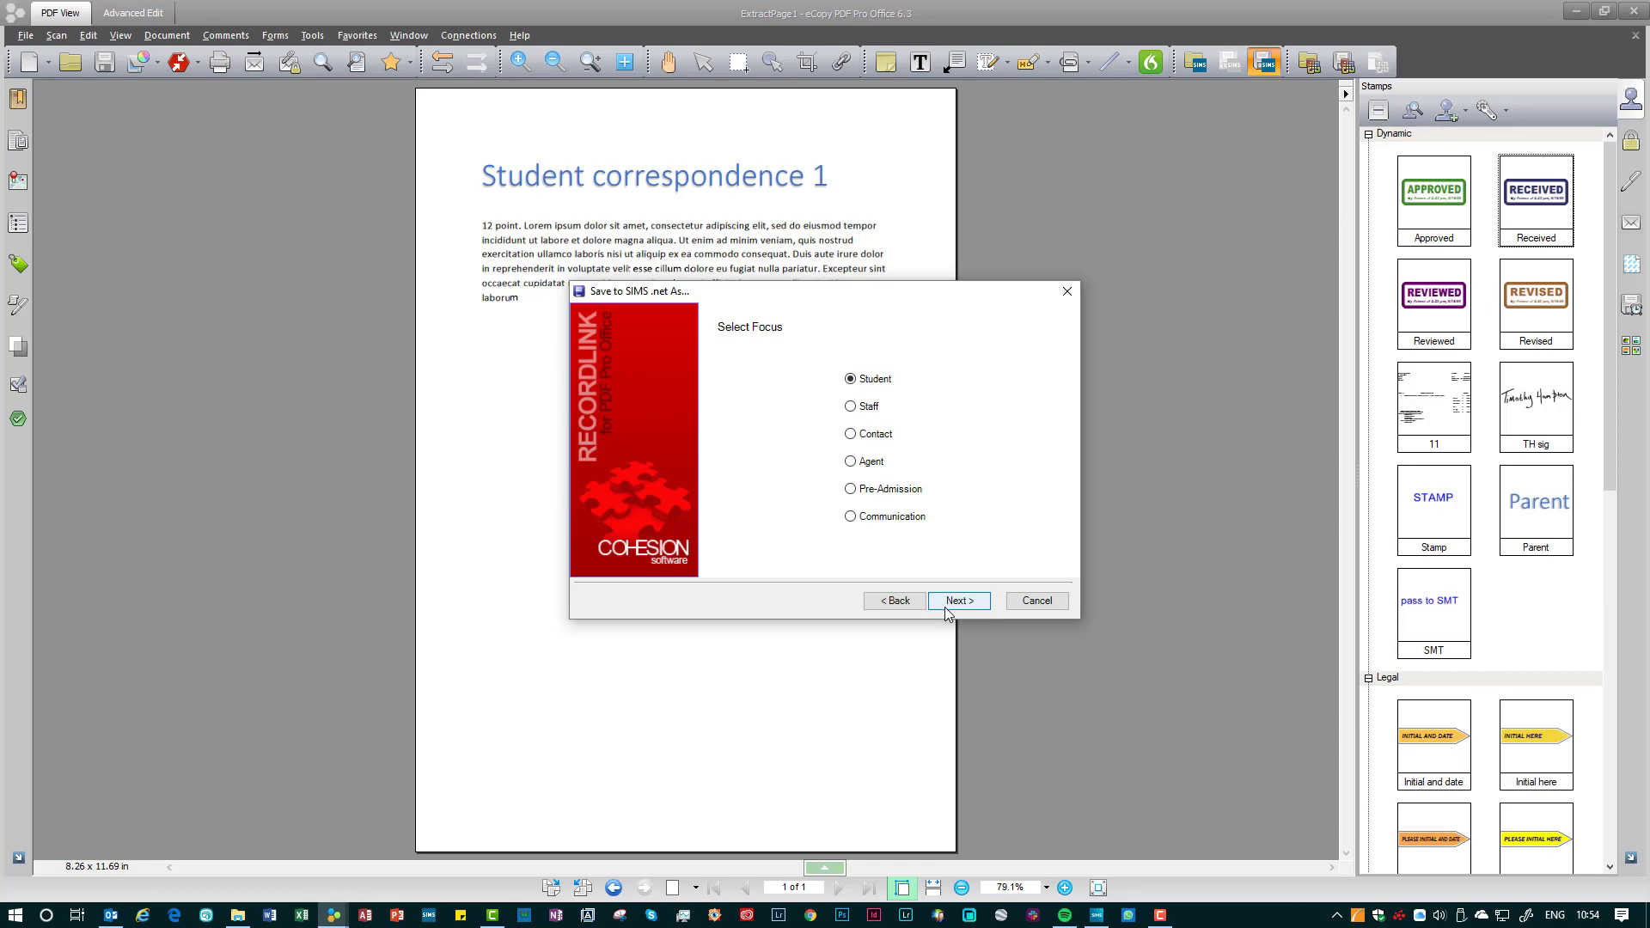
click(947, 607)
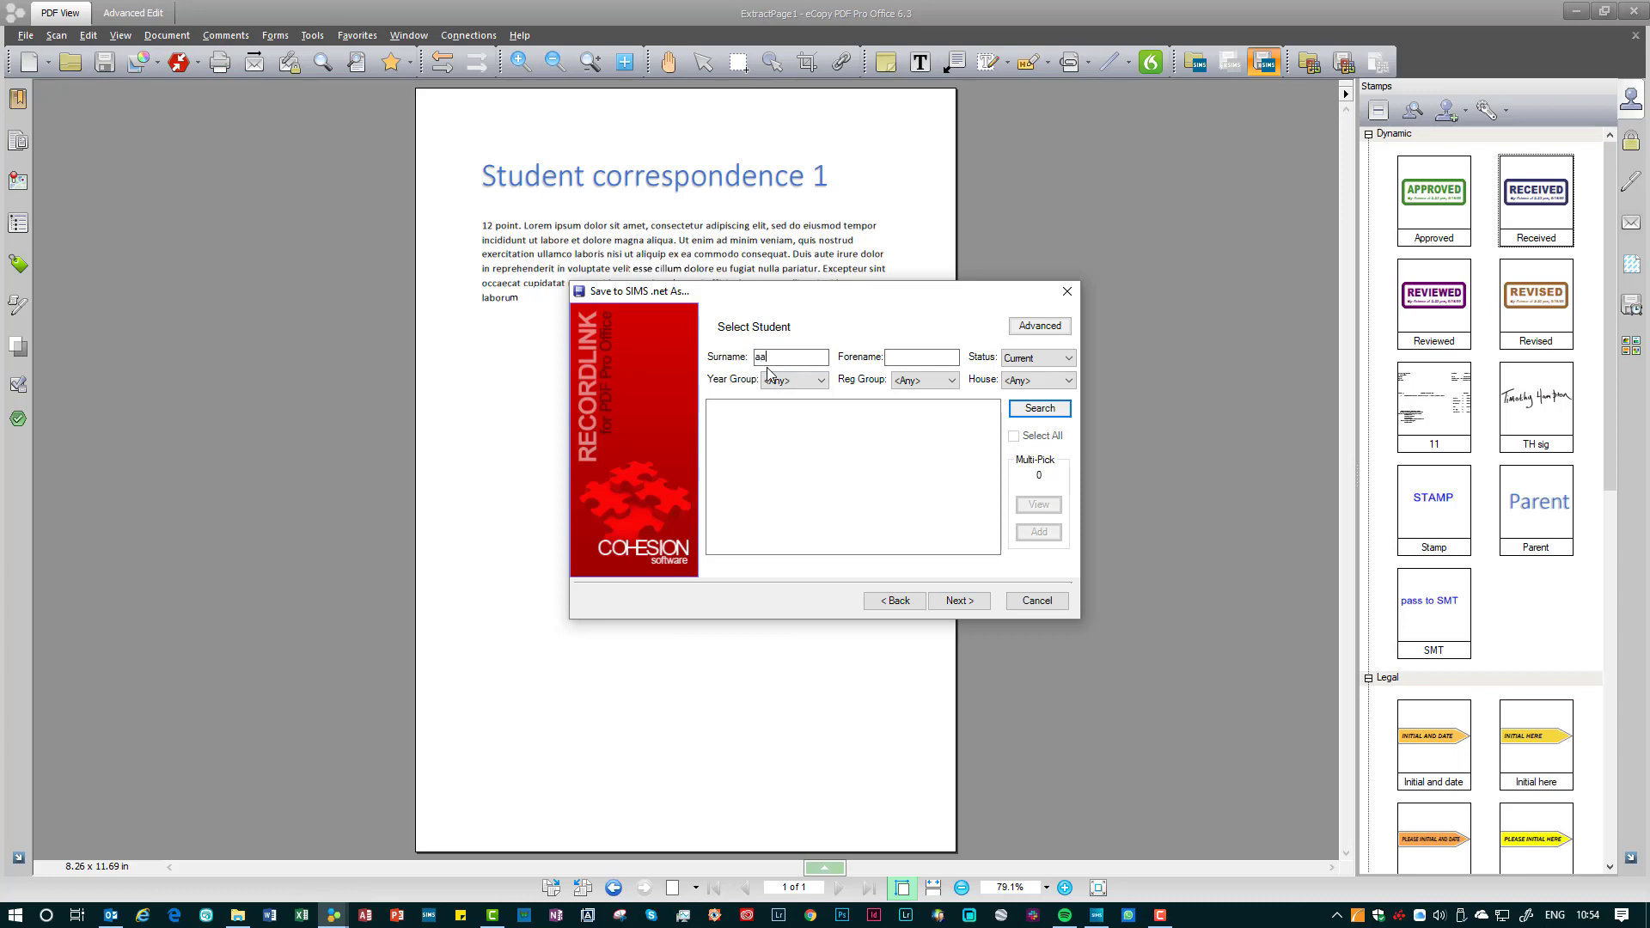
text(aa)
key(Return)
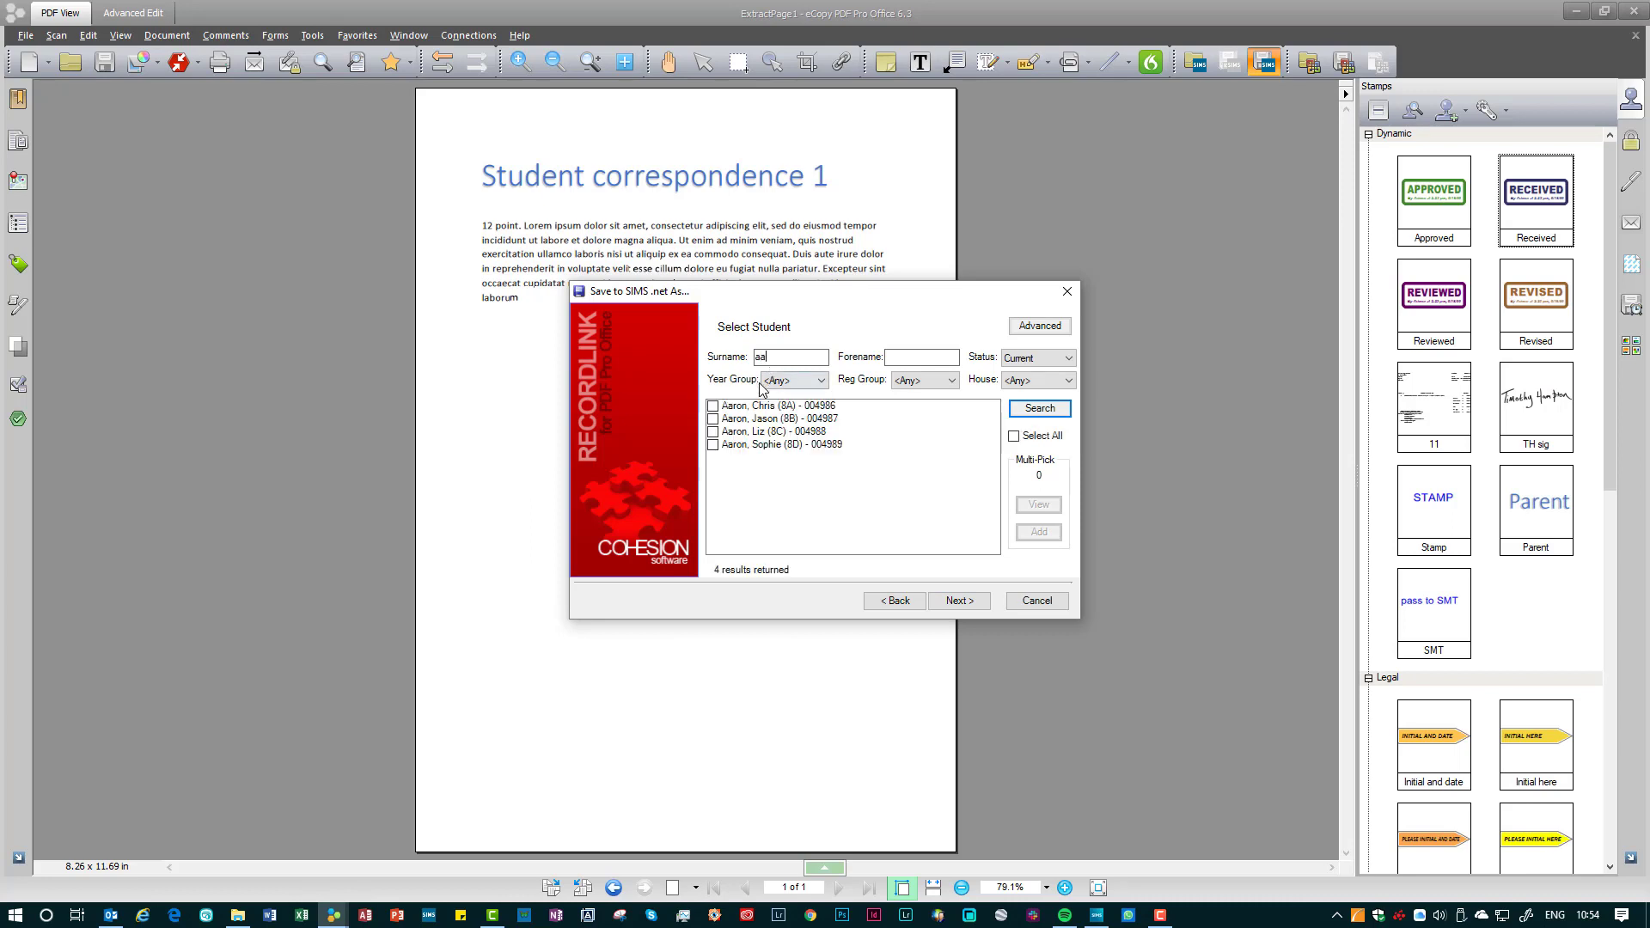
click(714, 407)
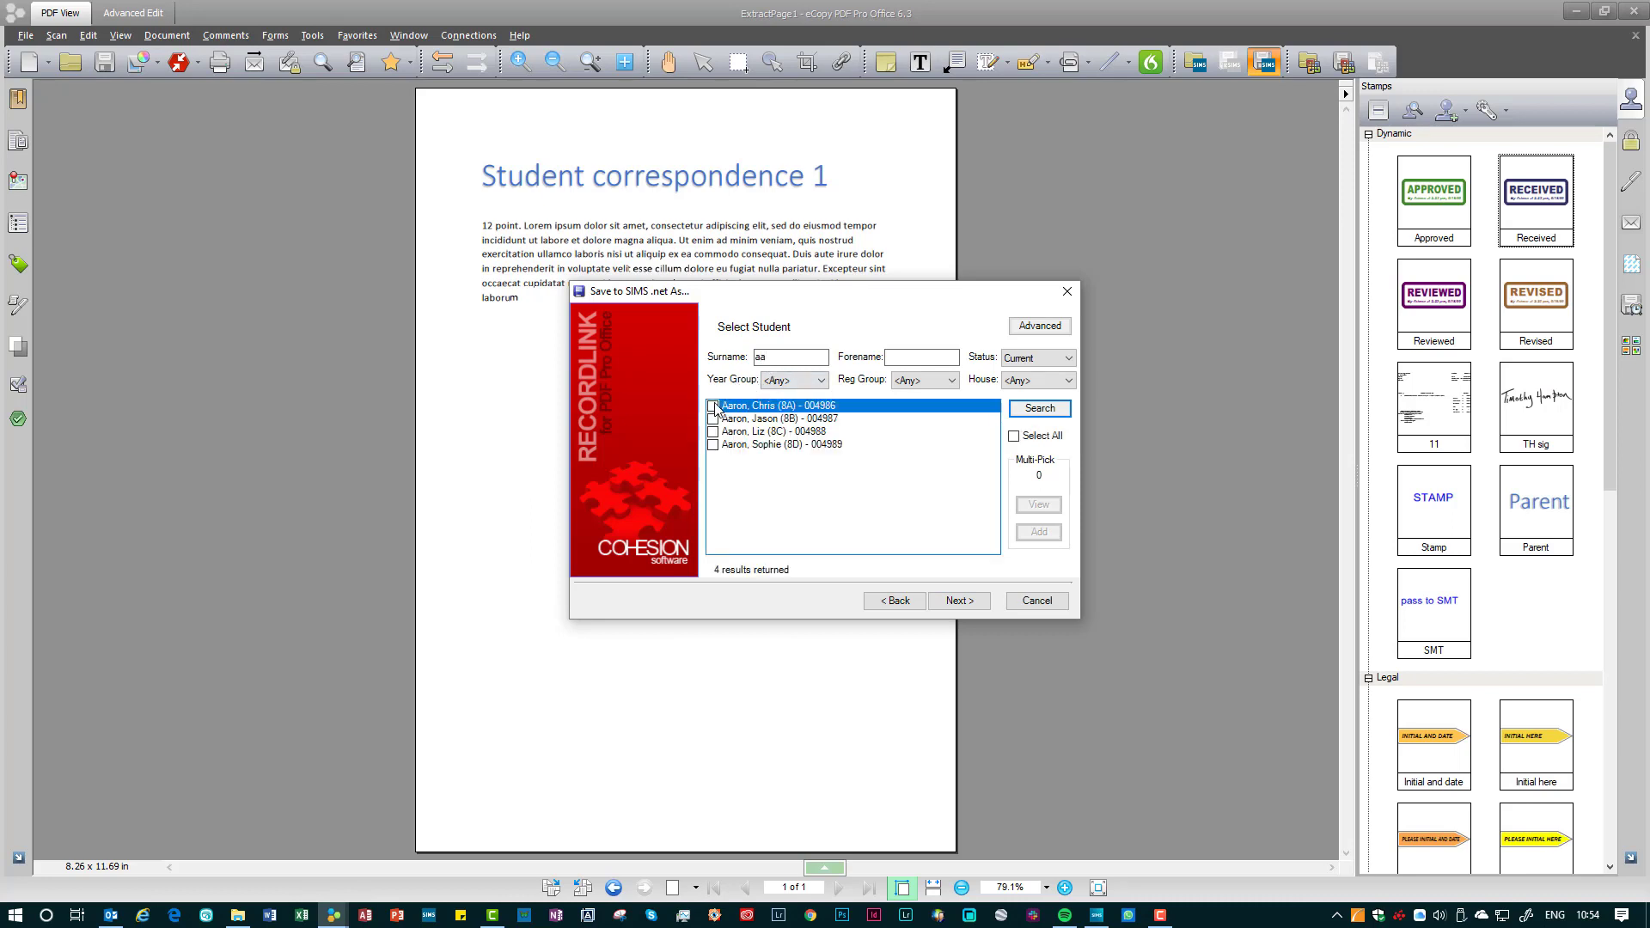
click(957, 603)
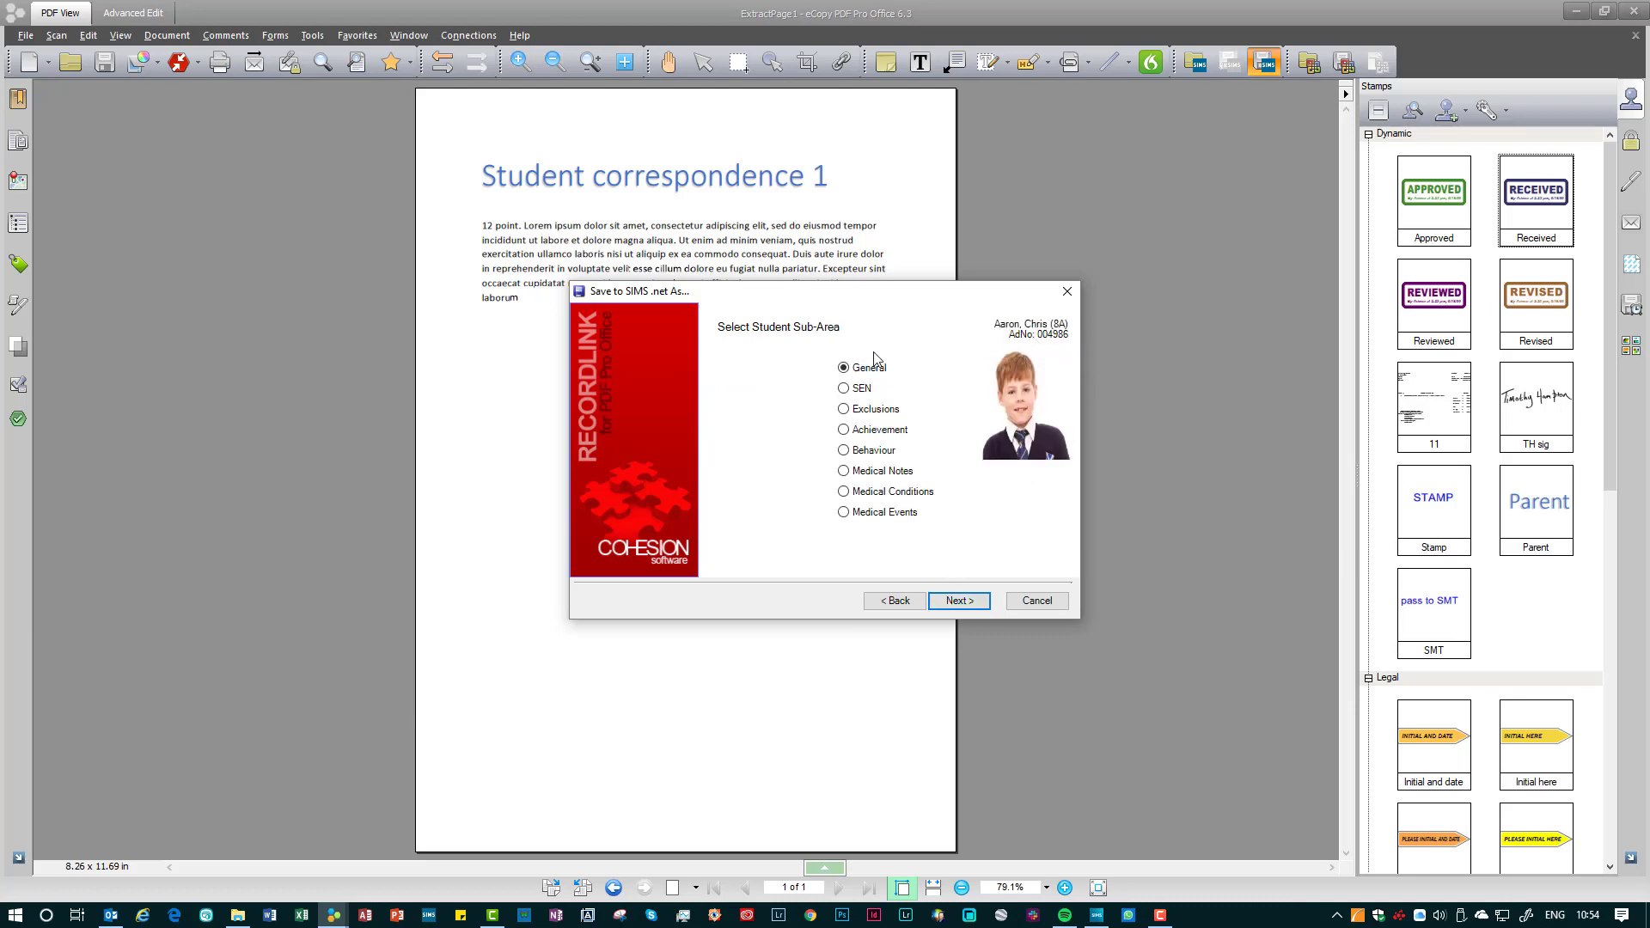
File the page under the student's General area as a public General Document with summary "Letter", and close the saved document.
click(954, 602)
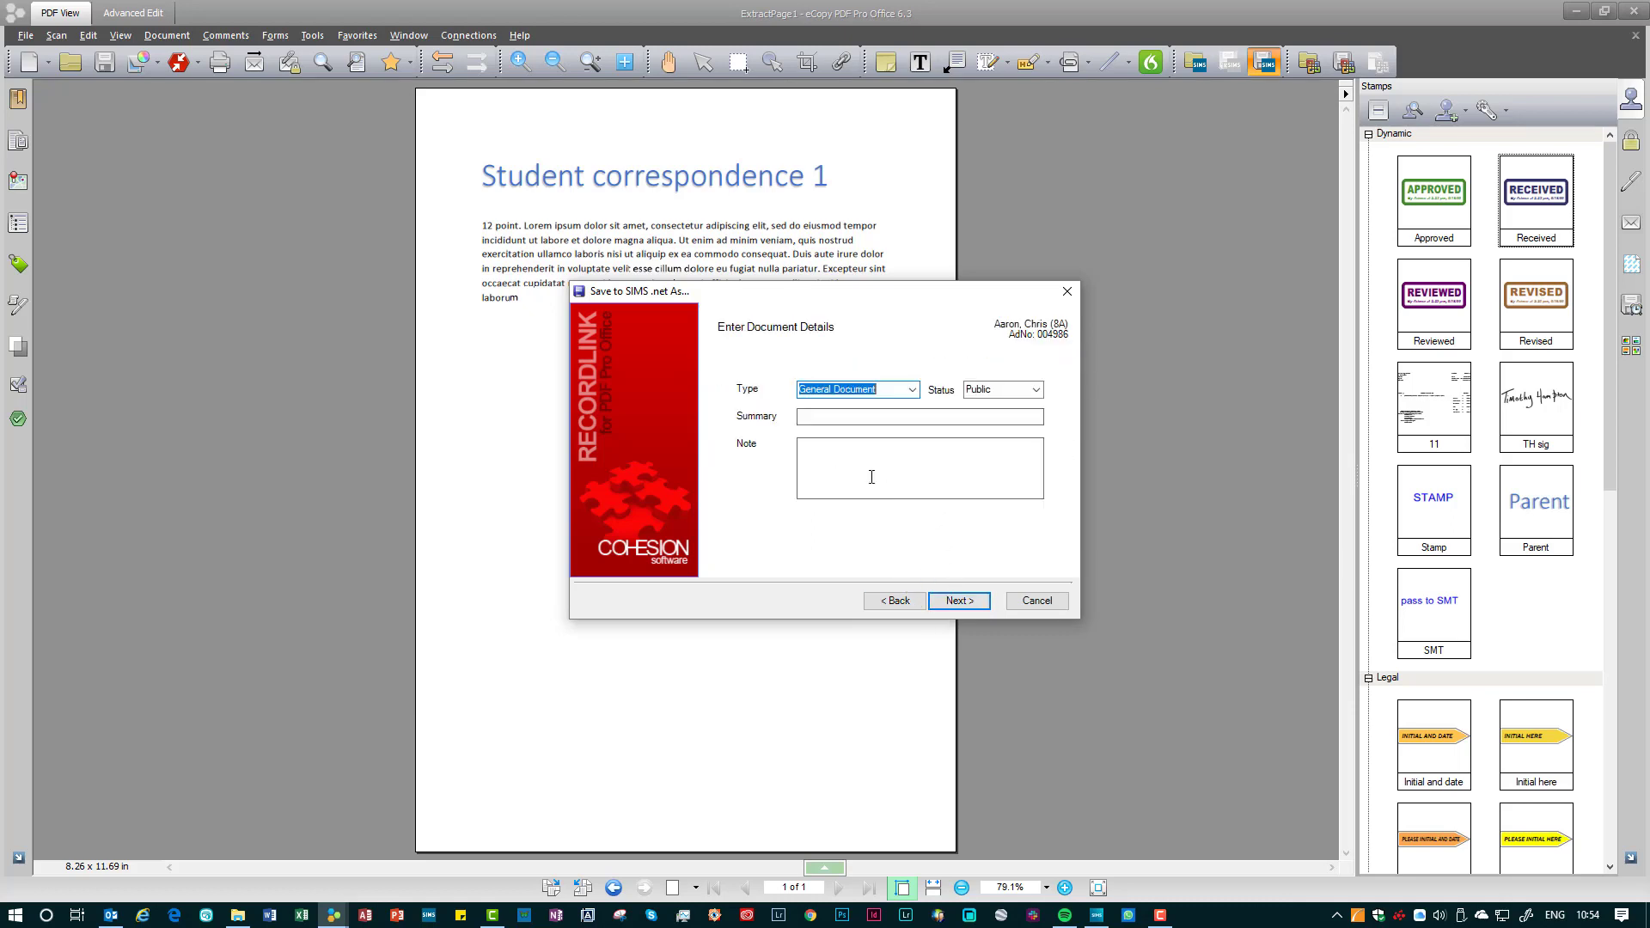
click(818, 418)
text(Letter)
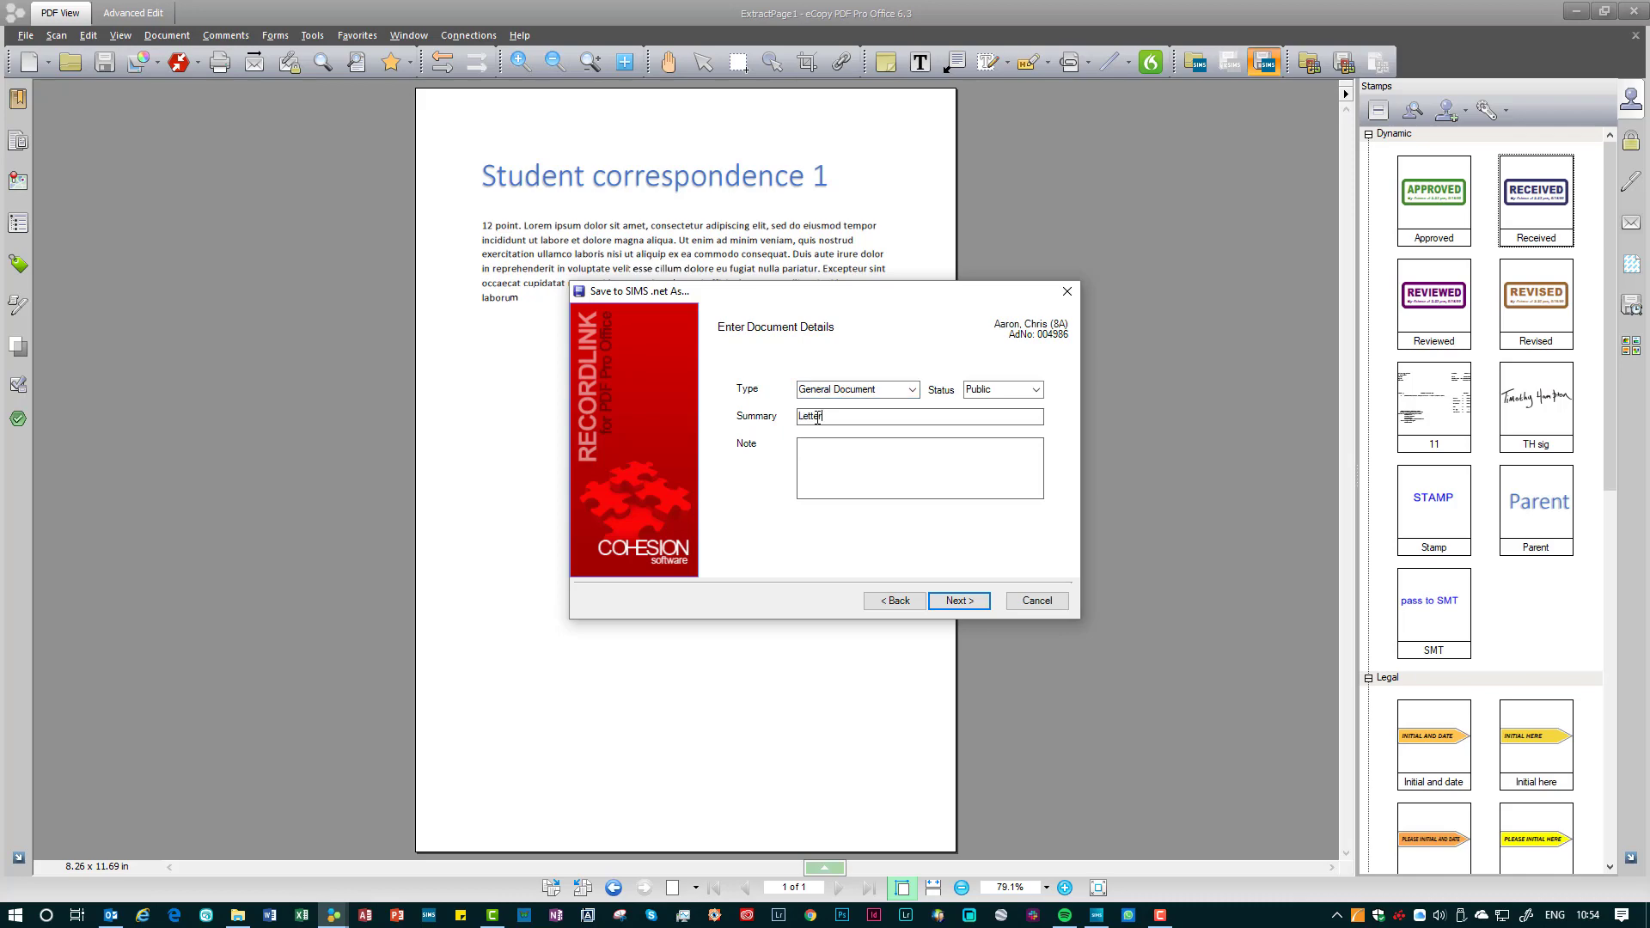
key(Return)
key(Return)
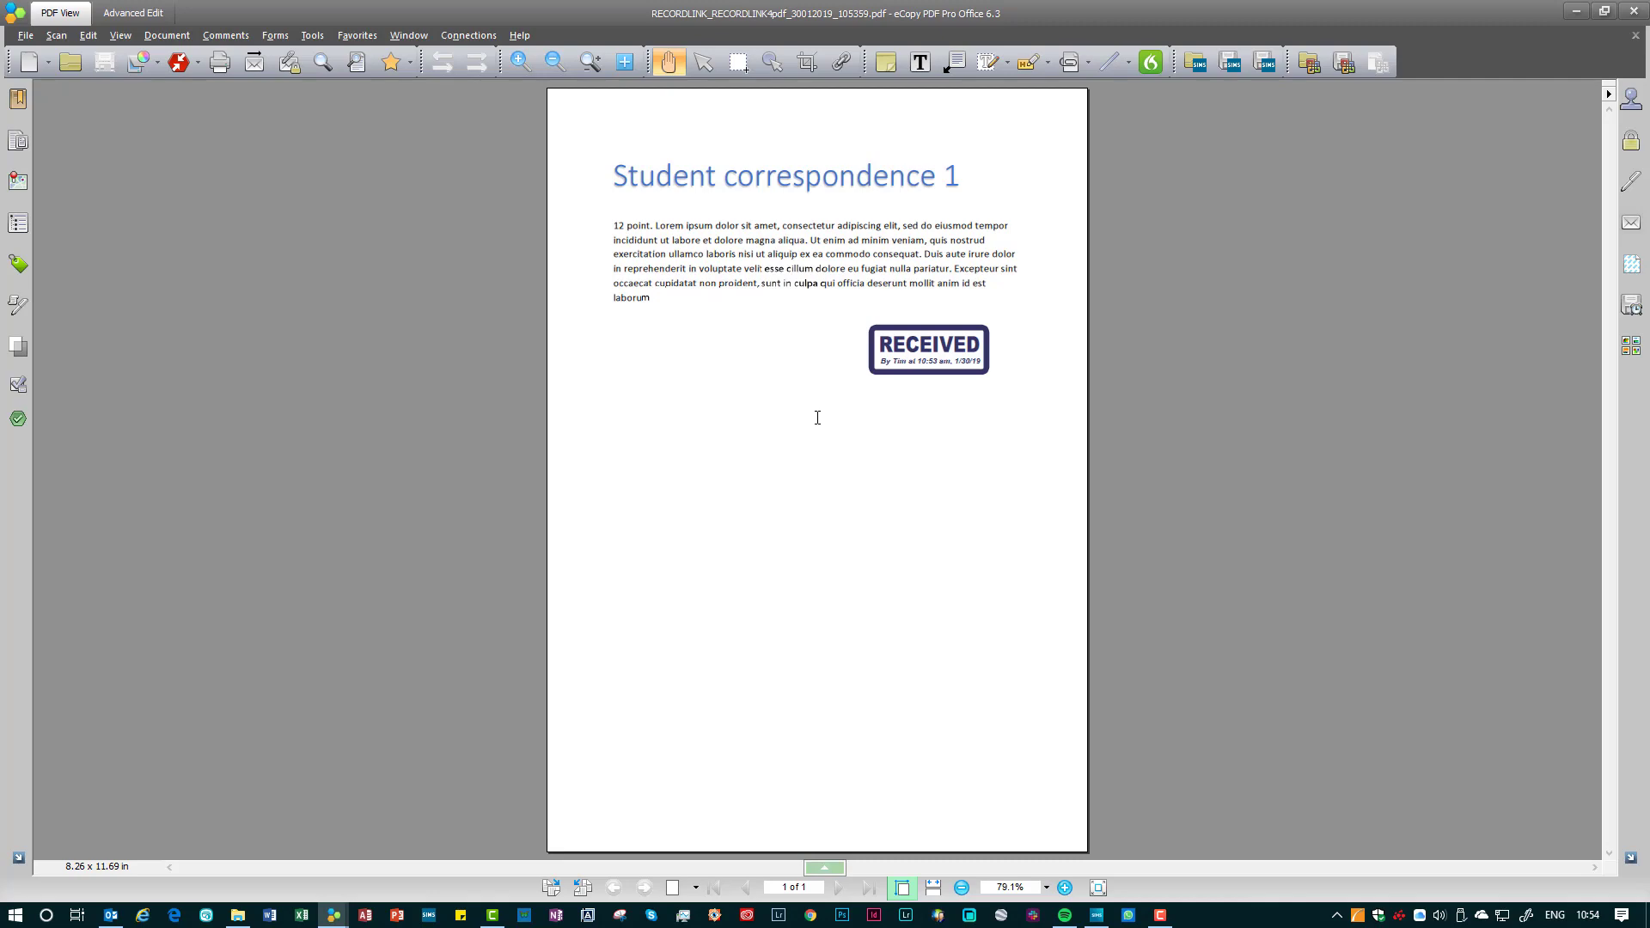
click(1636, 38)
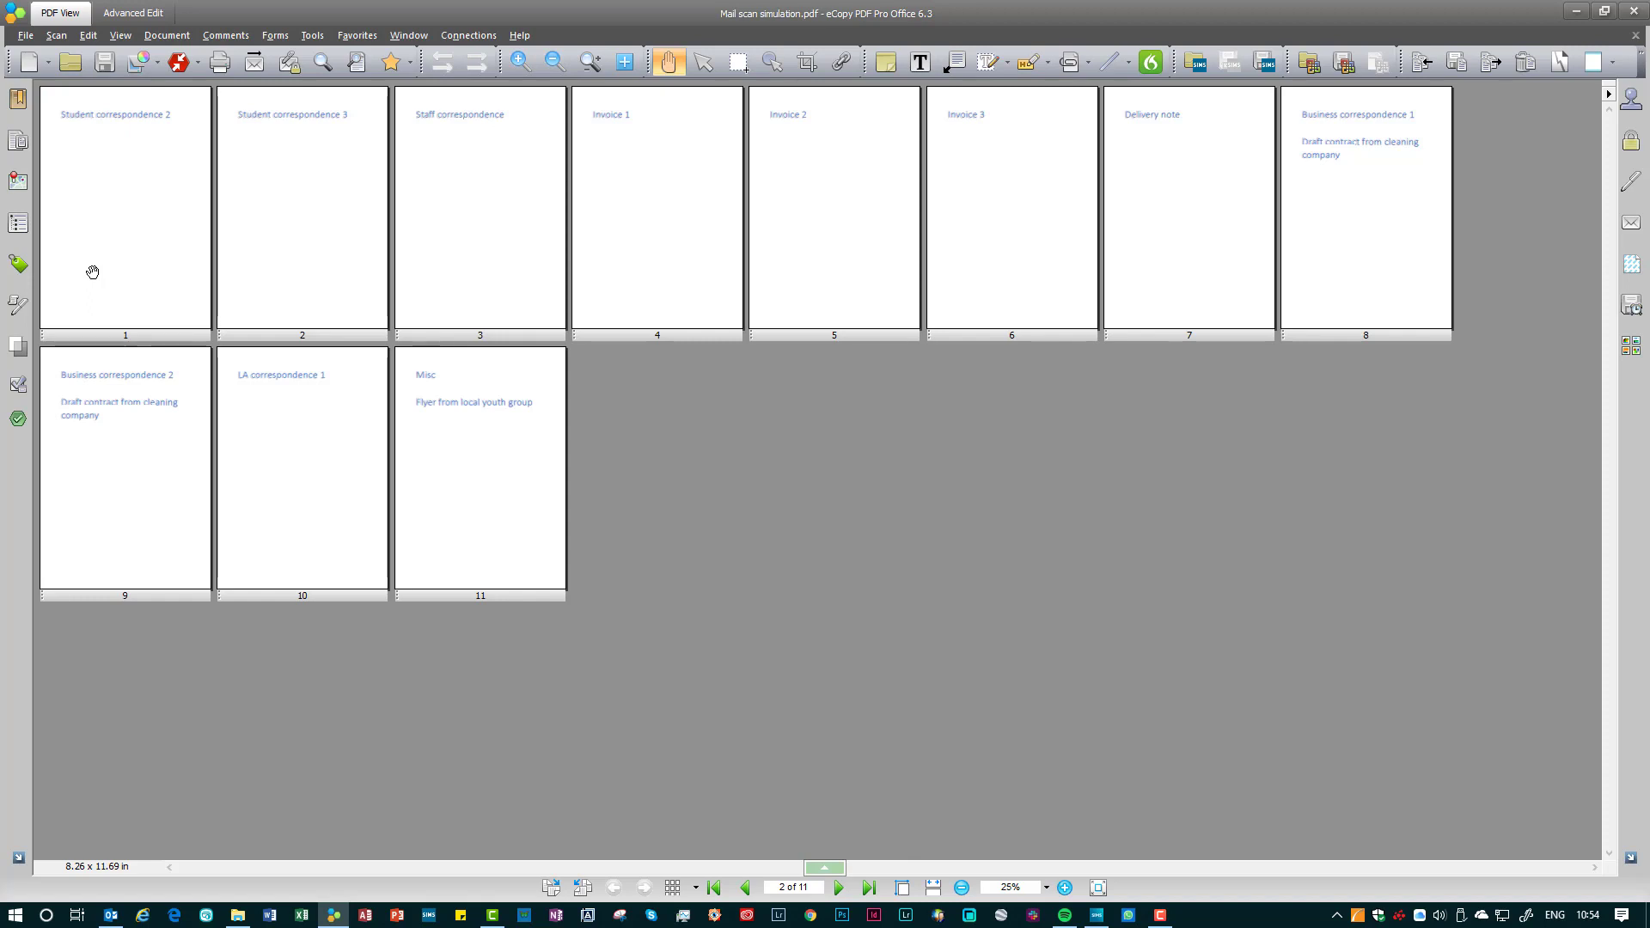
Extract the Student correspondence 2 page from the mail scan into its own document, deleting it from the source after extraction.
click(102, 341)
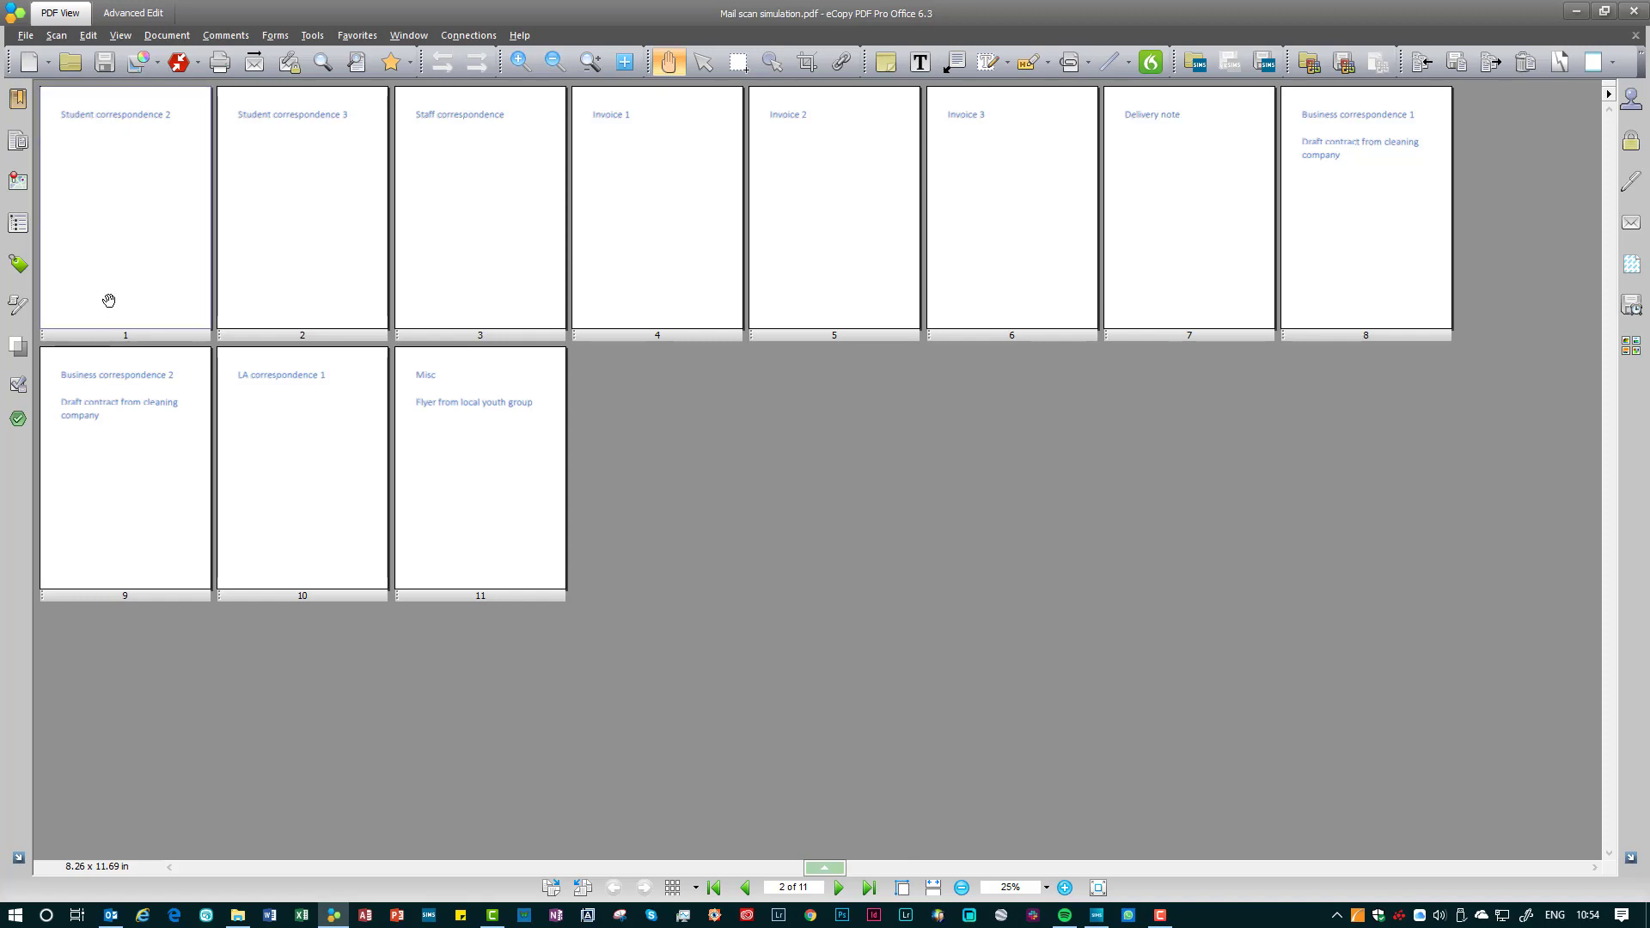
right_click(111, 299)
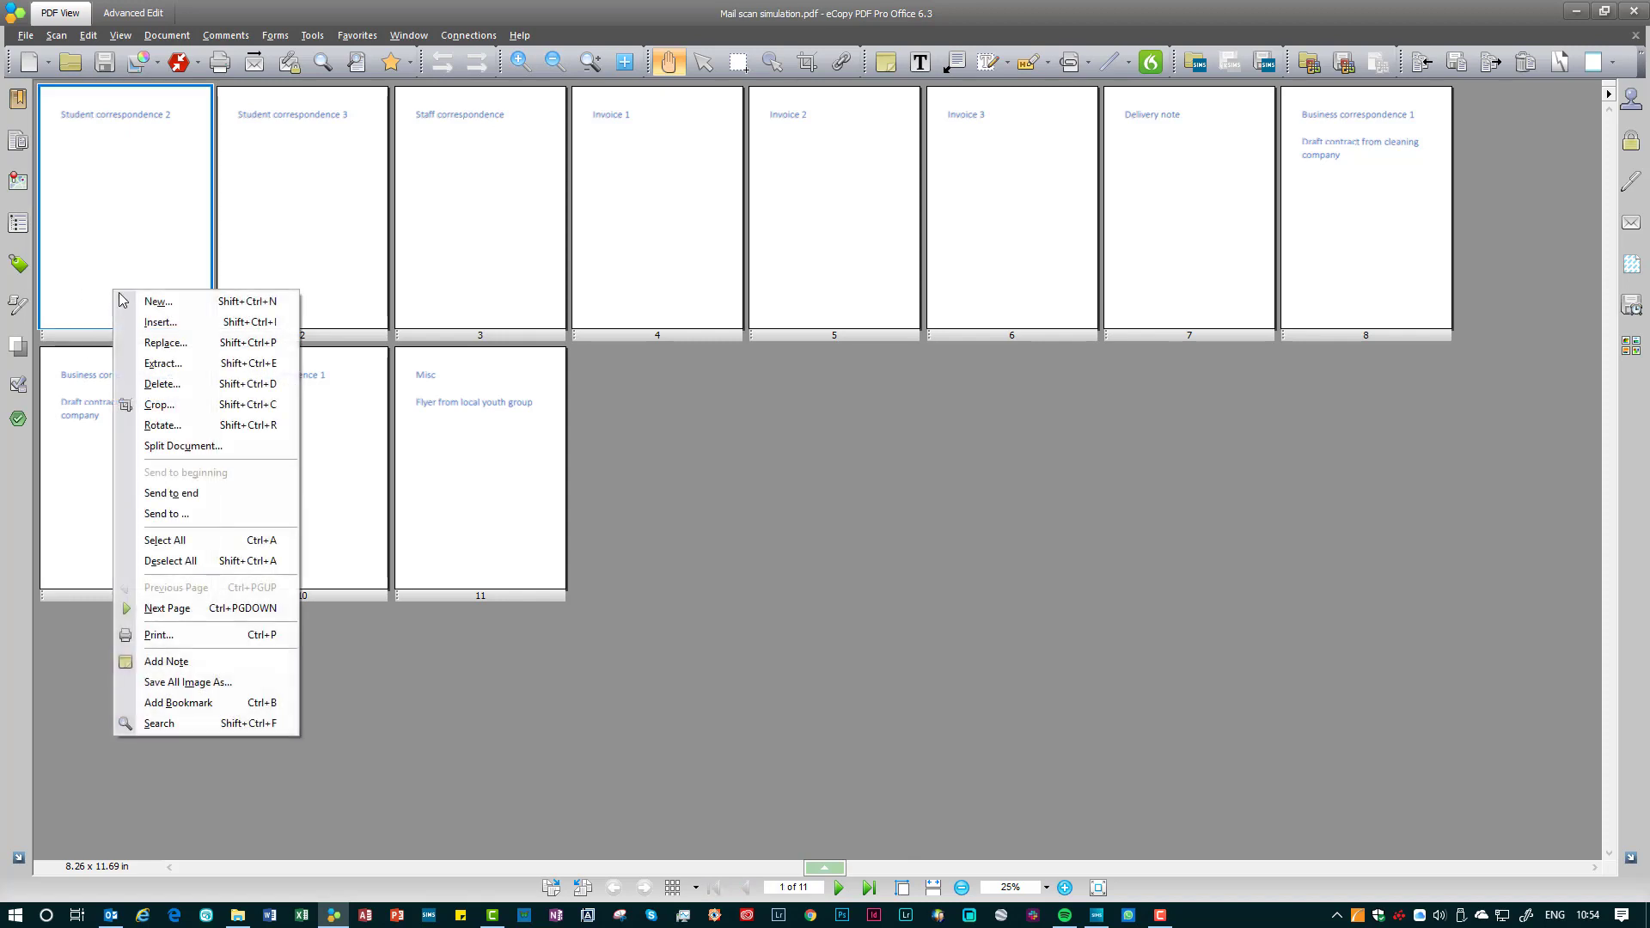
click(155, 363)
click(799, 491)
click(857, 527)
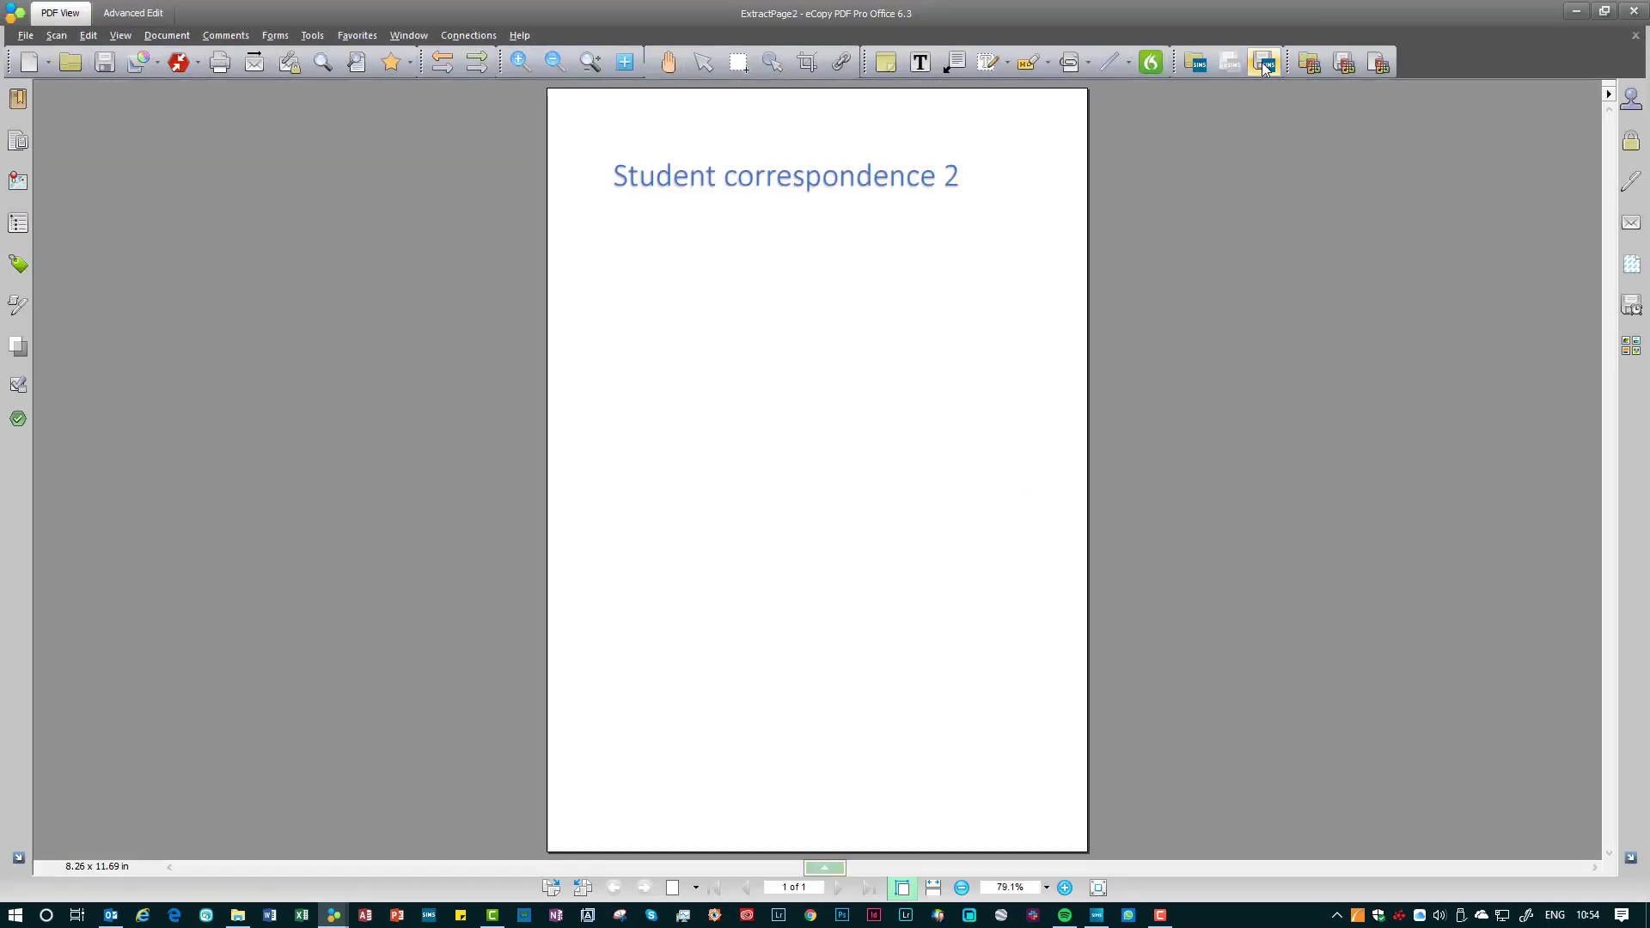
Start saving Student correspondence 2 to SIMS .net with the Student focus, search surname "aa" and choose the 8A student.
click(1266, 67)
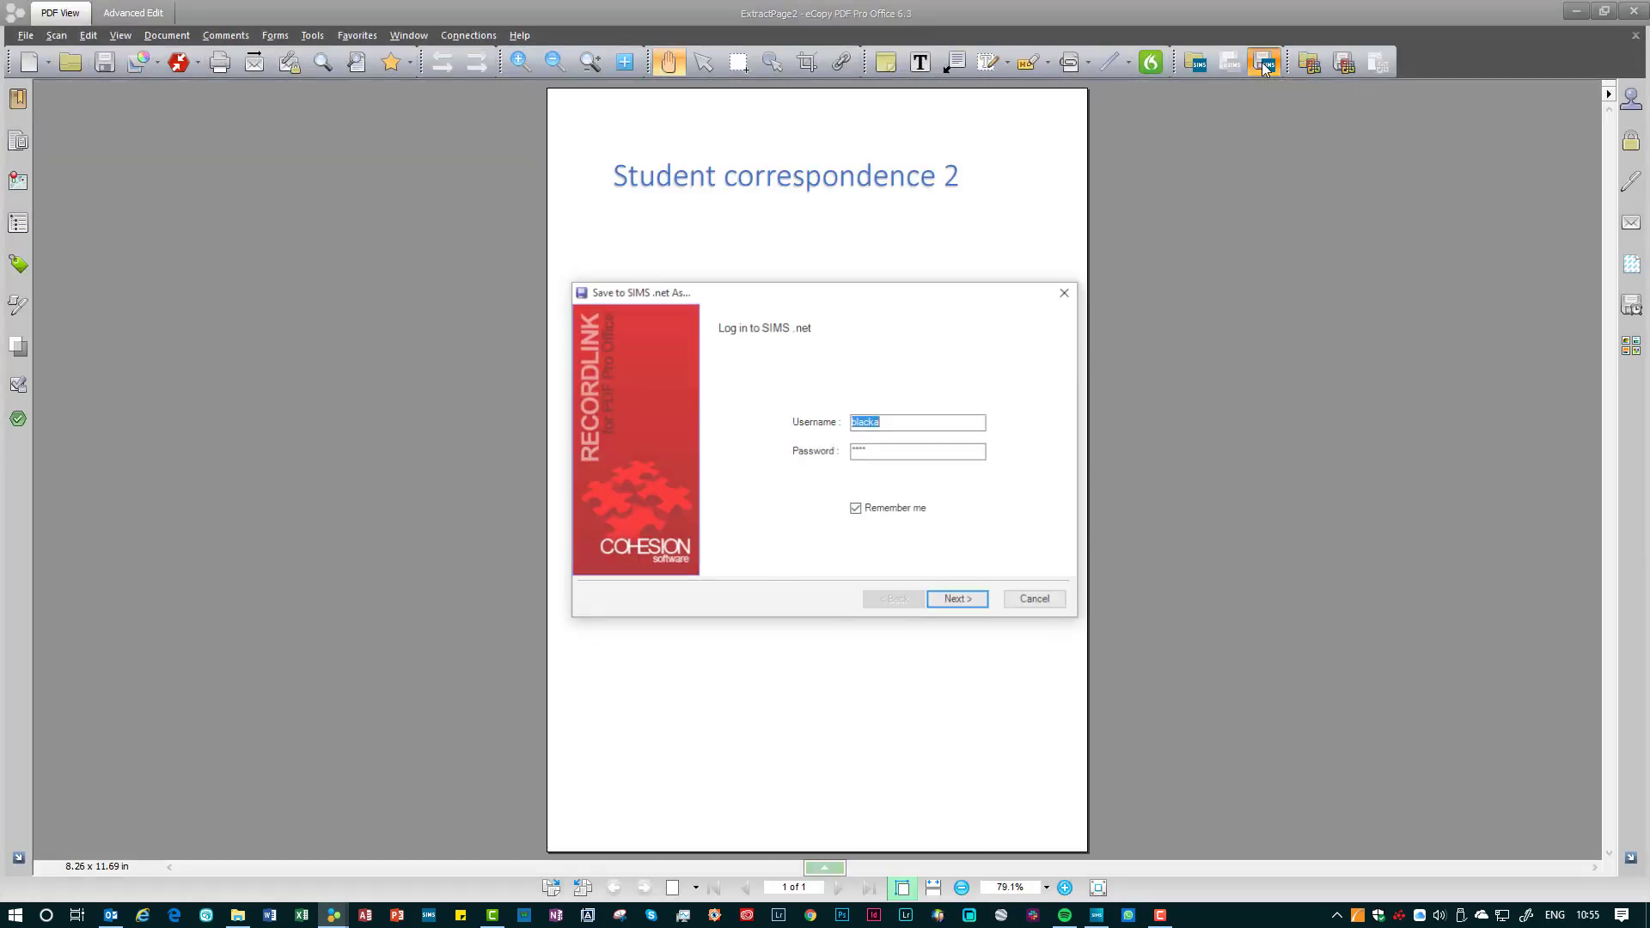
click(953, 601)
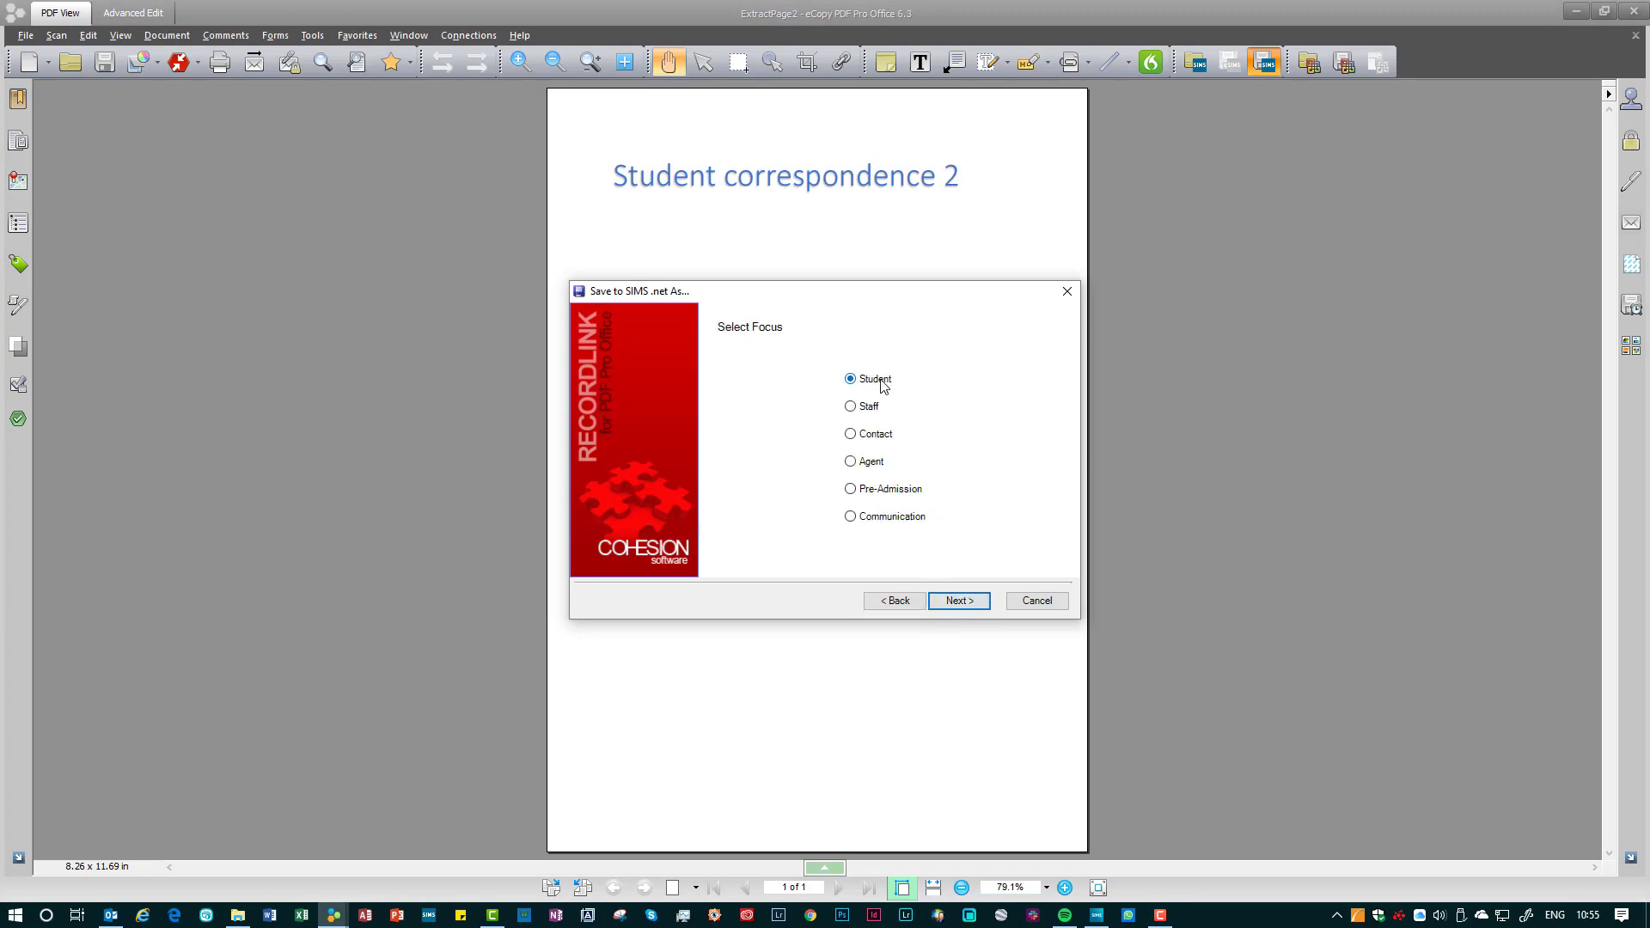
click(956, 601)
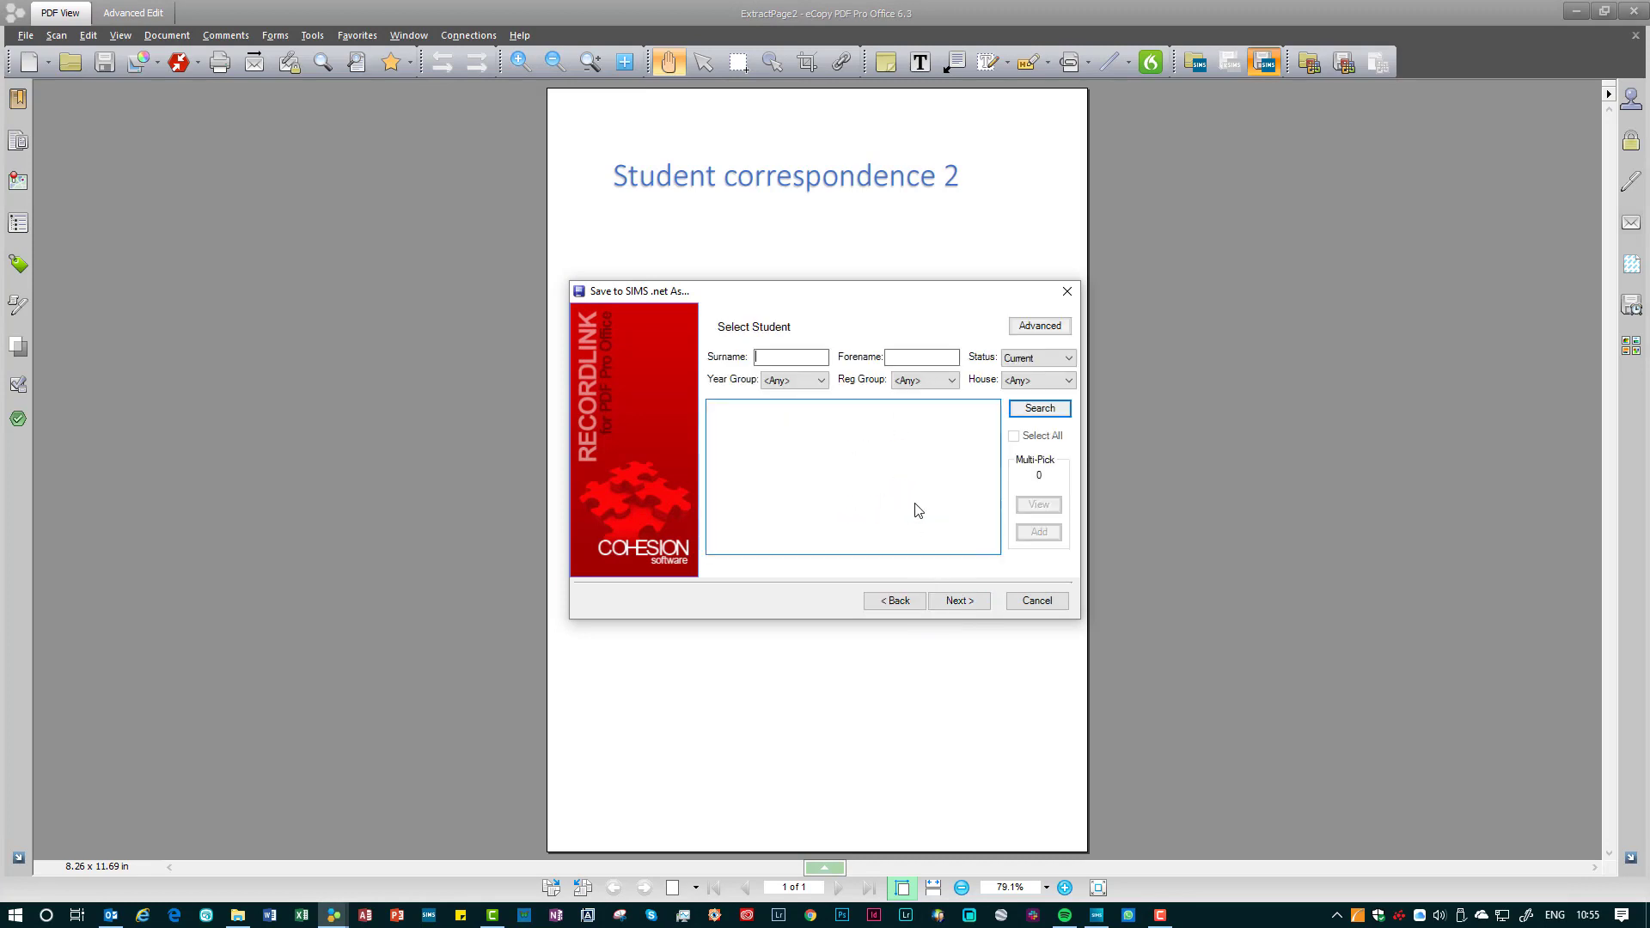
click(792, 354)
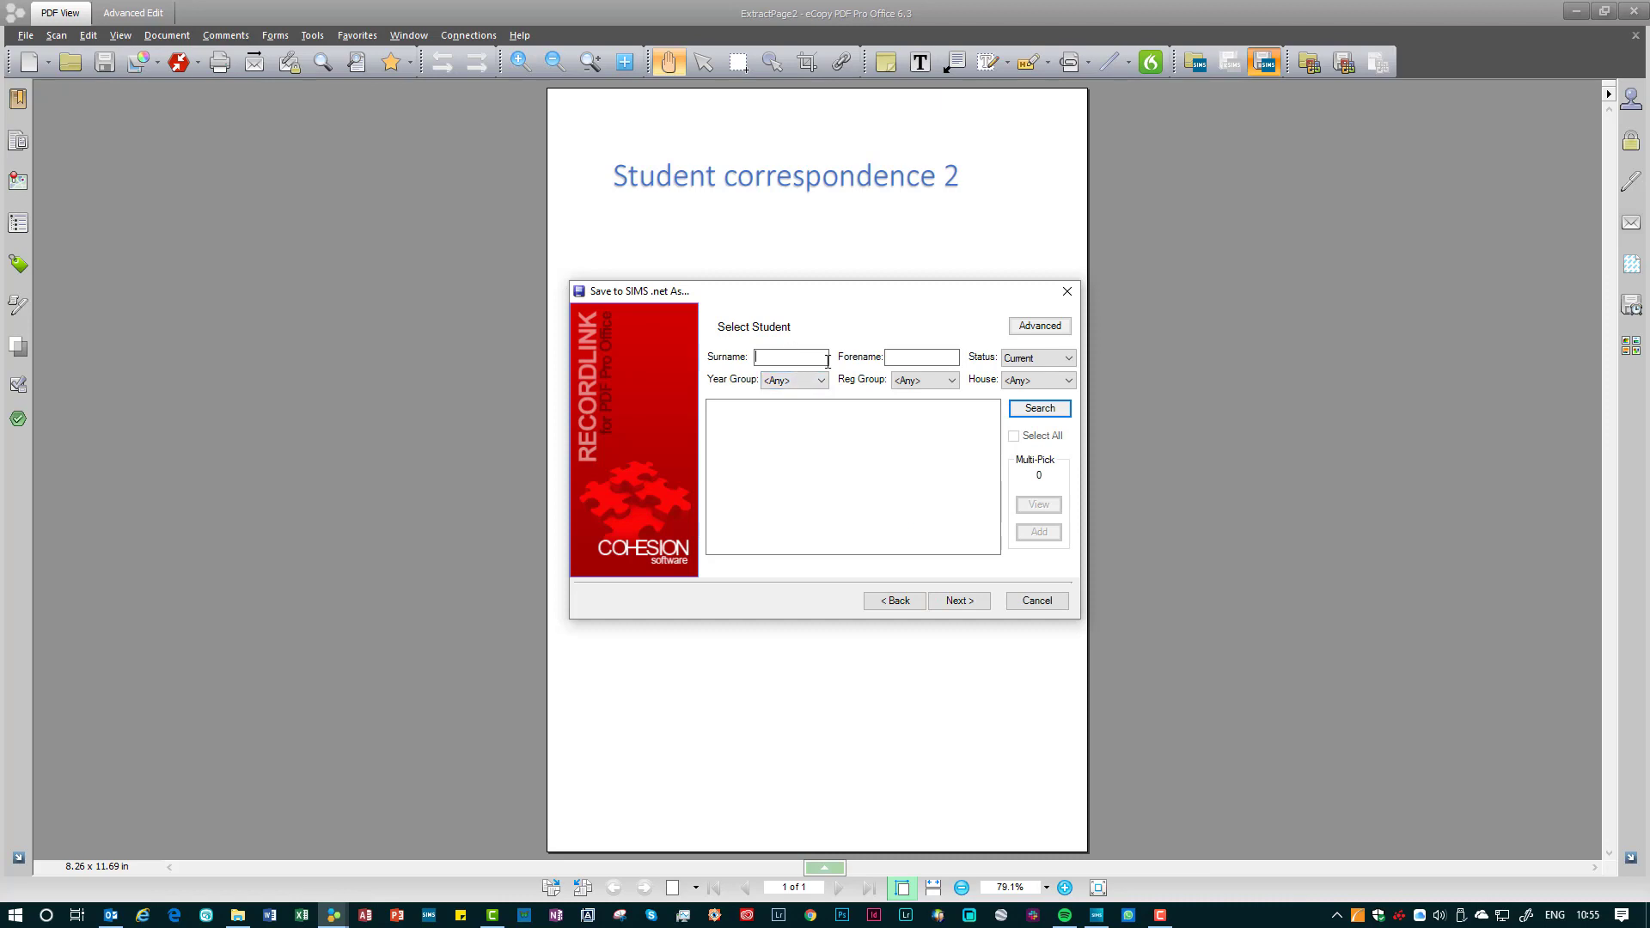
text(aa)
key(Return)
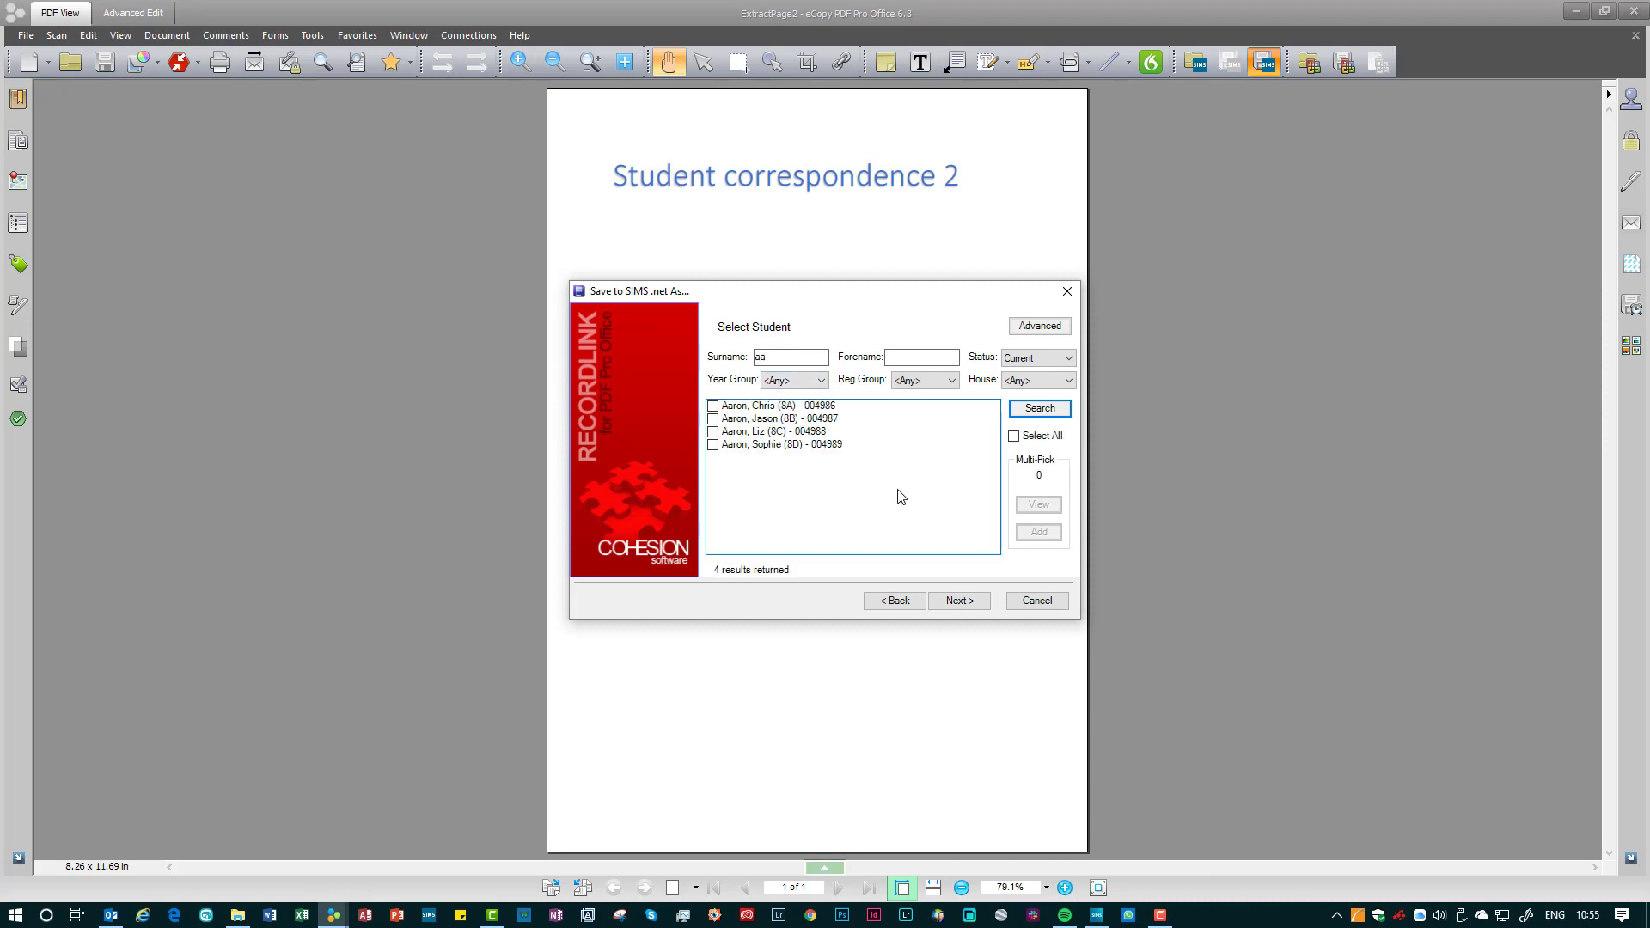
click(840, 406)
click(959, 601)
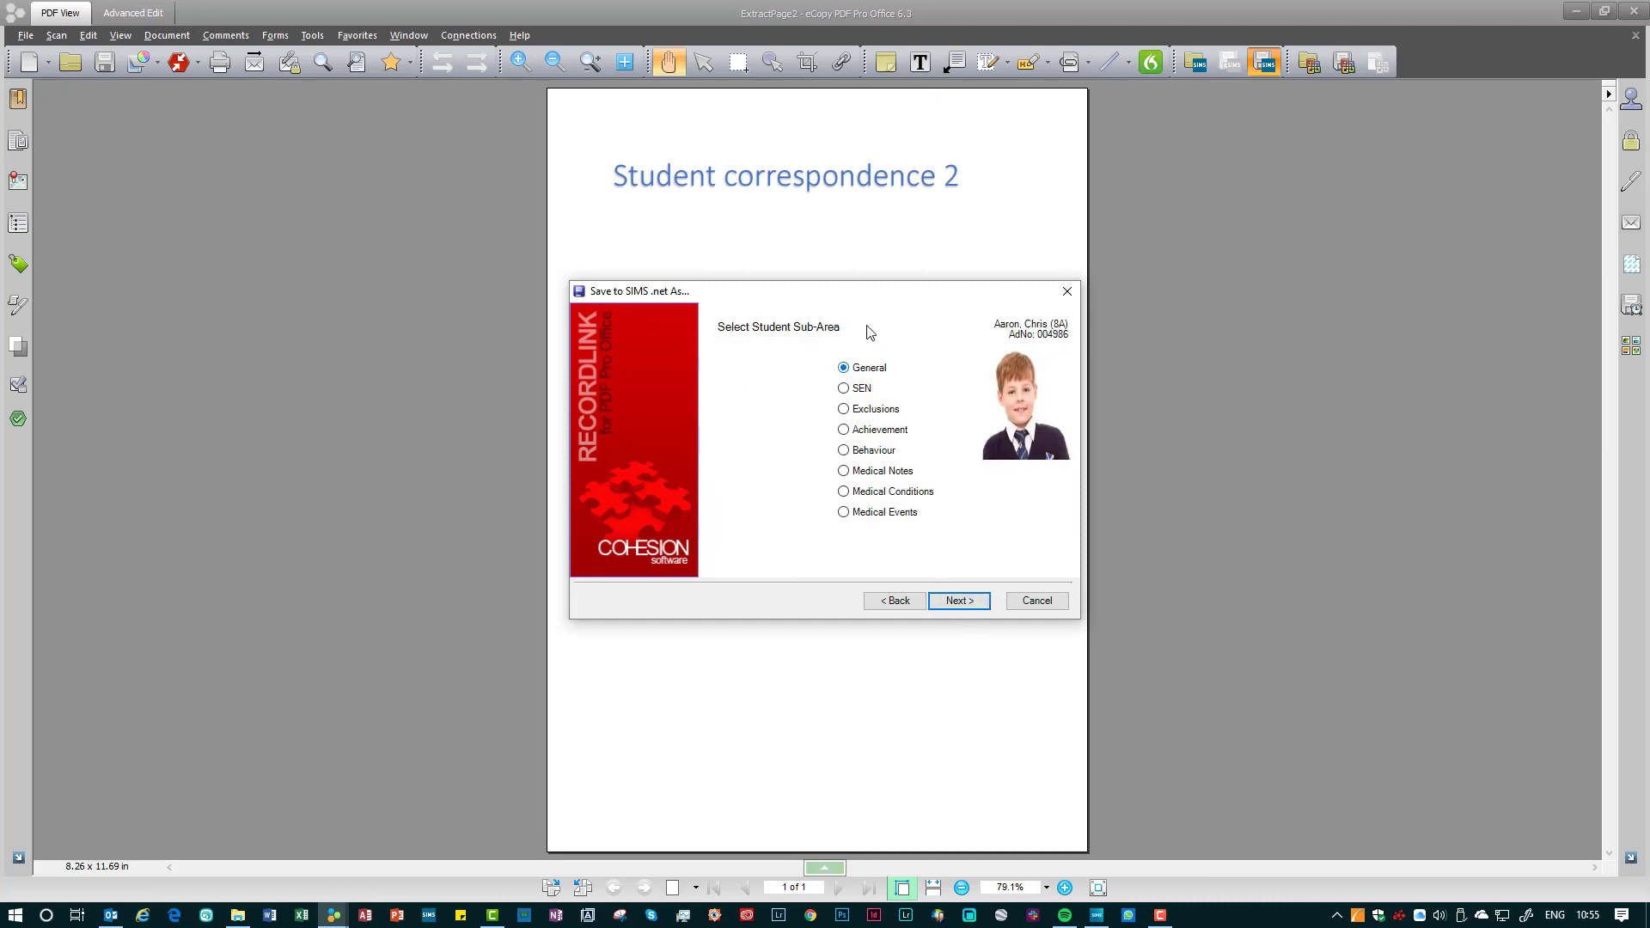
Choose the Medical Conditions sub-area and create an Osteoporosis condition with information received date 30/01/2019.
click(895, 497)
click(960, 600)
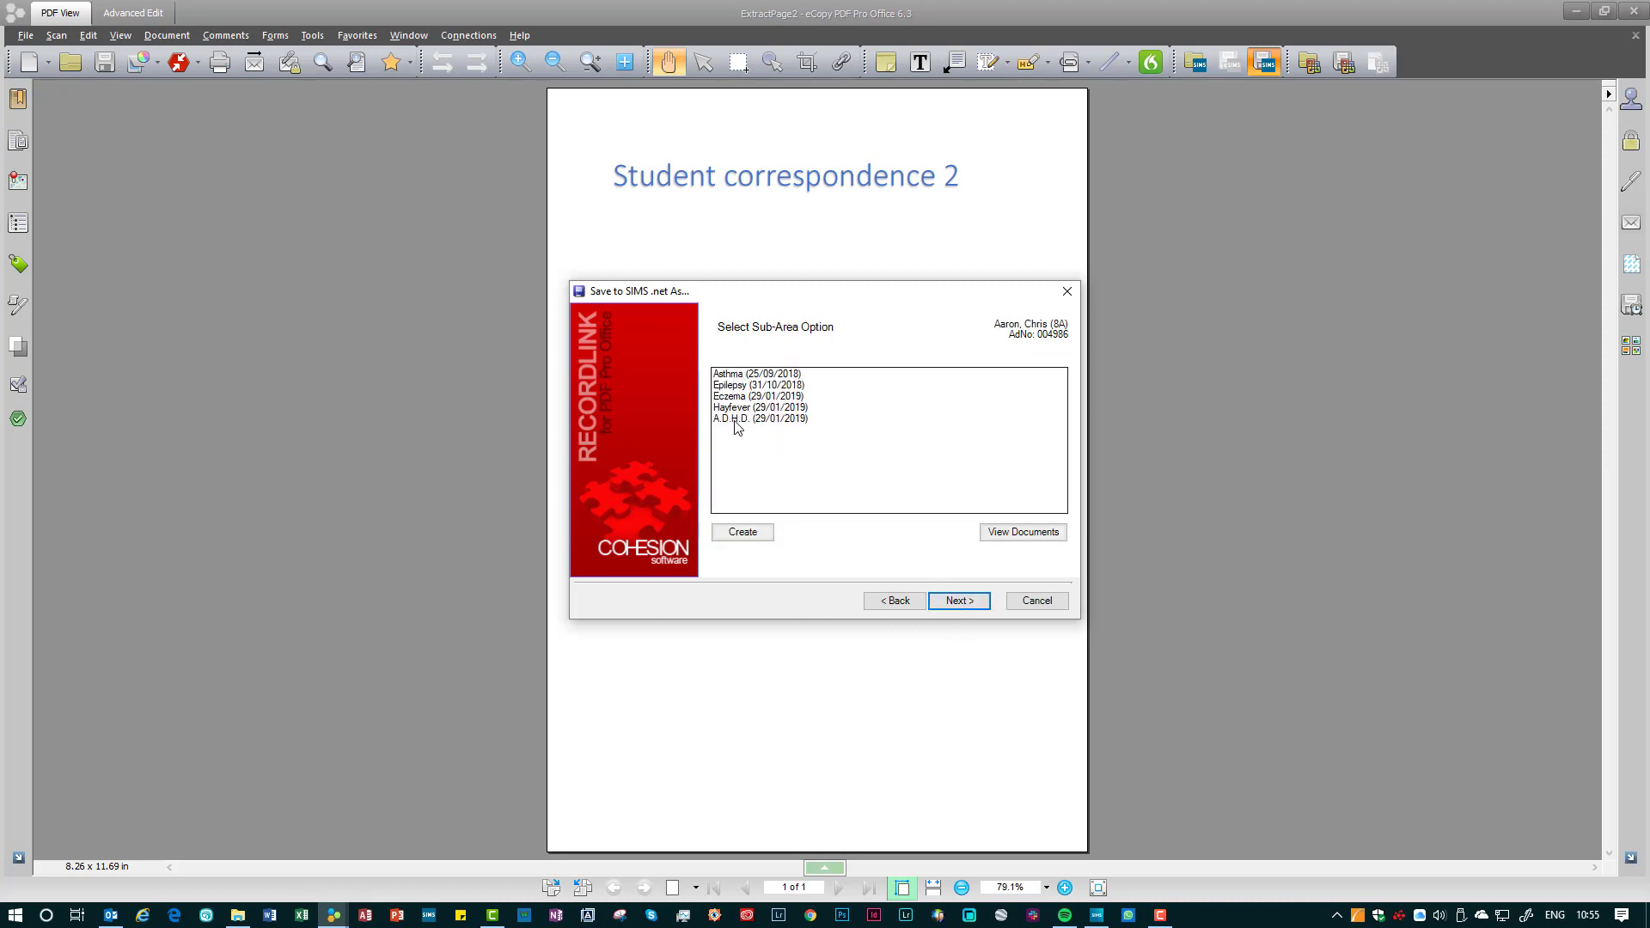
click(744, 534)
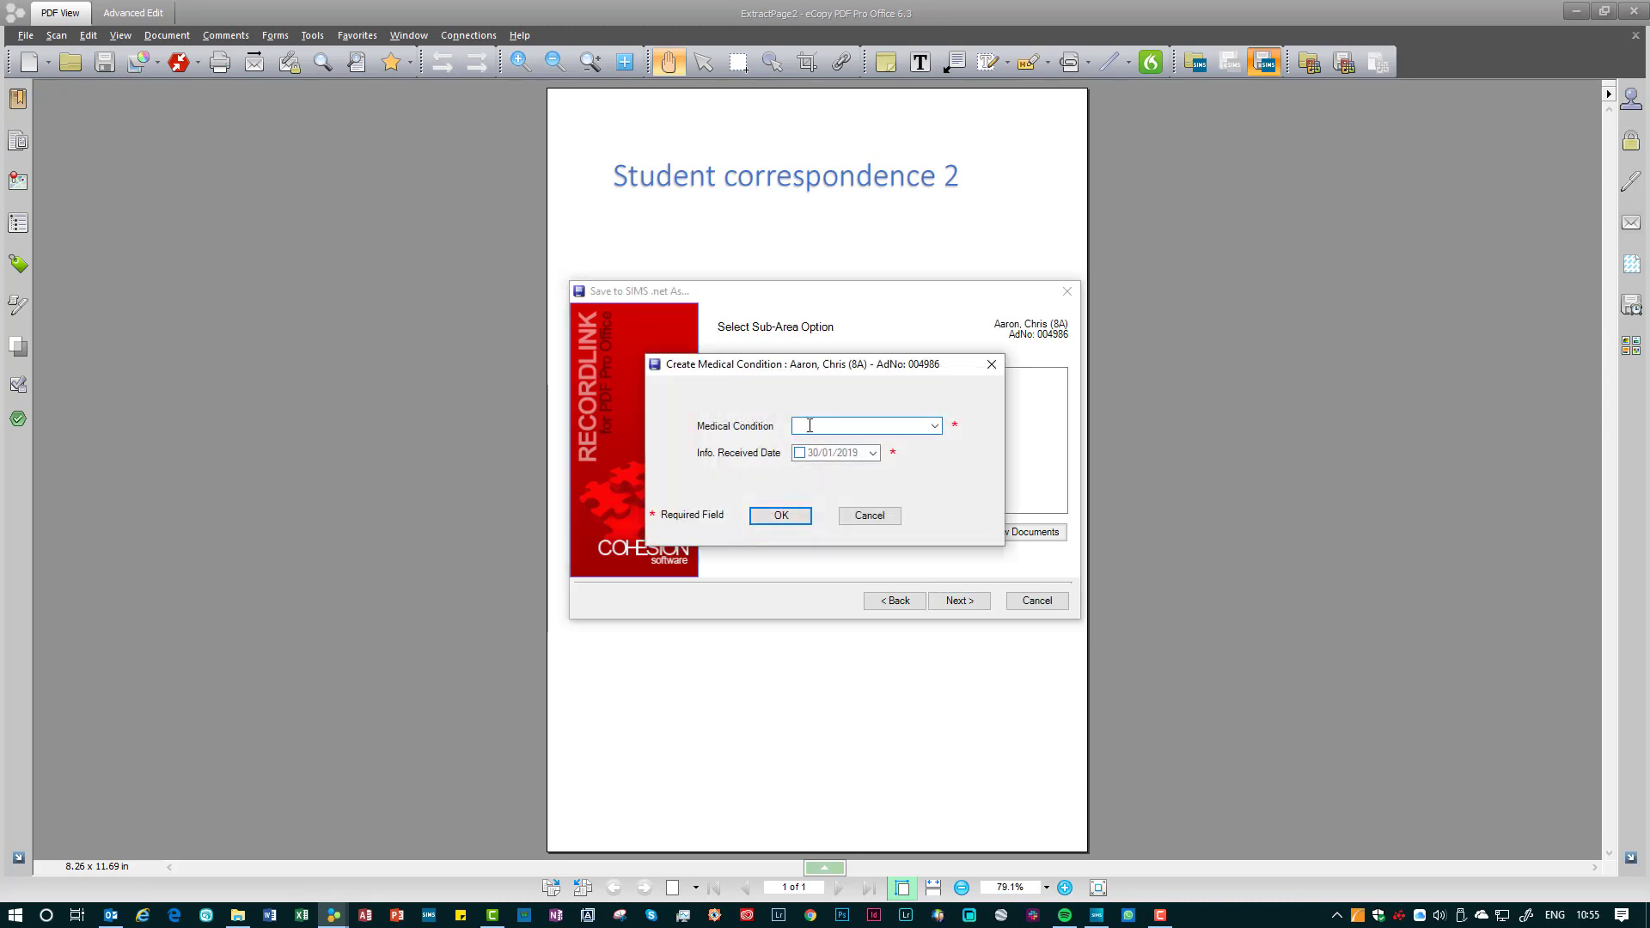
click(934, 427)
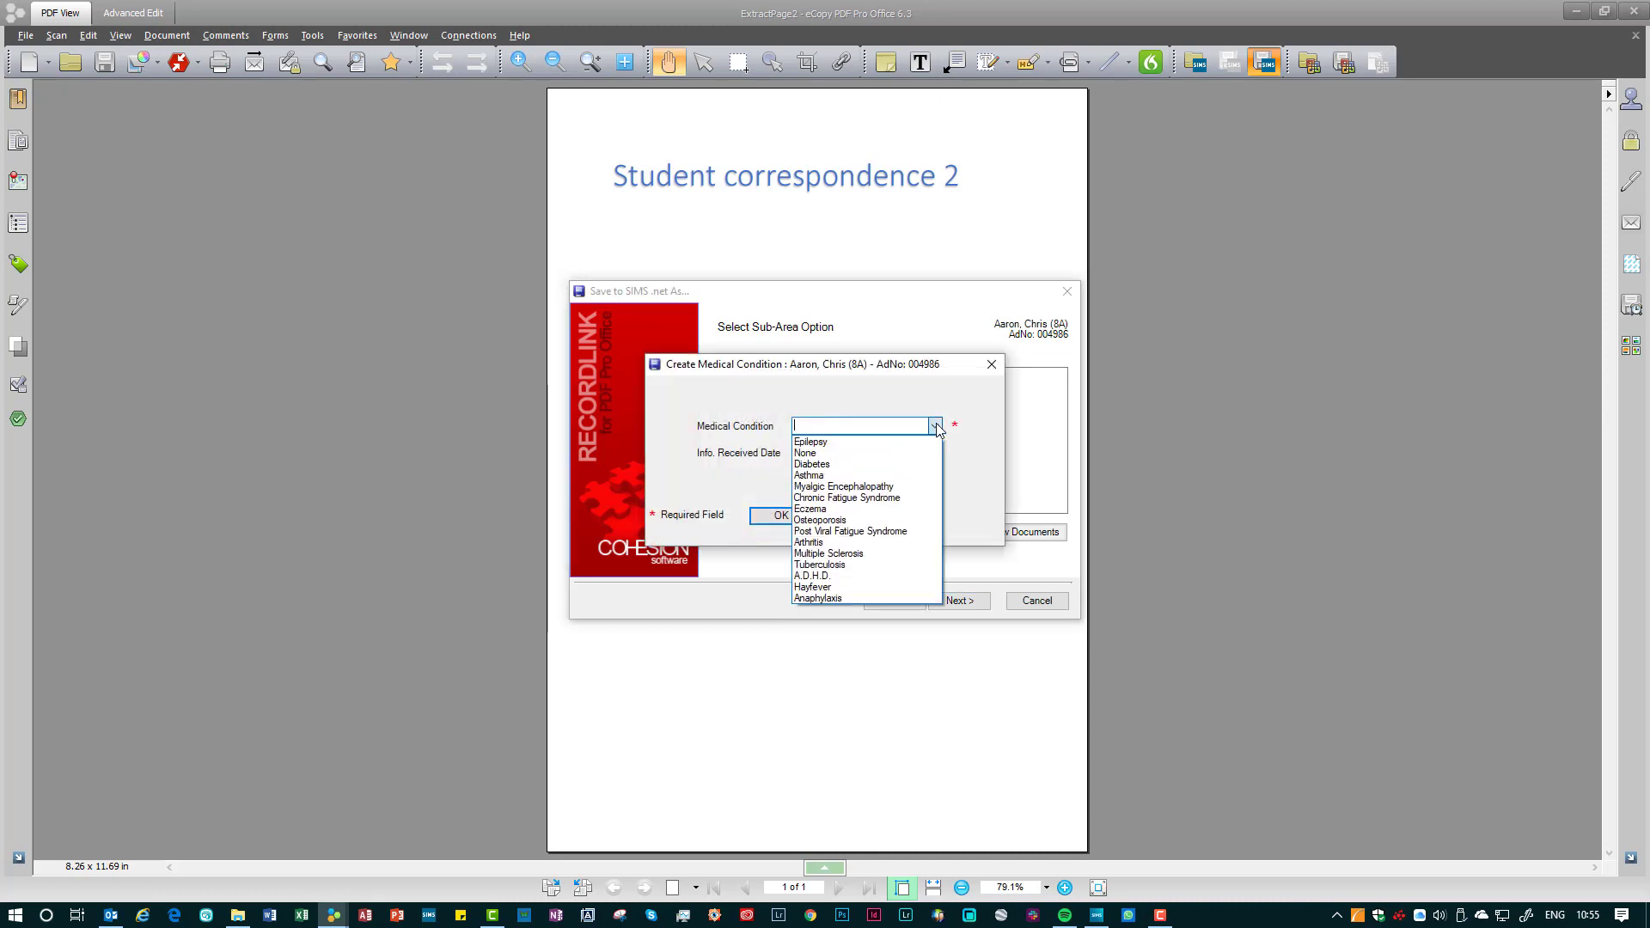
click(909, 520)
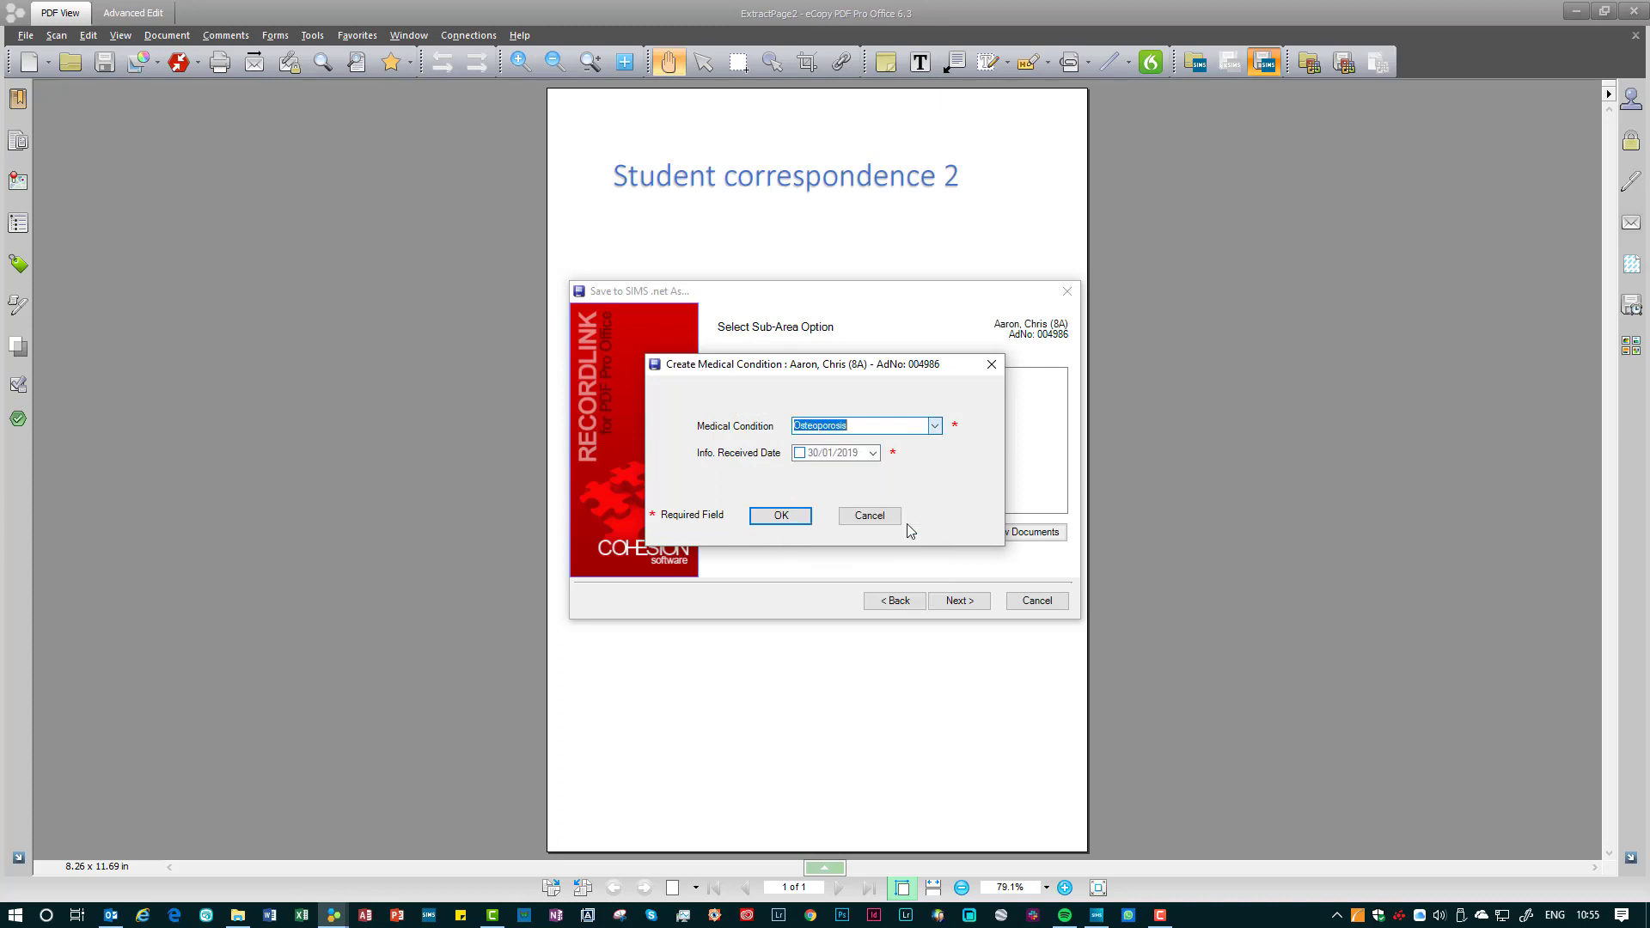
click(799, 453)
click(786, 516)
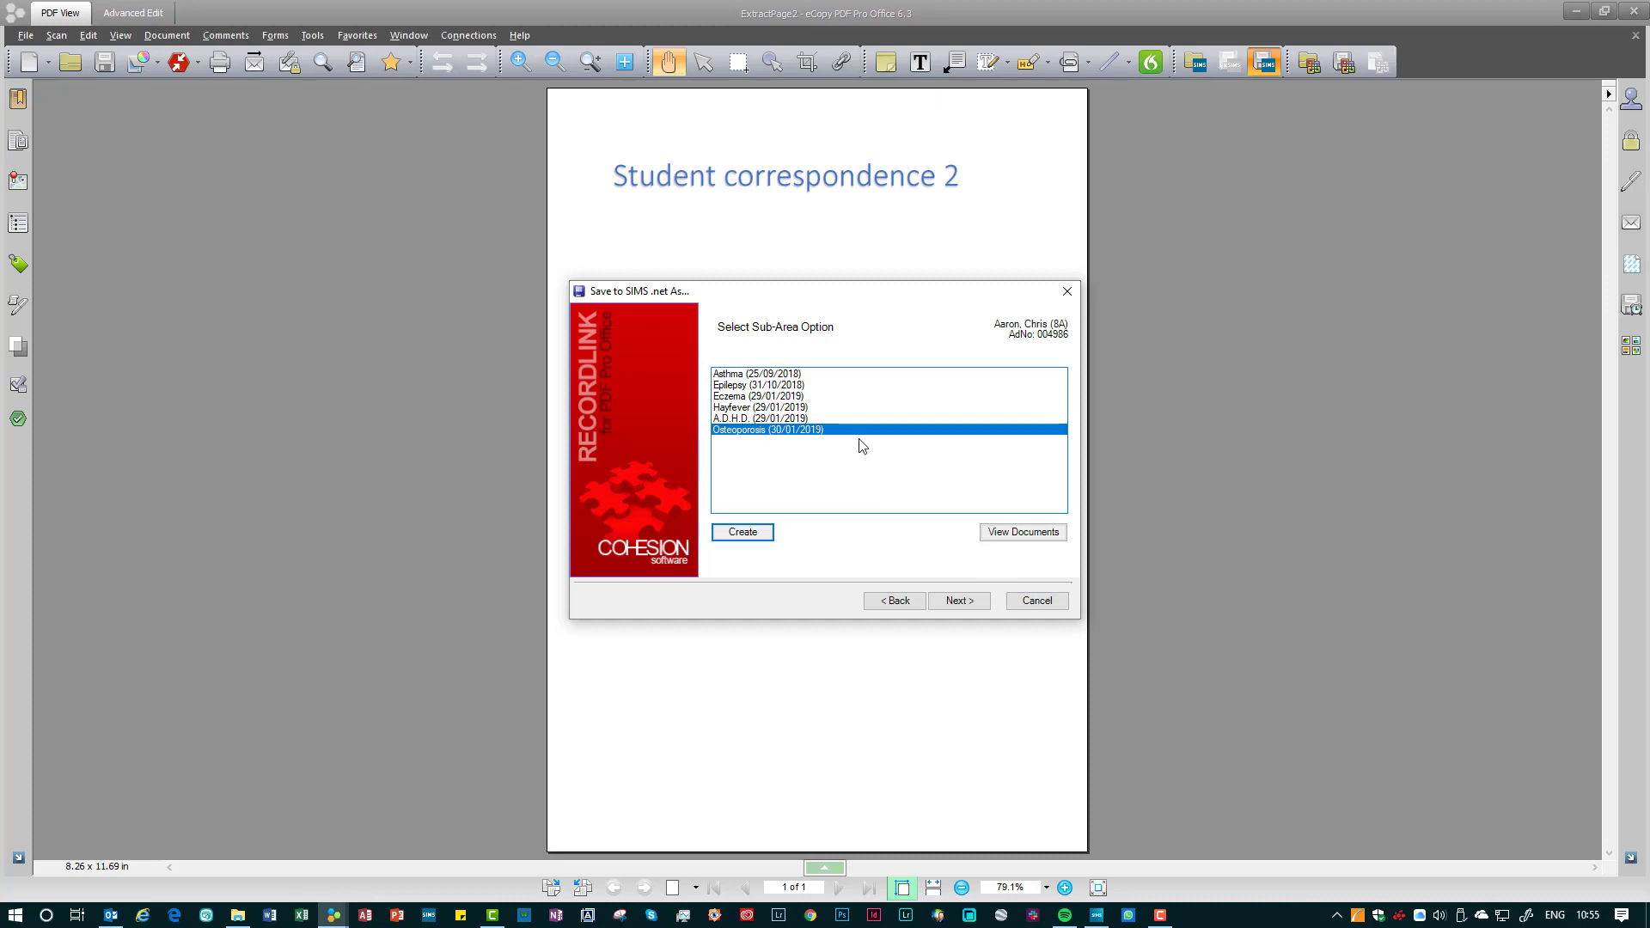
File the page under the Osteoporosis condition with summary "Osteo" and status Private, and close the saved document.
click(952, 600)
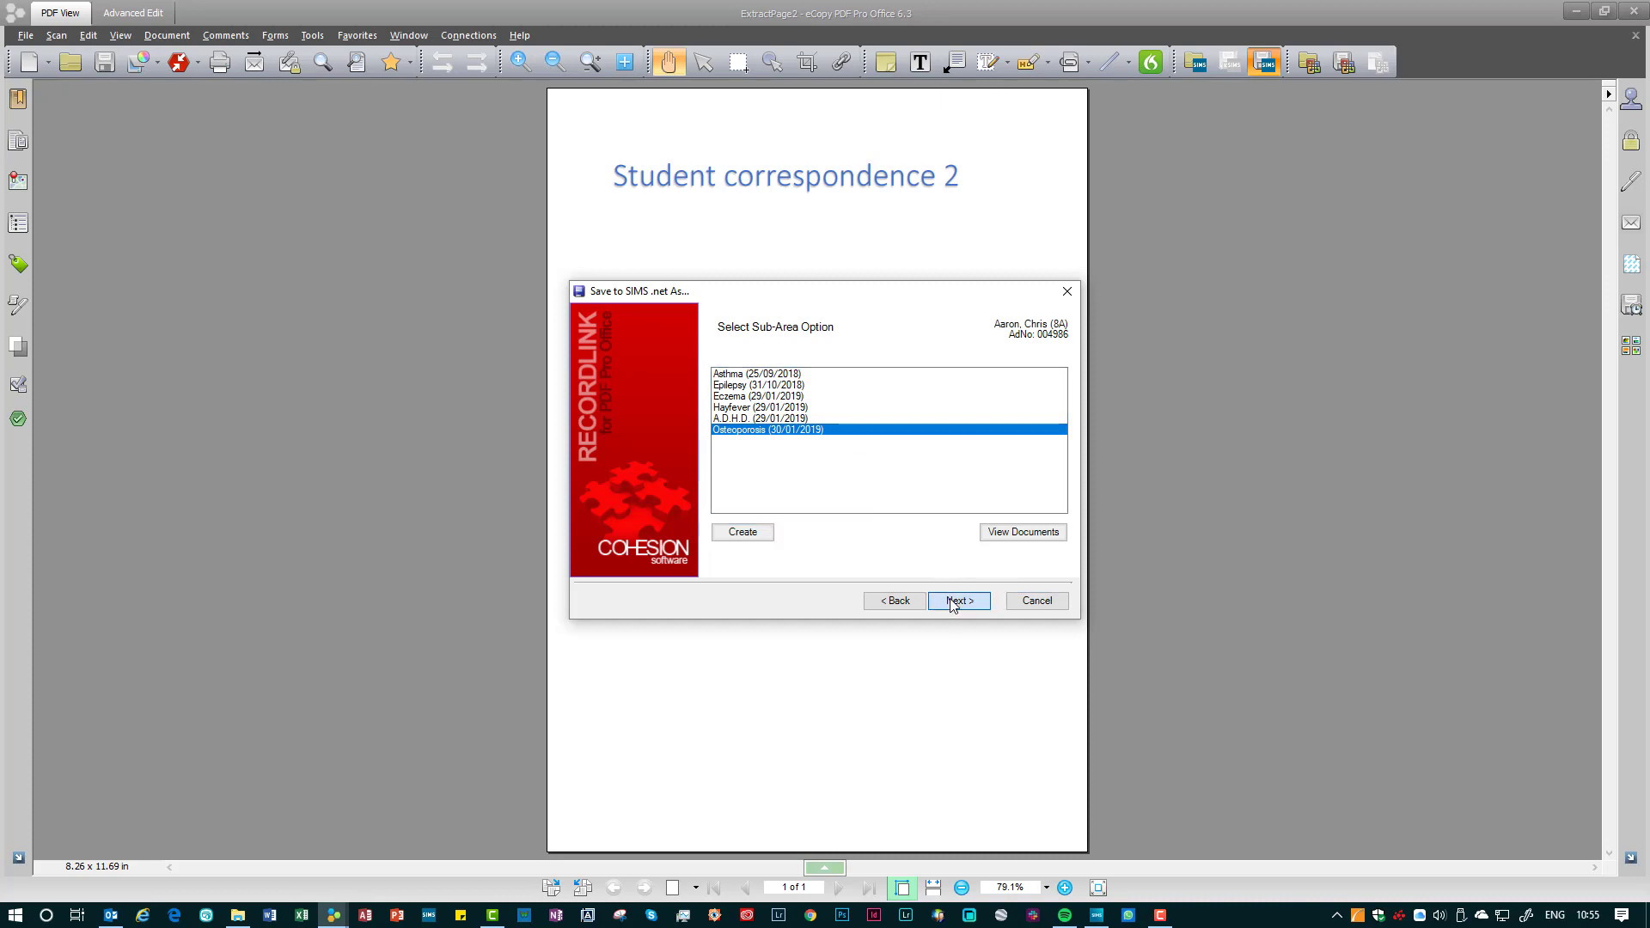
click(819, 419)
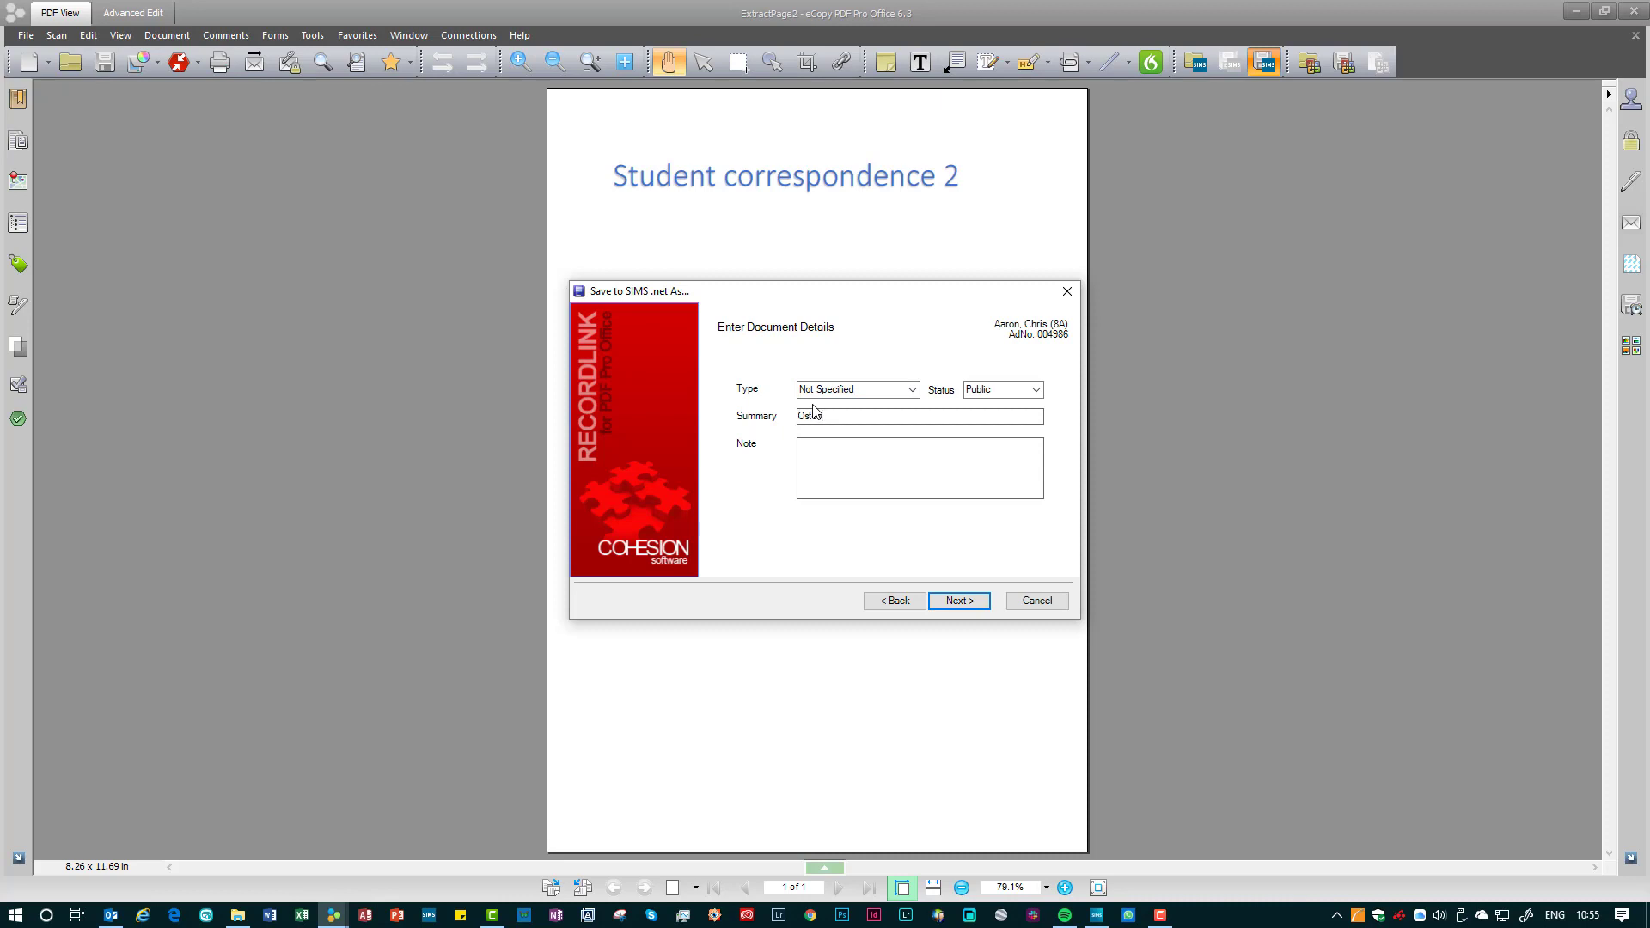
click(976, 392)
click(1036, 391)
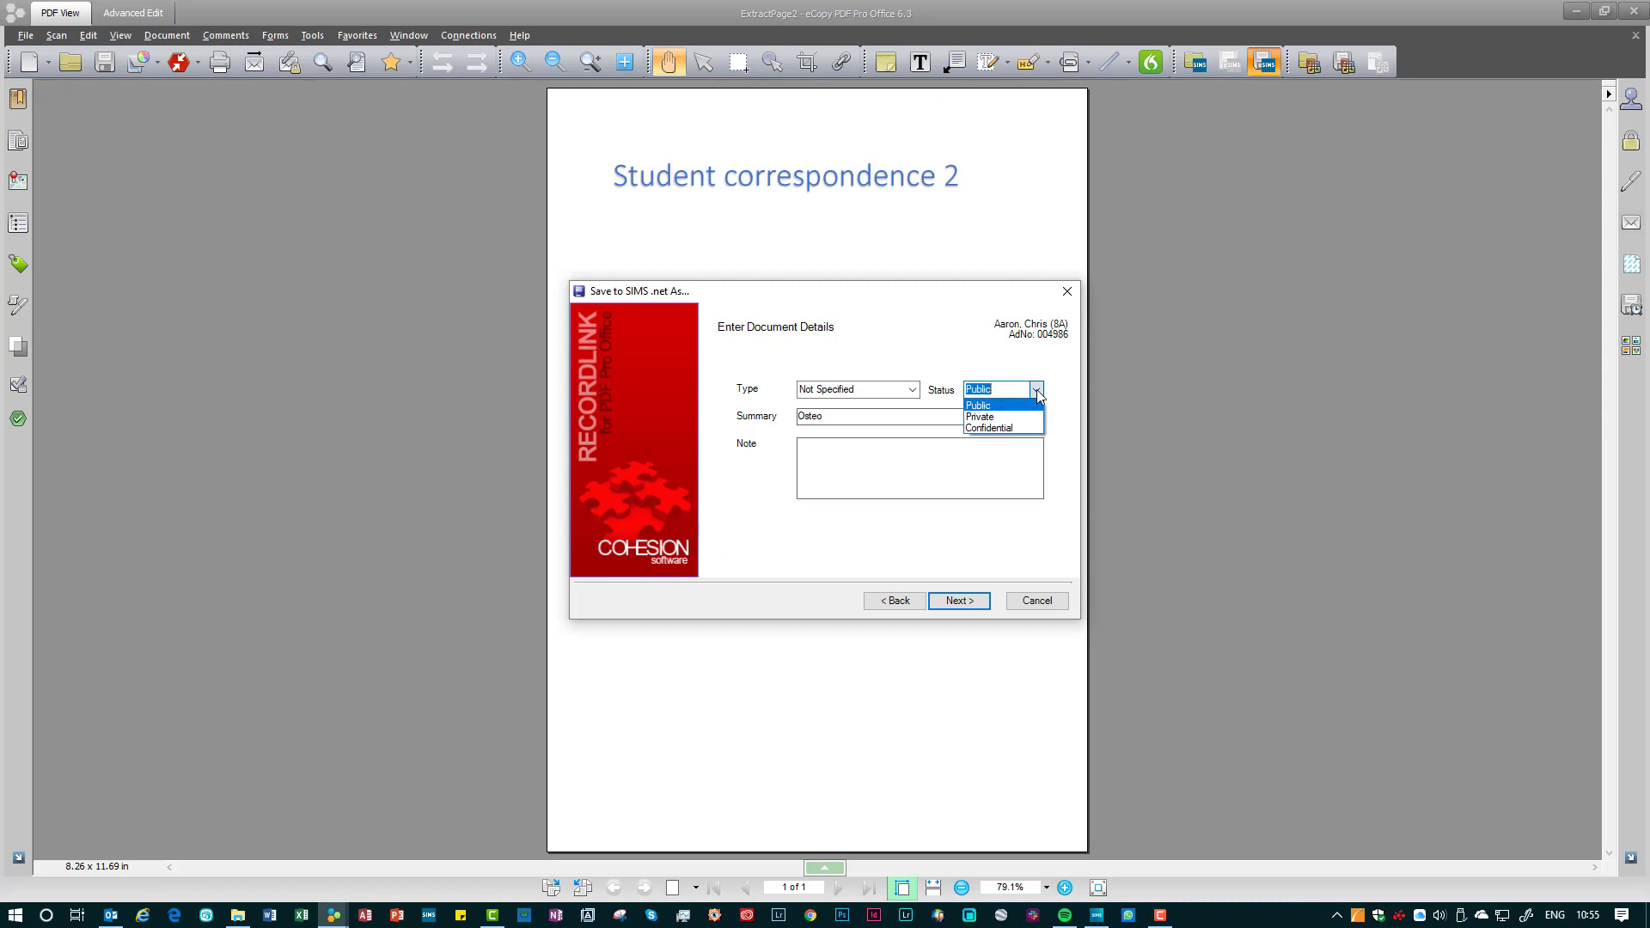
click(1033, 423)
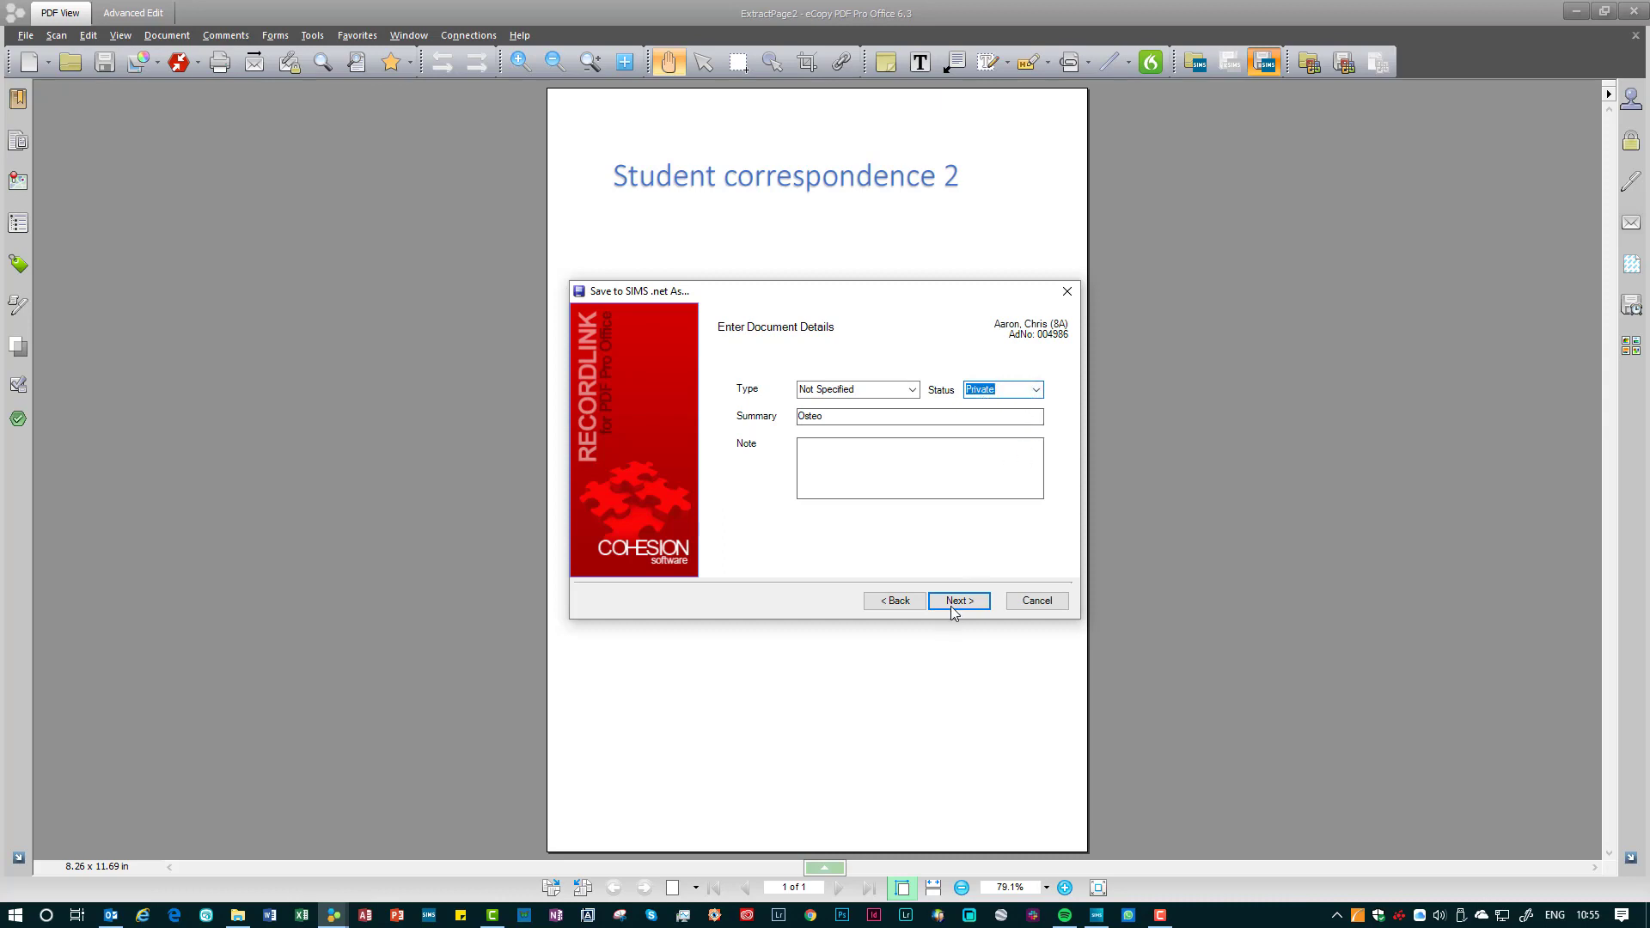
click(956, 602)
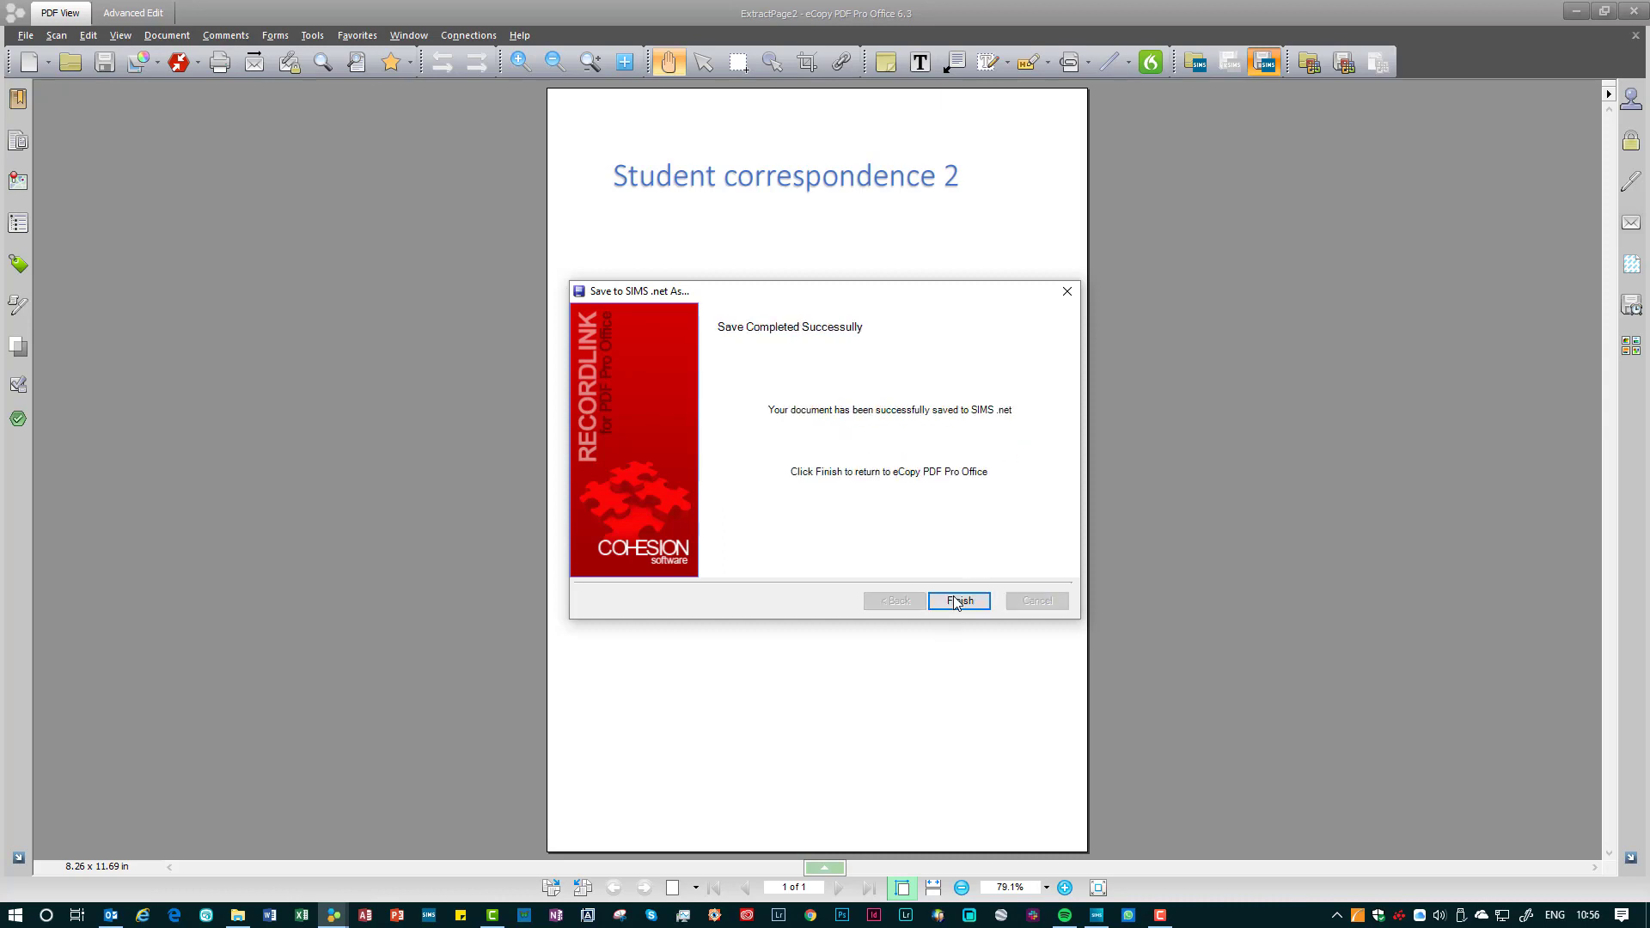
click(957, 601)
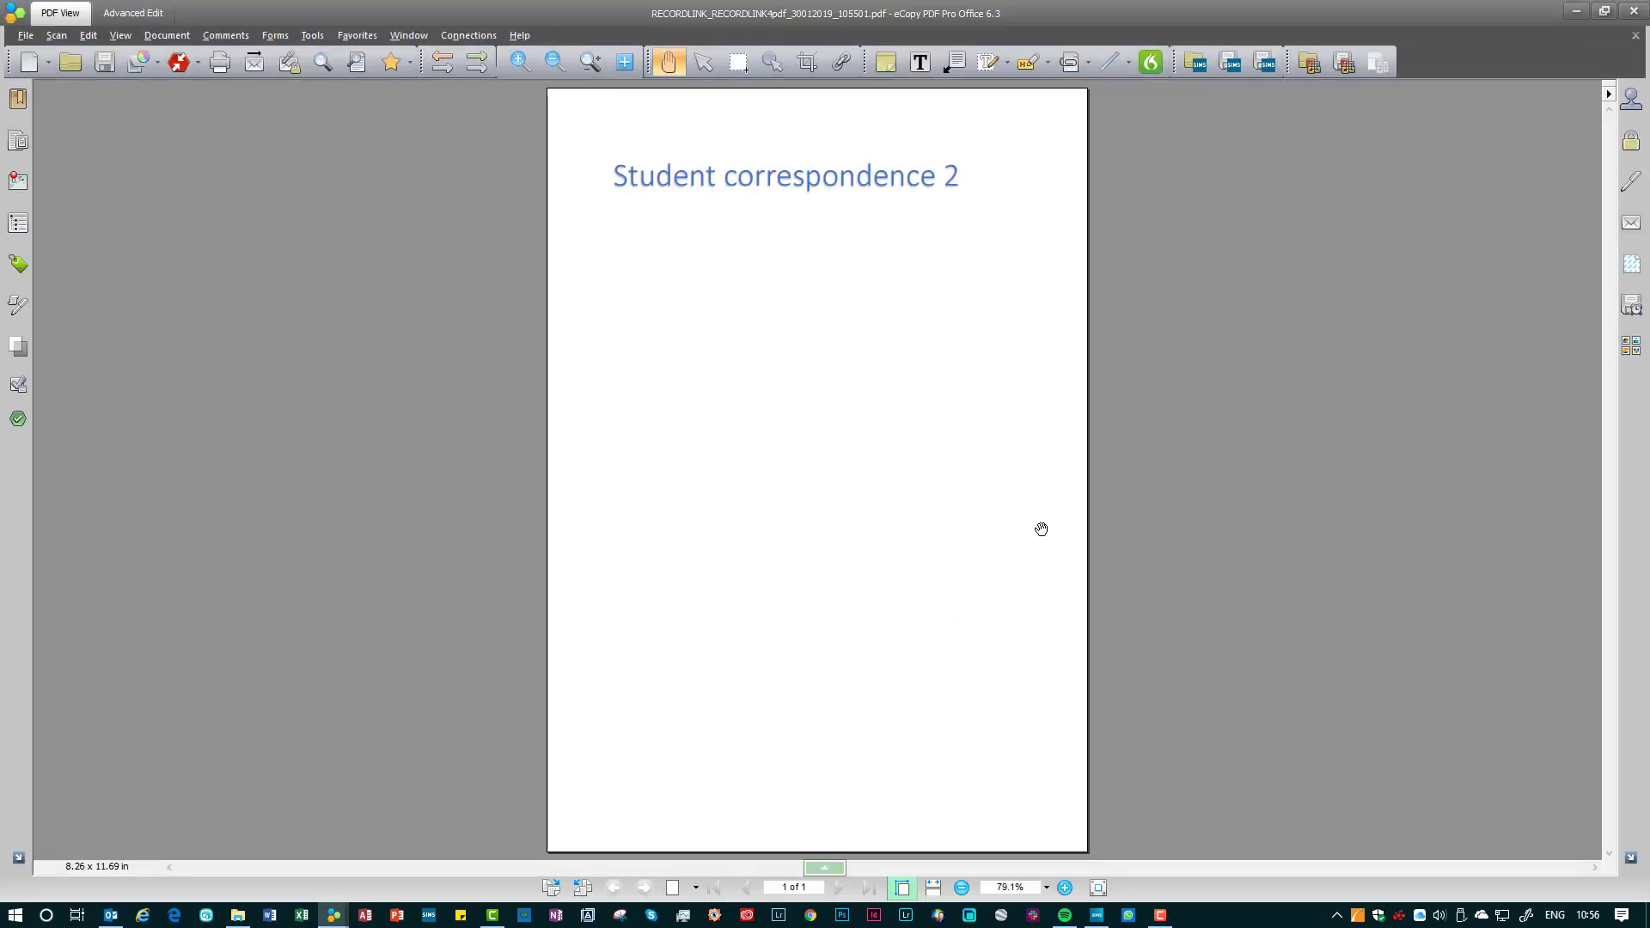
click(1632, 16)
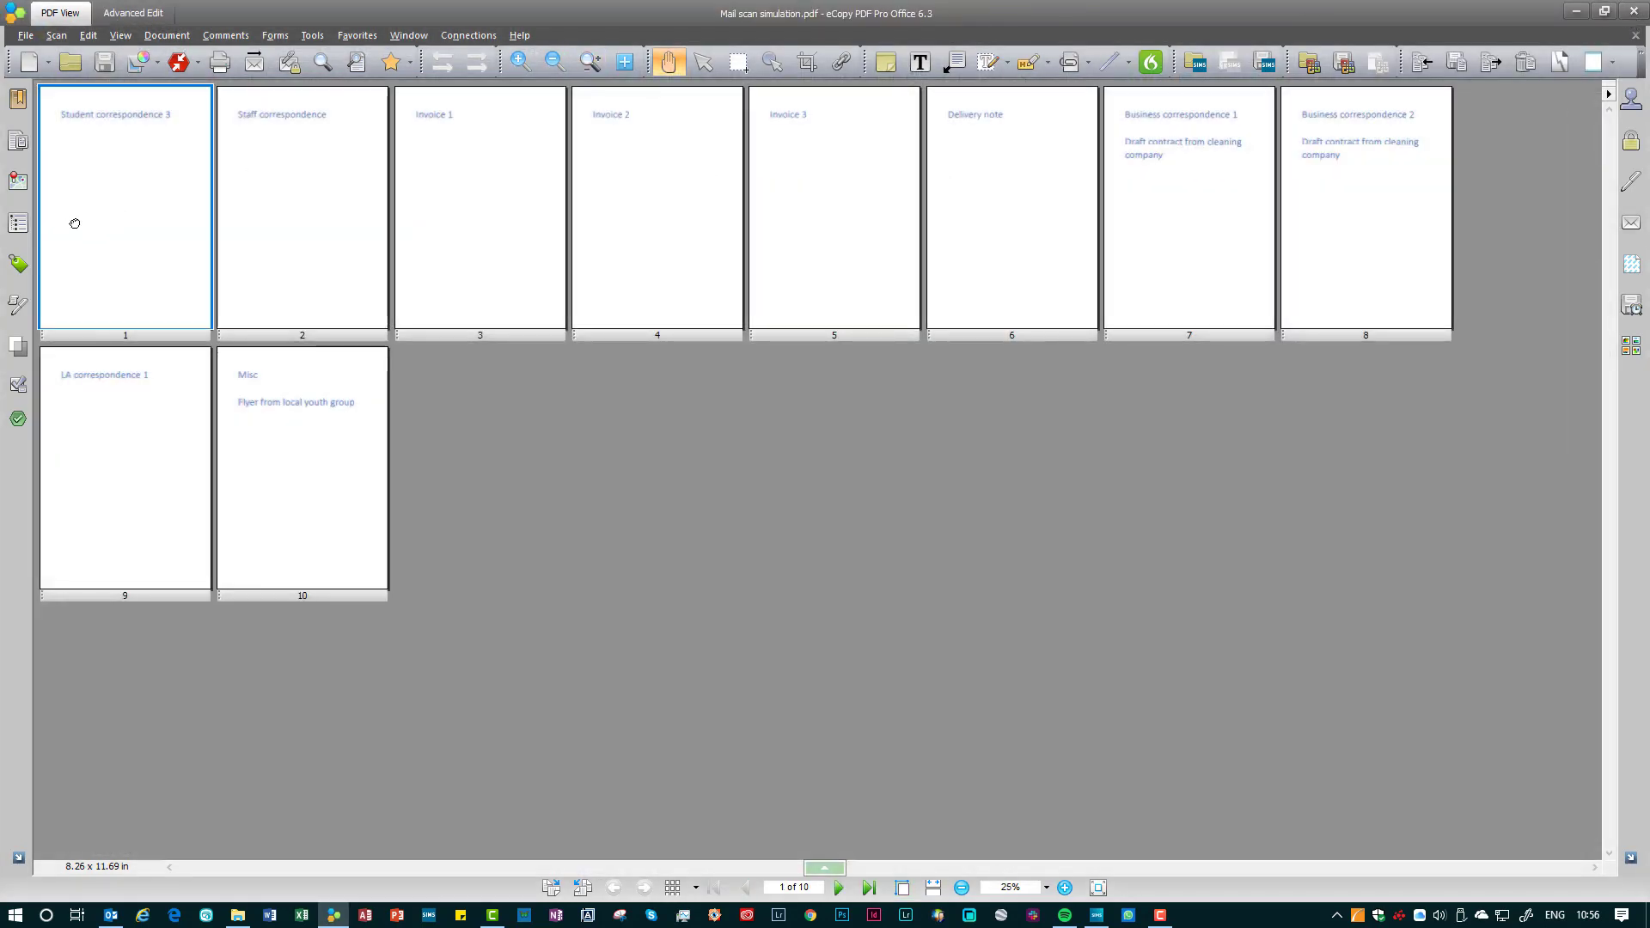
Extract the Student correspondence 3 page from the mail scan into its own document, deleting it from the source after extraction.
right_click(108, 338)
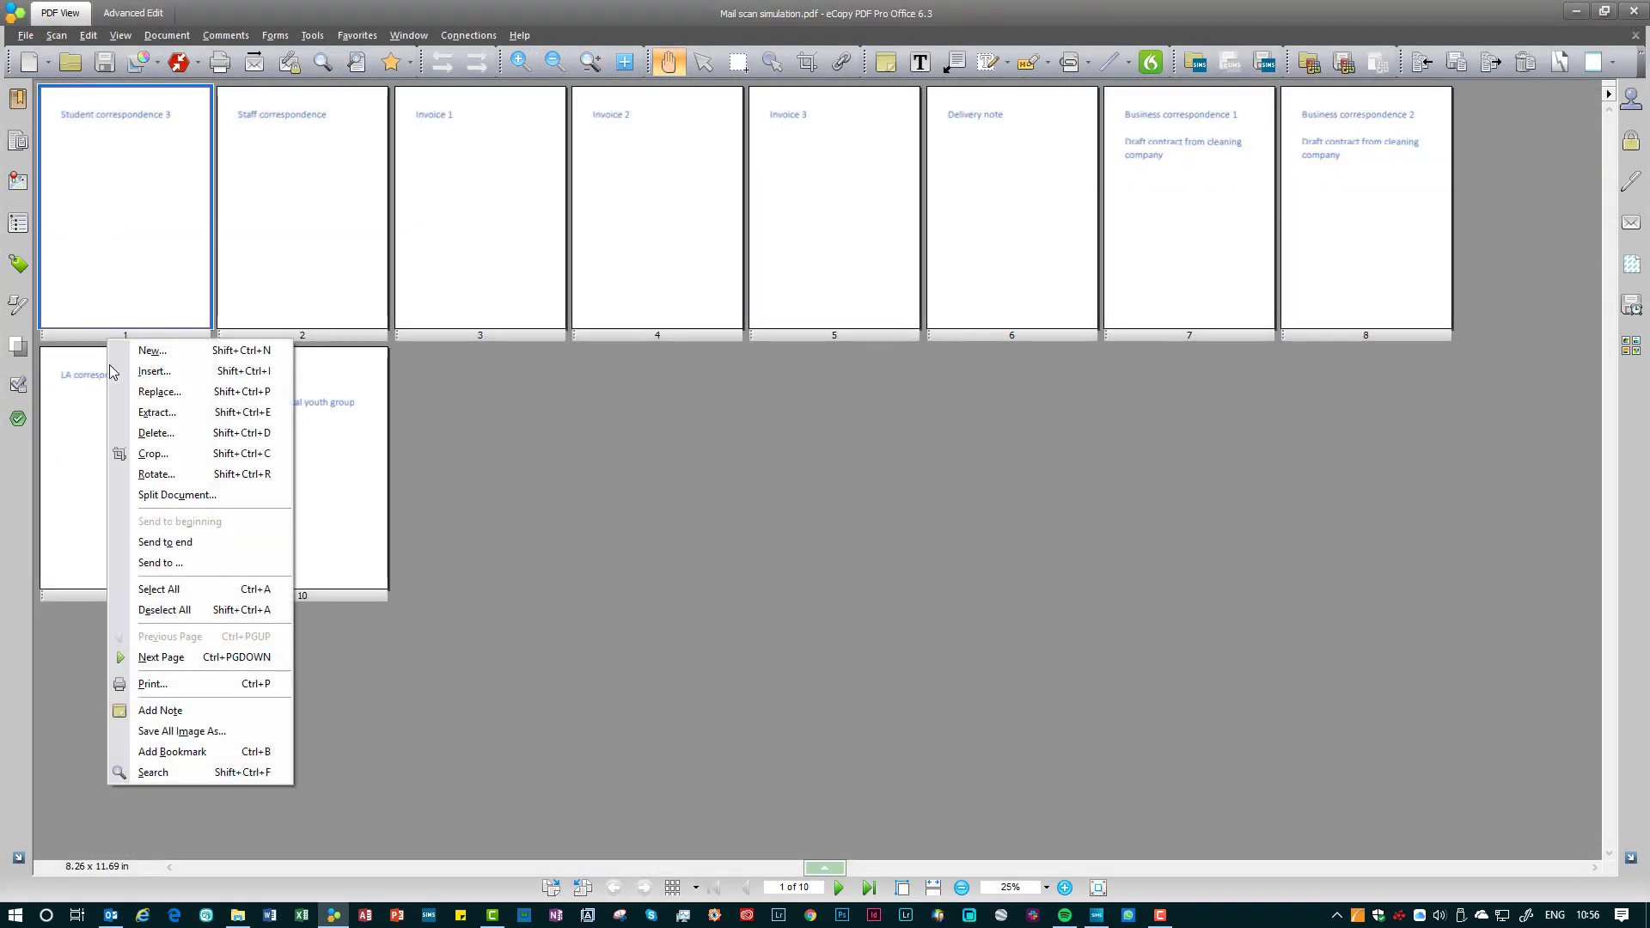
click(157, 412)
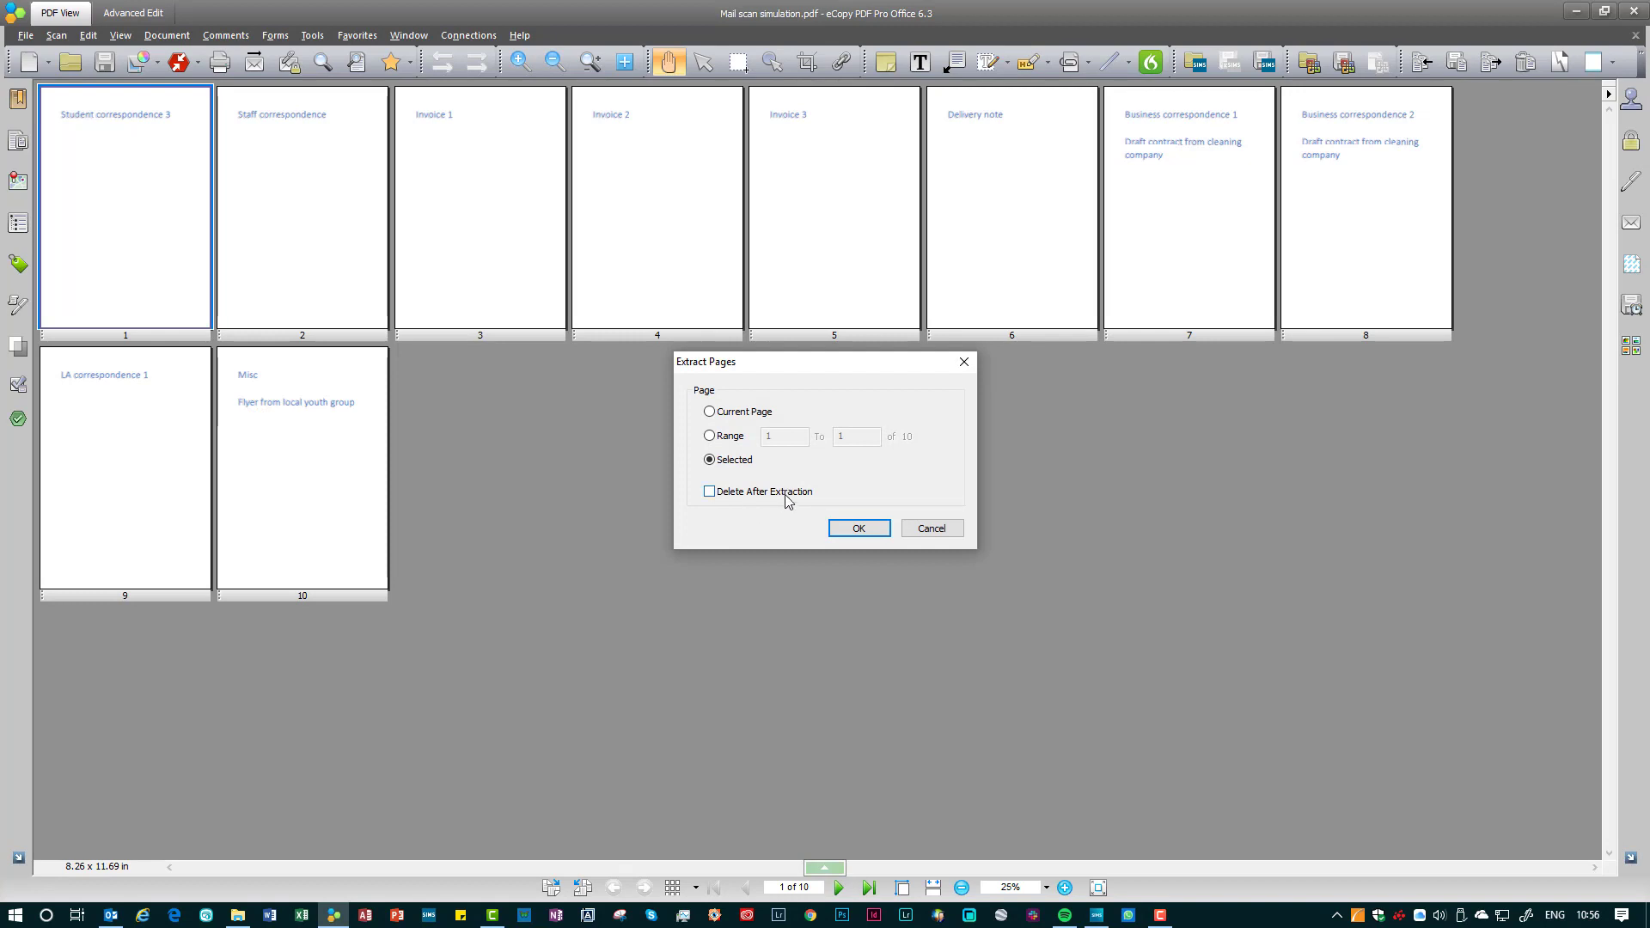
click(786, 494)
click(860, 528)
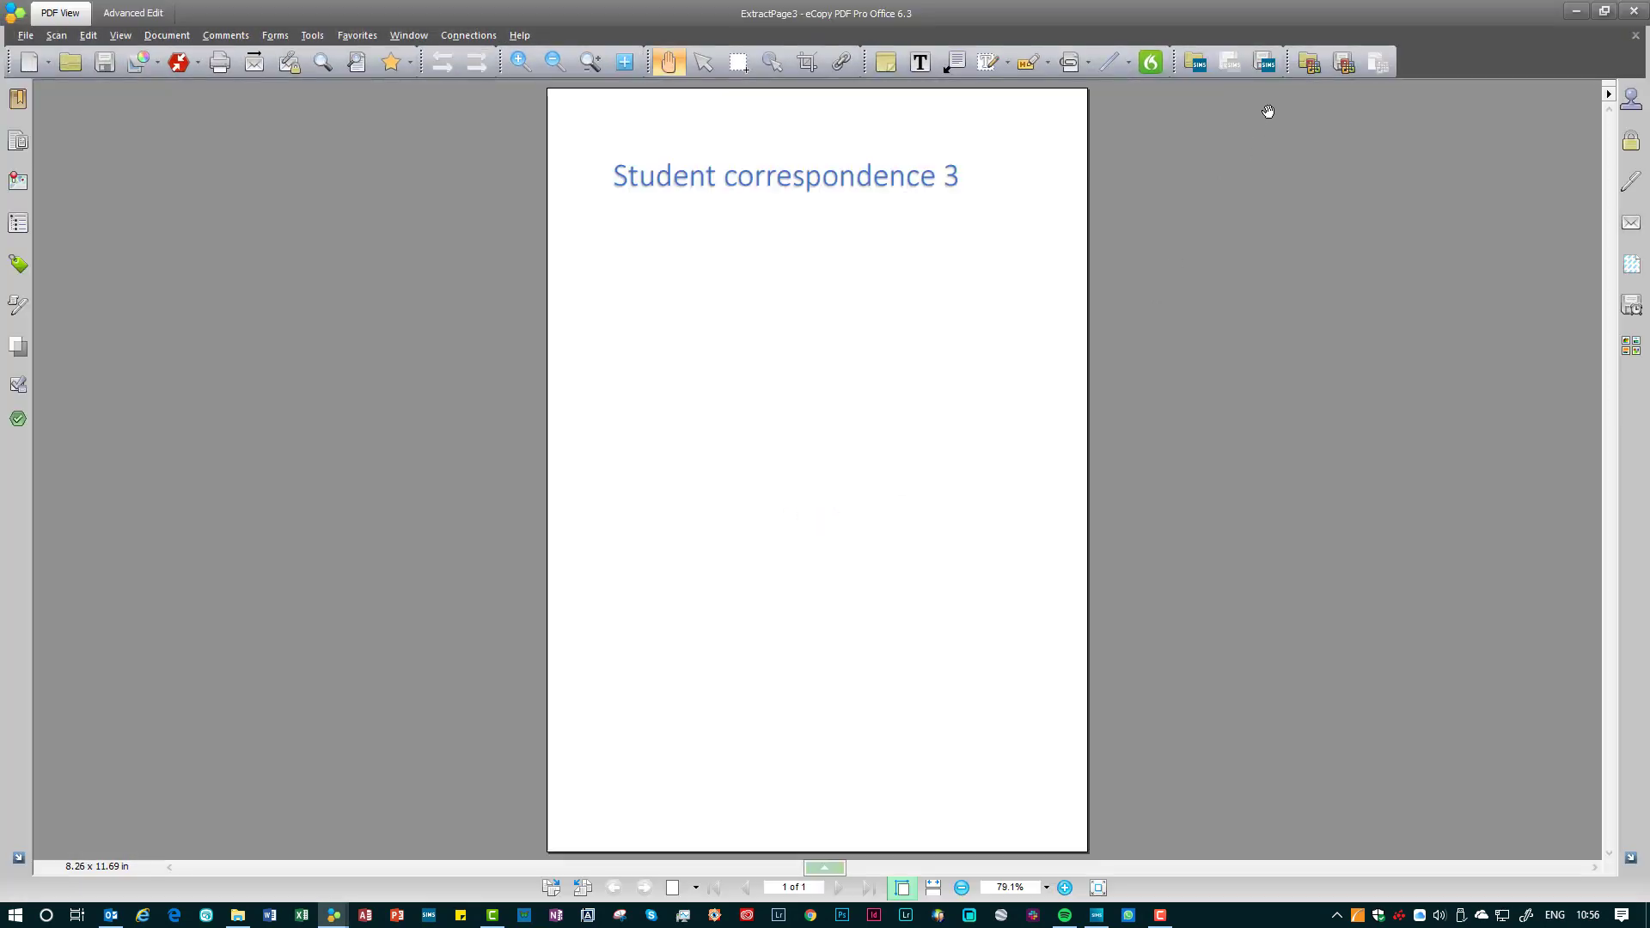
Start saving Student correspondence 3 to SIMS .net with the Student focus, search surname "aa" and add the 8A student to the Multi-Pick list.
click(1265, 62)
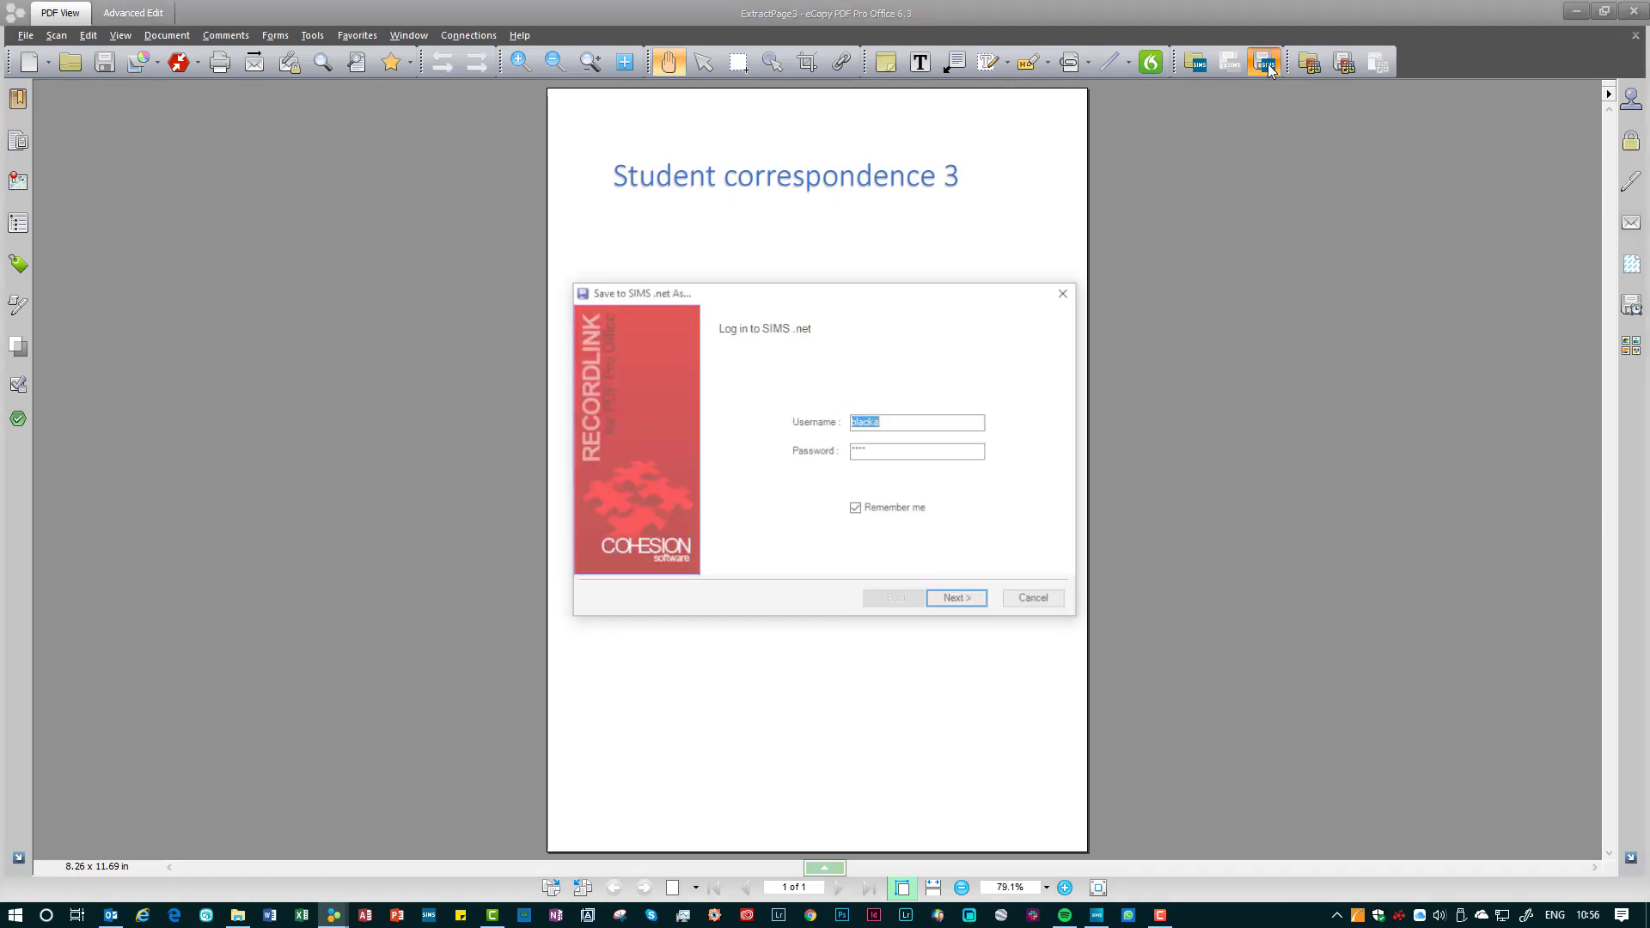
click(956, 602)
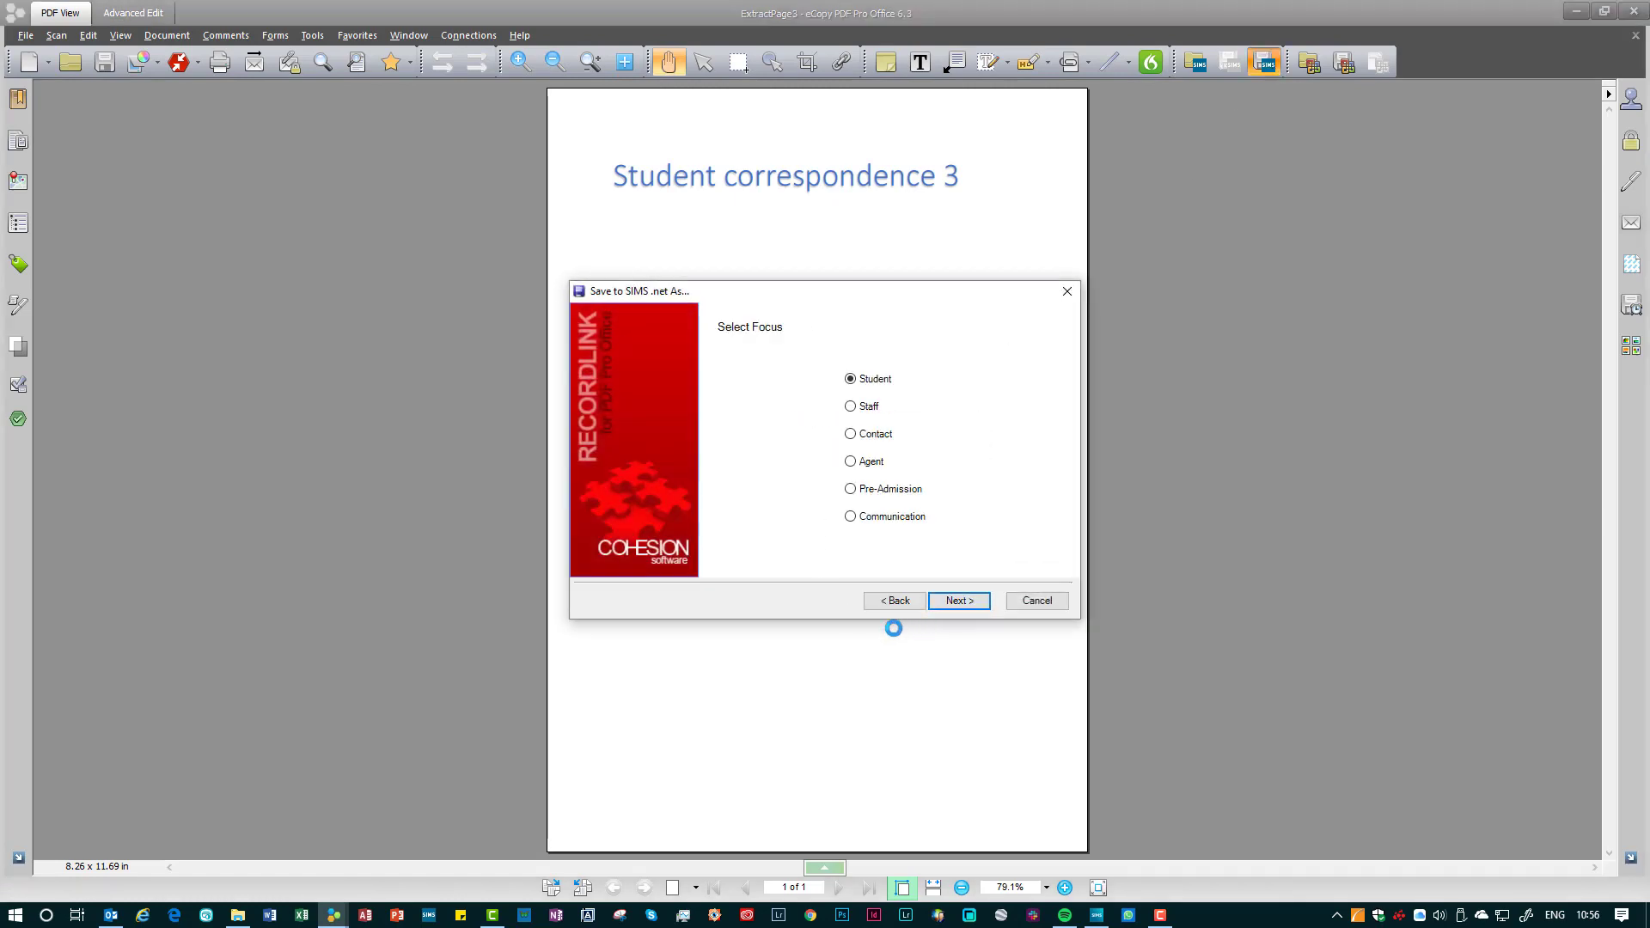
click(956, 601)
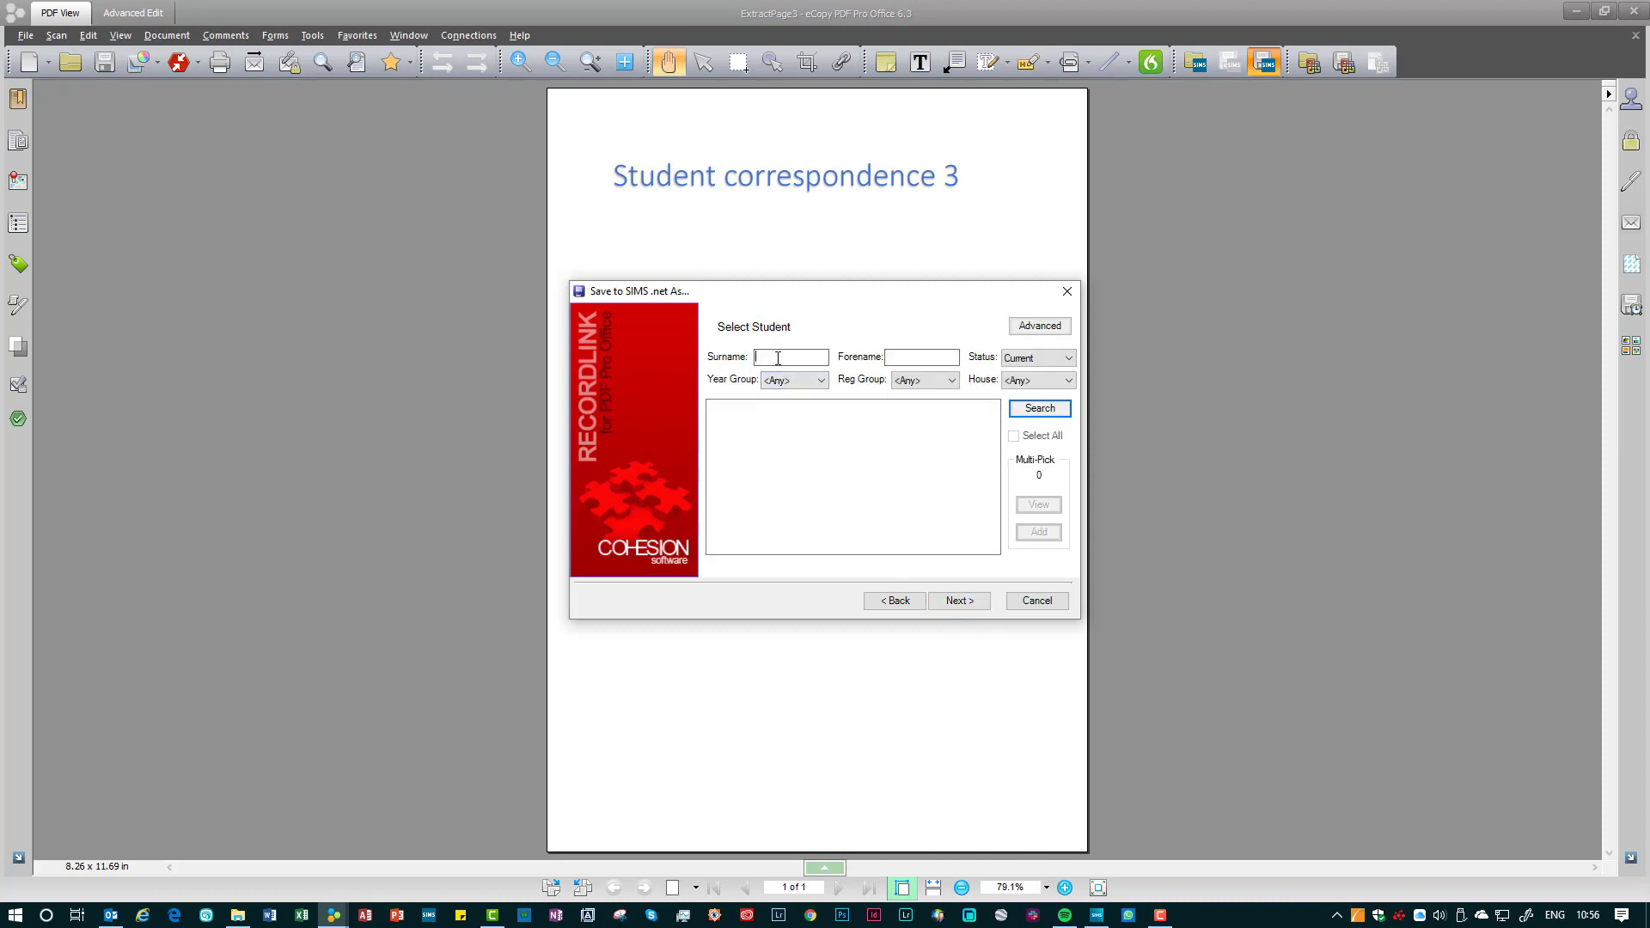
text(aa)
key(Return)
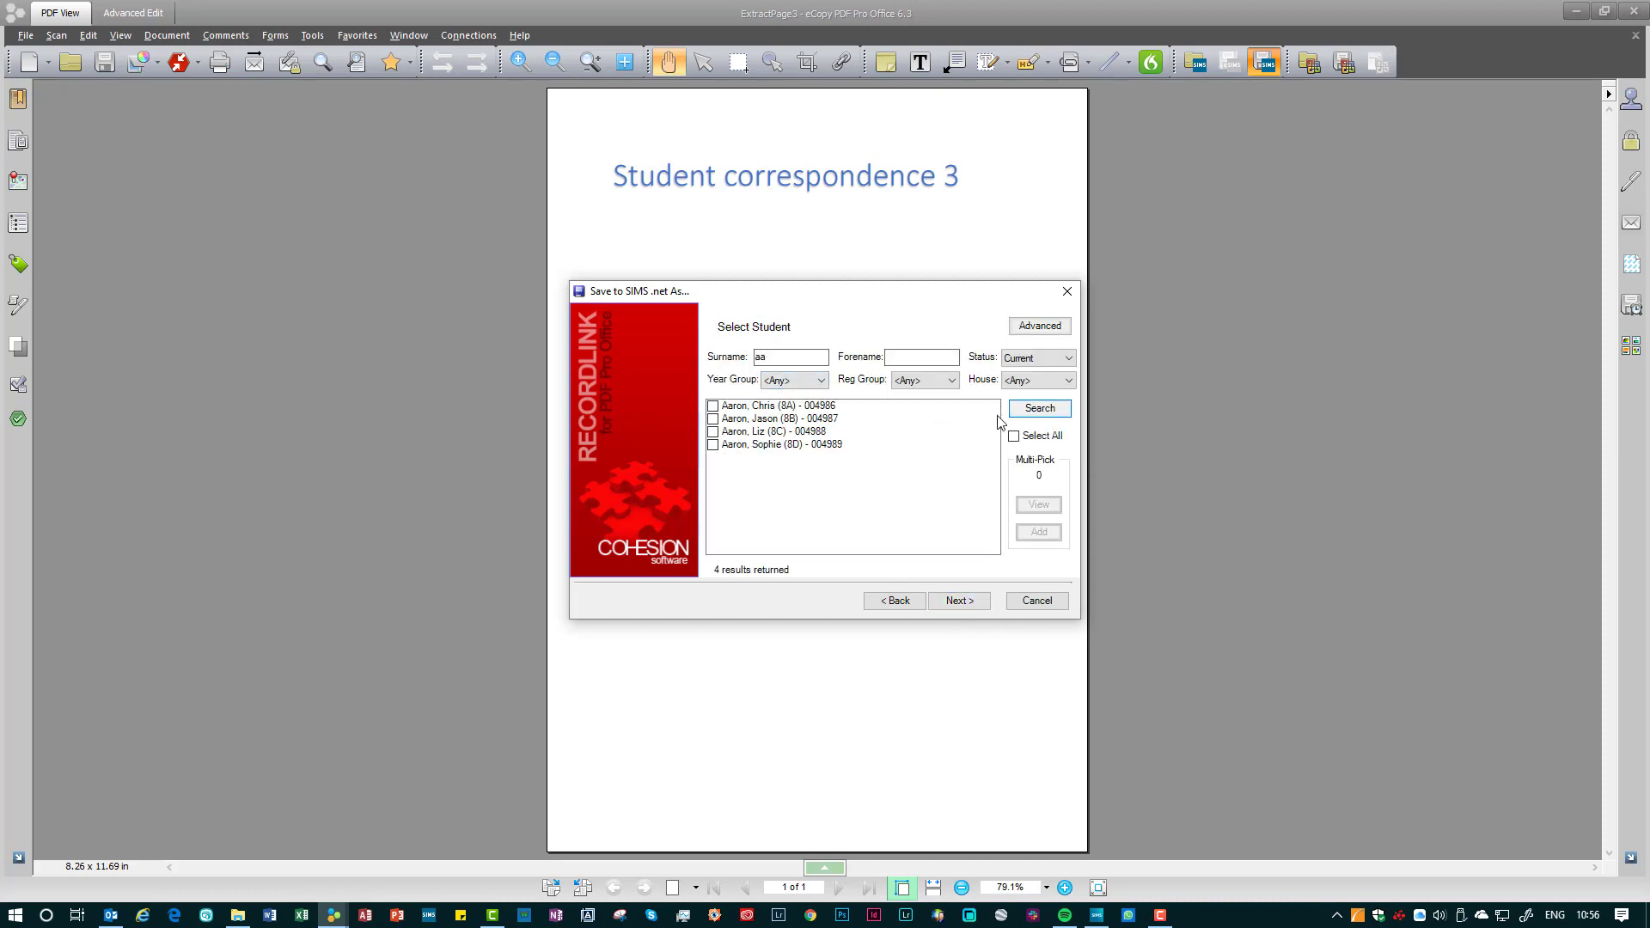
click(713, 405)
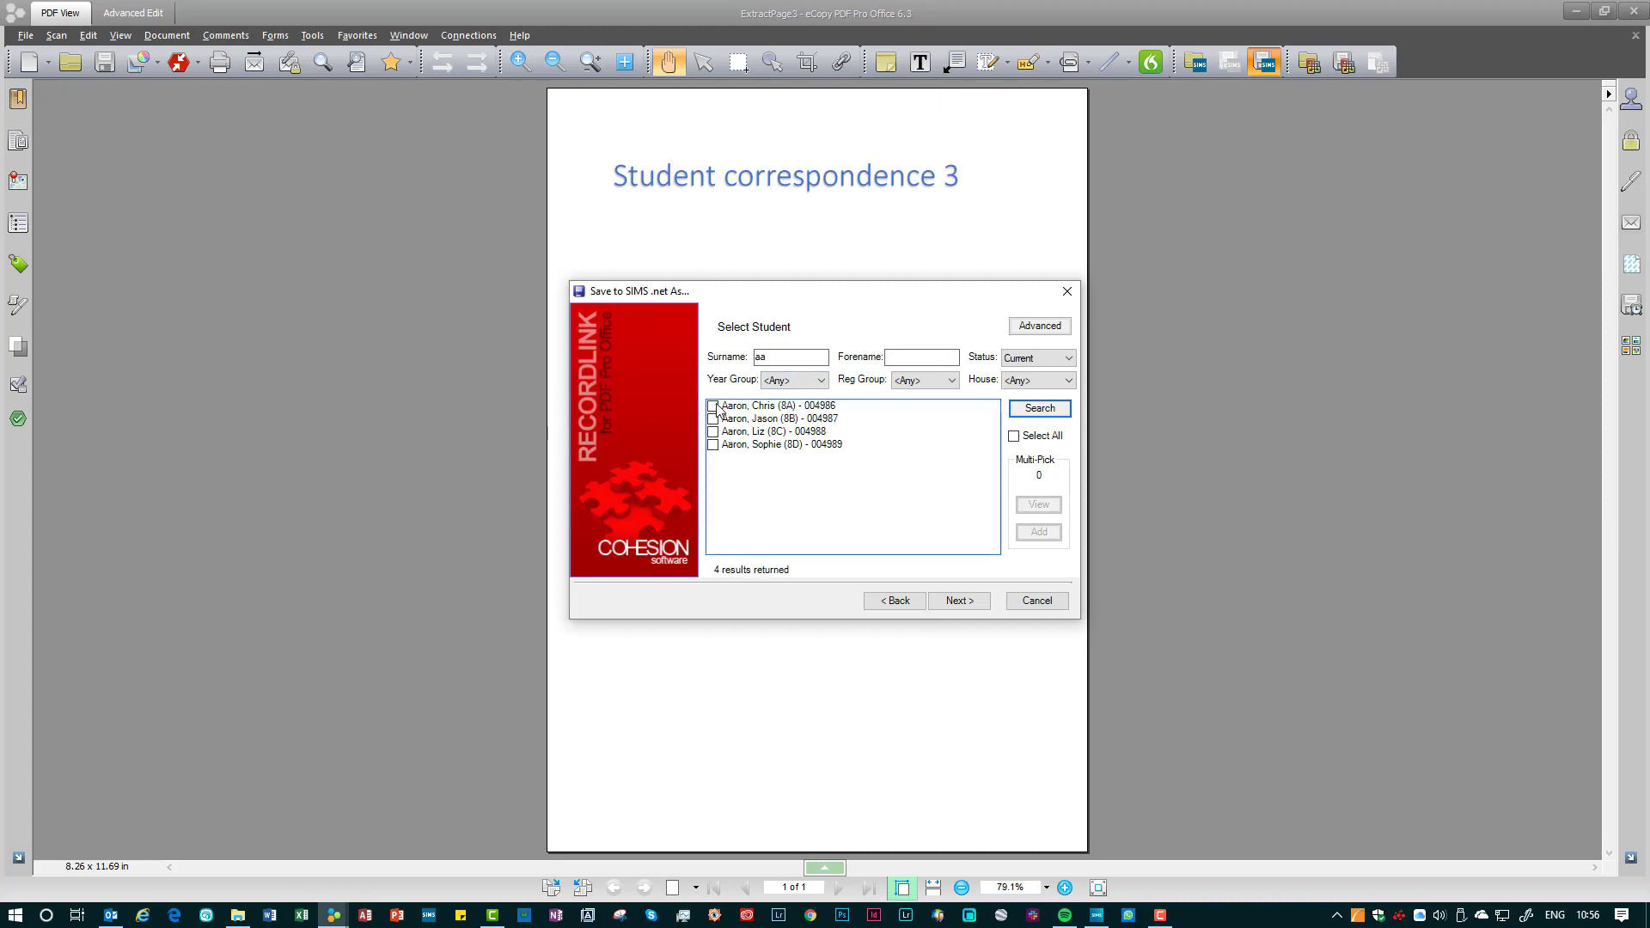
click(1039, 532)
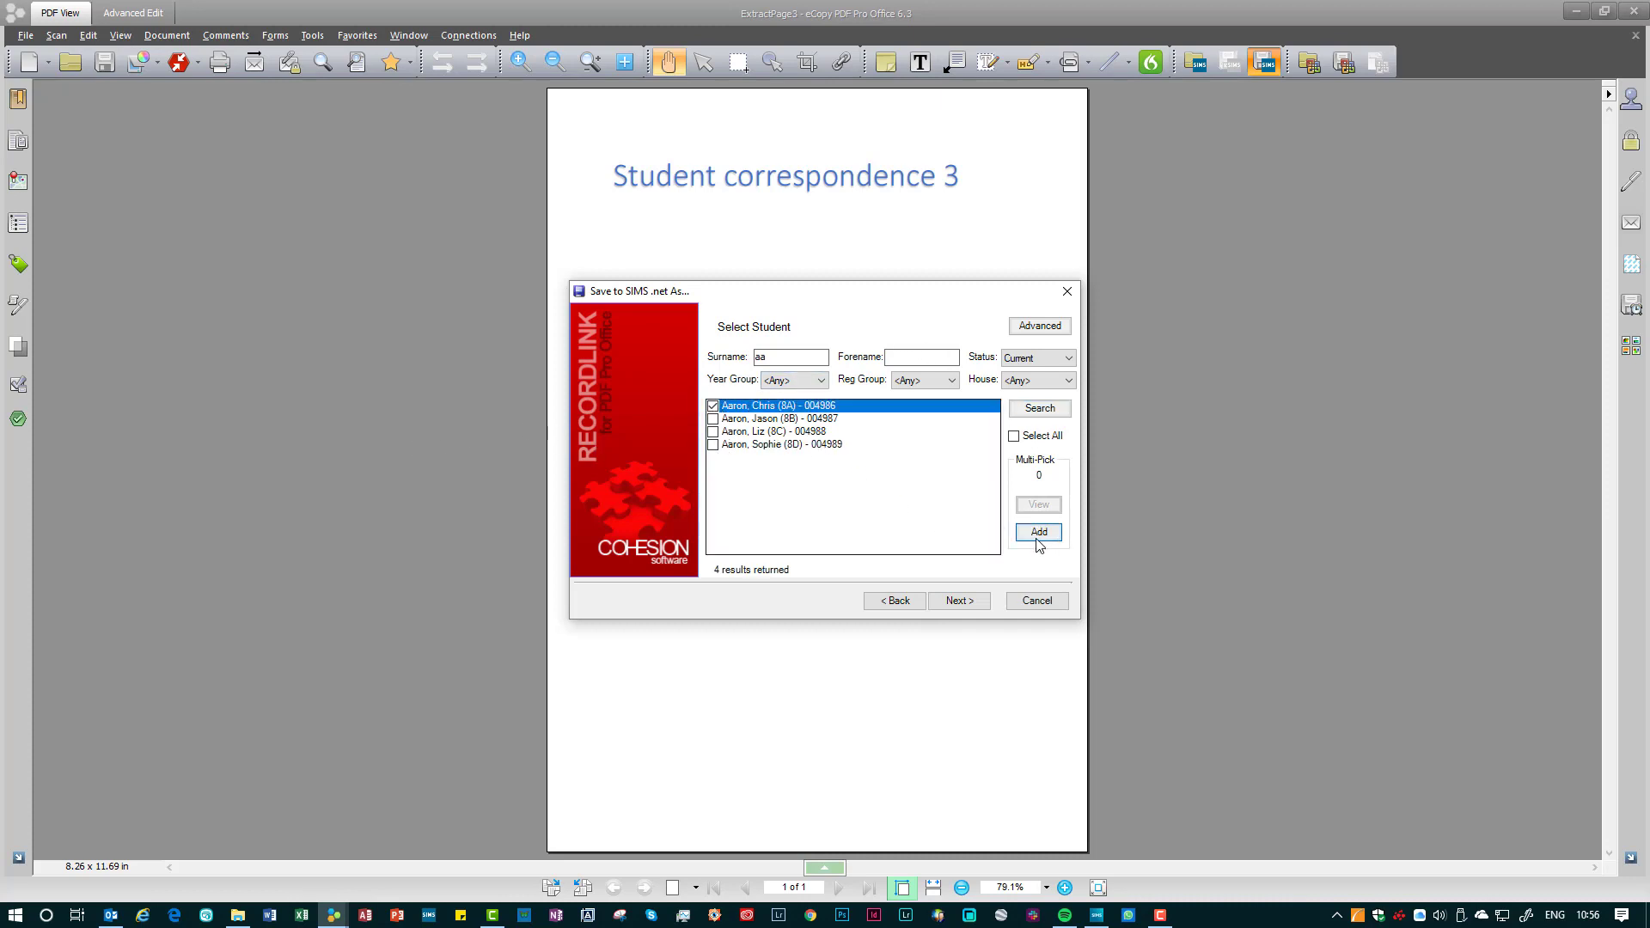
Search registration group 7A without a surname and add the first, third and fifth students to the Multi-Pick list.
click(945, 384)
click(916, 409)
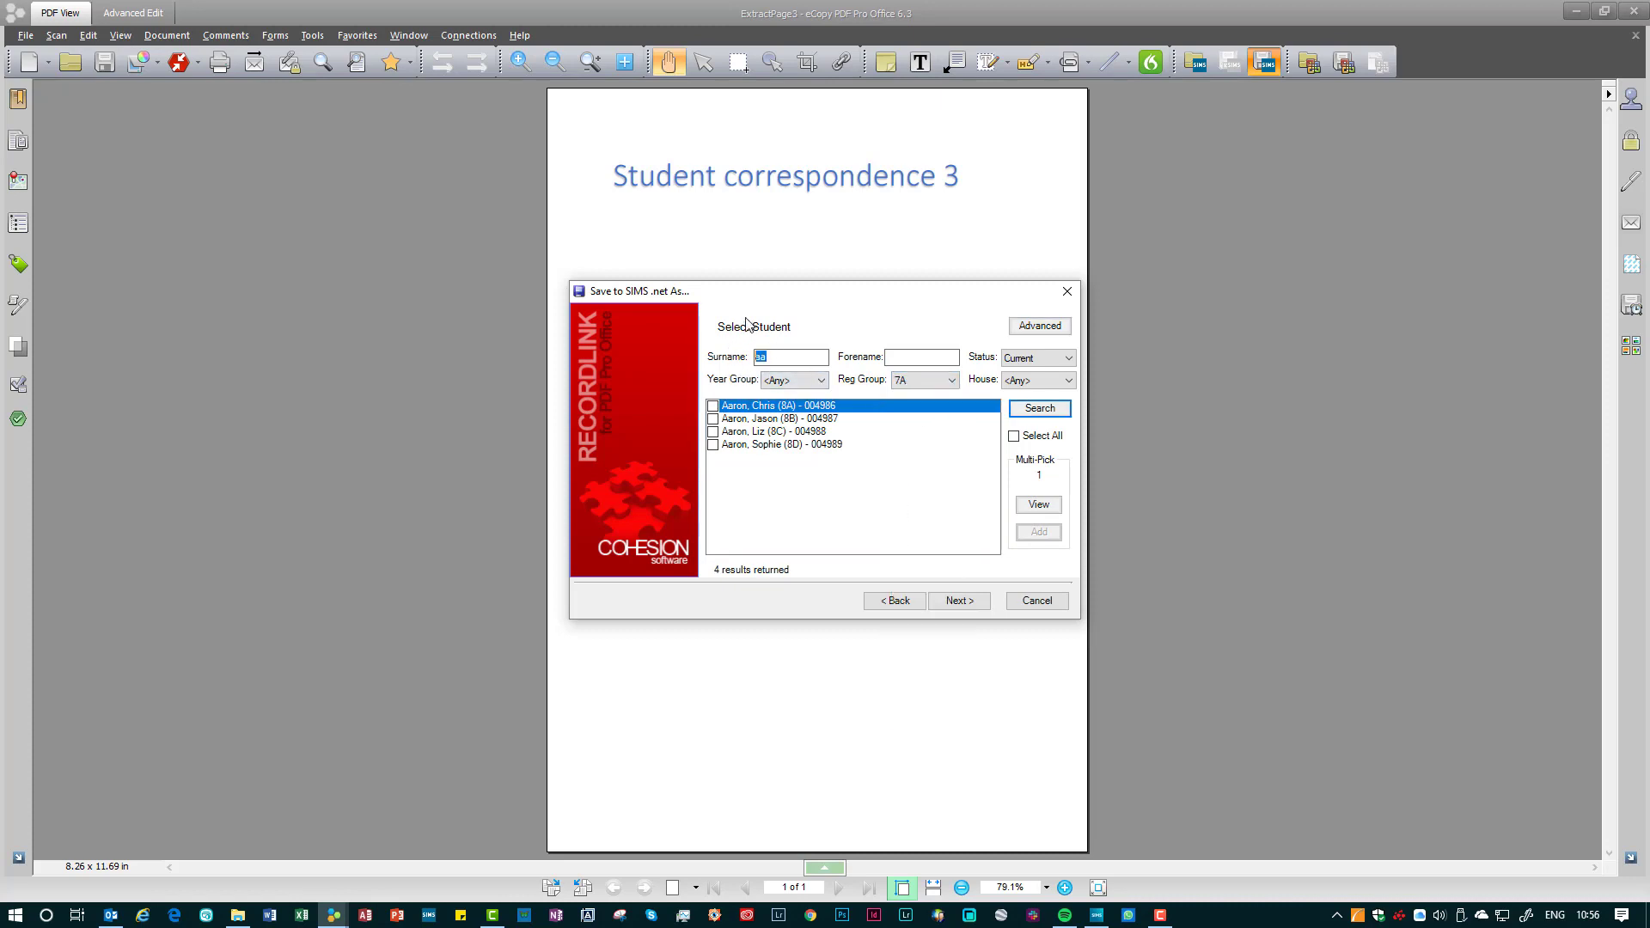
key(BackSpace)
click(1043, 417)
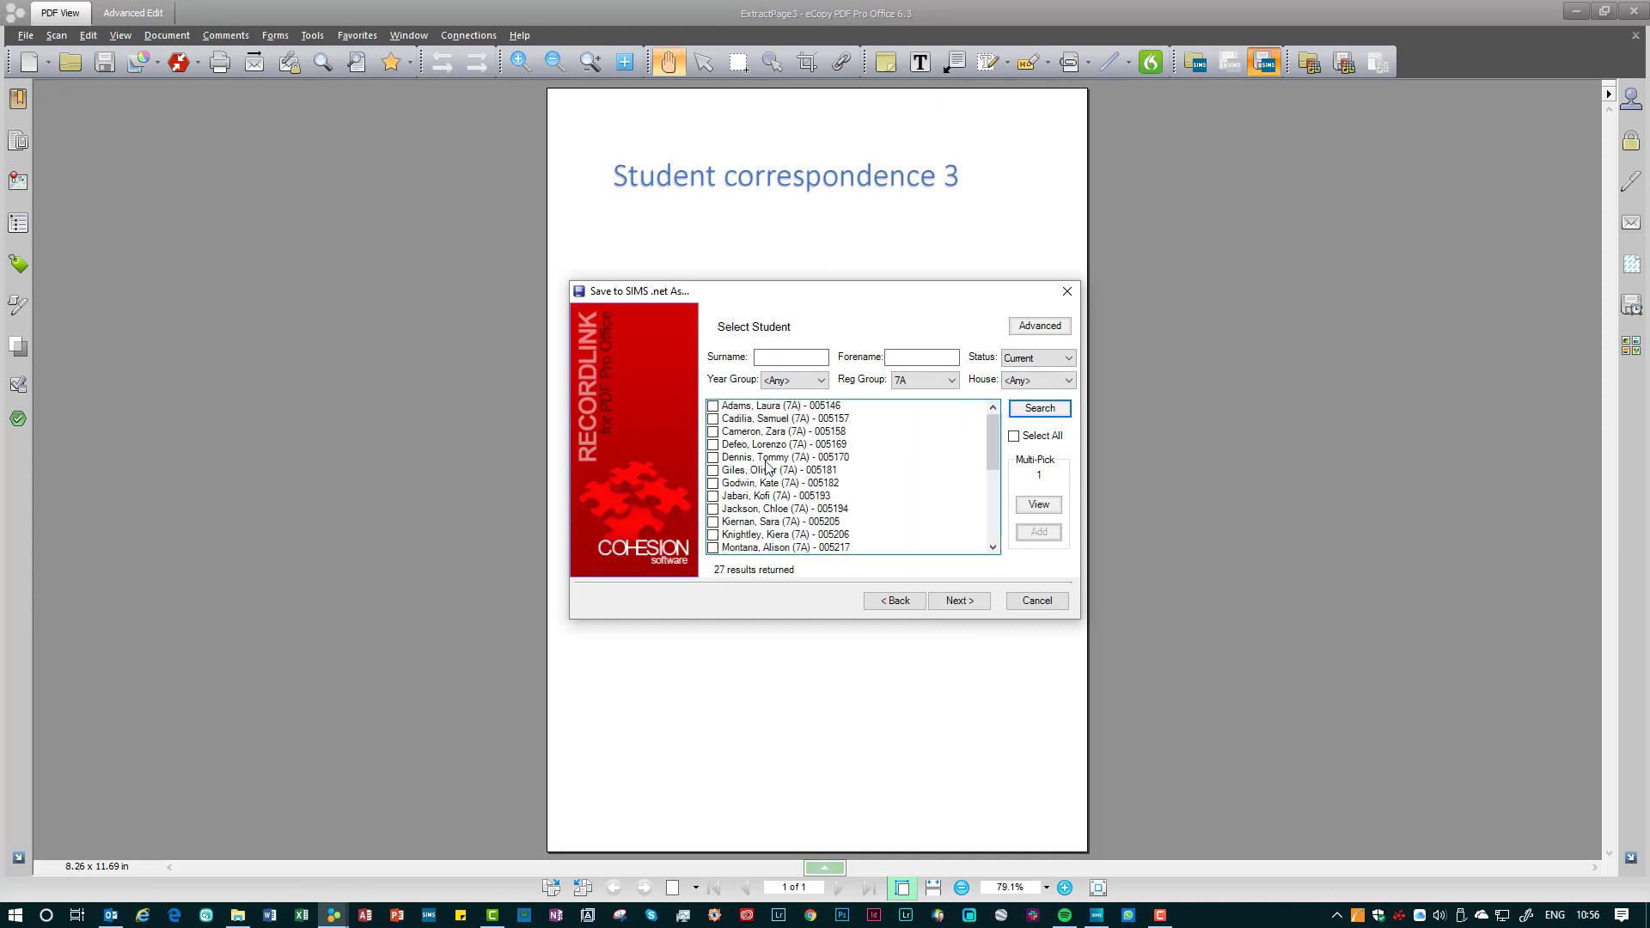
click(712, 406)
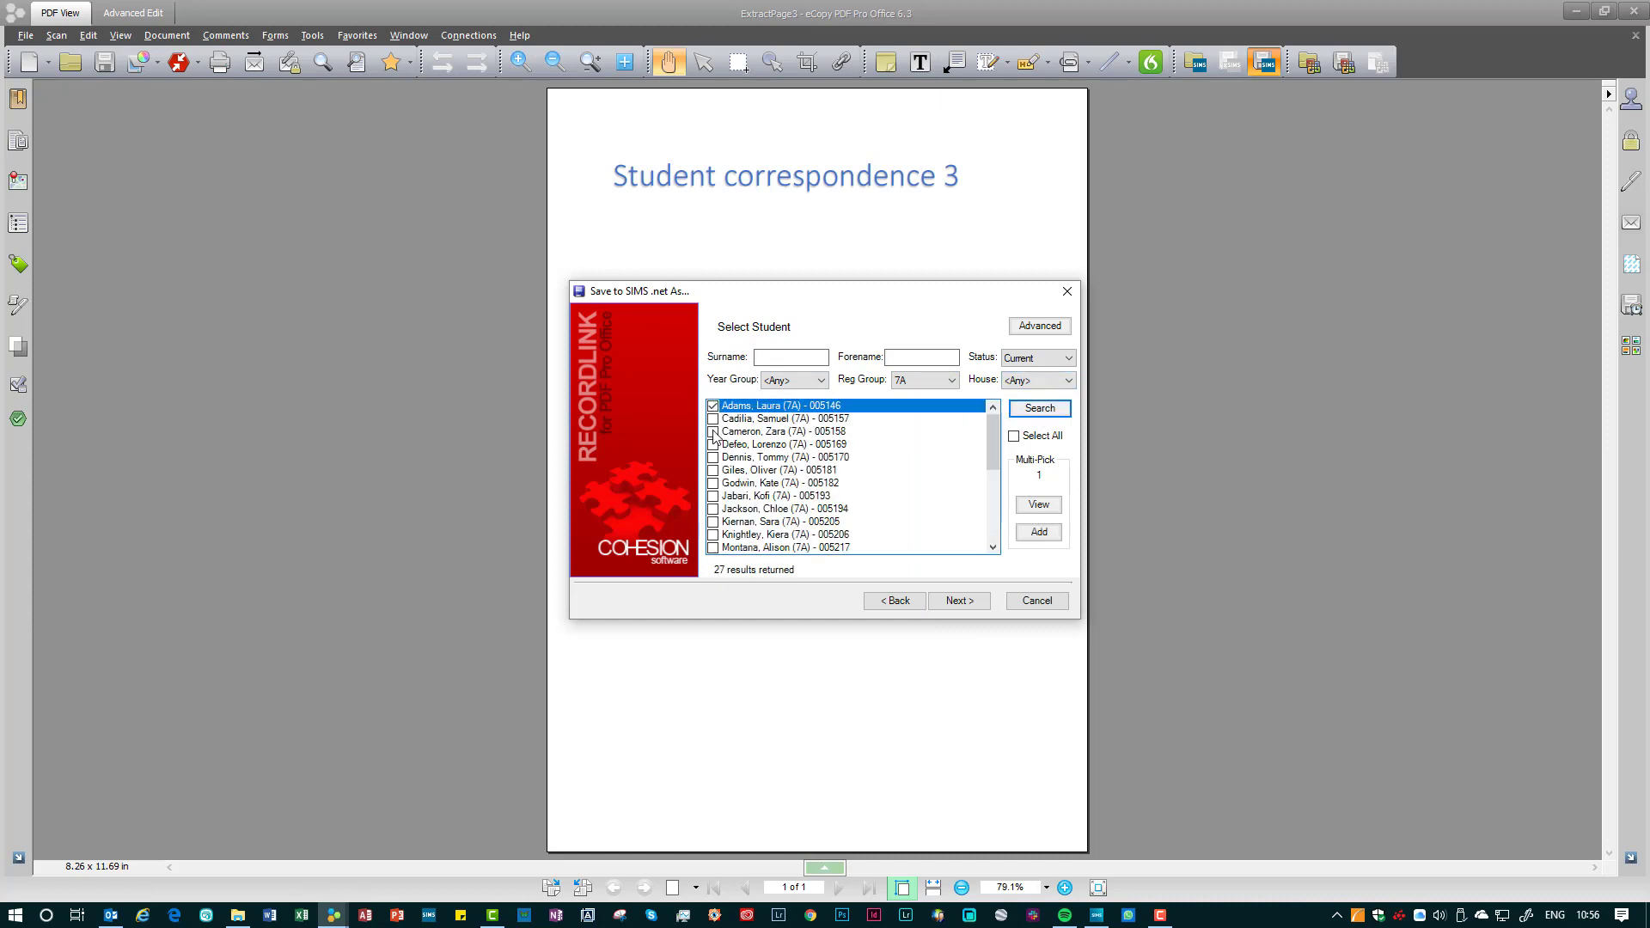
click(712, 431)
click(713, 457)
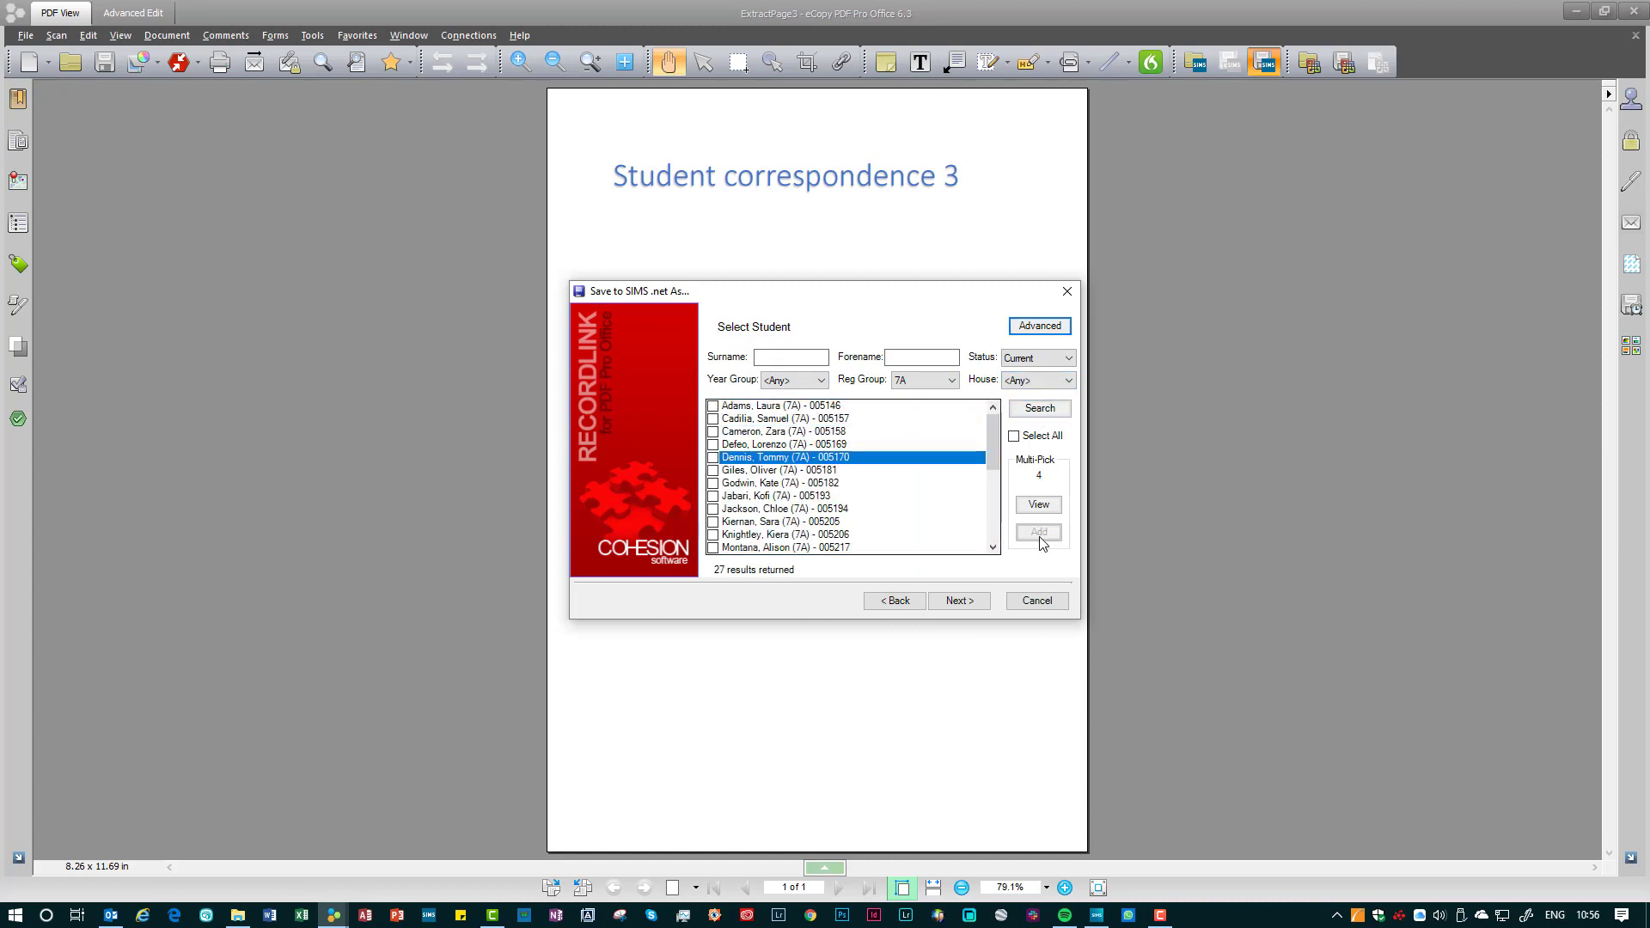
Add all 7A students to the Multi-Pick list, and review the list, ticking its sixth and ninth students without removing anyone.
click(1041, 437)
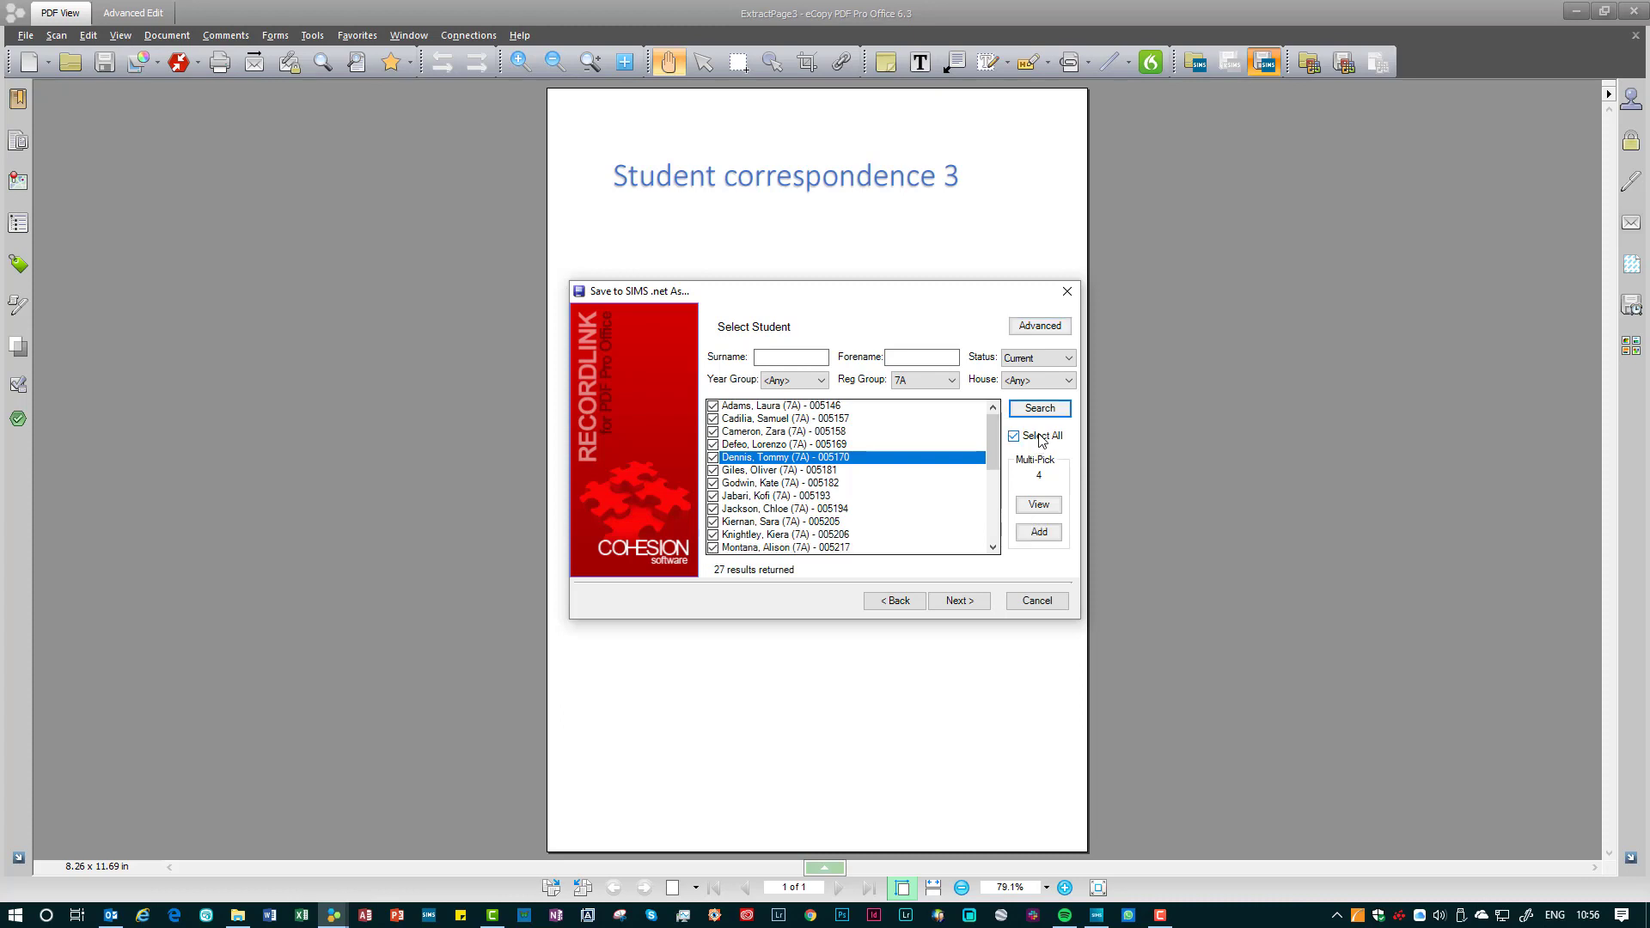
click(1039, 532)
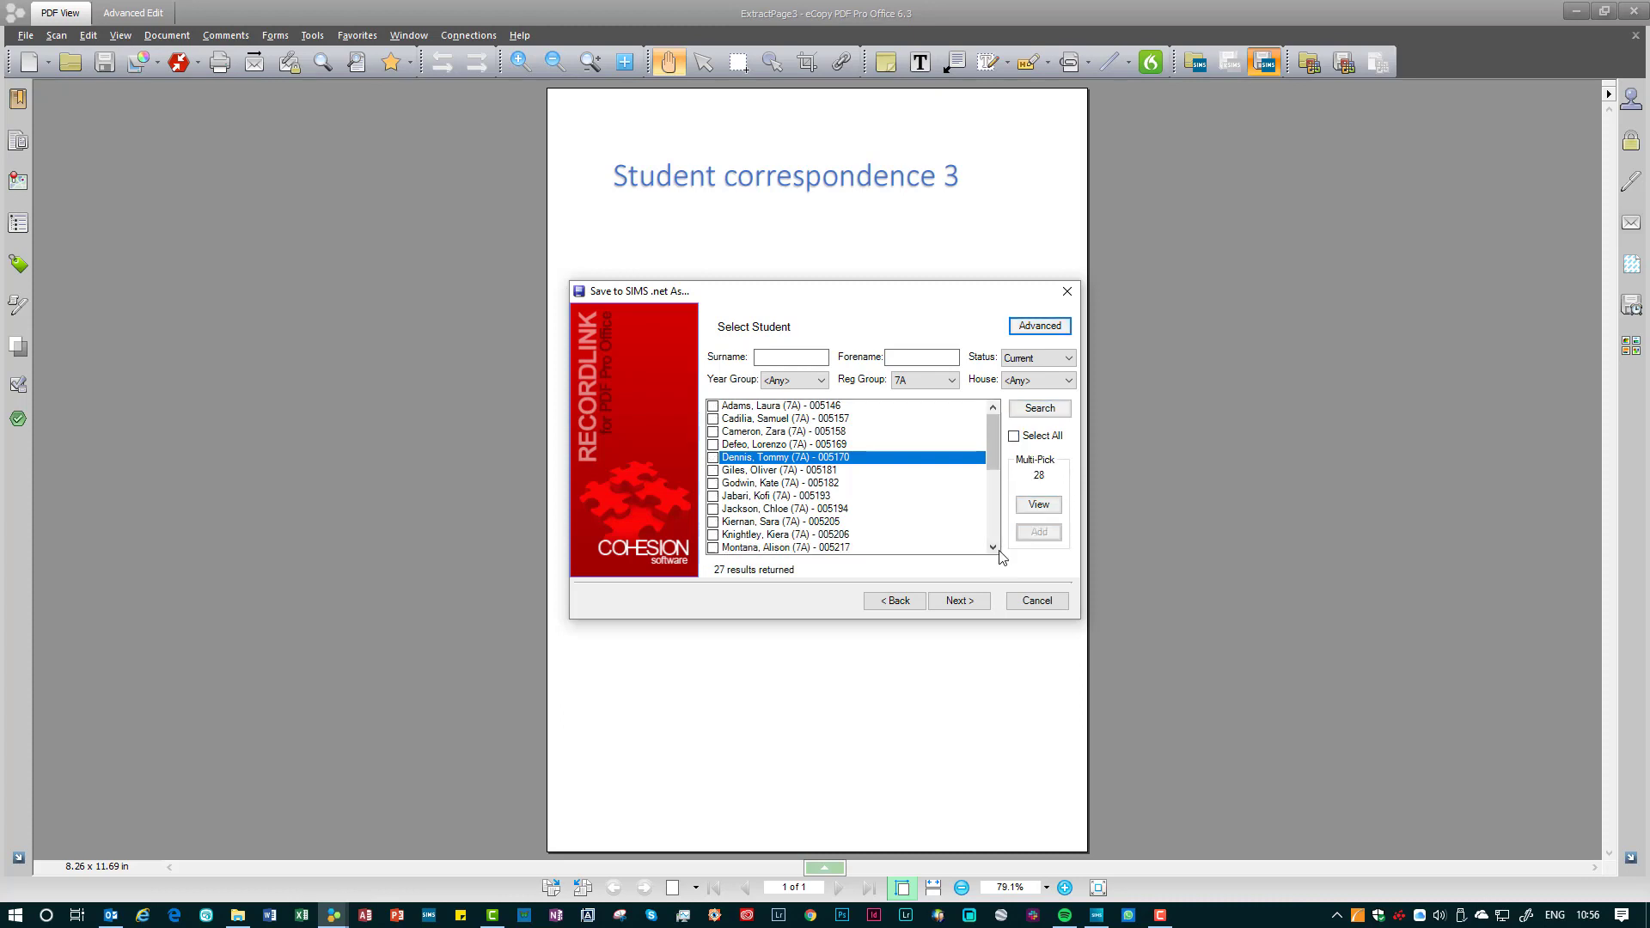
click(1039, 505)
click(621, 403)
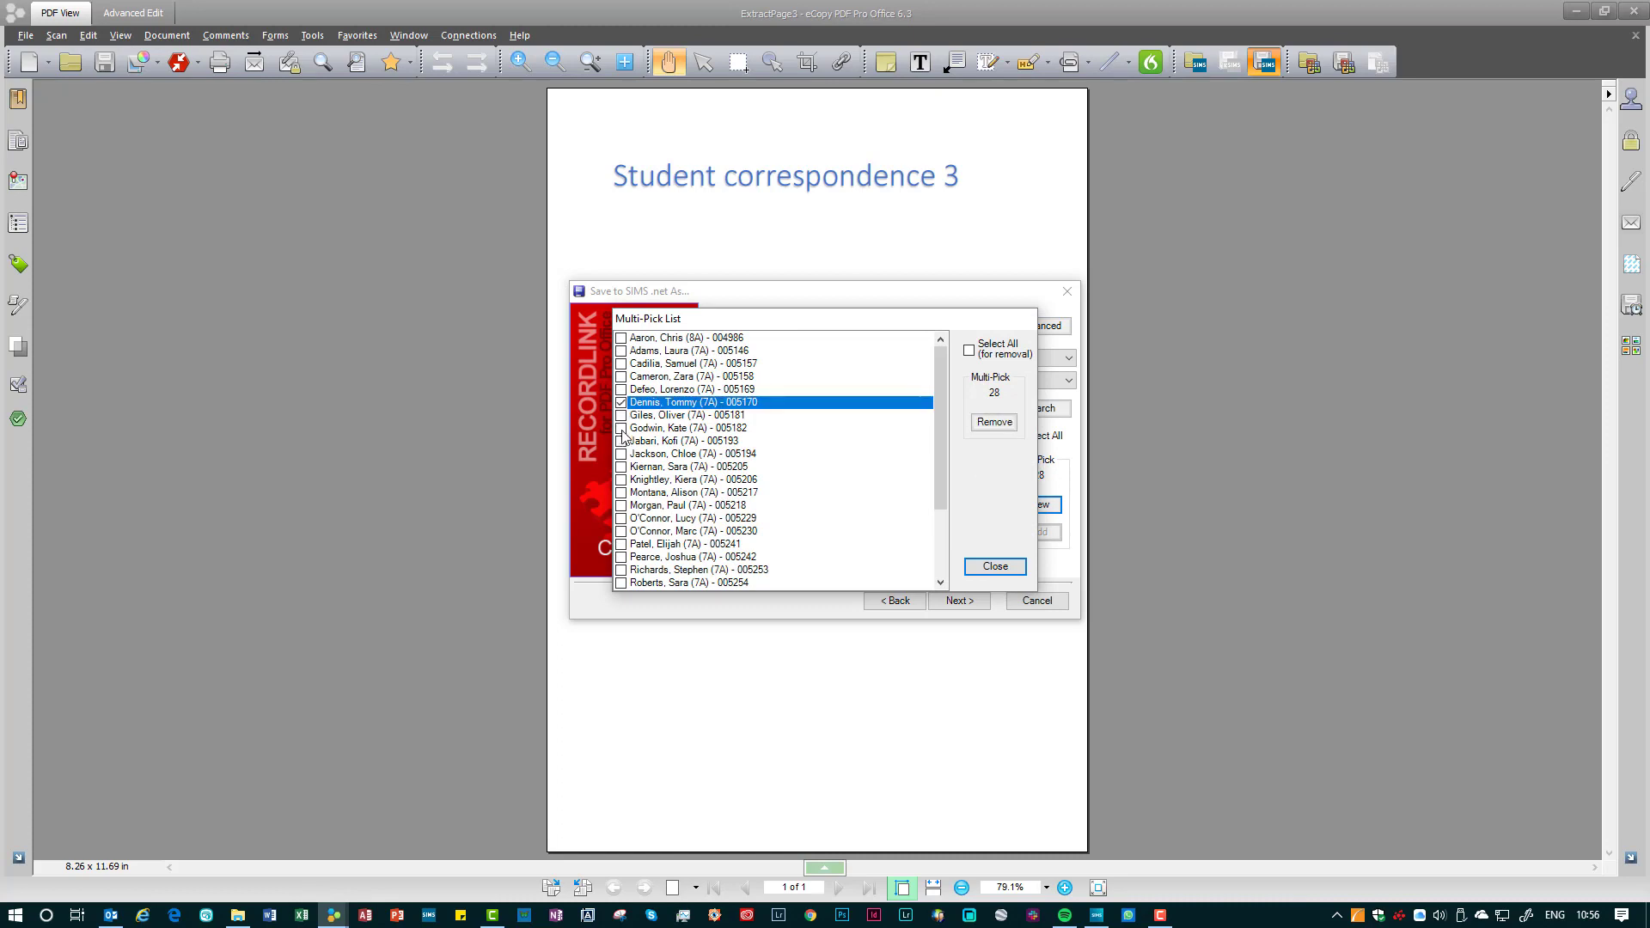
click(623, 442)
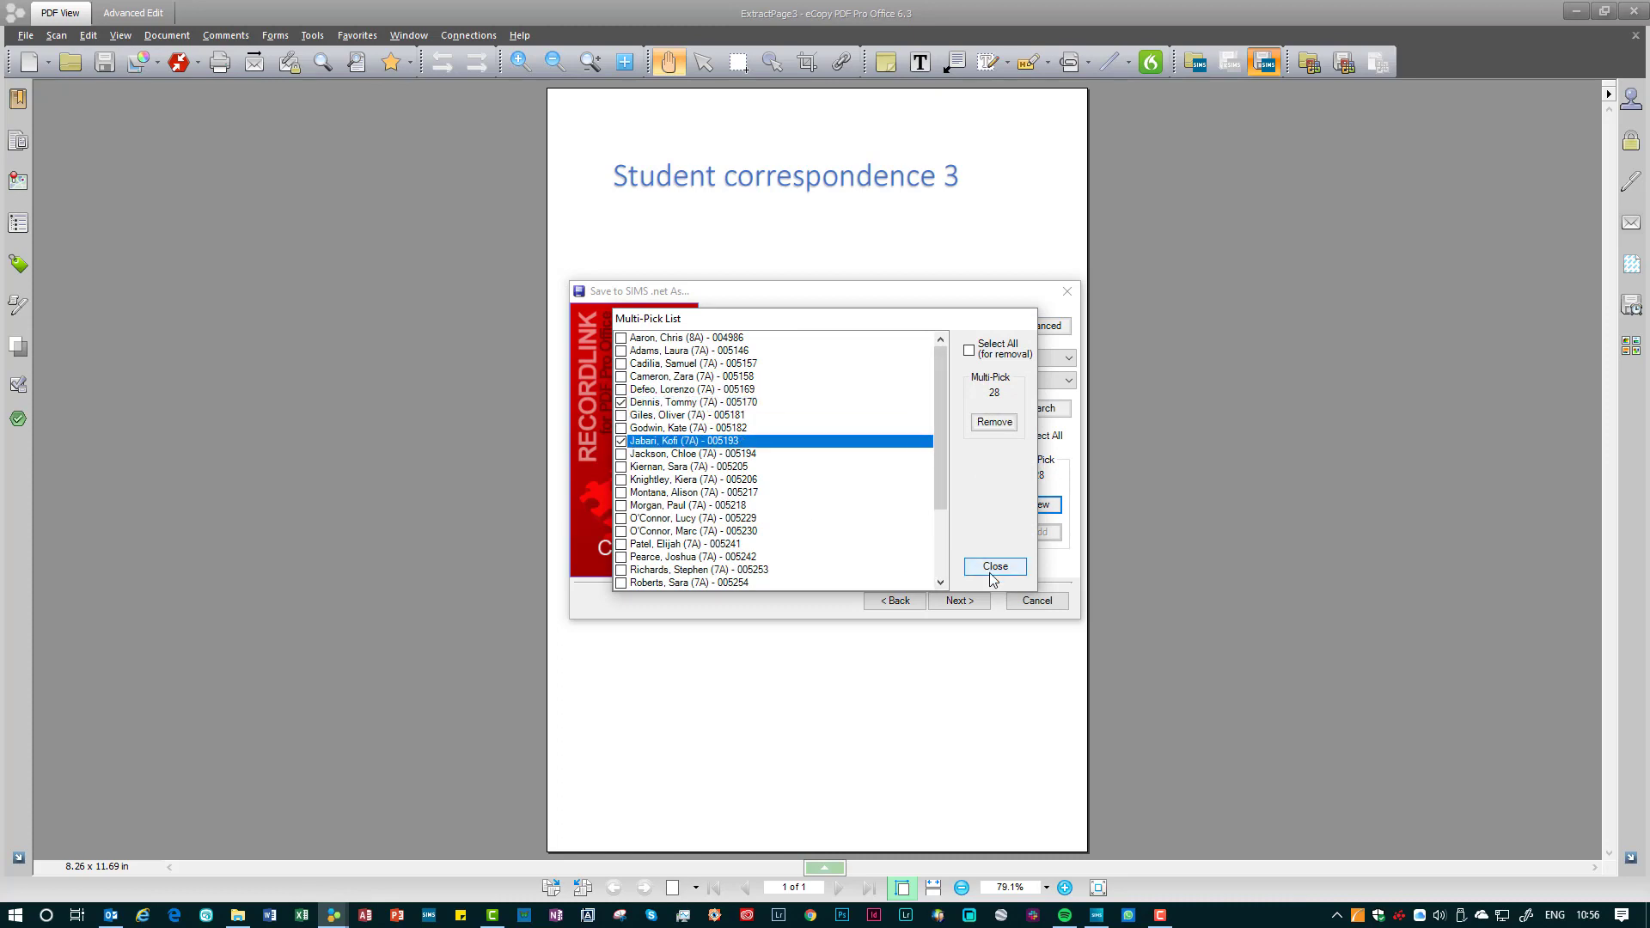
click(995, 568)
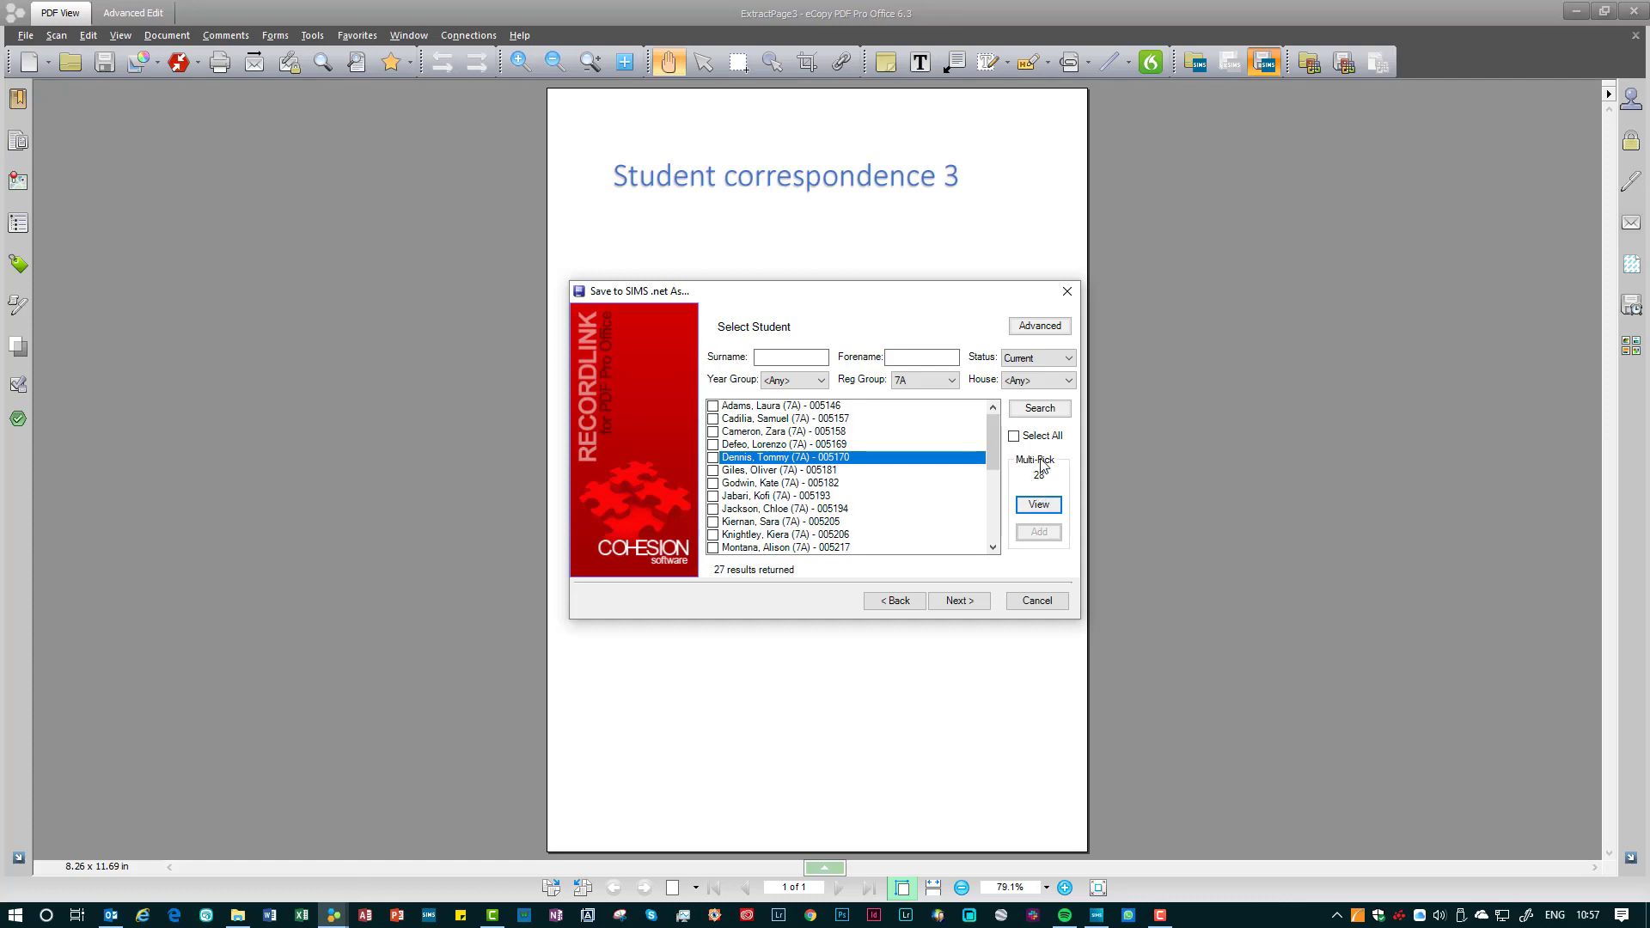
Confirm saving to all Multi-Pick students, choose the Achievement sub-area and start with the 8A student.
click(961, 602)
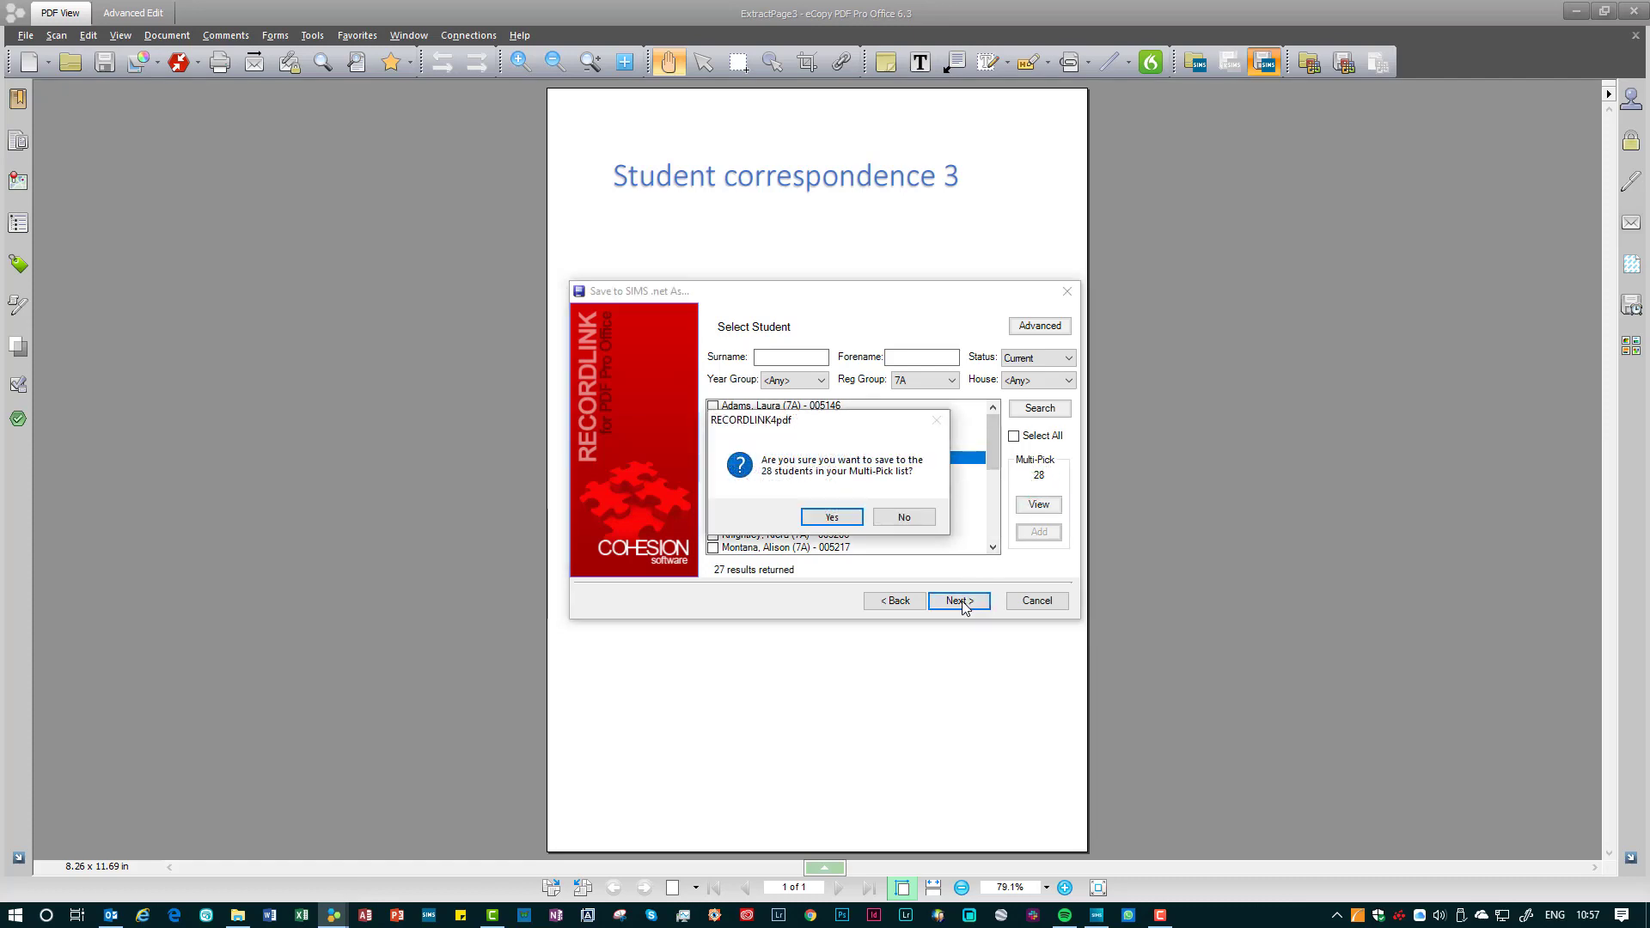
click(818, 518)
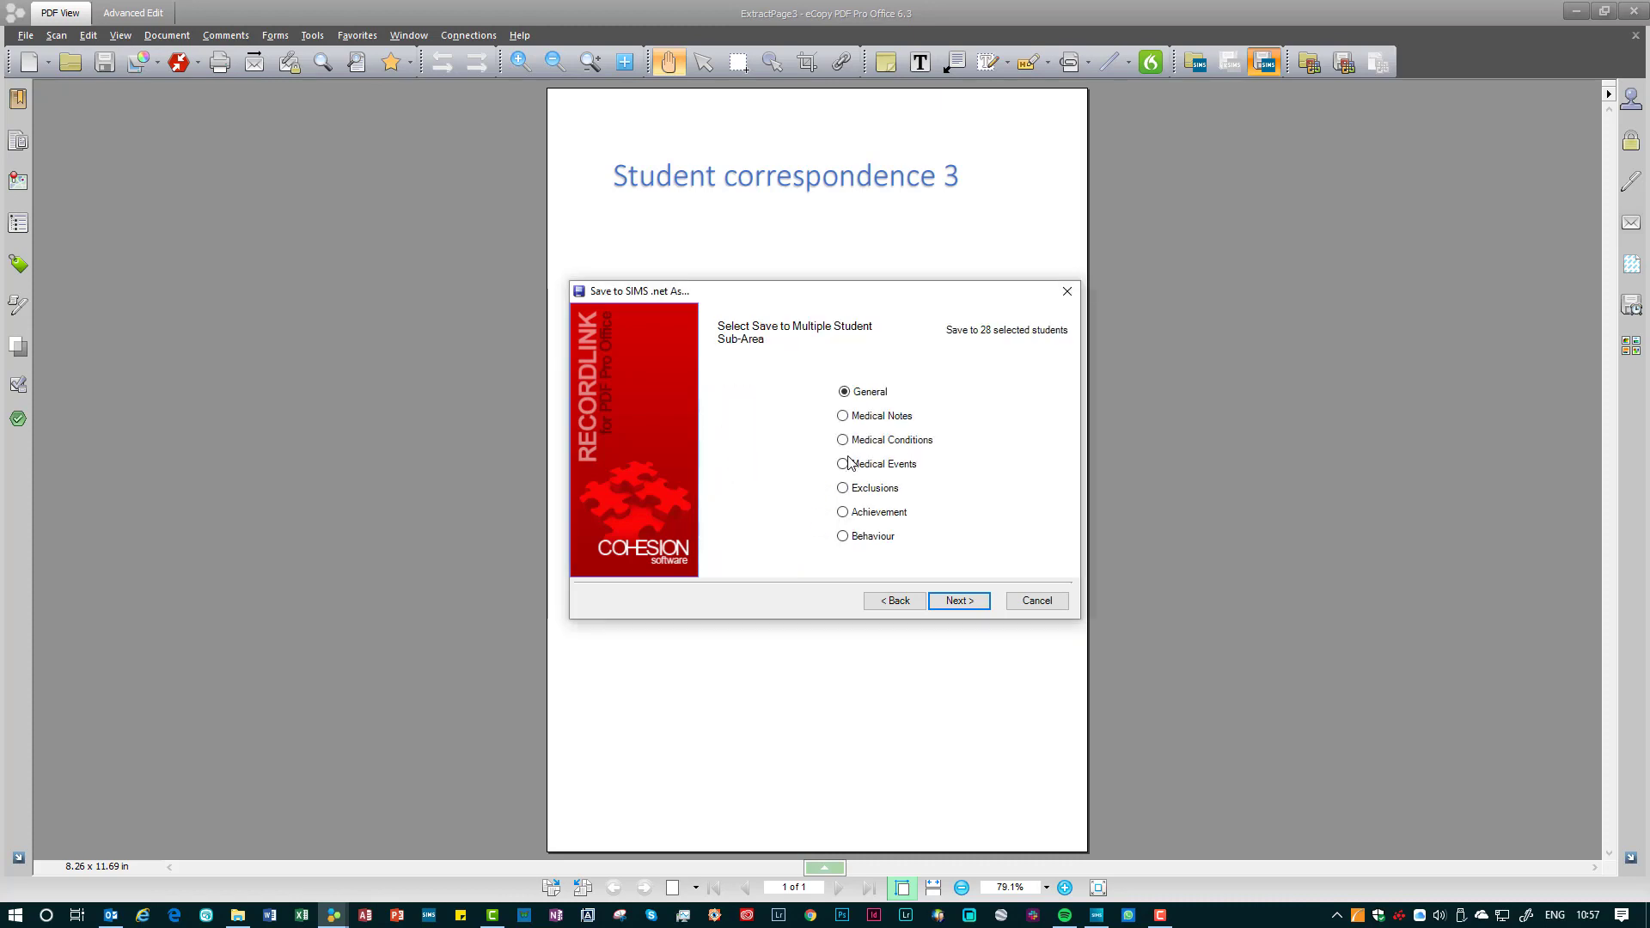
click(844, 514)
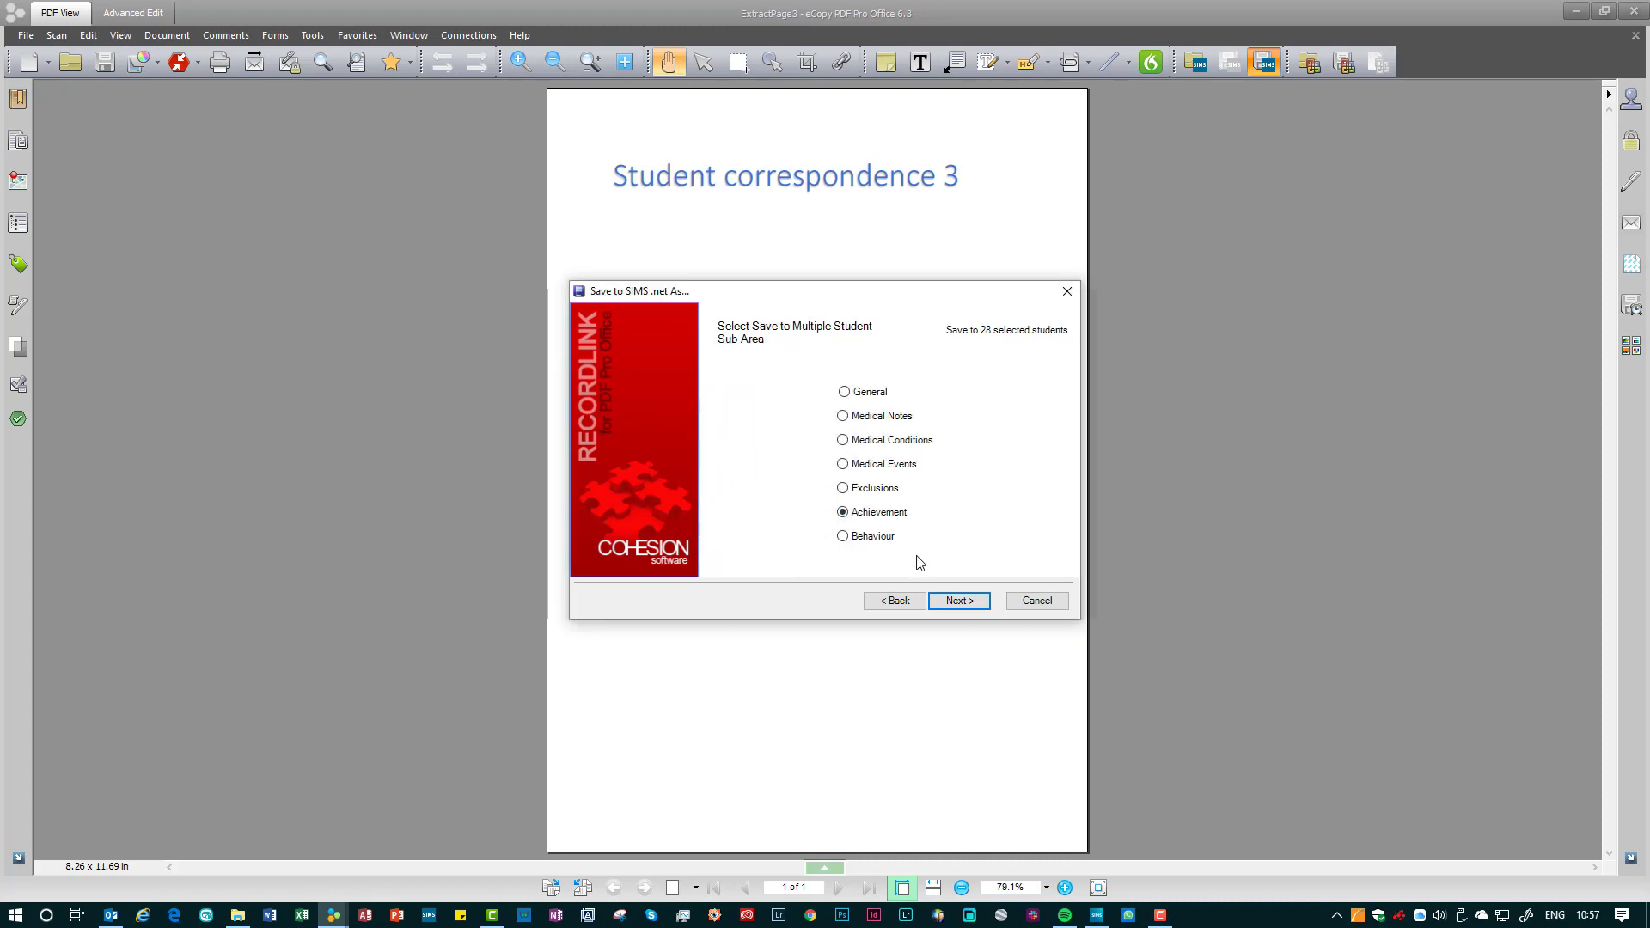
click(963, 602)
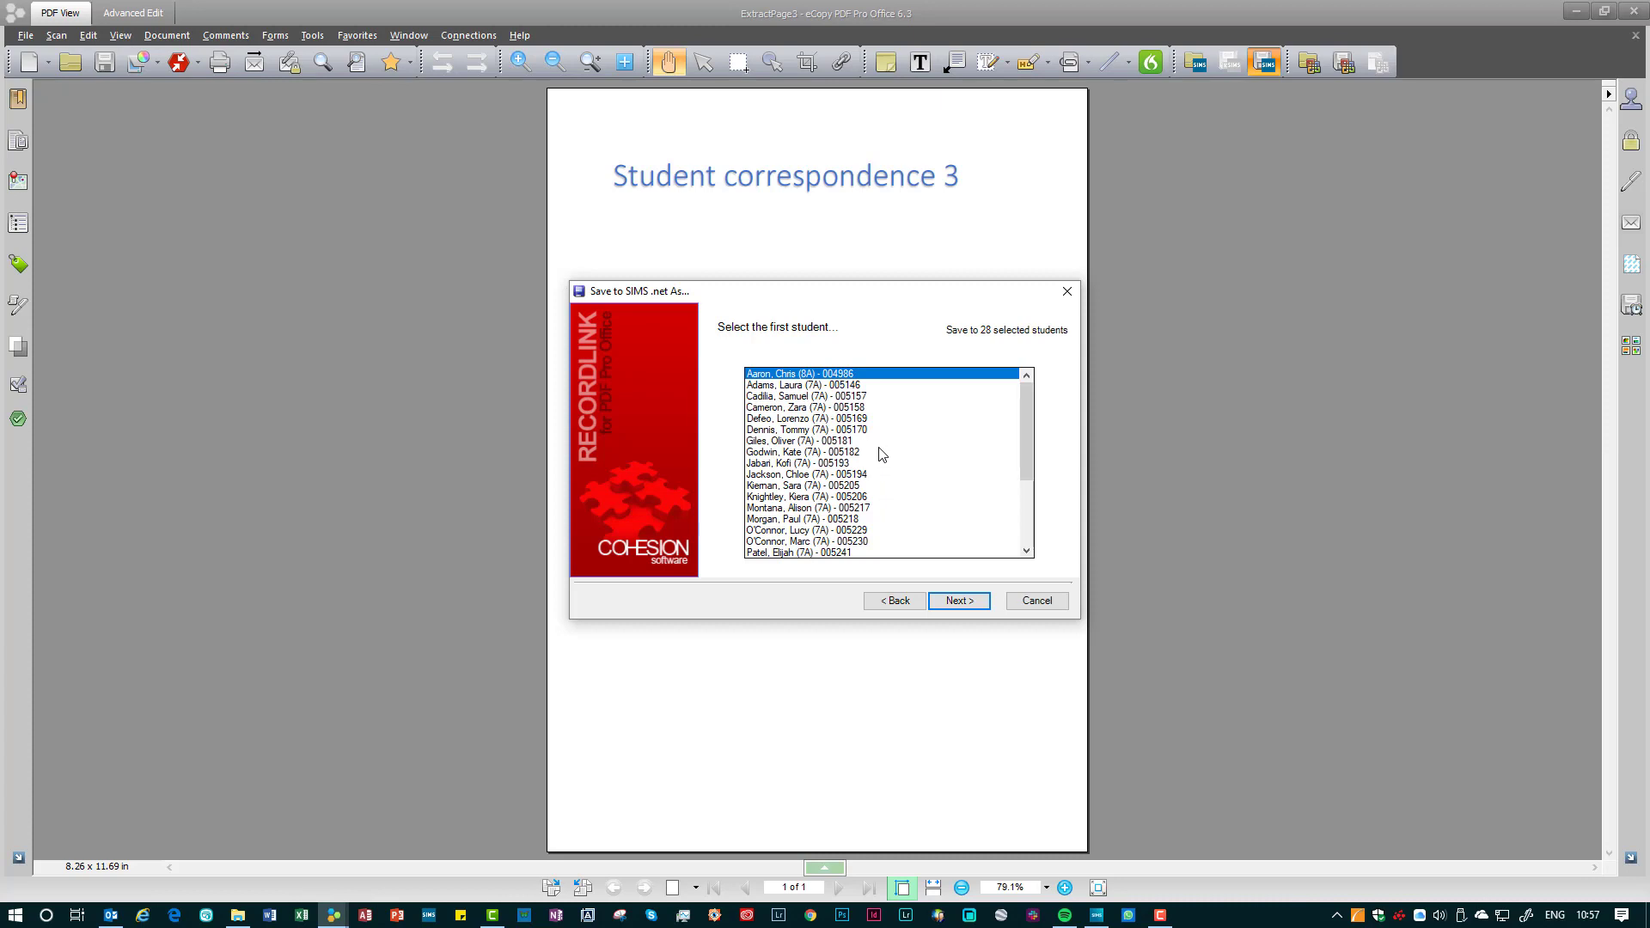
click(960, 602)
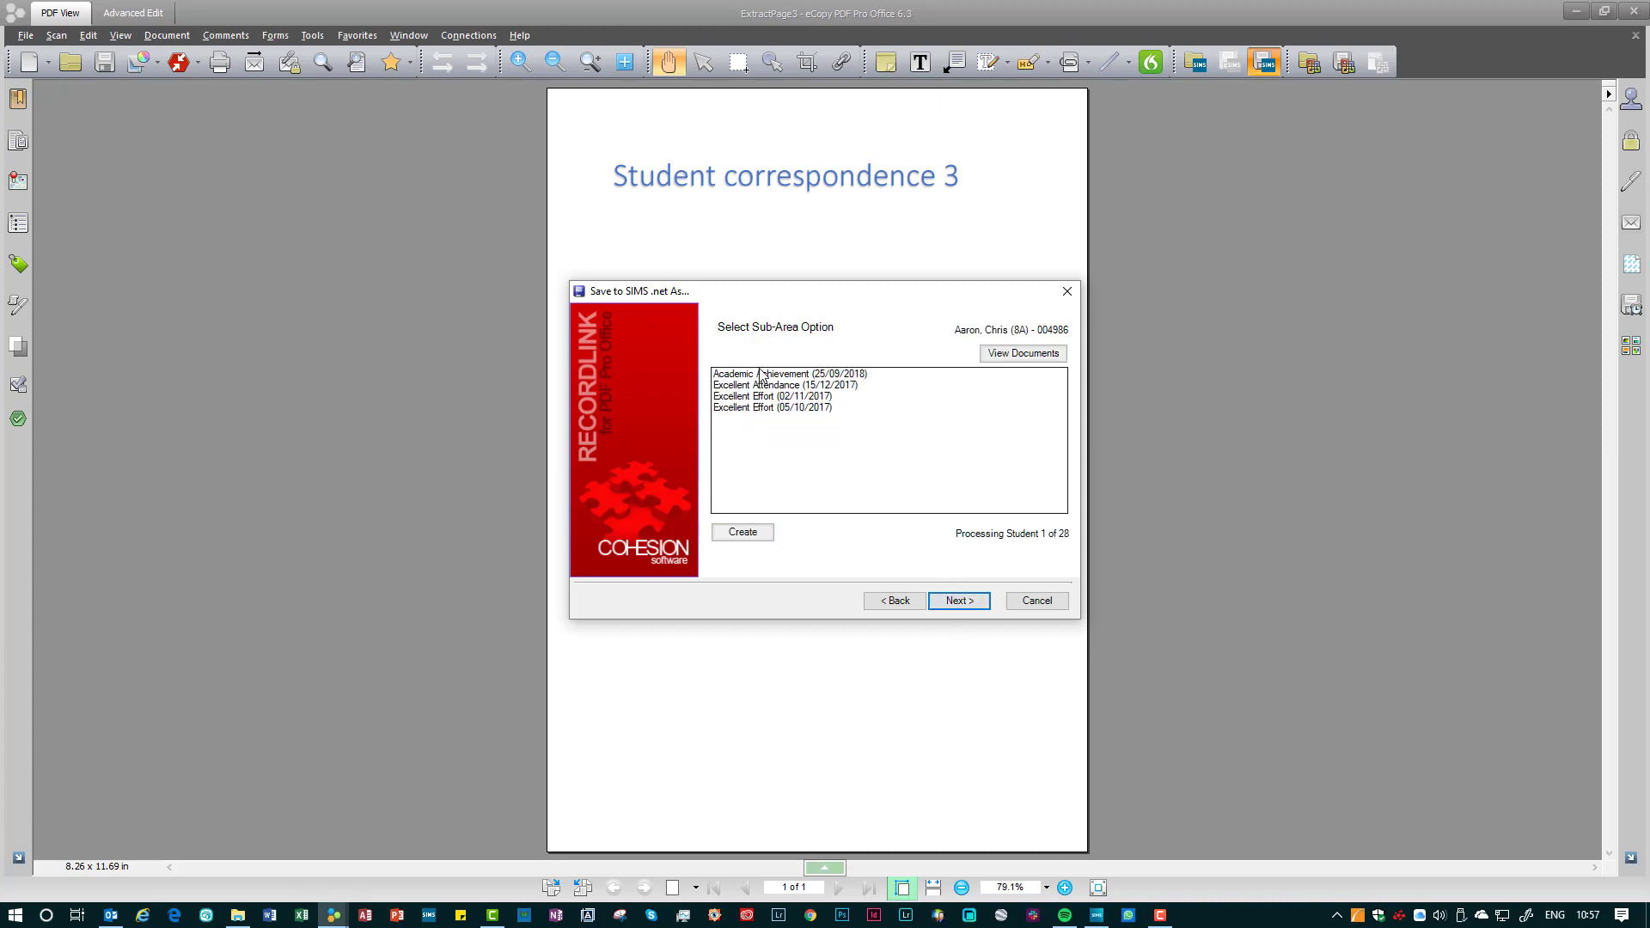
Start a new achievement for the 8A student with type Musical Activity and activity type Music.
click(743, 533)
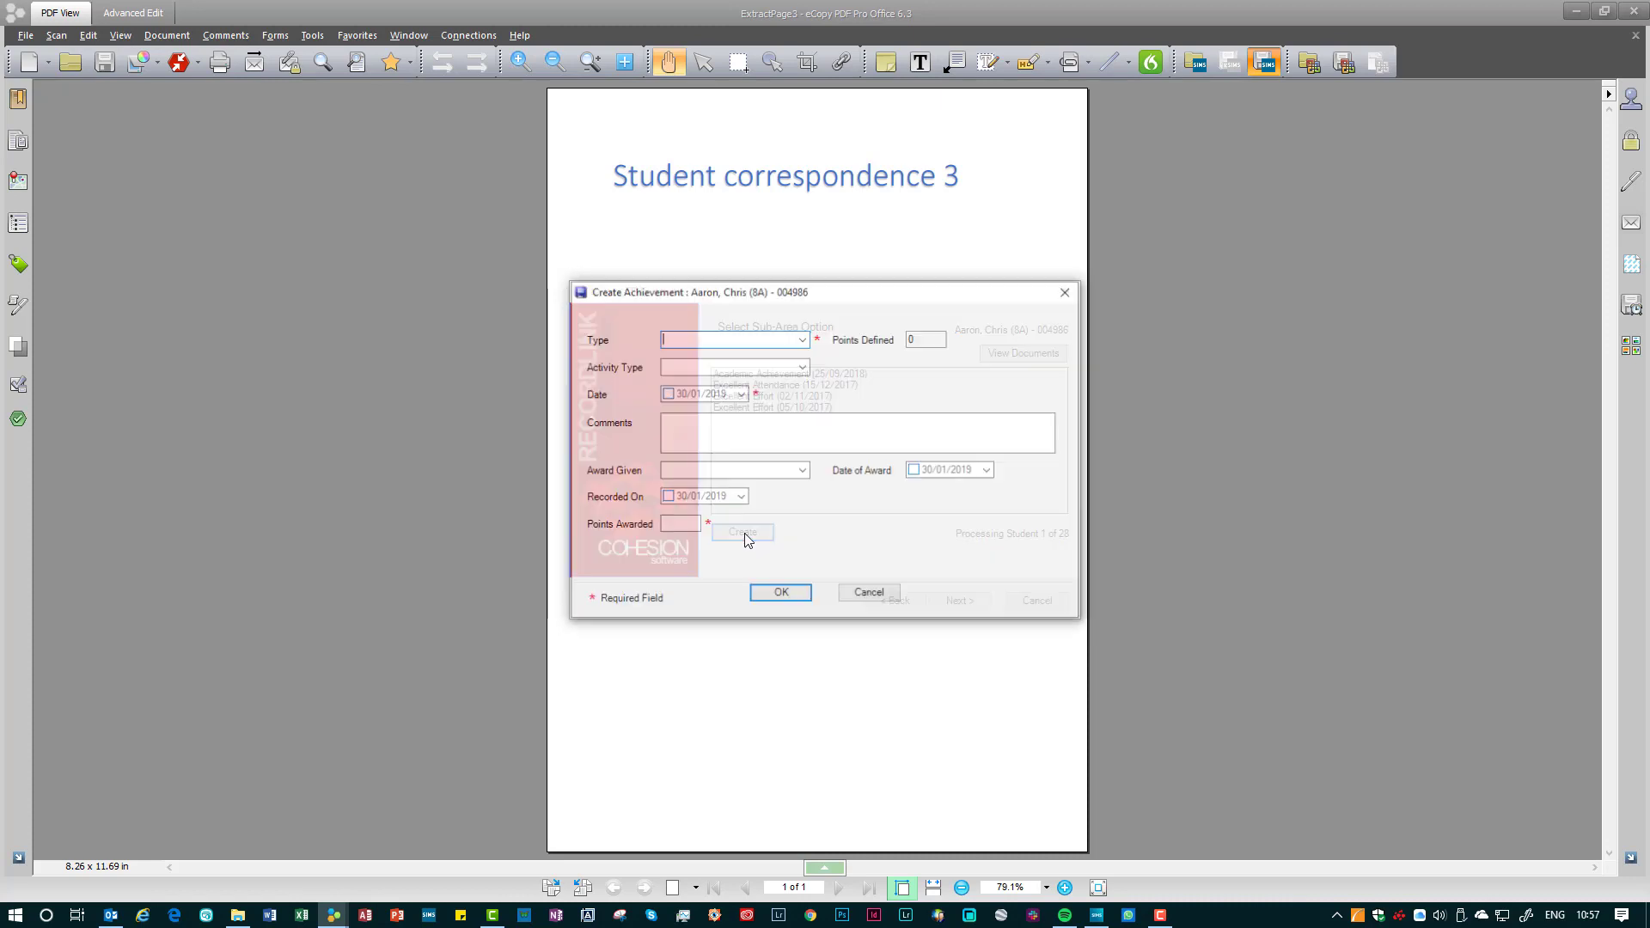
click(802, 341)
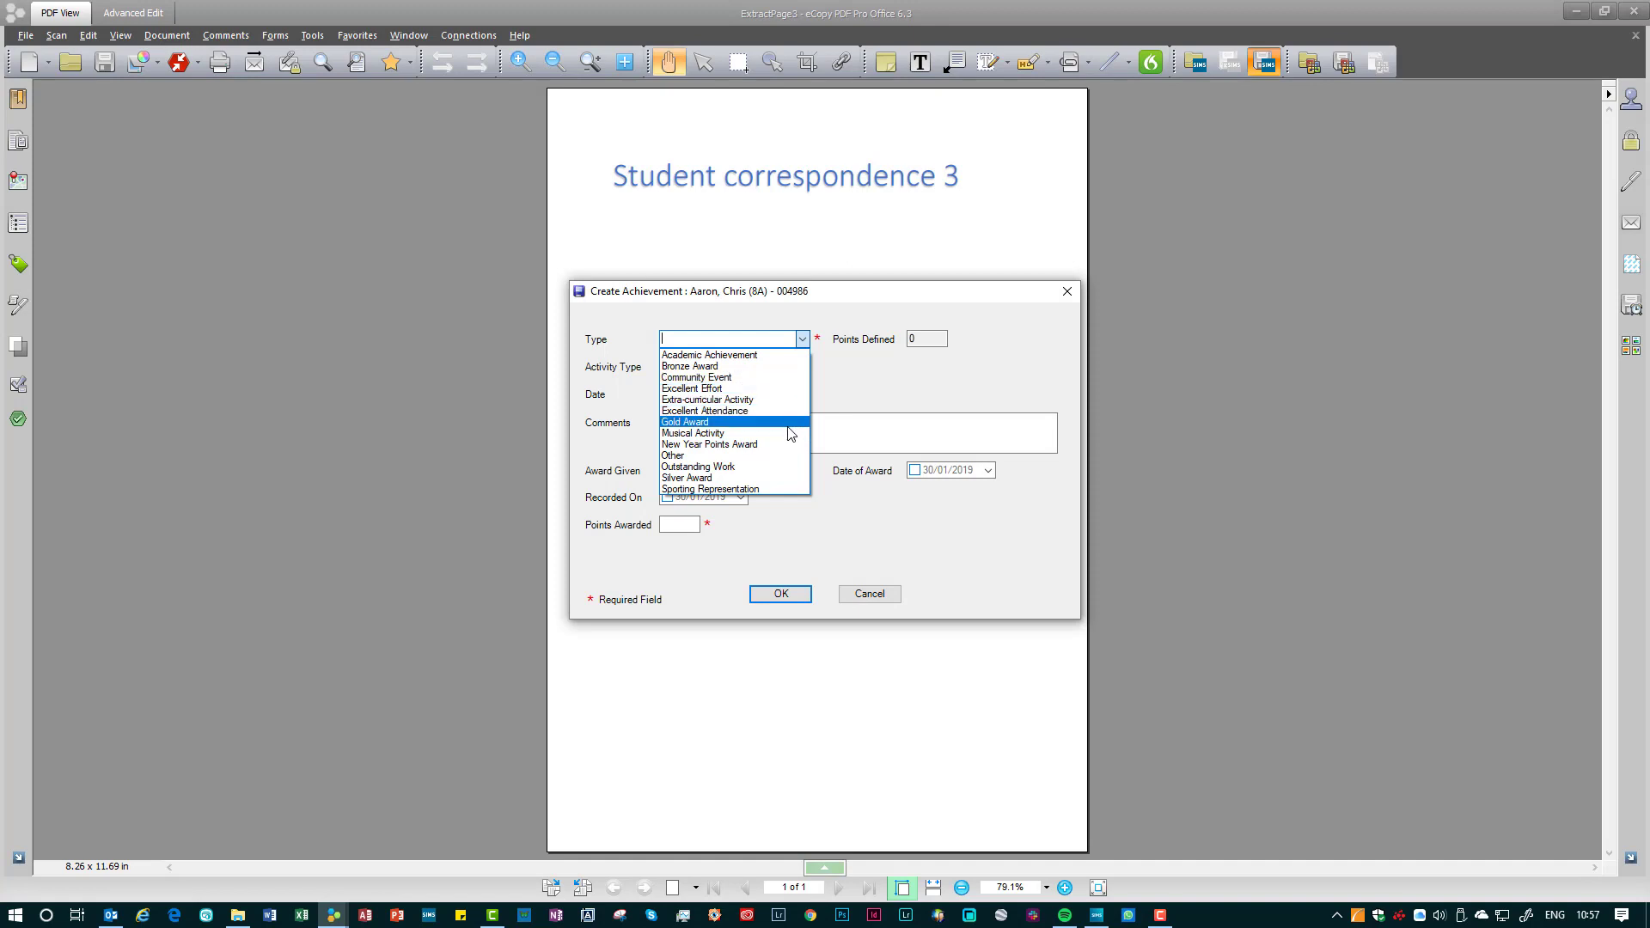
click(789, 433)
click(802, 368)
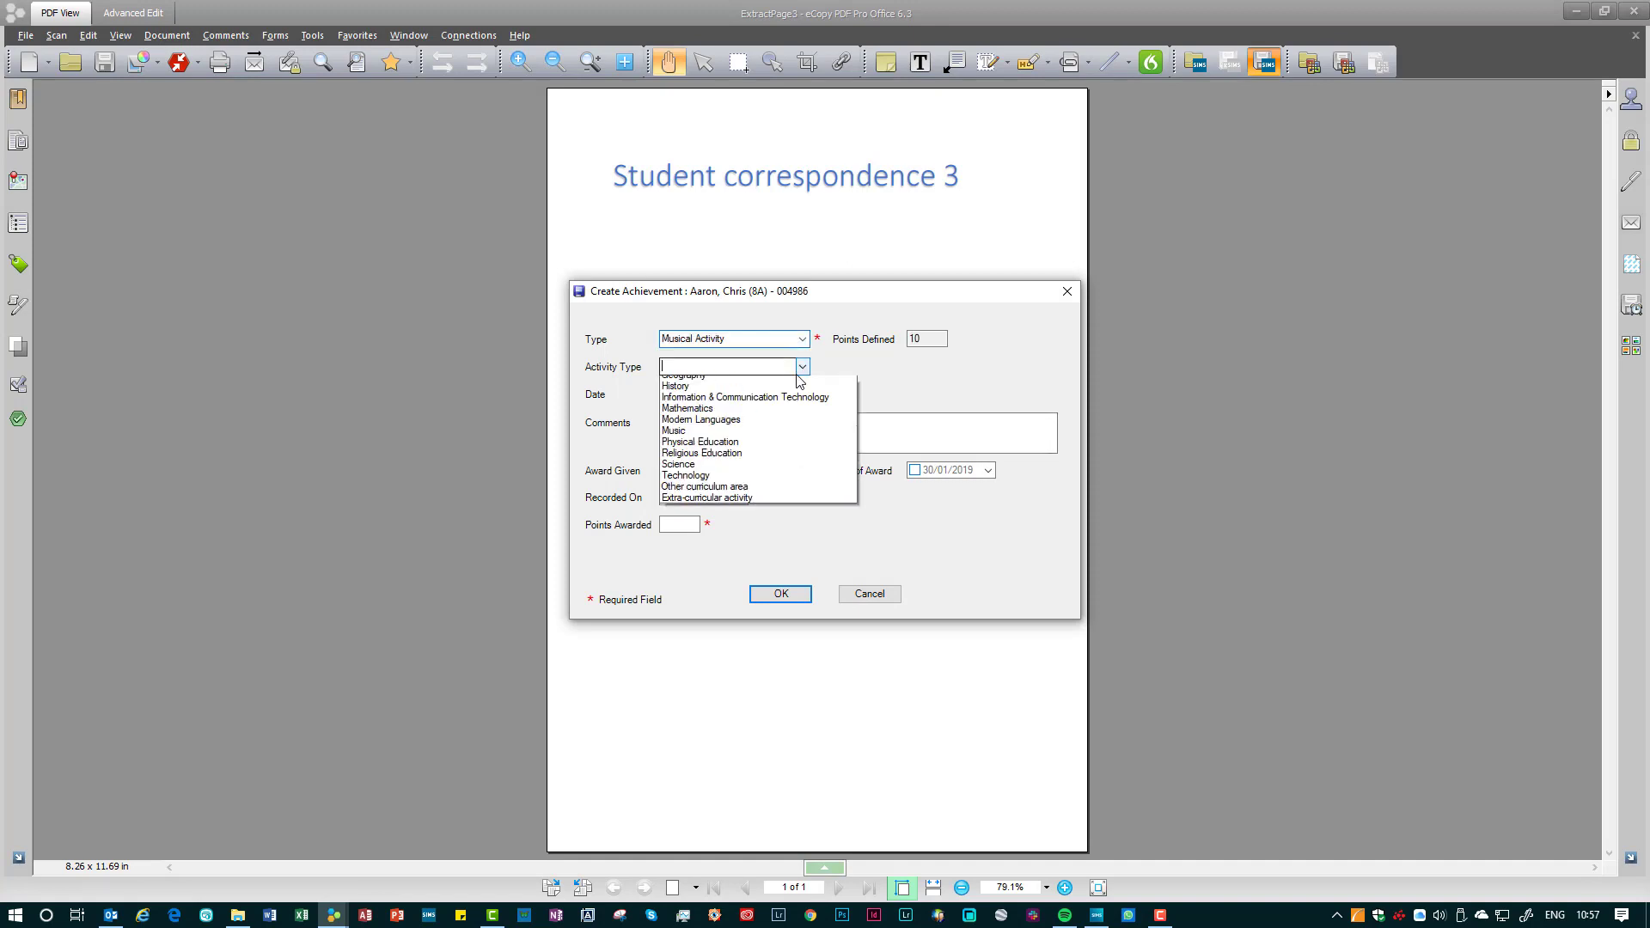
click(781, 467)
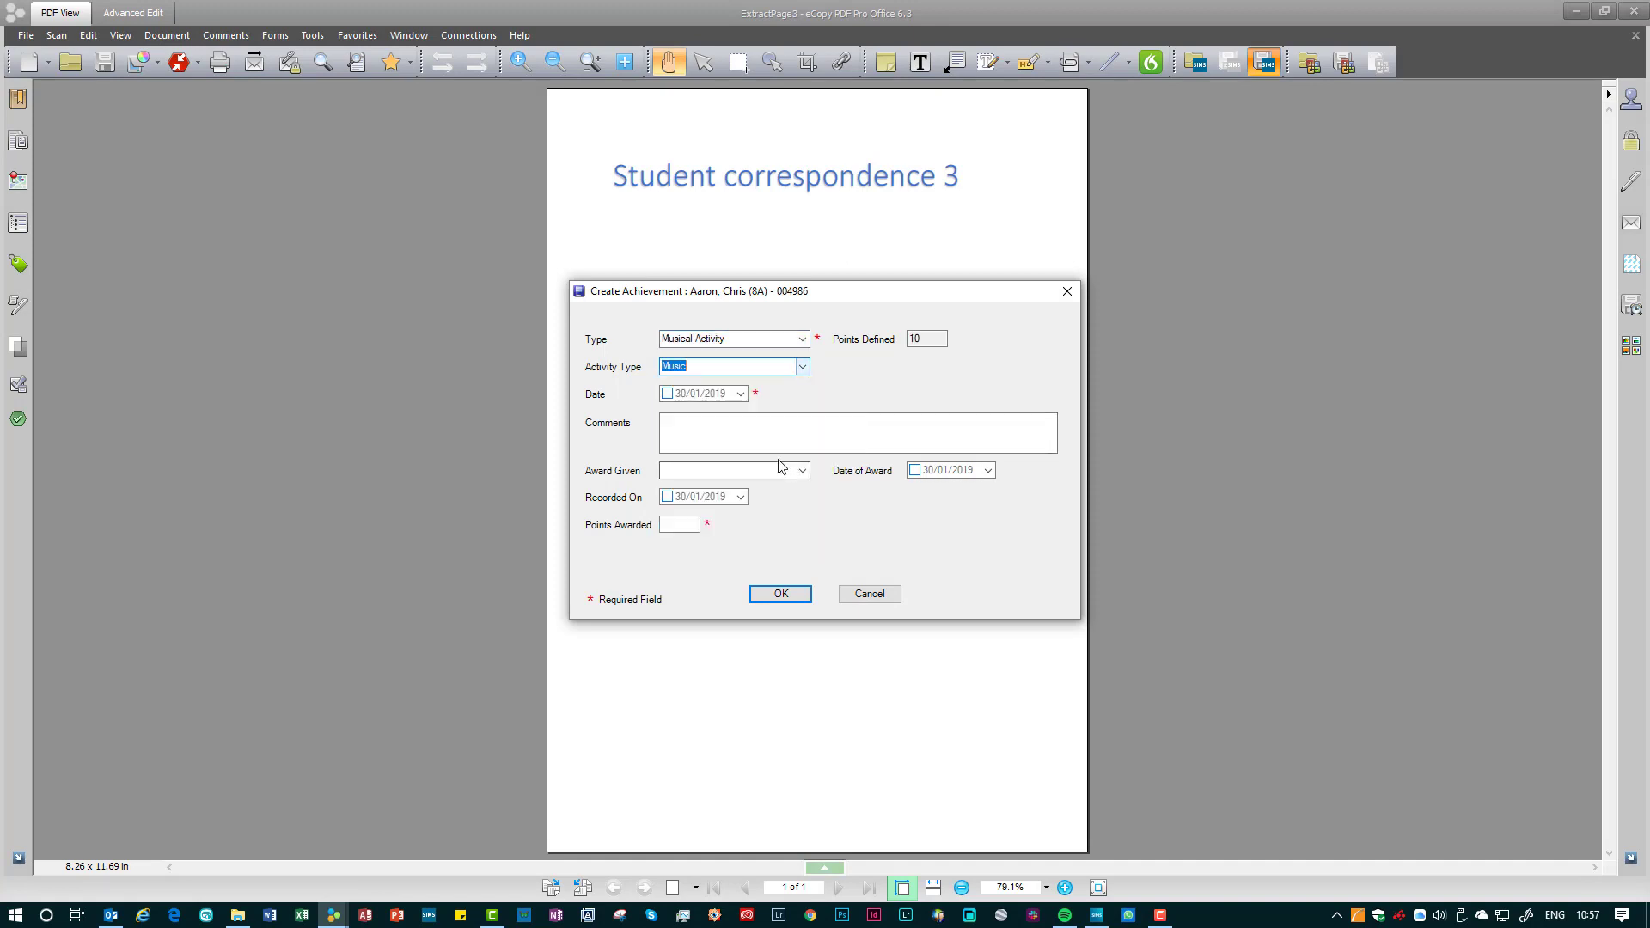
Set the achievement, recorded and award dates to 30/01/2019, choose the Certificate award, fill in the points awarded and create the achievement.
click(667, 393)
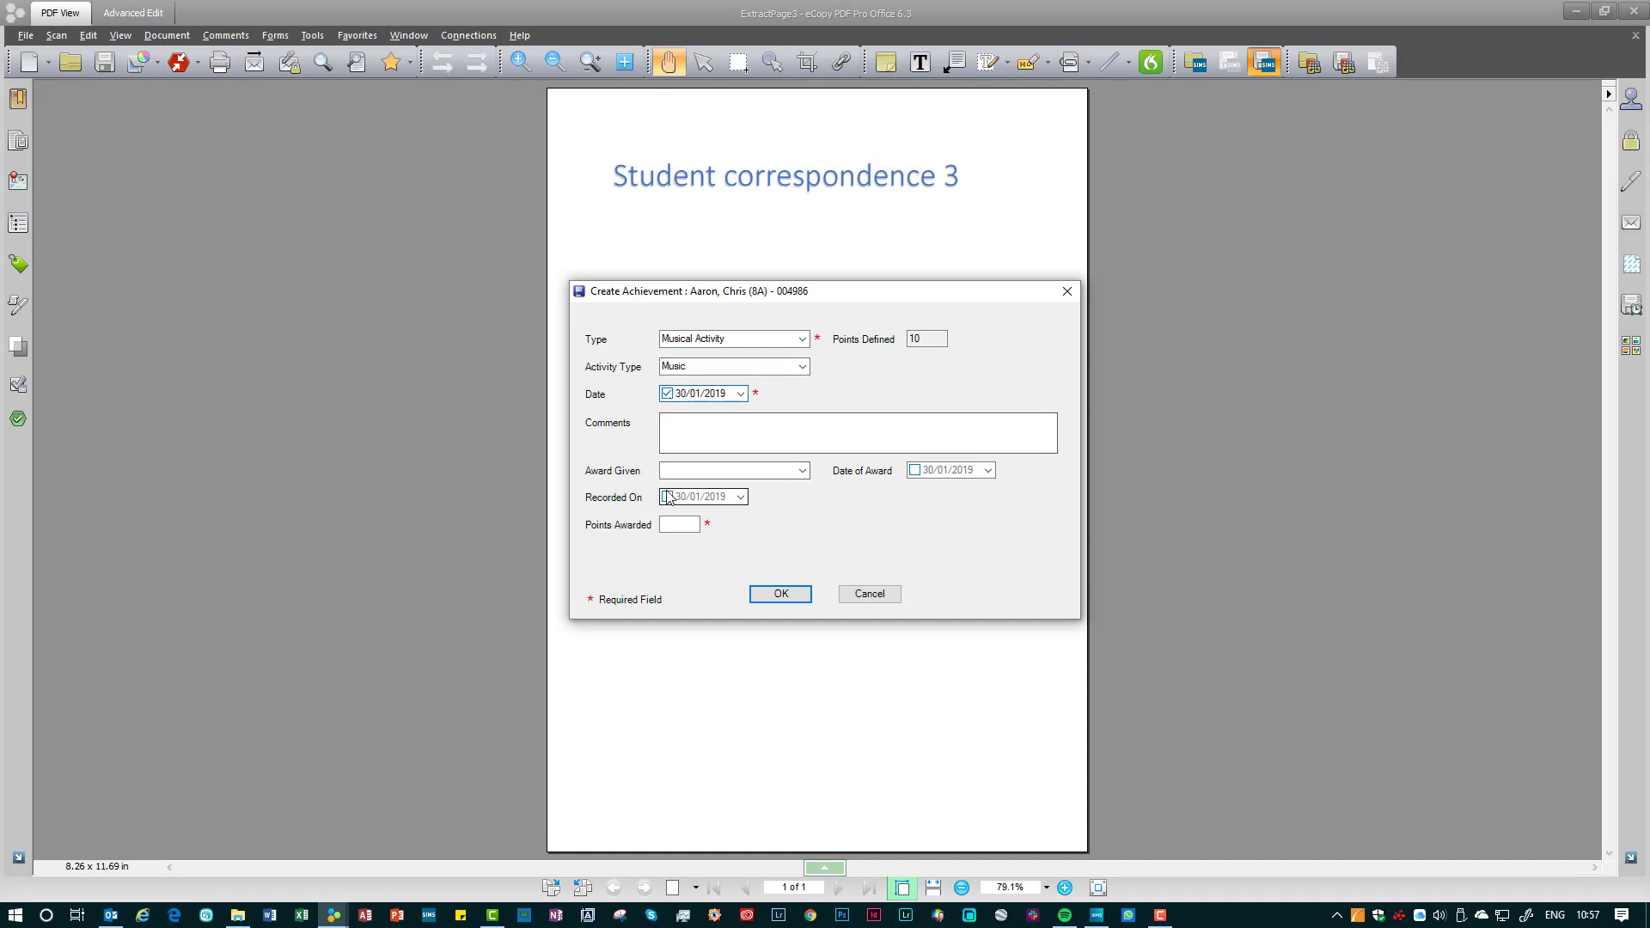
click(667, 497)
click(914, 471)
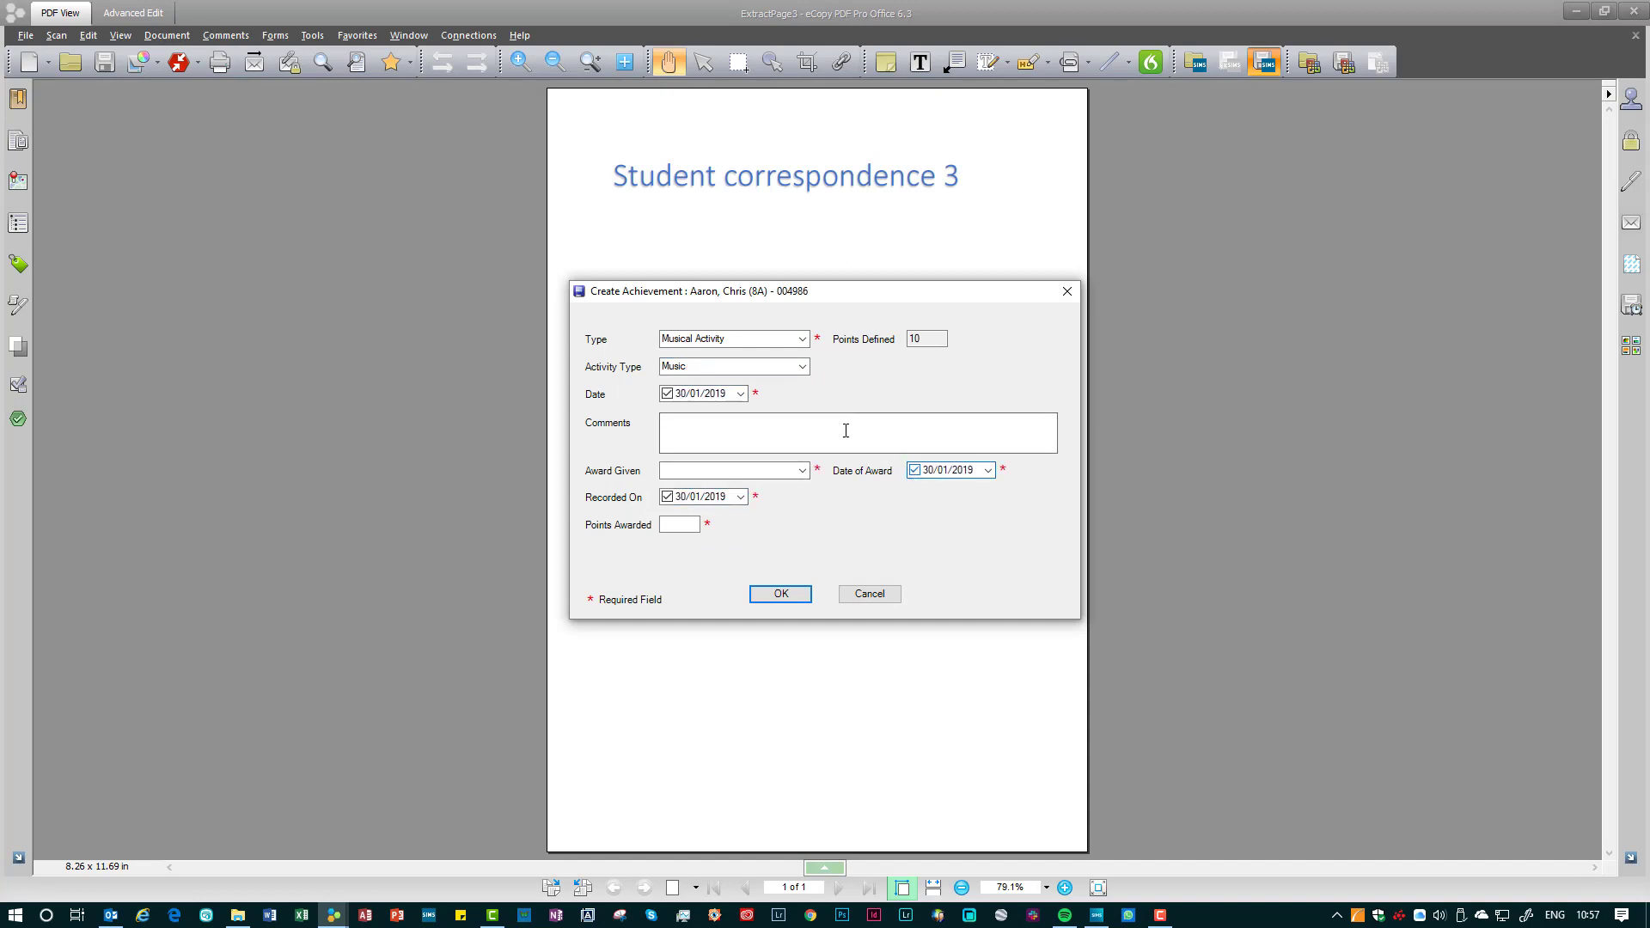
click(802, 470)
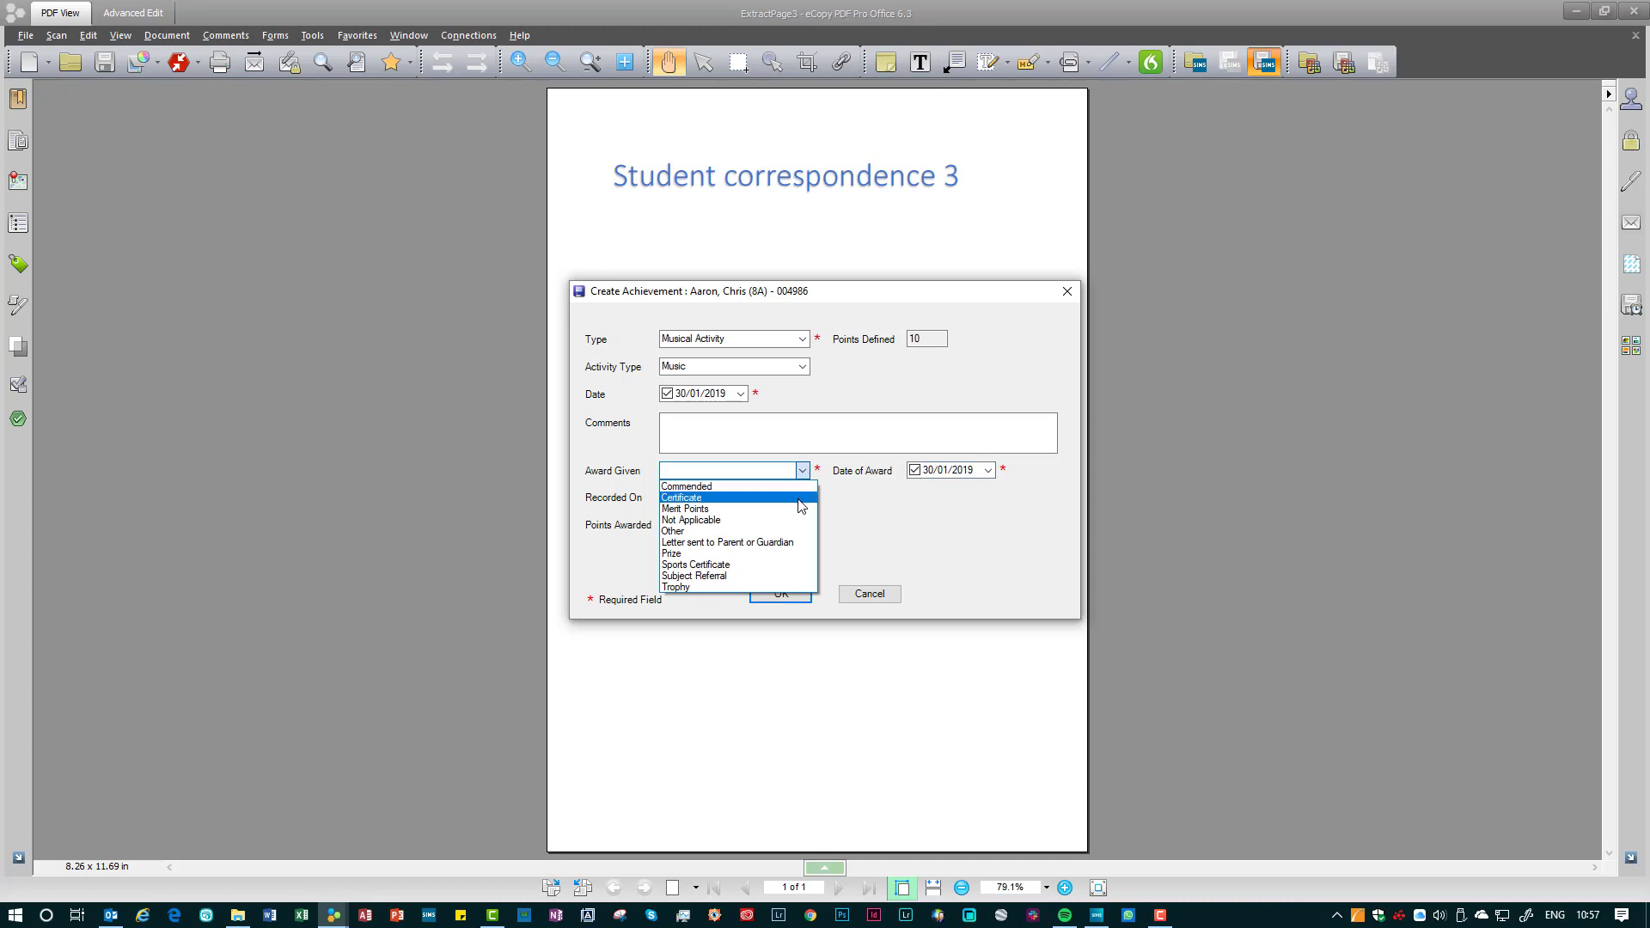
click(801, 499)
click(687, 525)
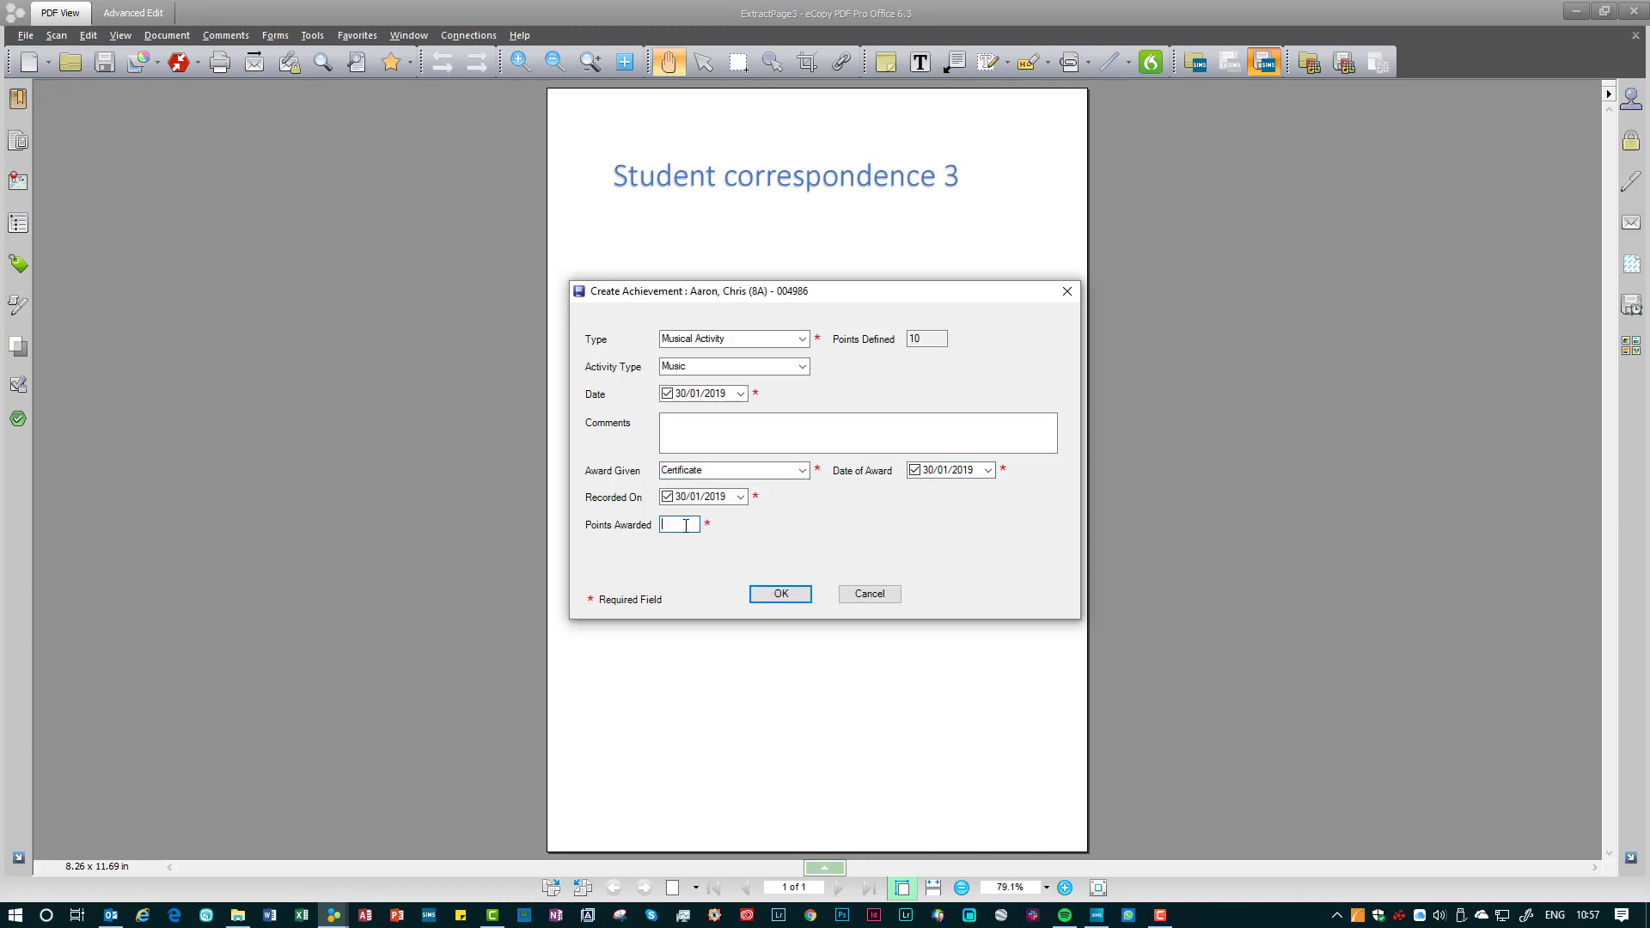
click(791, 597)
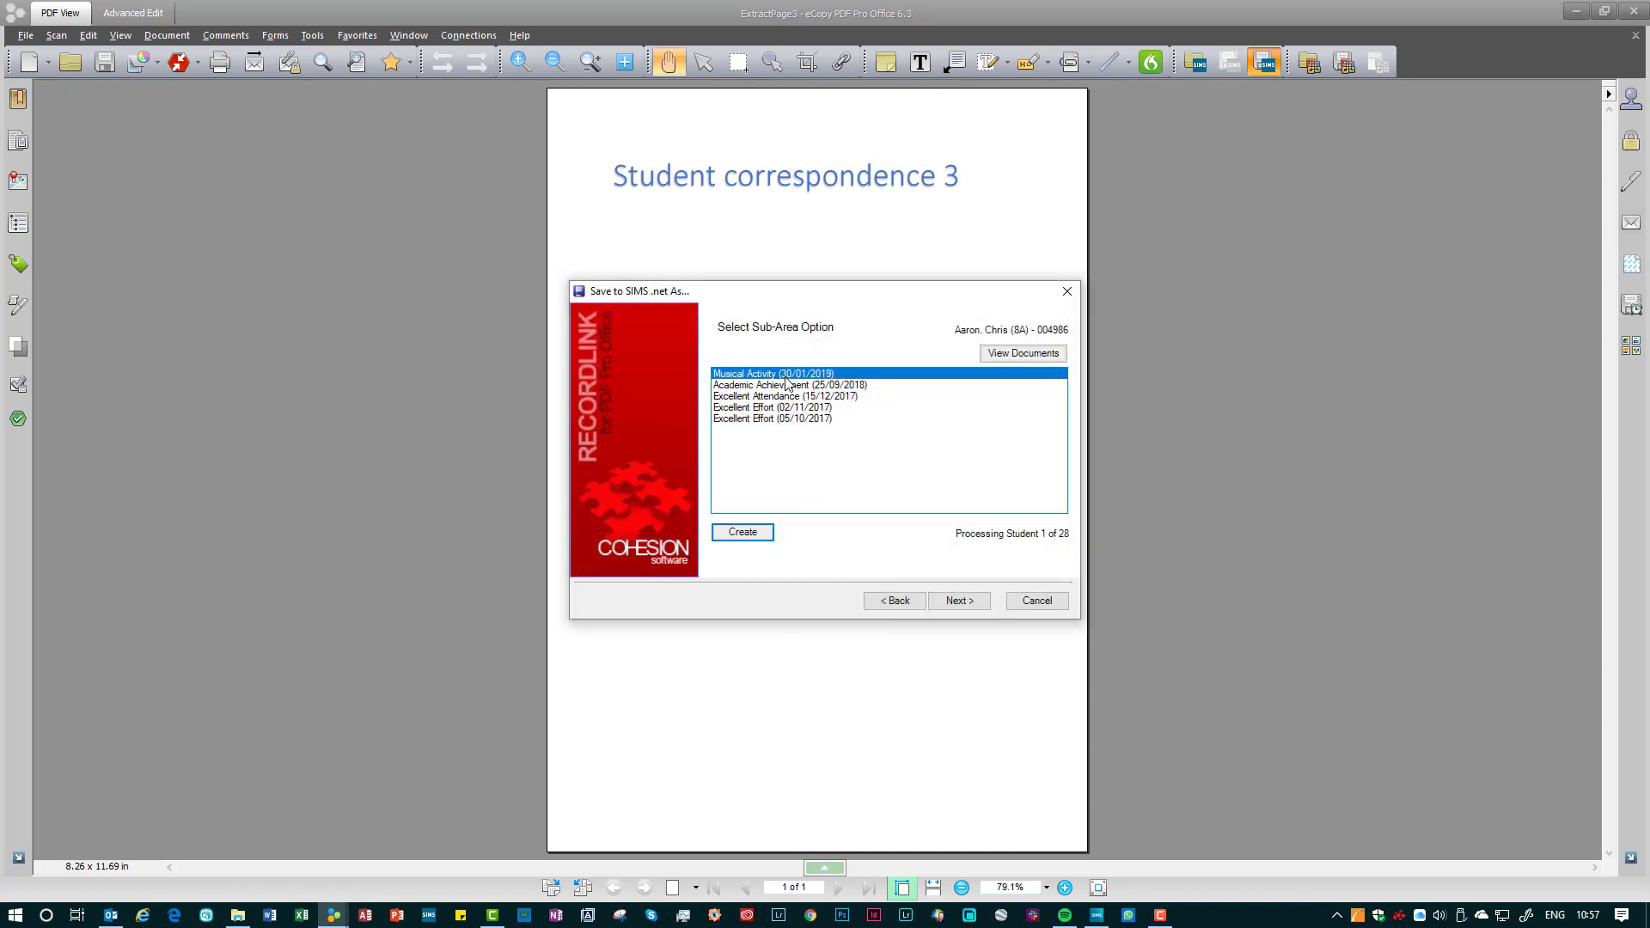
Use the new Musical Activity entry for the 8A student and auto-create the same occurrence for all remaining students.
click(949, 602)
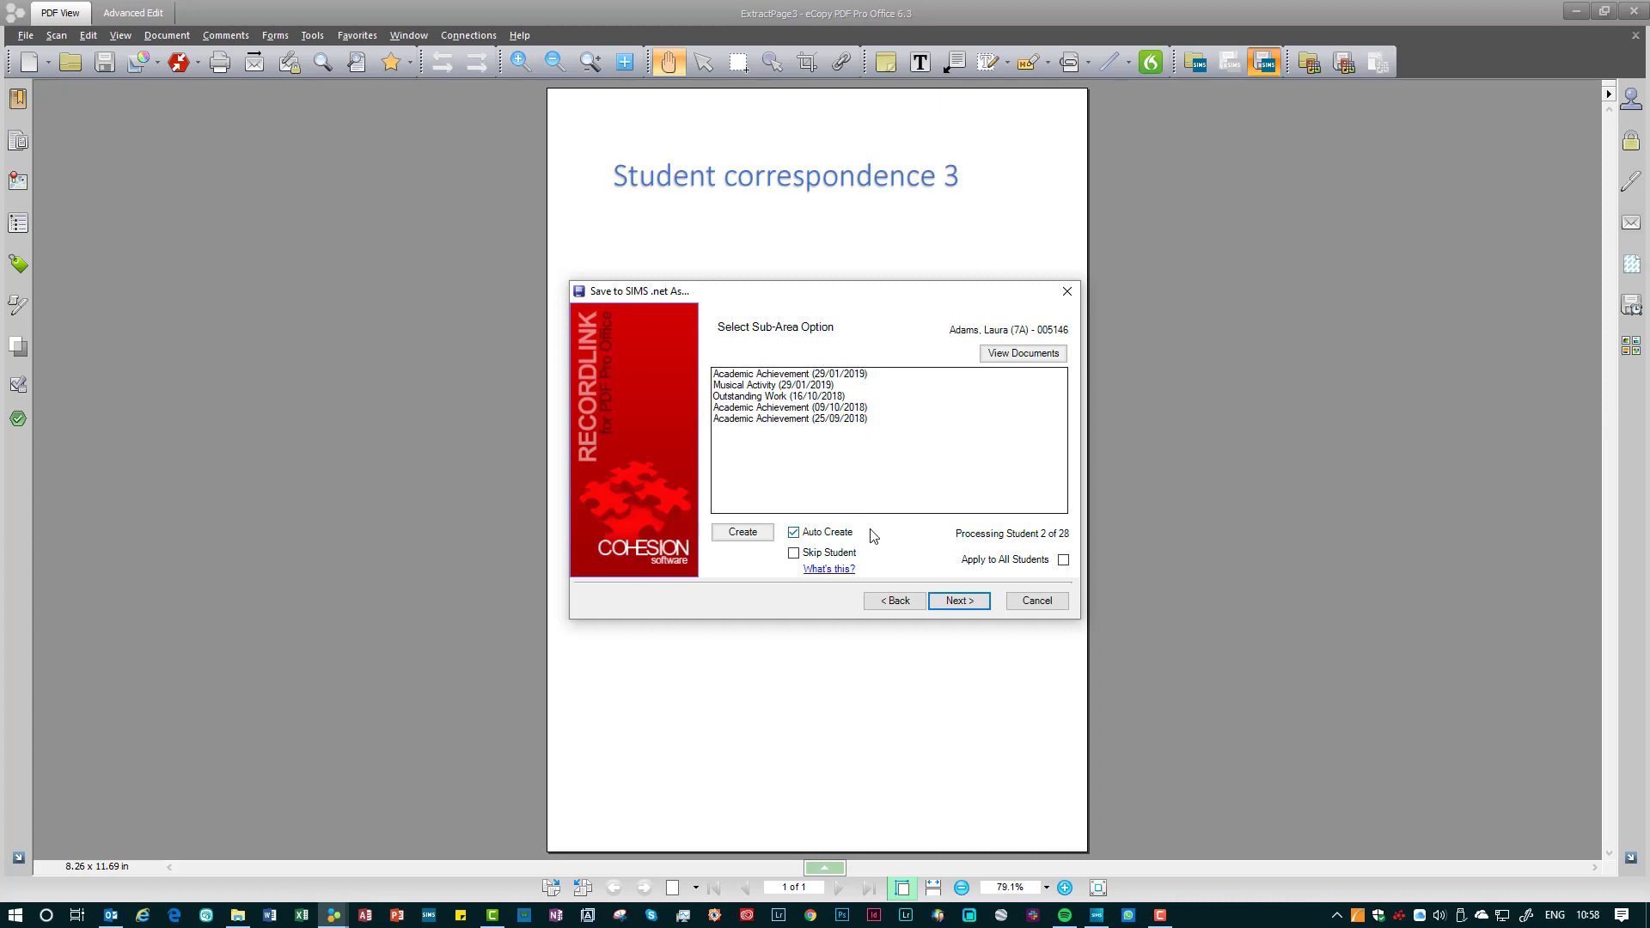
click(1065, 561)
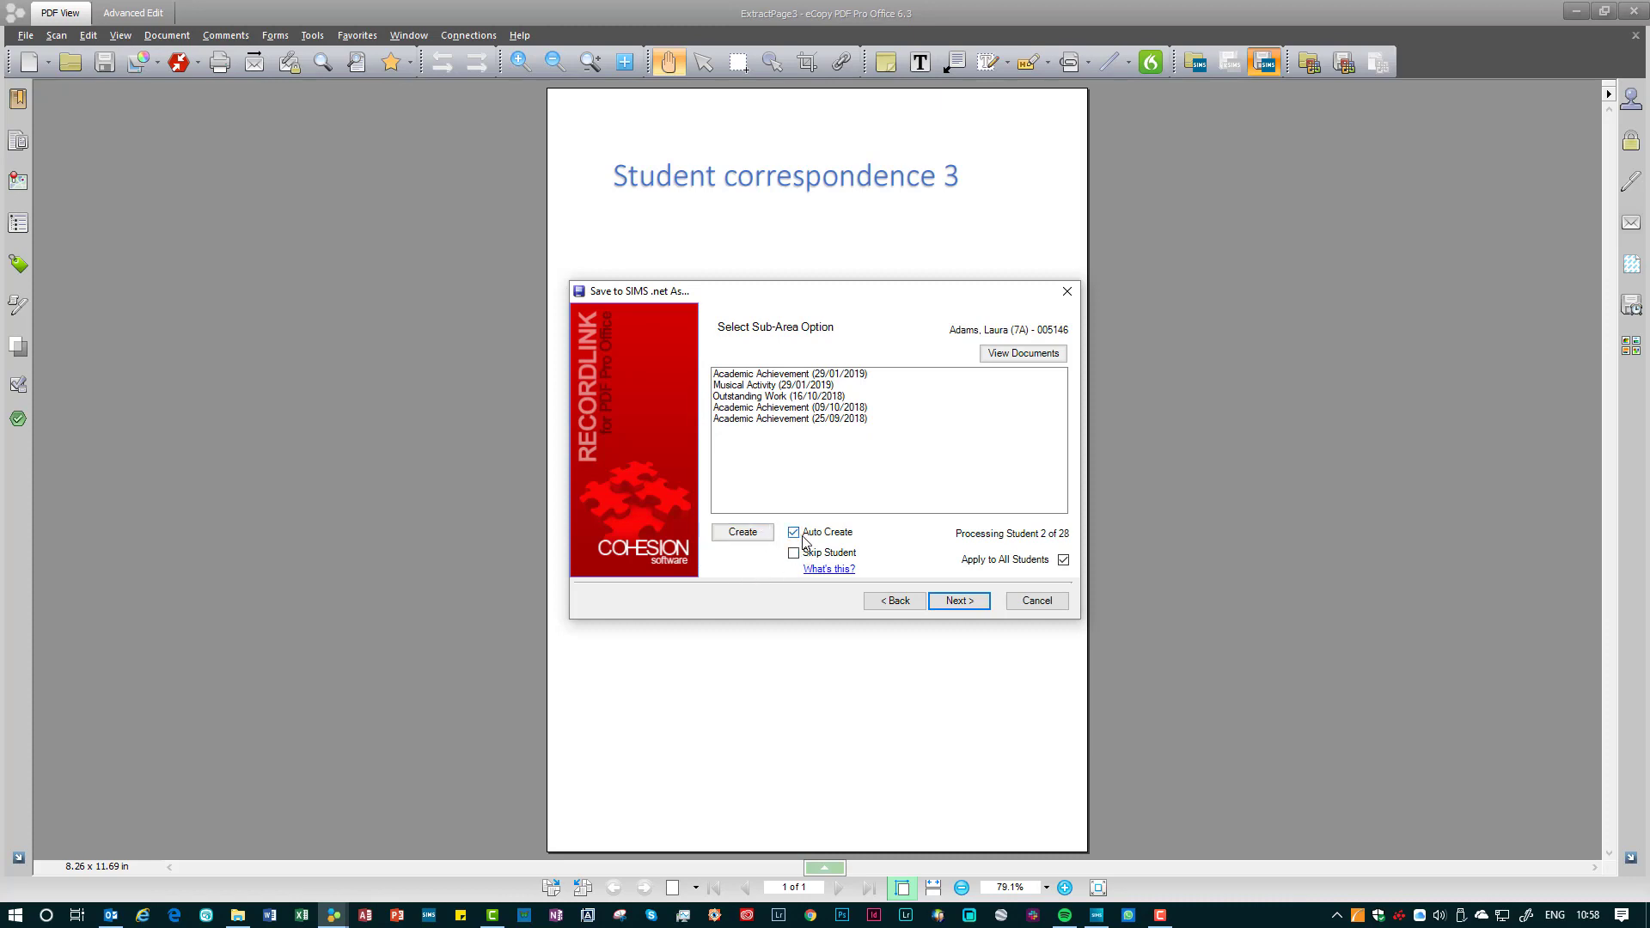
click(968, 604)
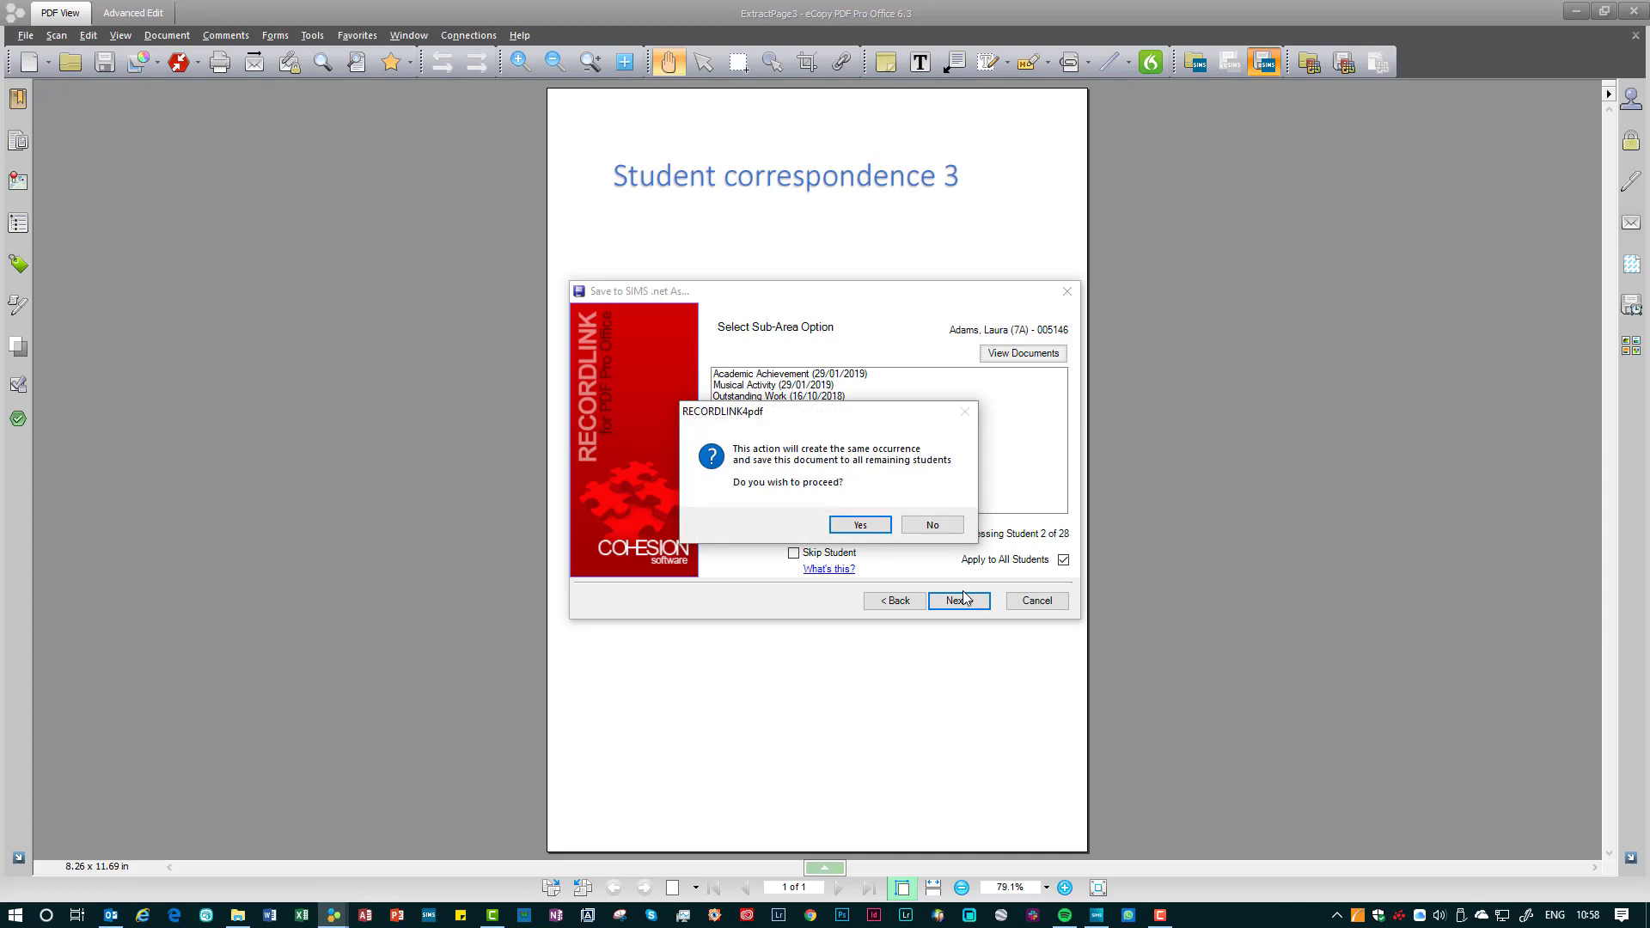
click(860, 524)
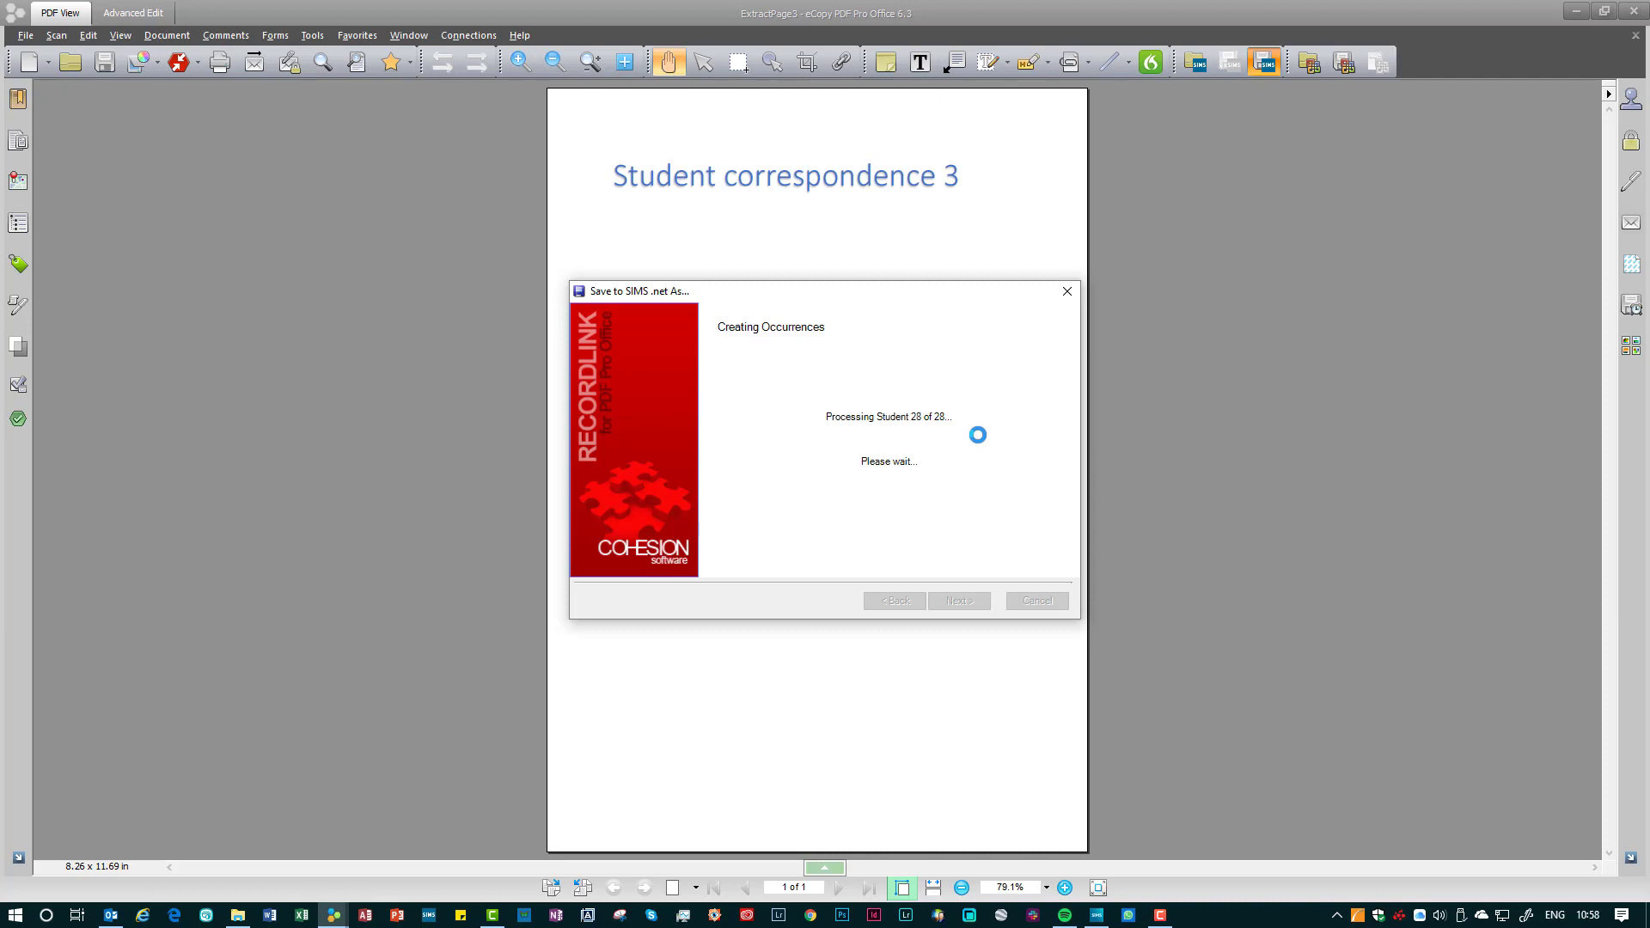
Enter the summary "Music award", finish saving Student correspondence 3 to the selected students and close the document.
click(813, 420)
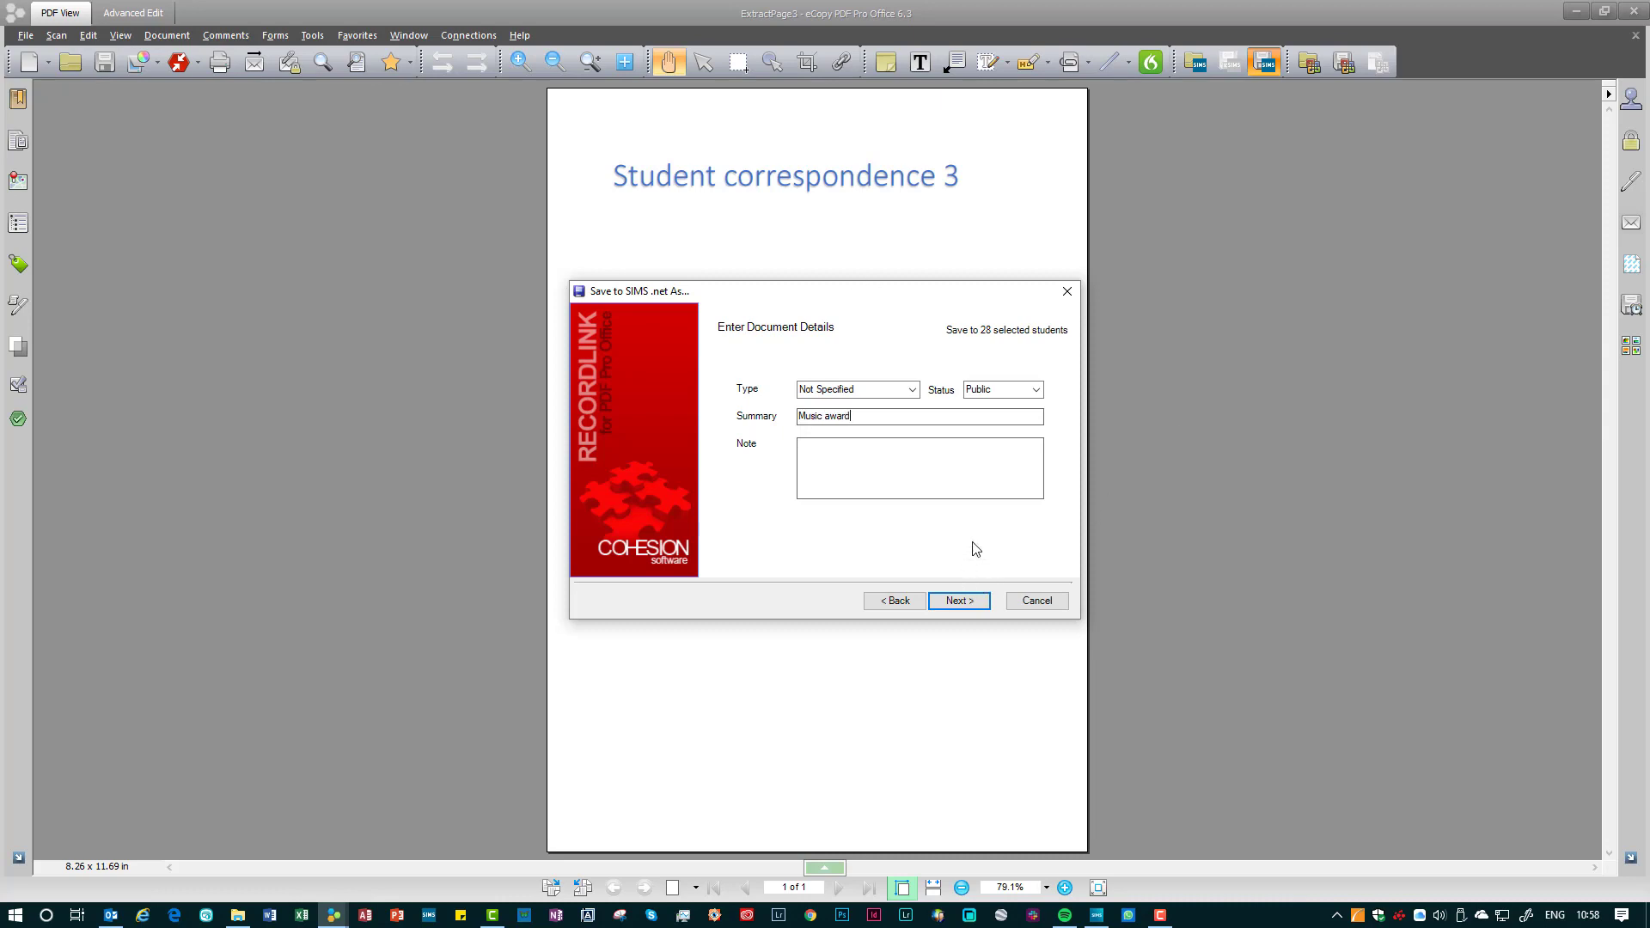
click(976, 601)
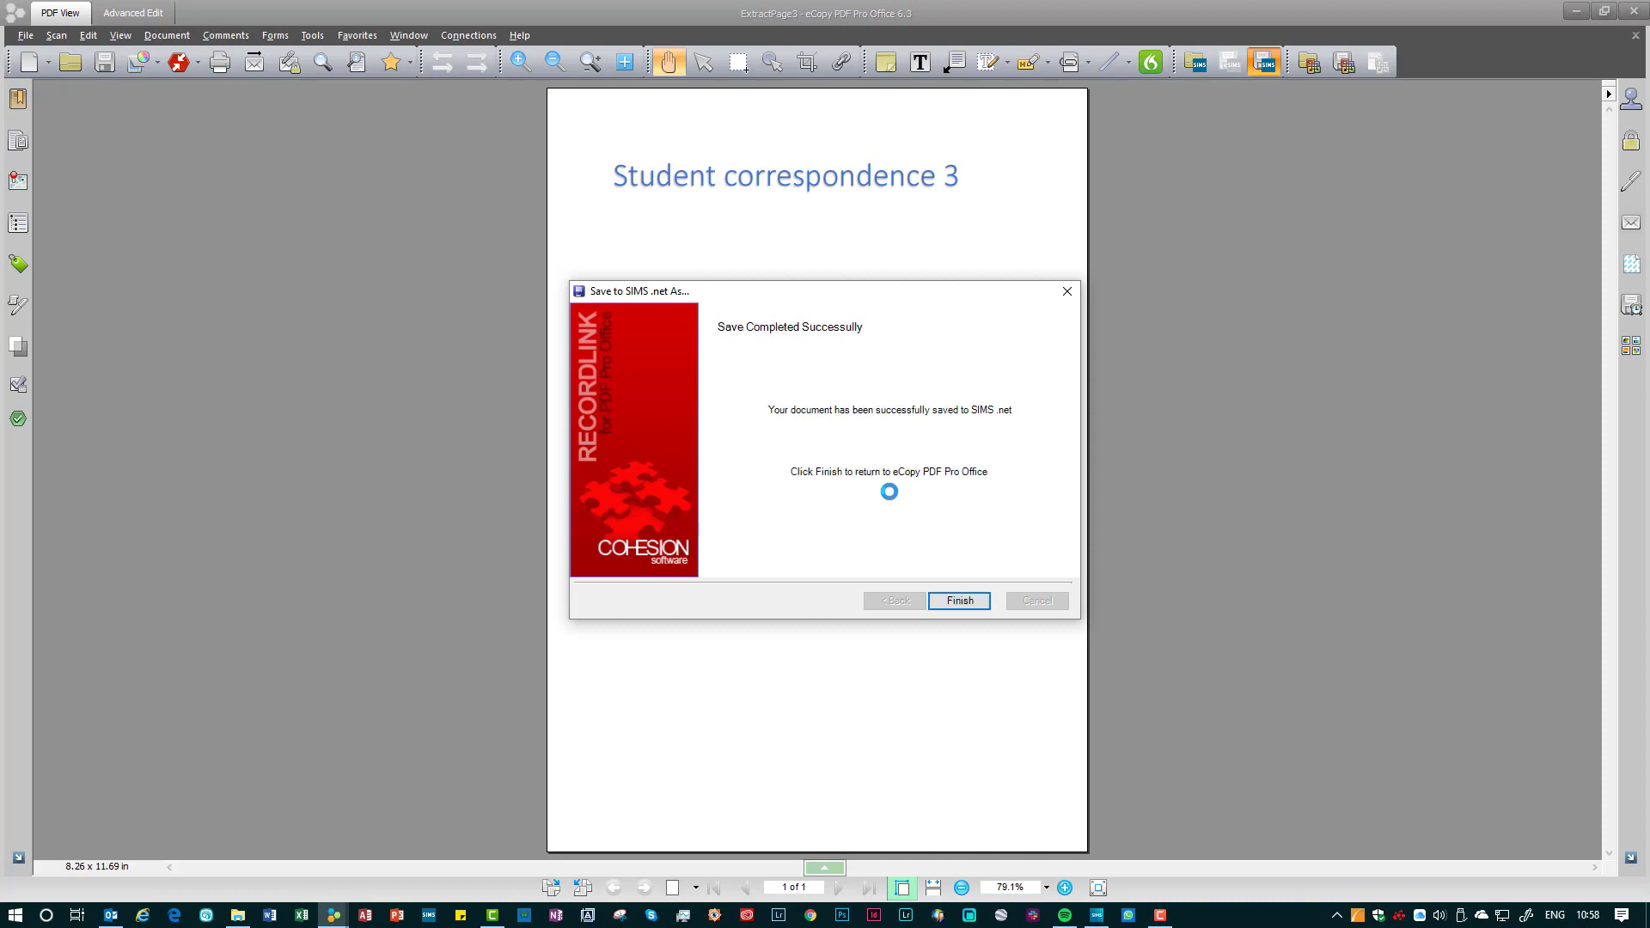
click(949, 602)
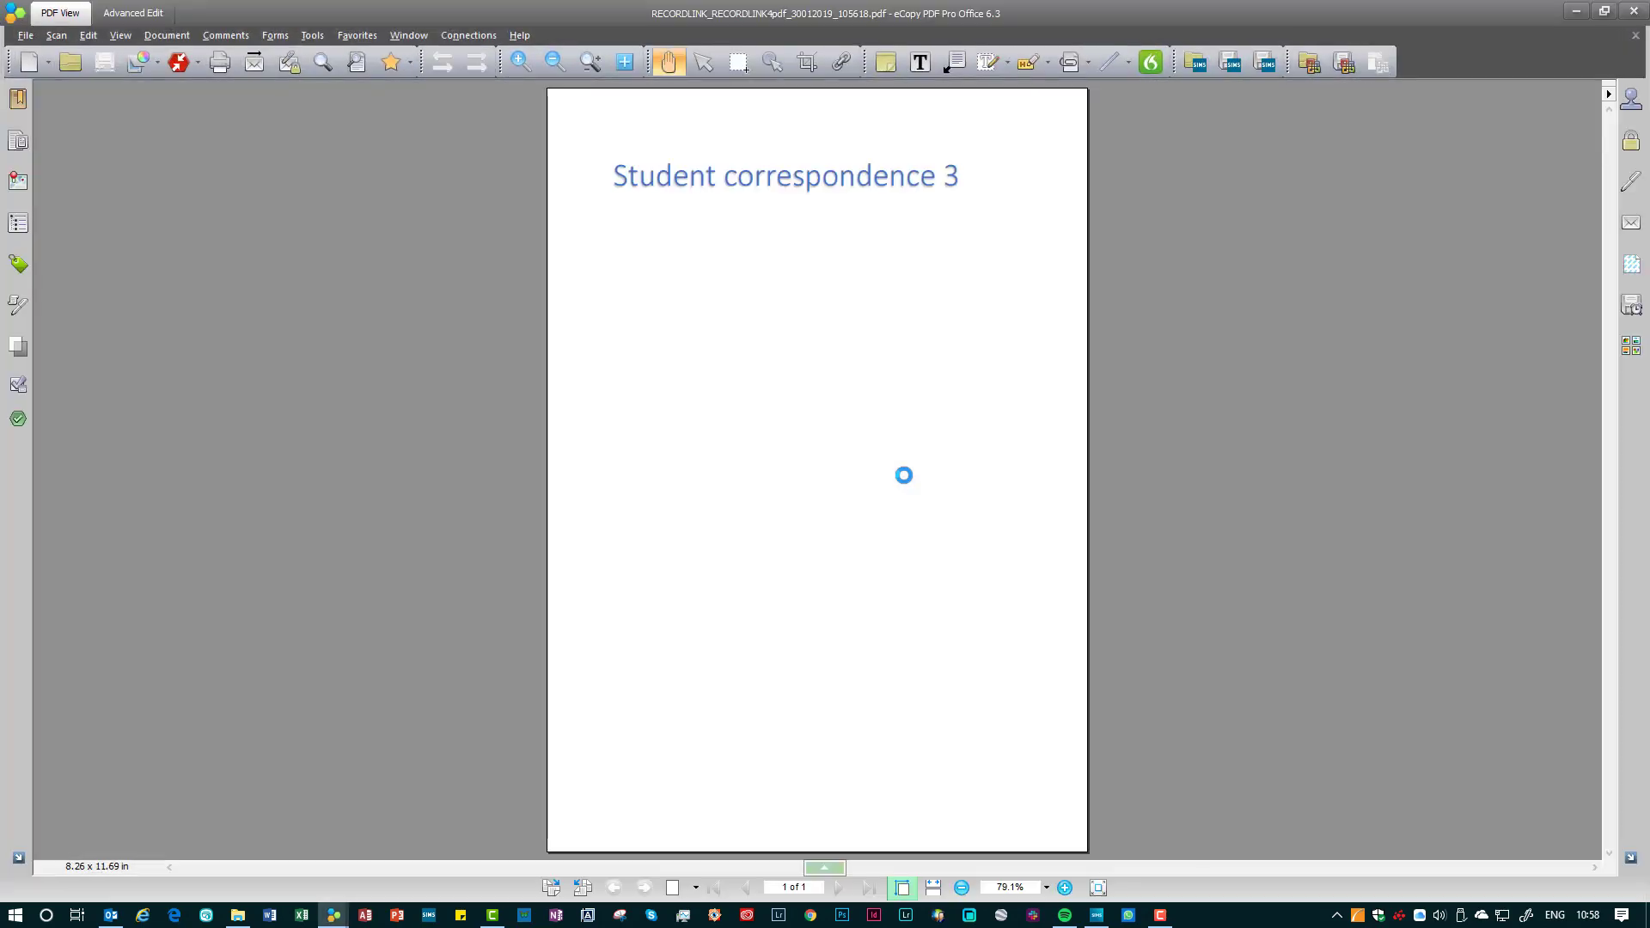
click(1636, 34)
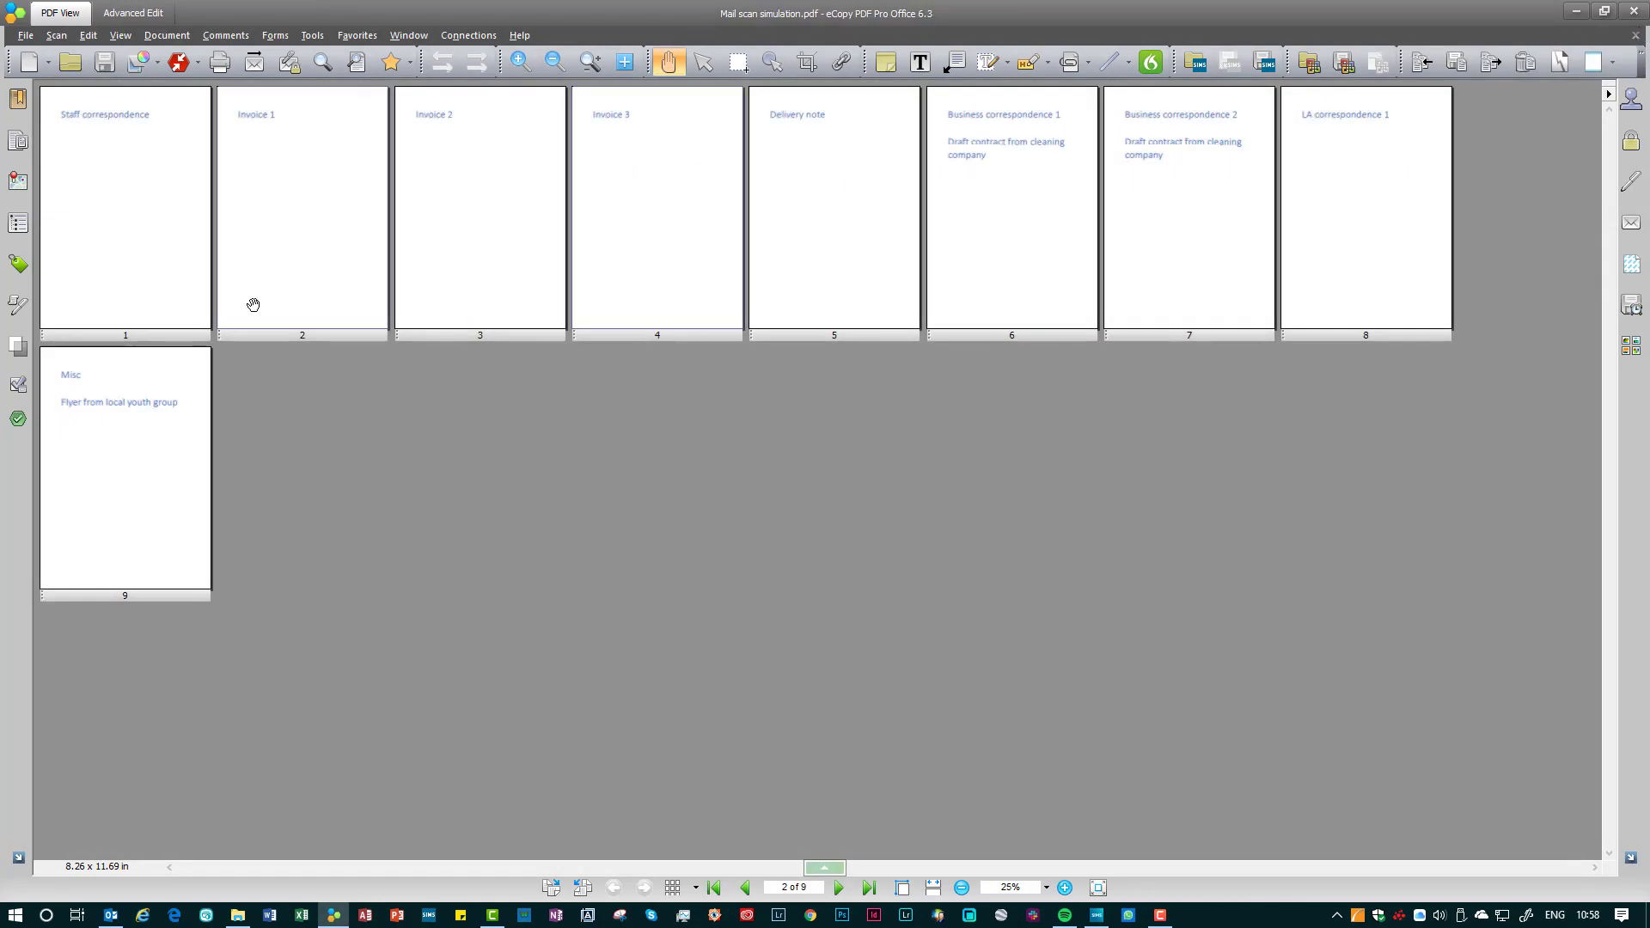
Extract the Staff correspondence page into its own document, deleting it from the mail scan.
right_click(97, 336)
click(140, 409)
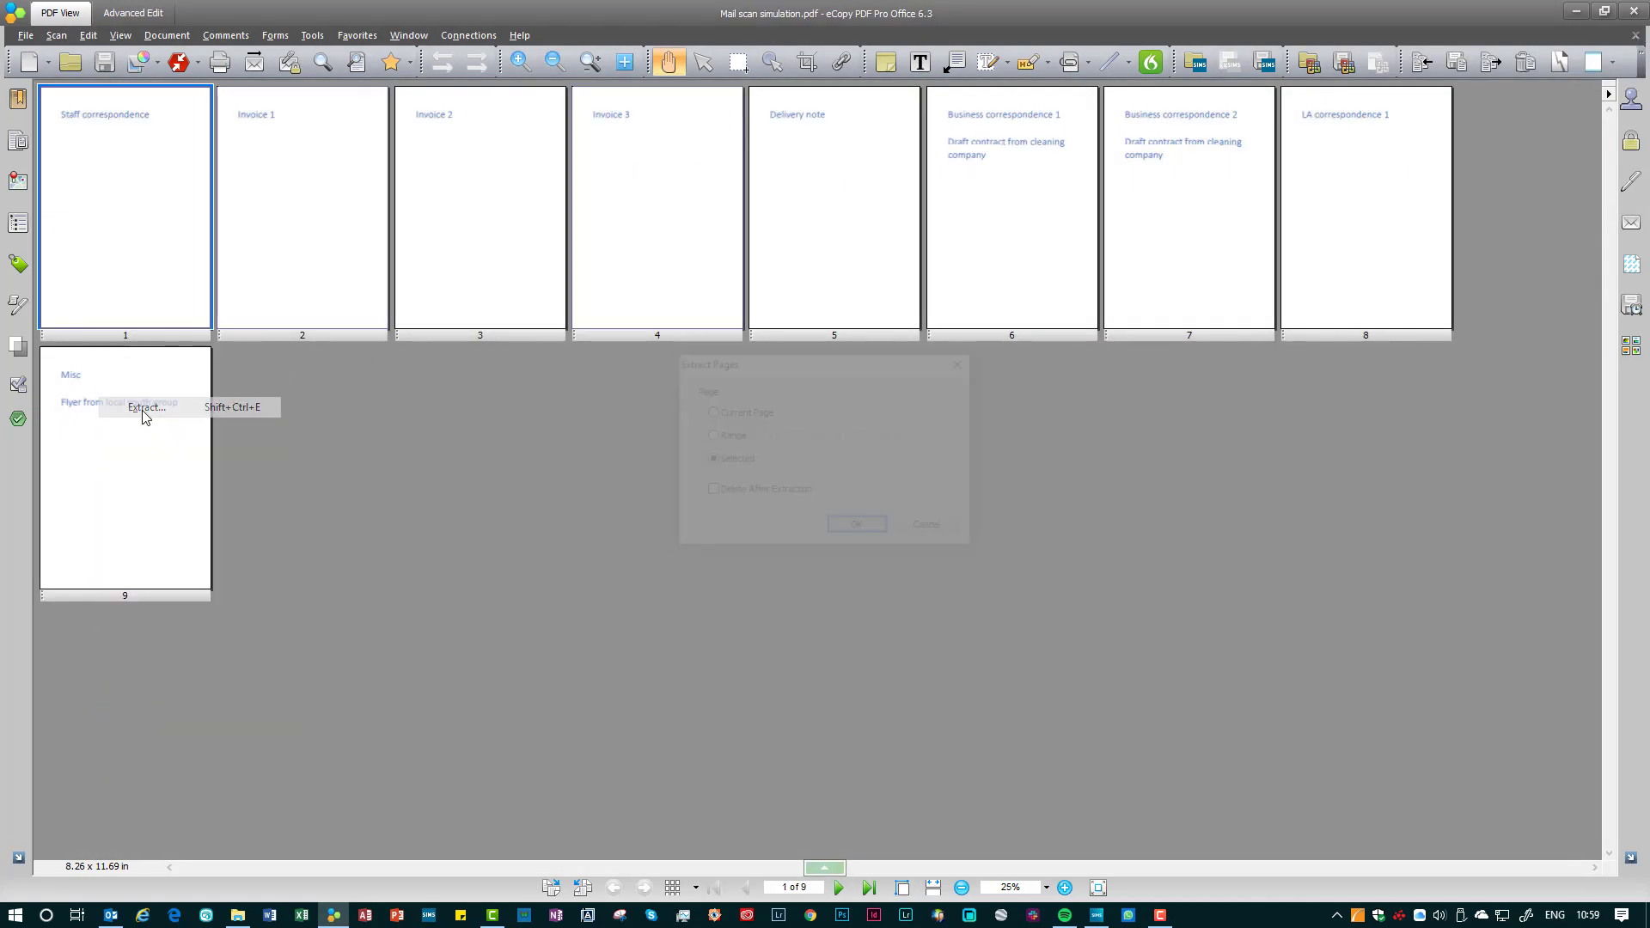
click(853, 528)
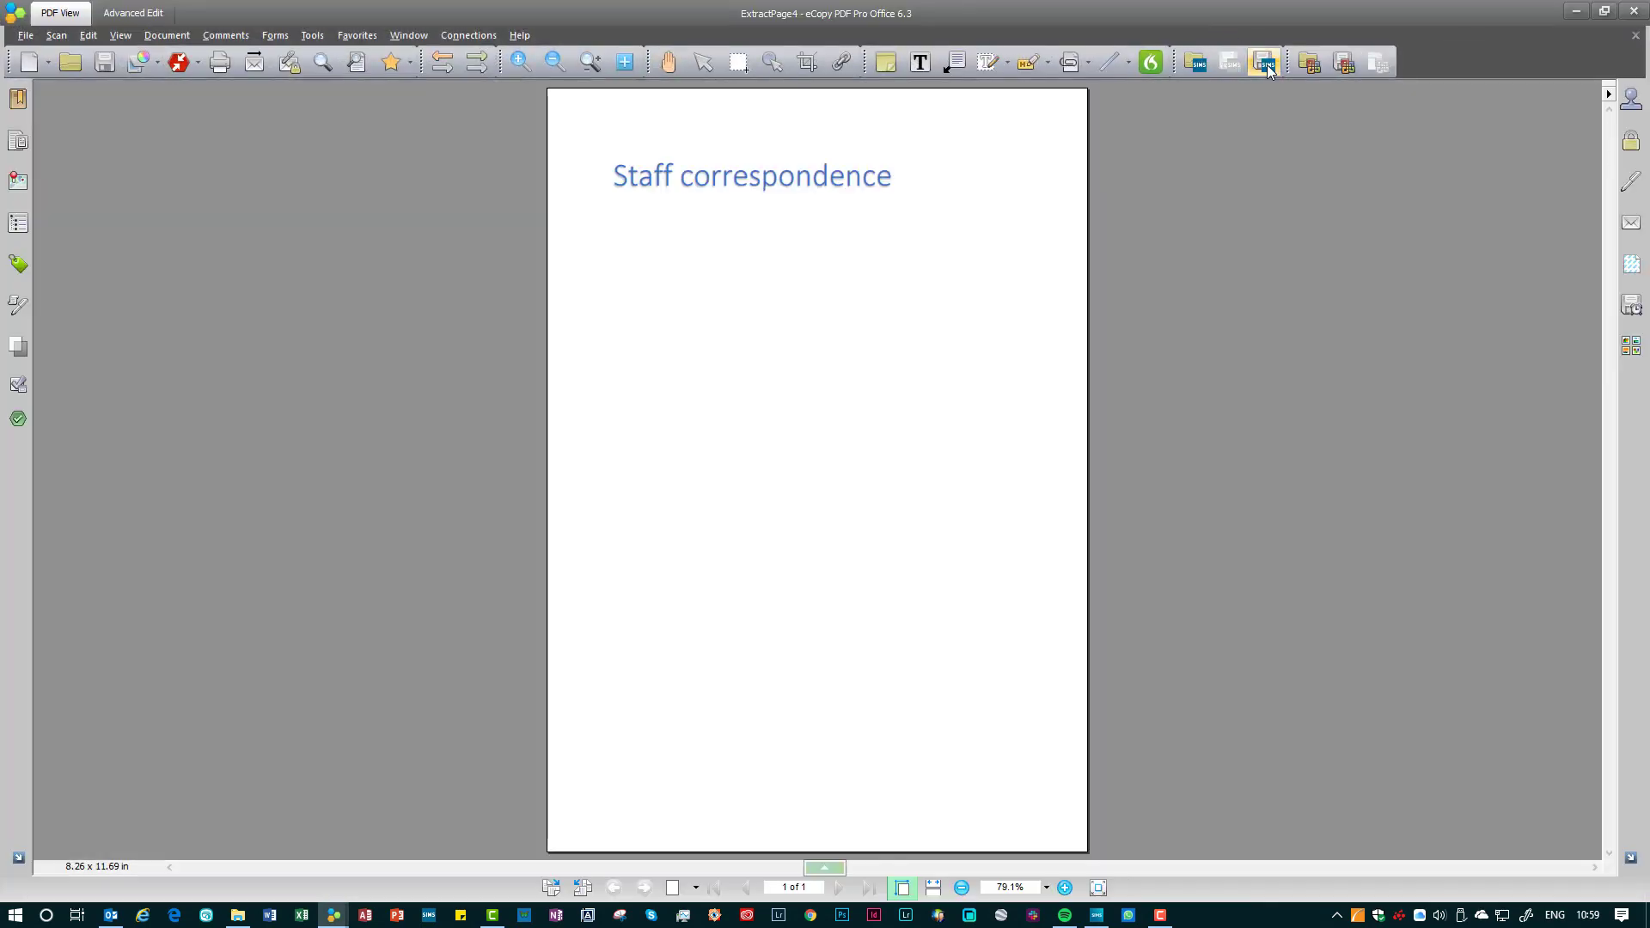
Start saving Staff correspondence to SIMS .net with the Staff focus, search surname "bl" and choose the matching staff member.
click(1267, 65)
click(943, 601)
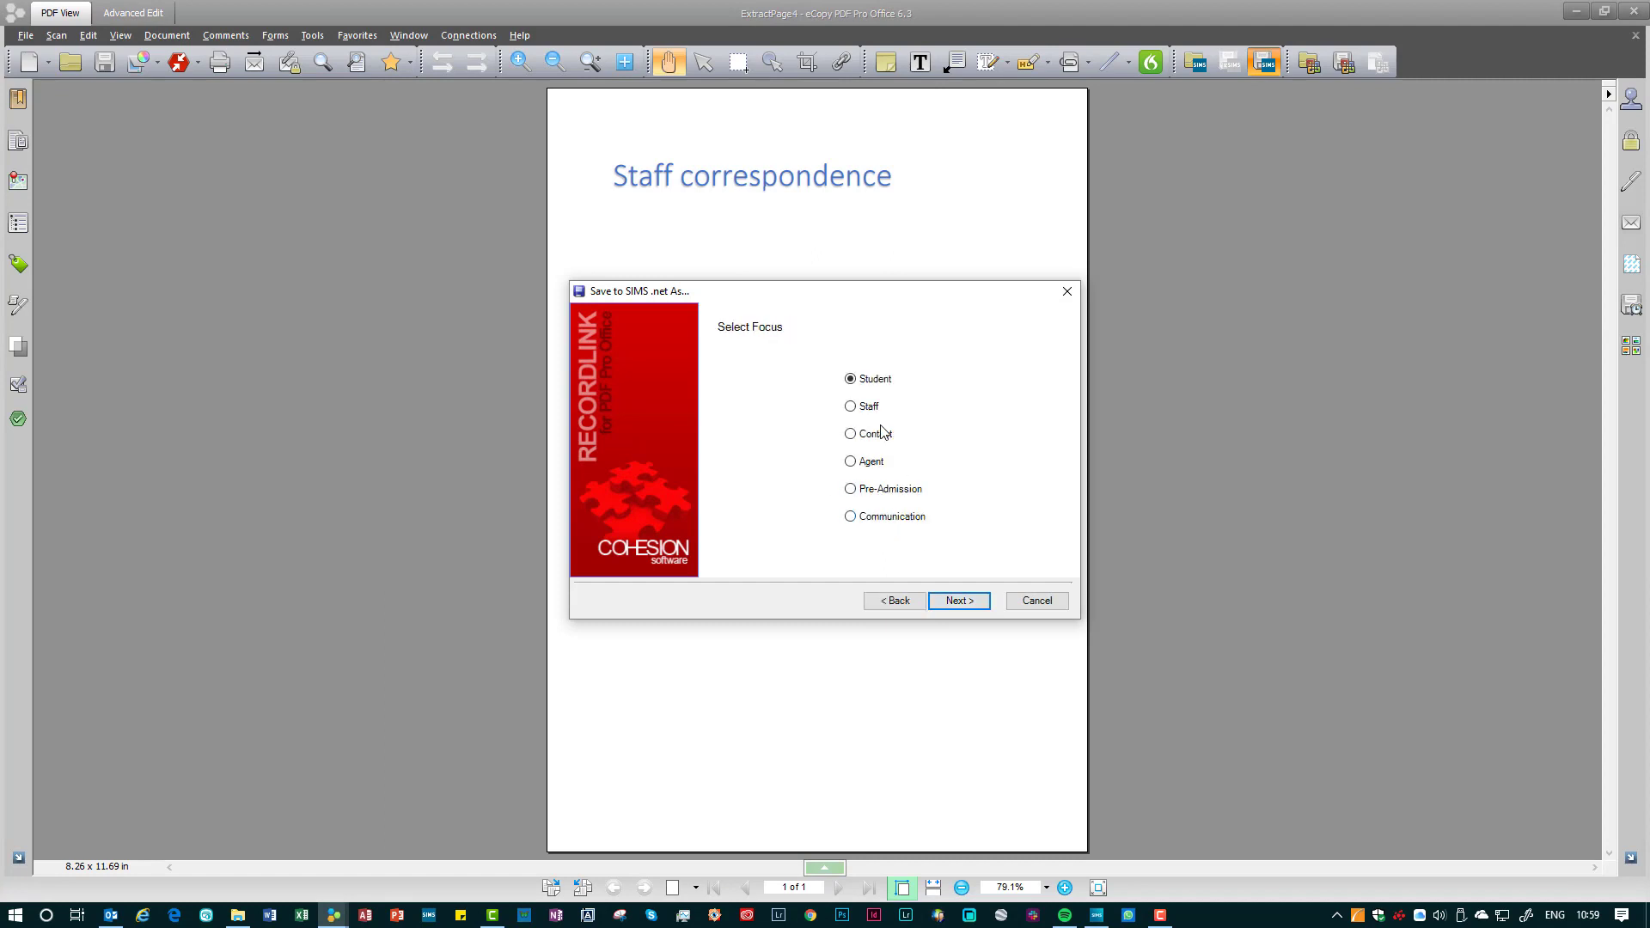
click(952, 599)
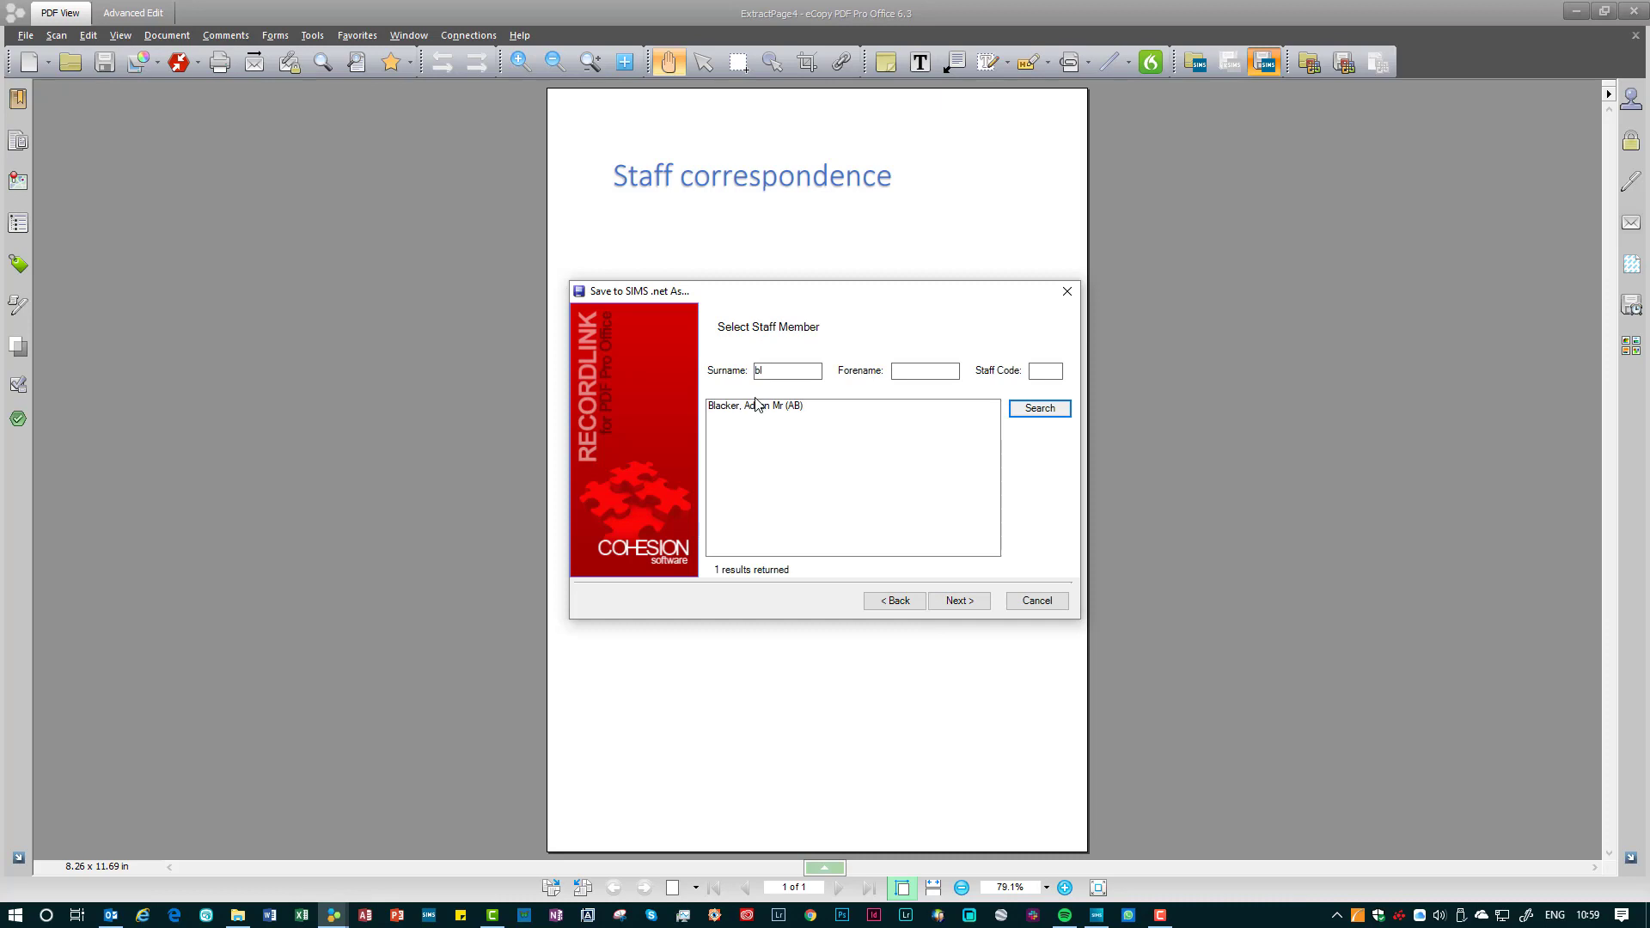
click(760, 406)
click(963, 603)
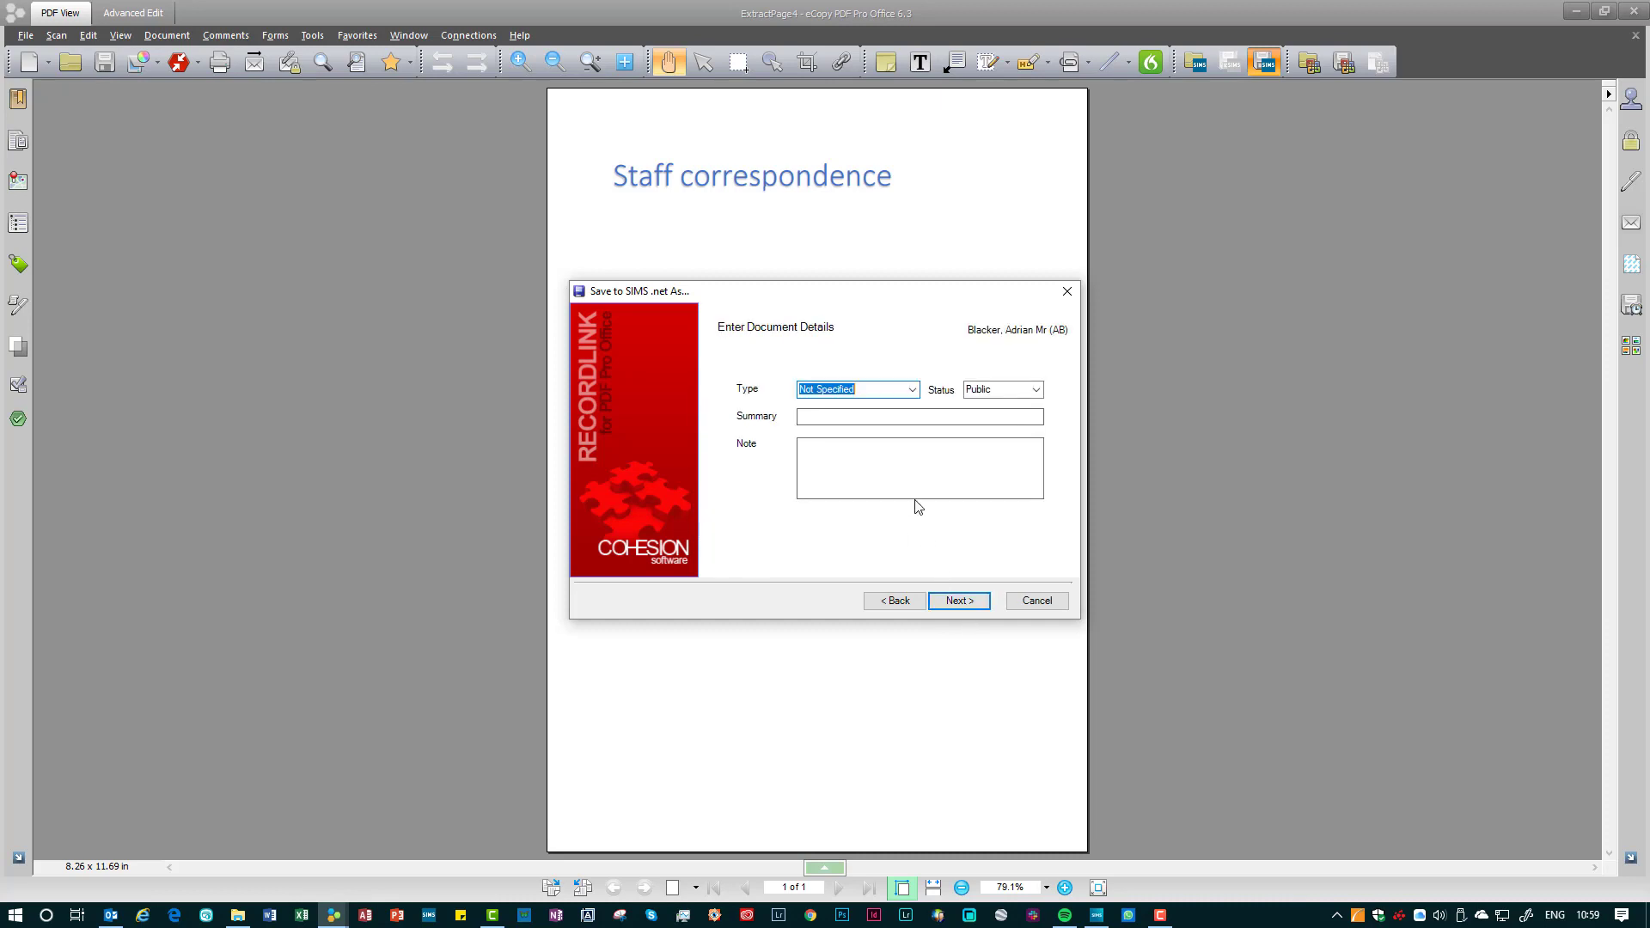
Enter the summary "Report", keep the type Not Specified, finish saving the staff document and close it.
click(882, 416)
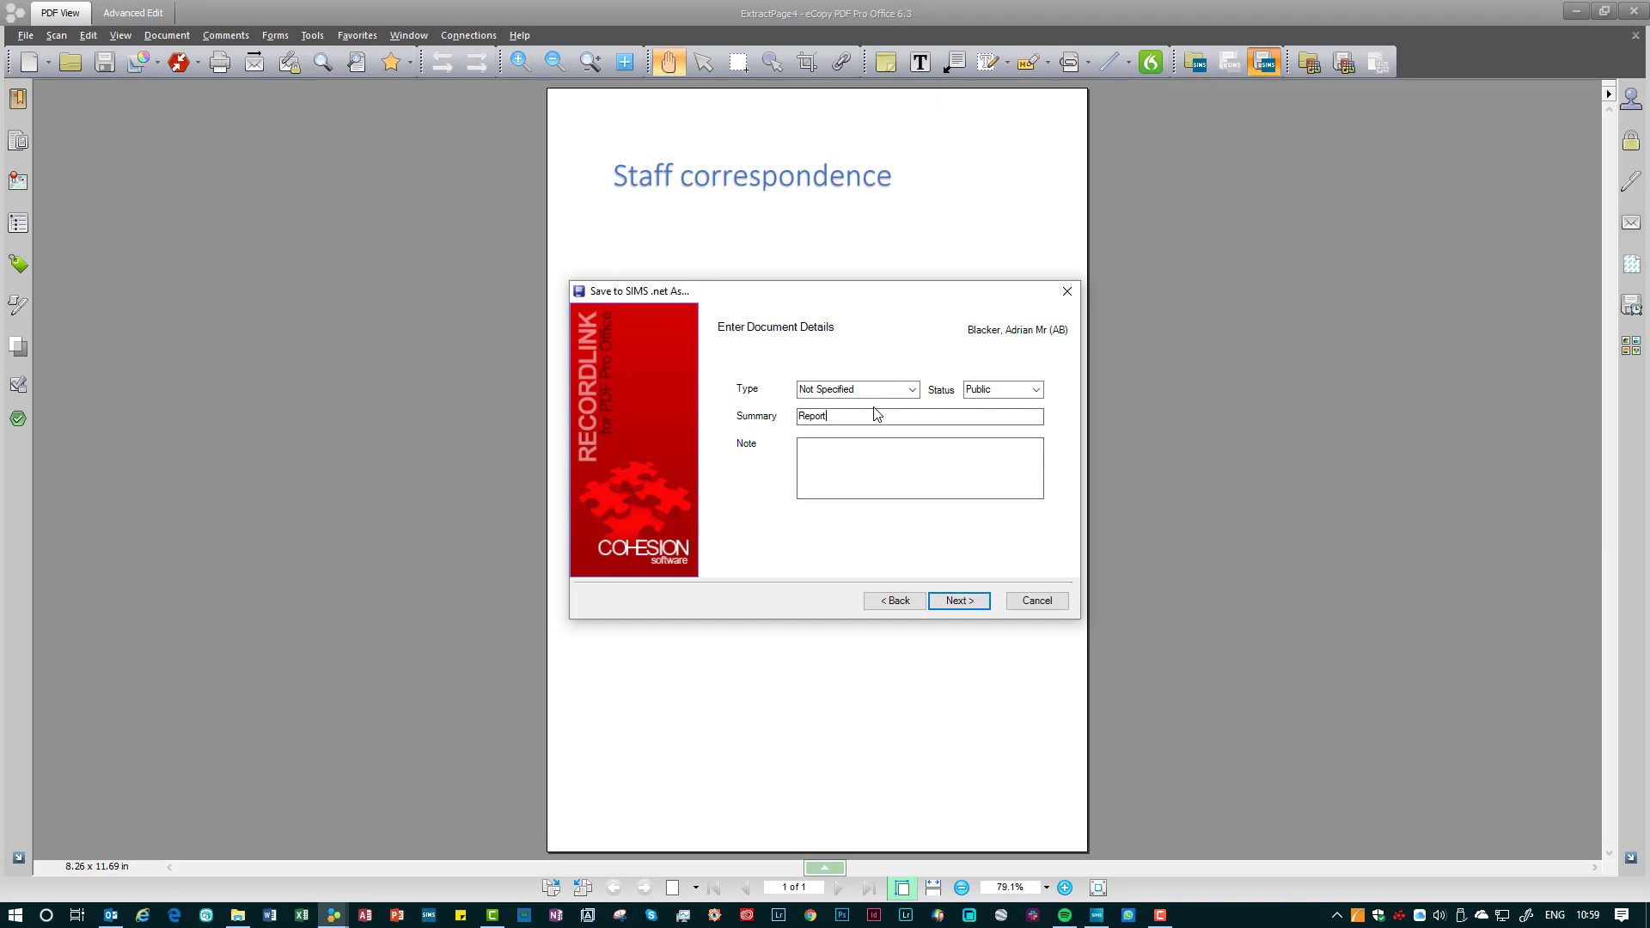
click(913, 389)
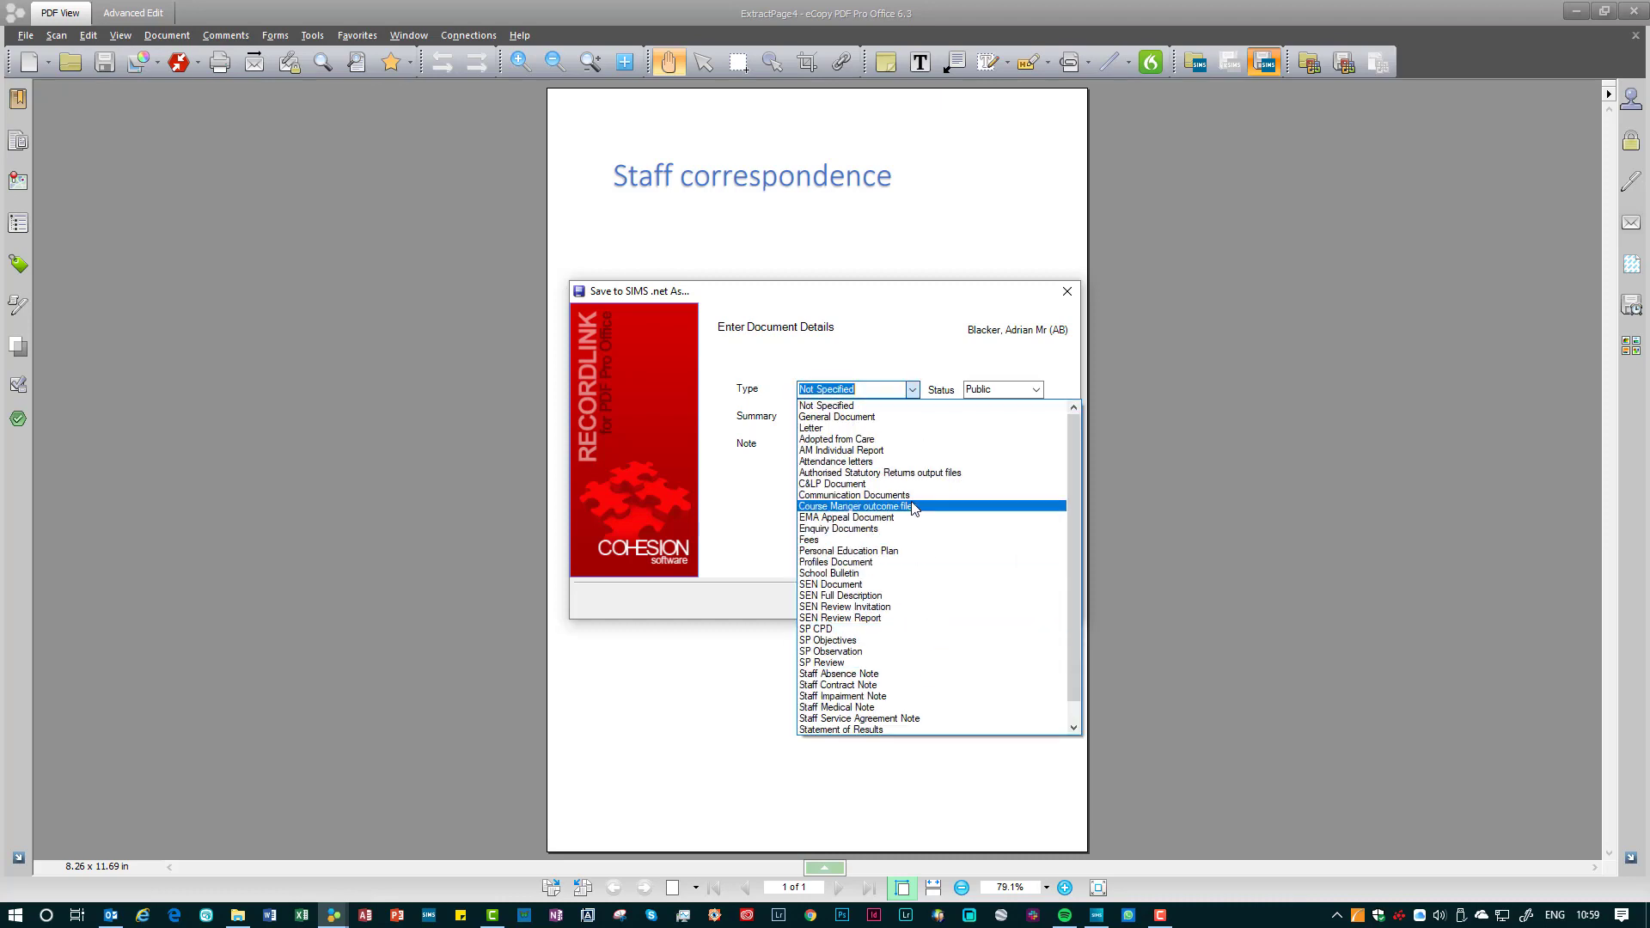
click(913, 391)
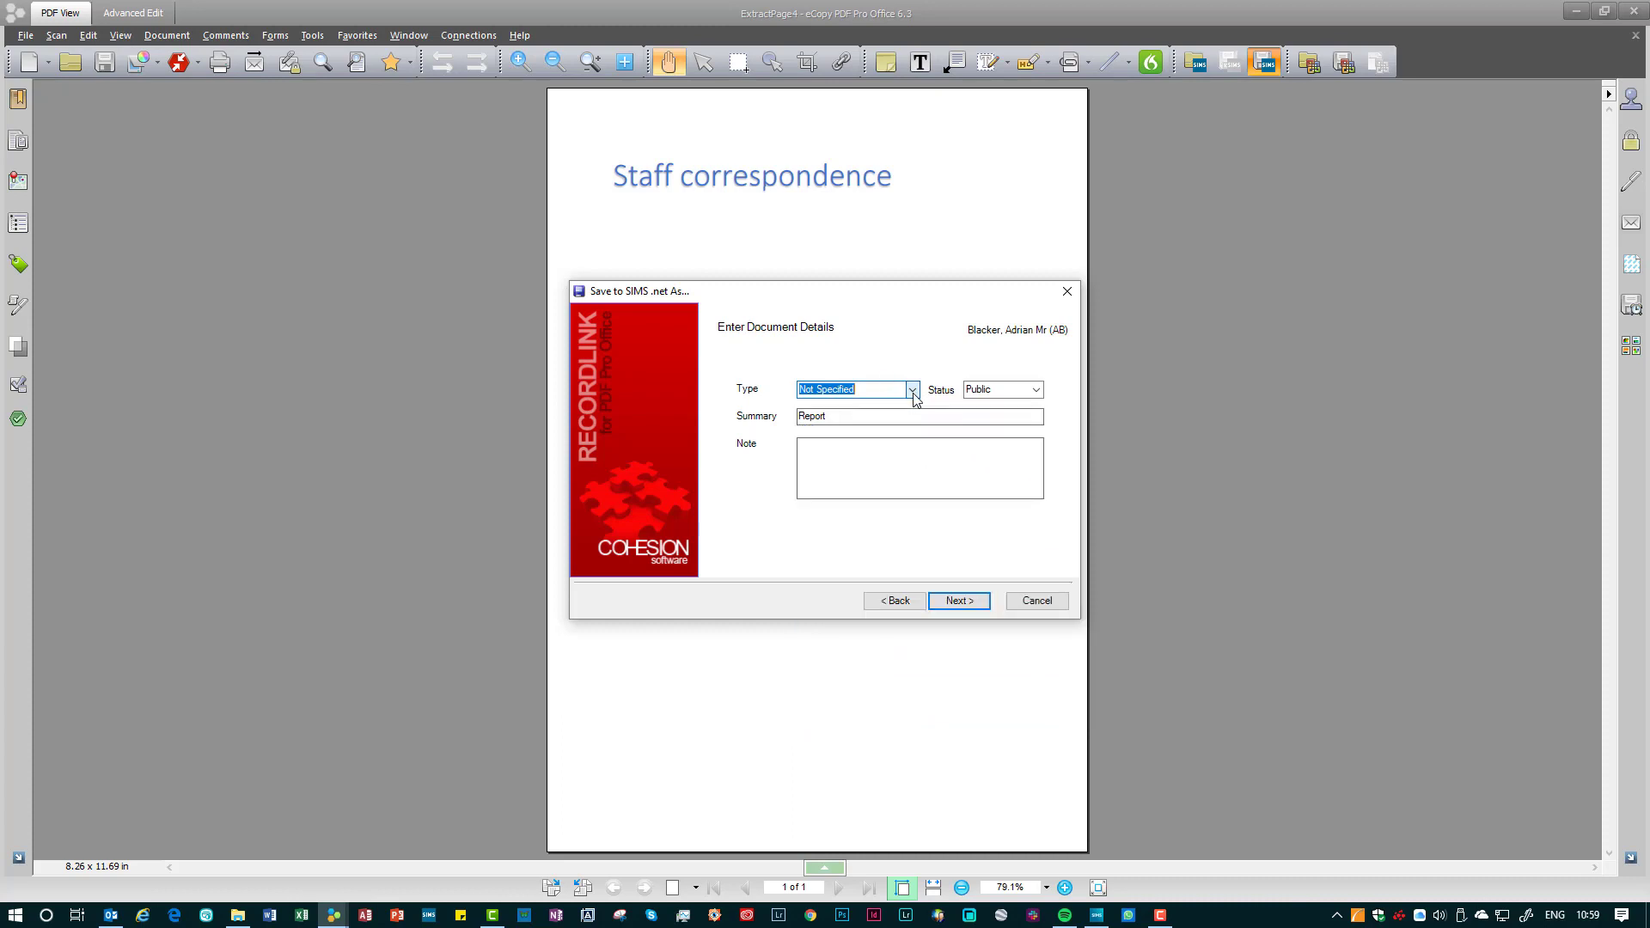
click(980, 599)
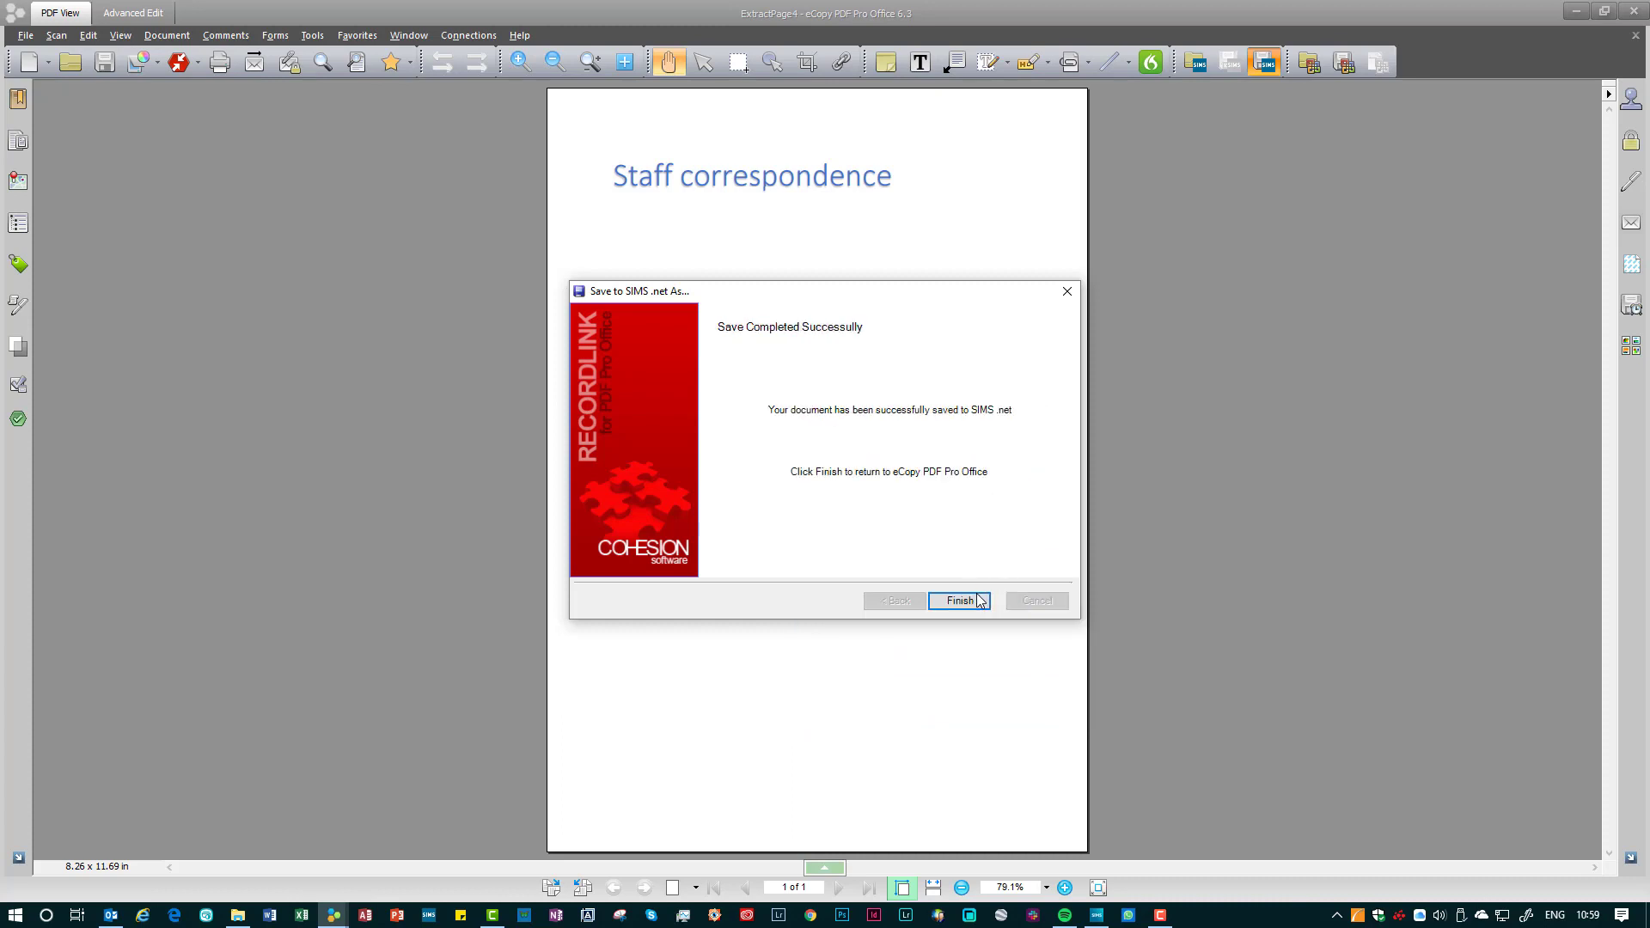
click(961, 600)
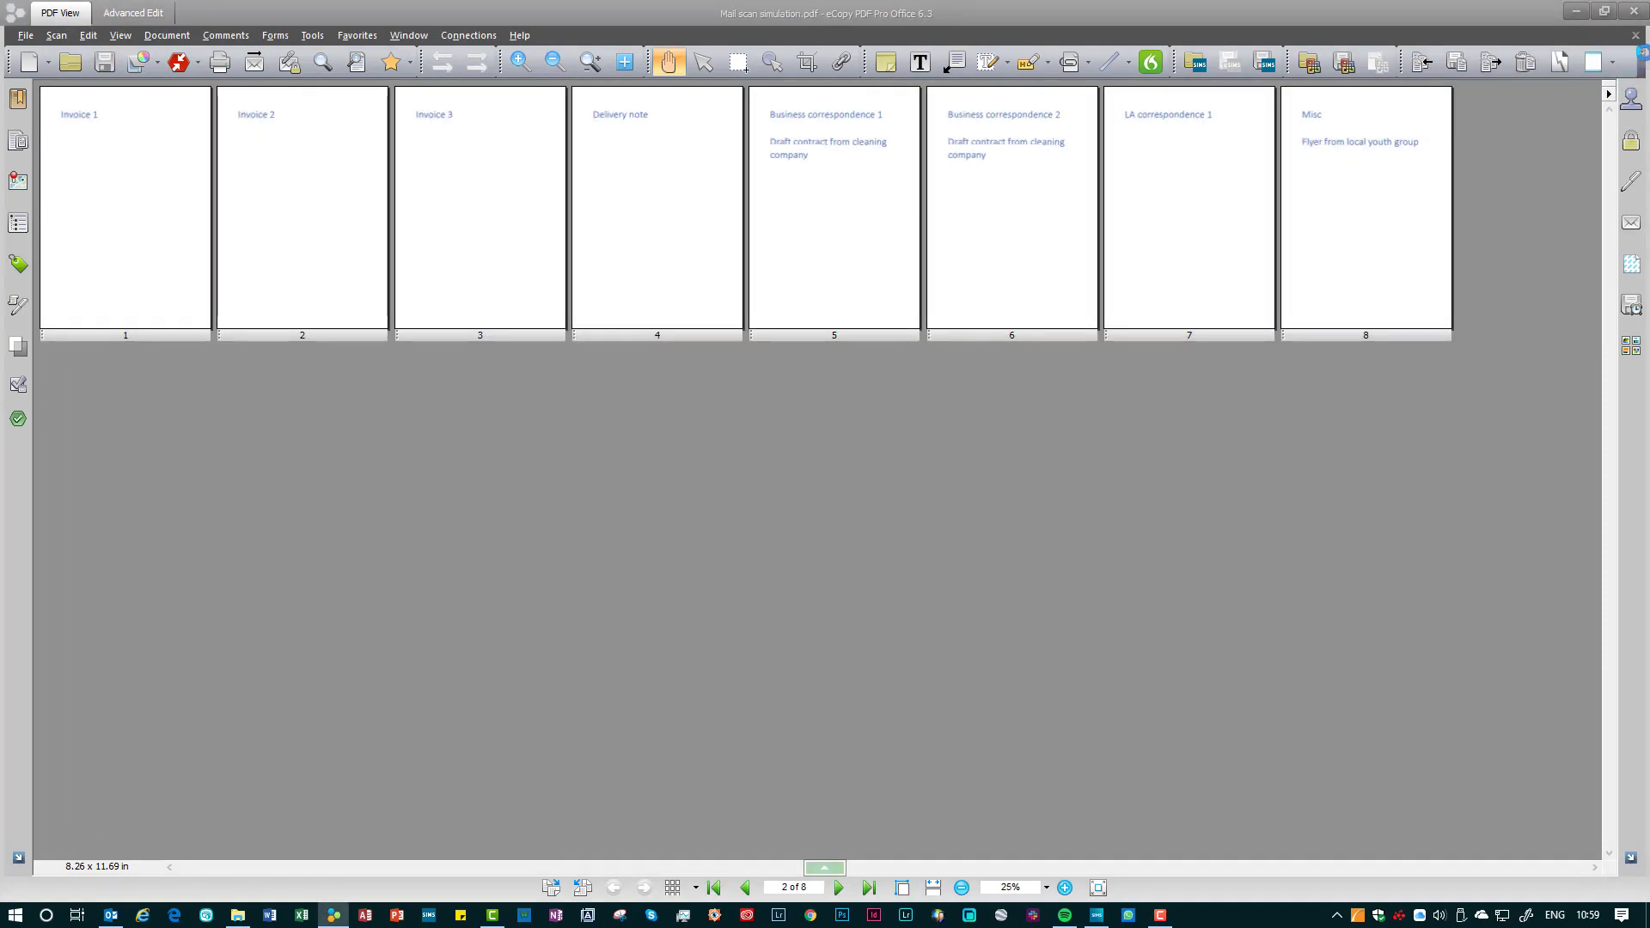
click(1636, 36)
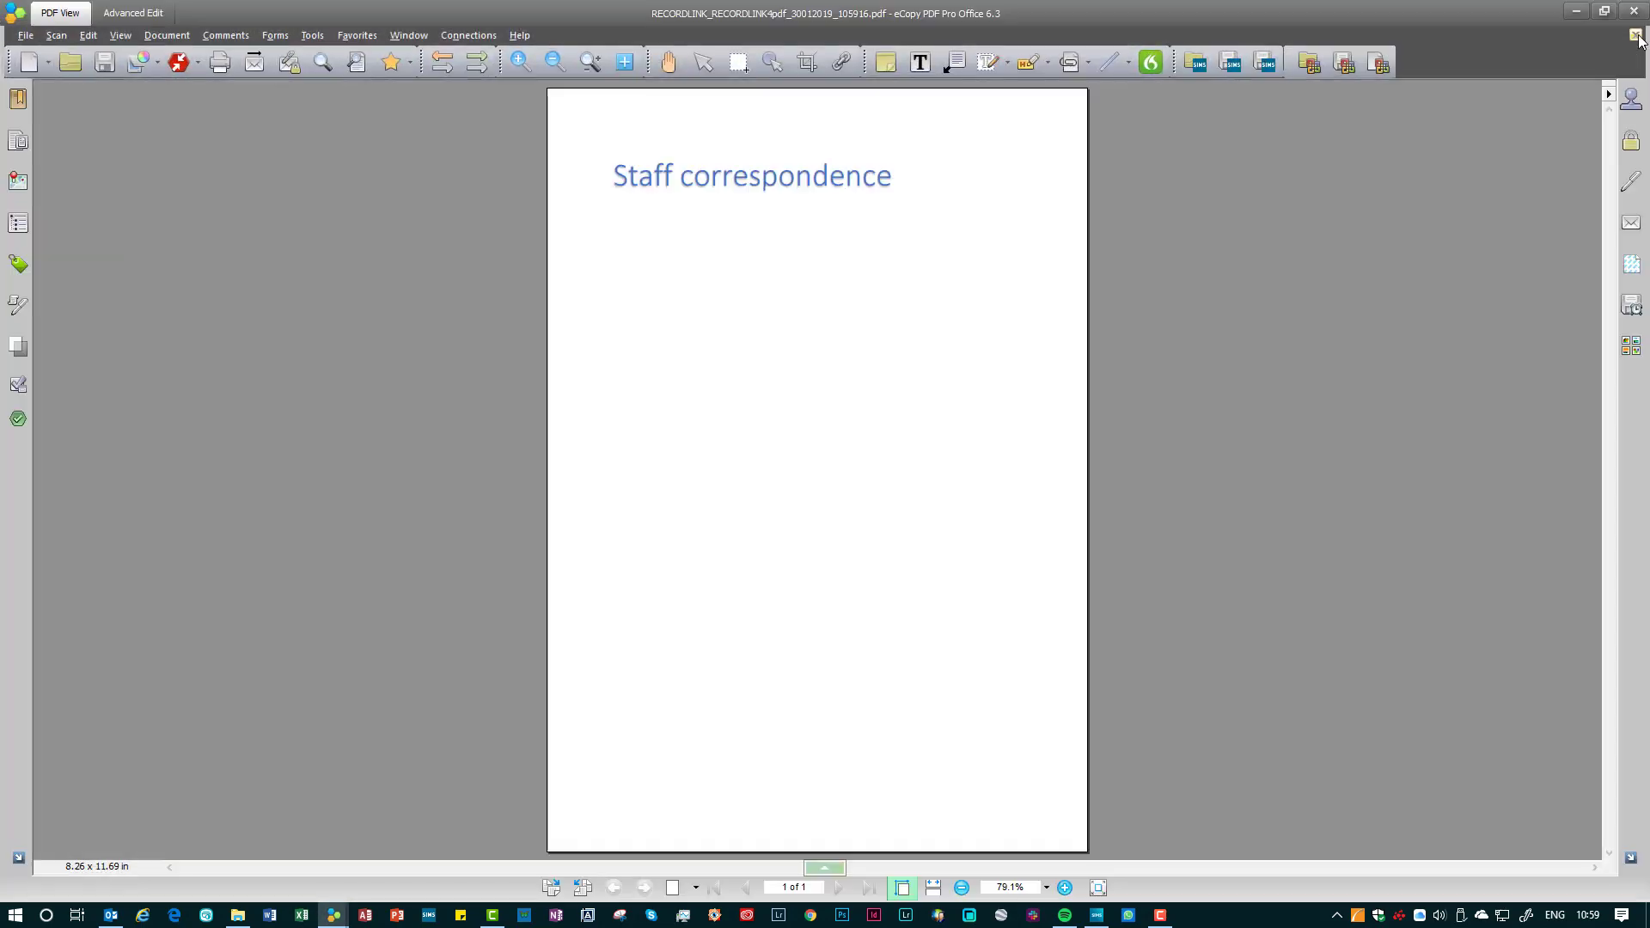
click(1636, 35)
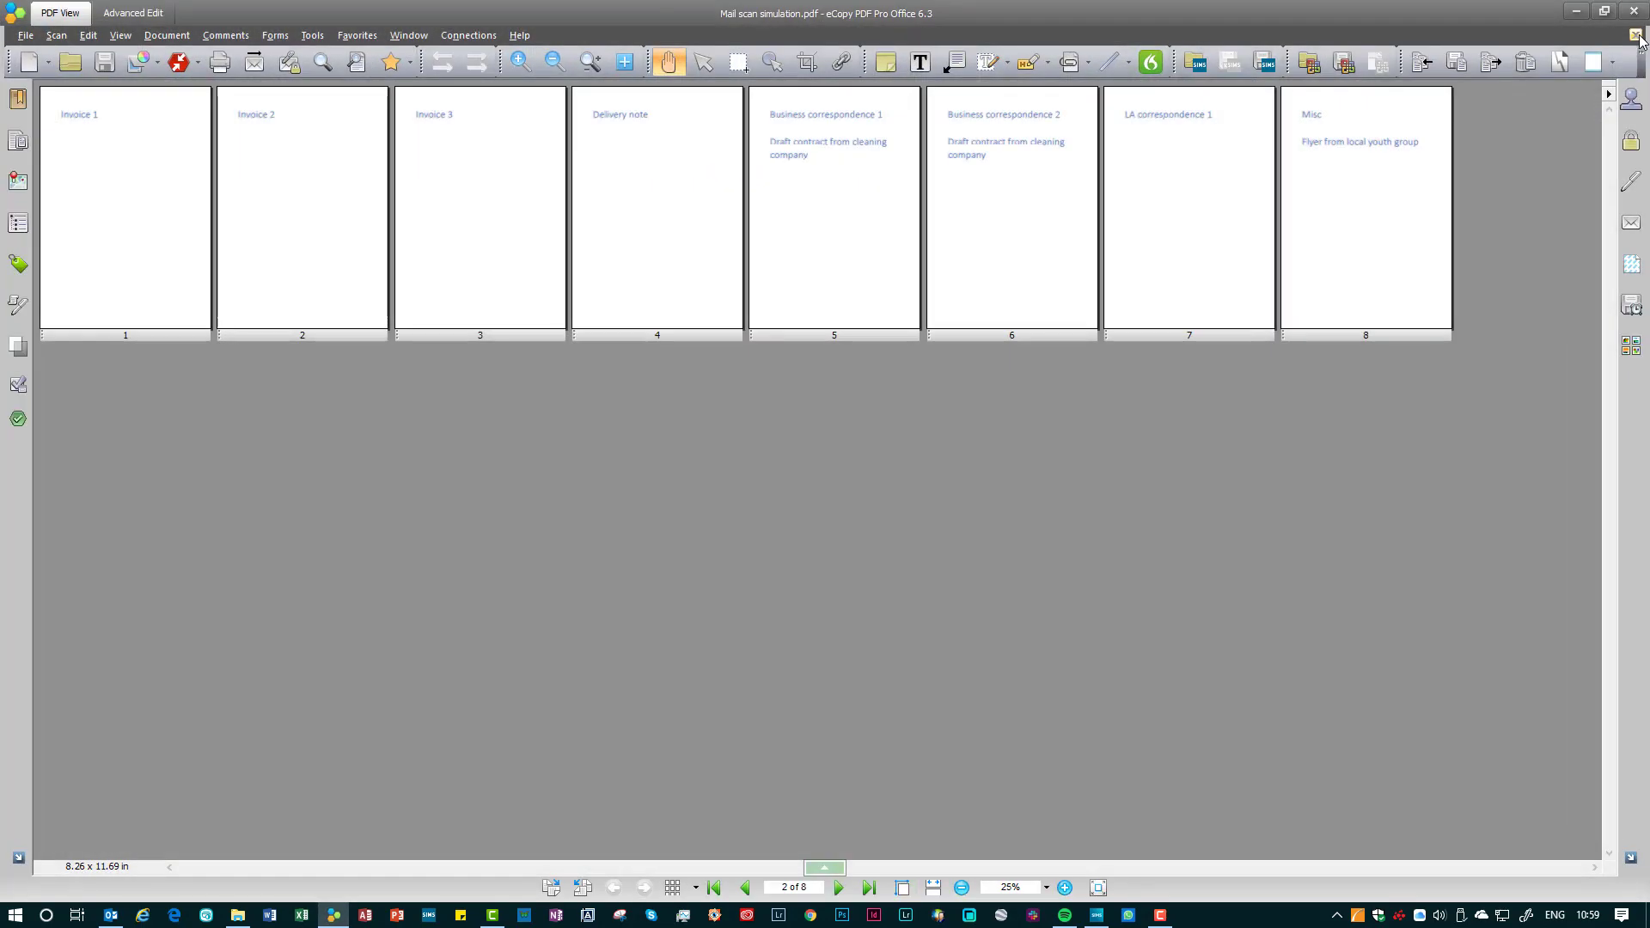
Extract the pages Invoice 1 to Invoice 3 into a separate document, deleting them from the mail scan.
click(126, 237)
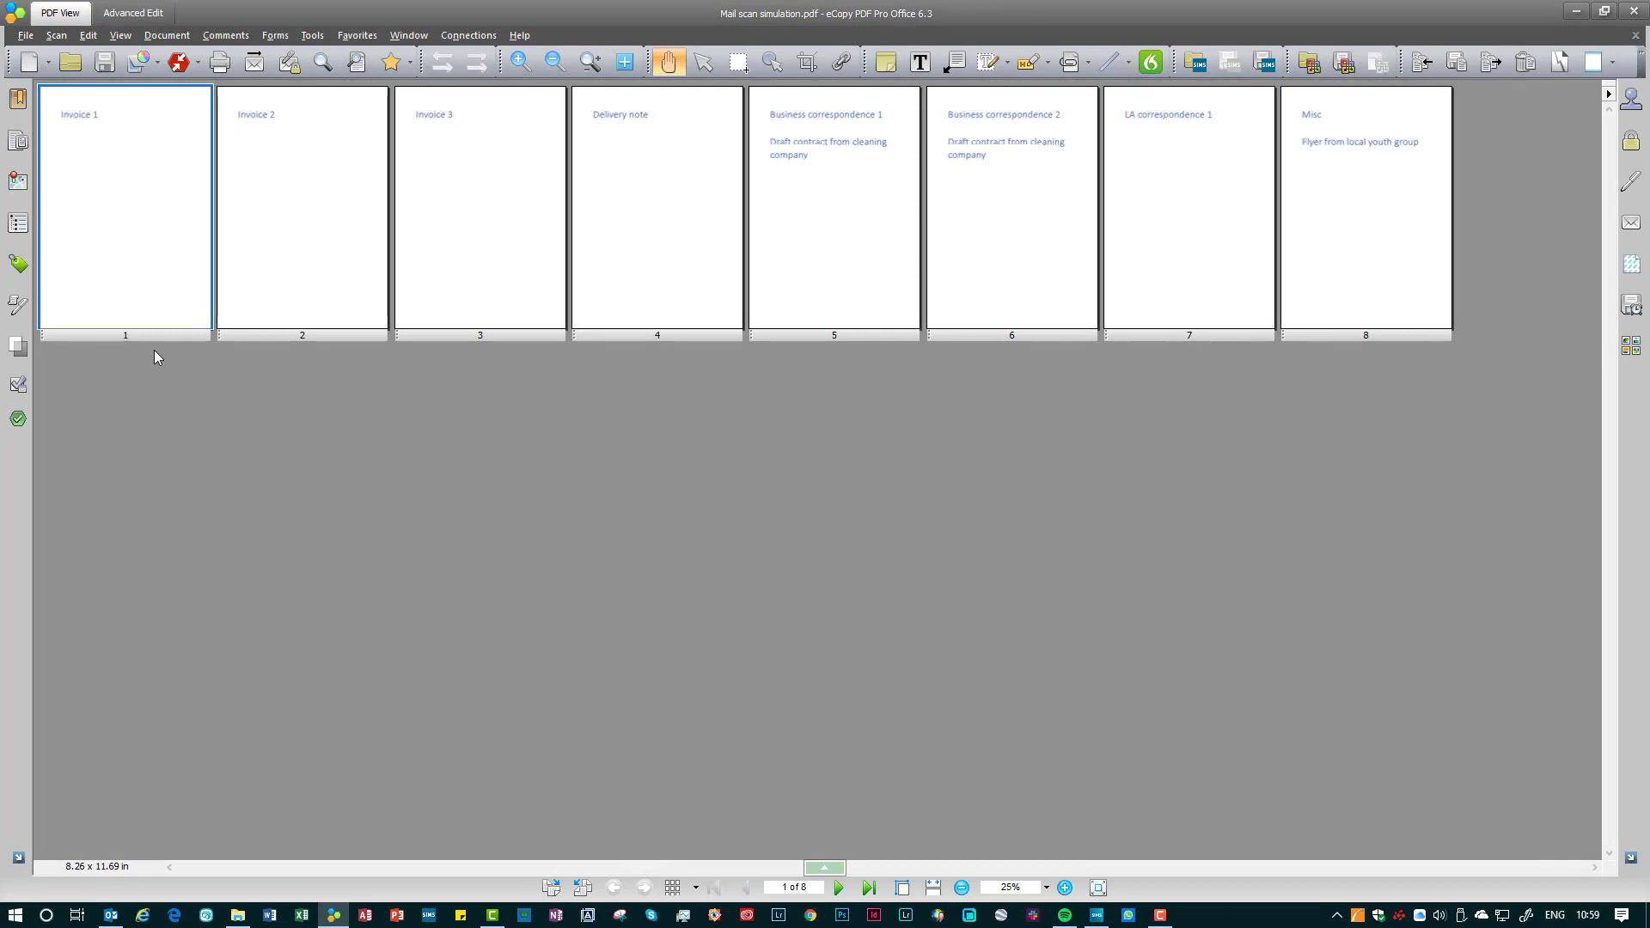
shift+click(463, 335)
right_click(462, 335)
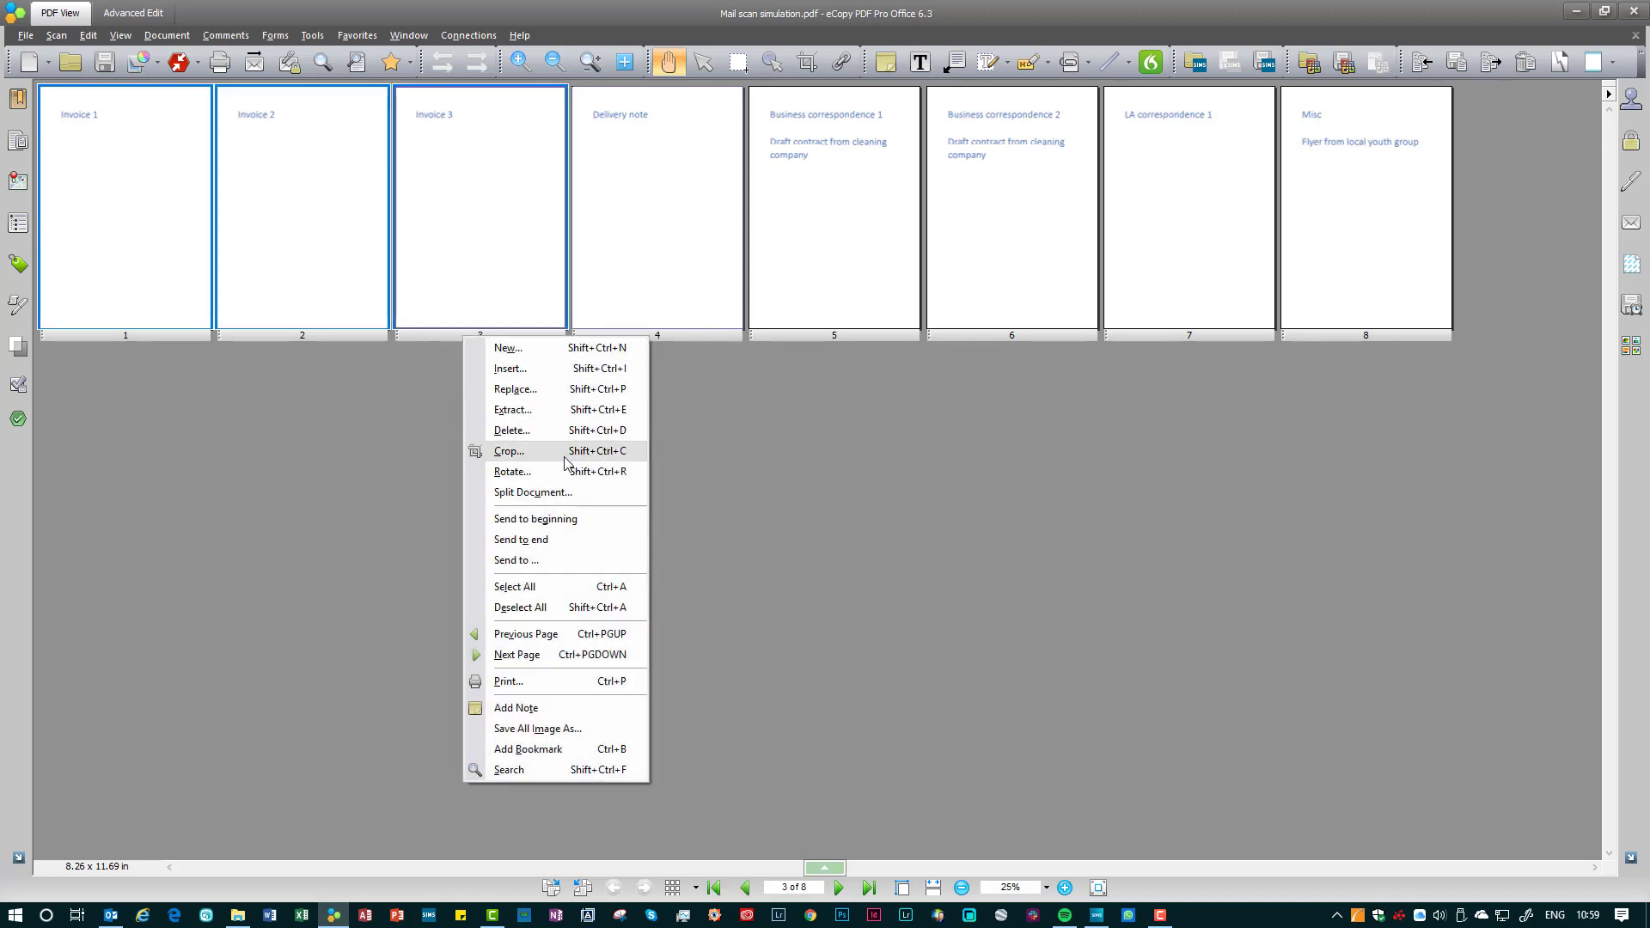
click(560, 409)
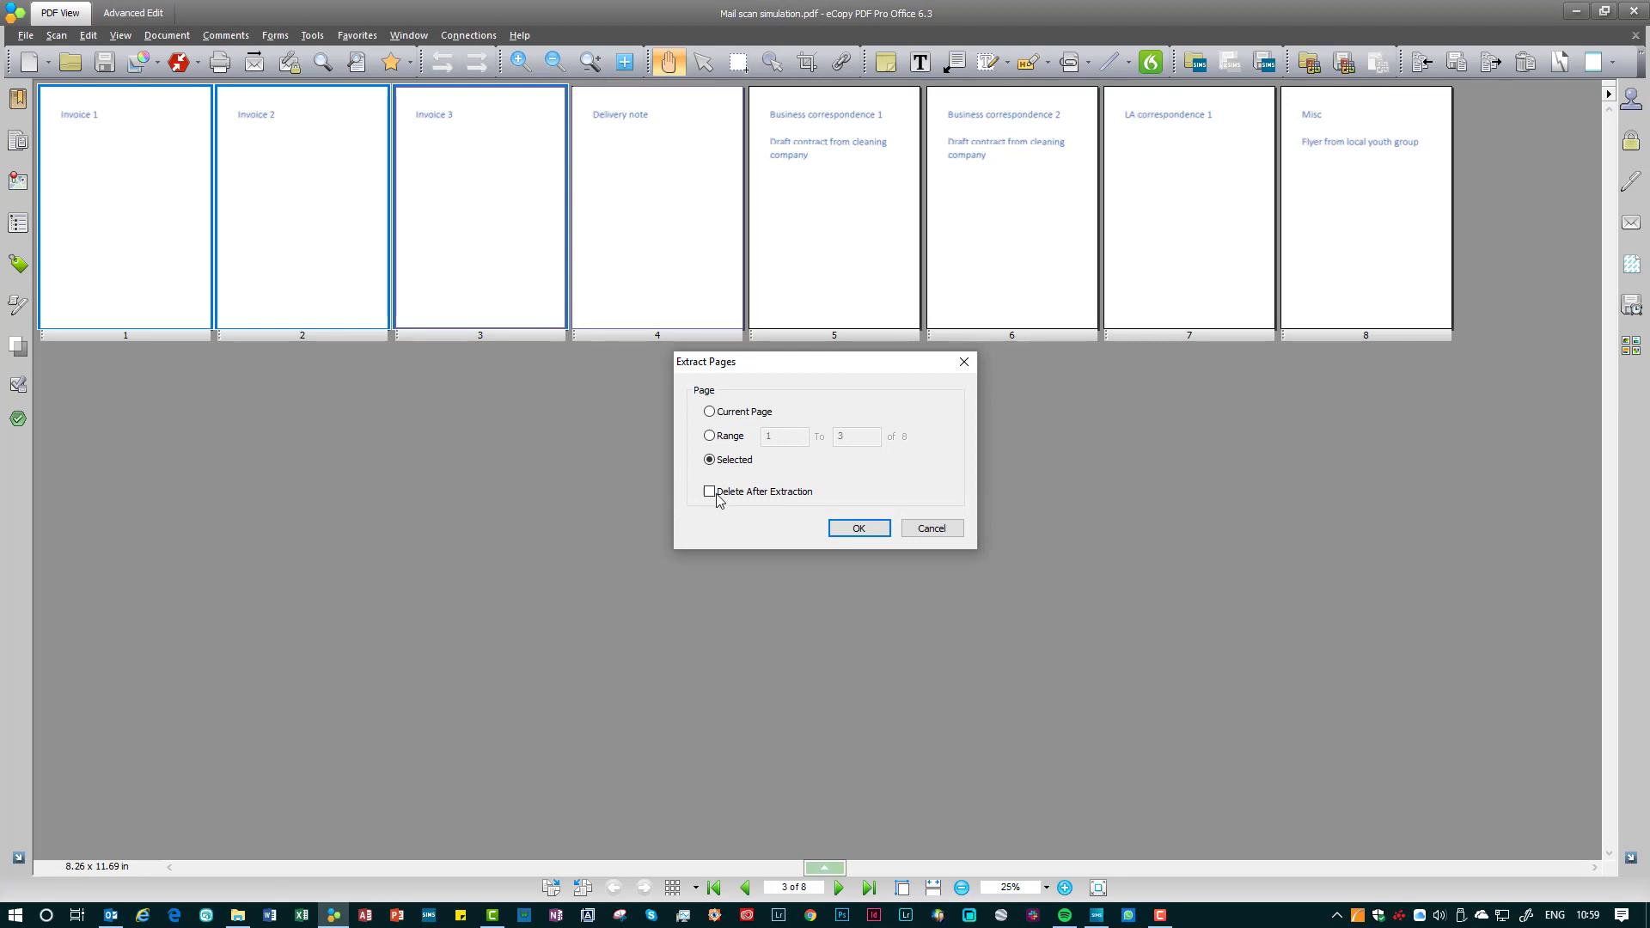
click(710, 492)
click(858, 528)
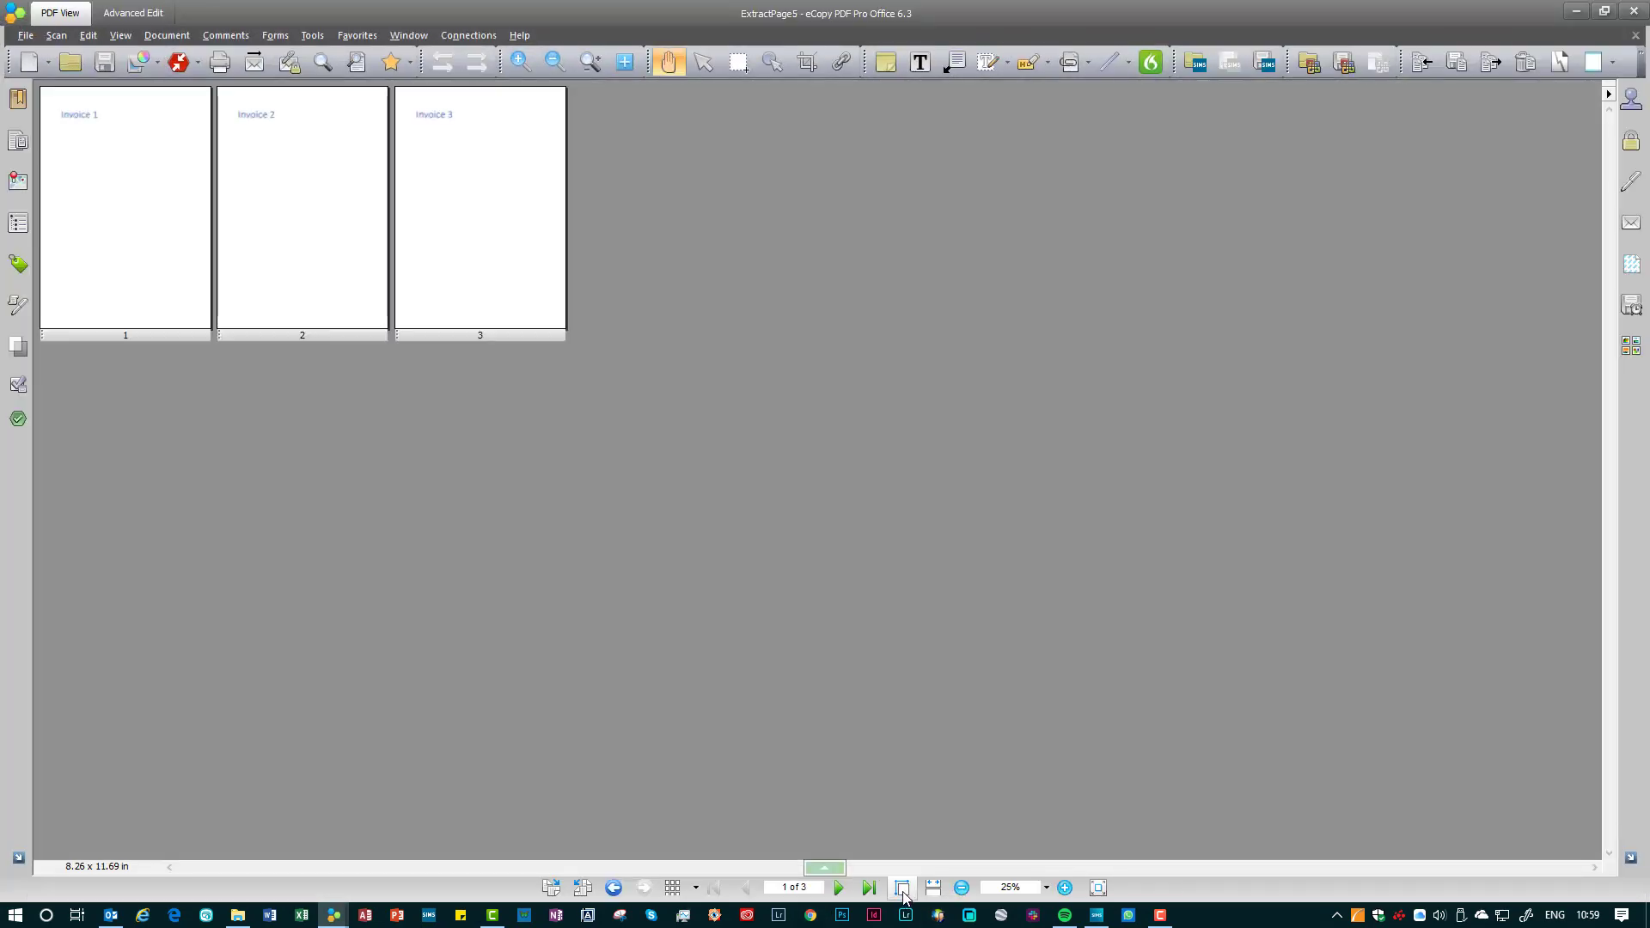
Place the dynamic Received stamp beside the heading on the Invoice 1 page, accepting the stamp identity setup.
click(903, 888)
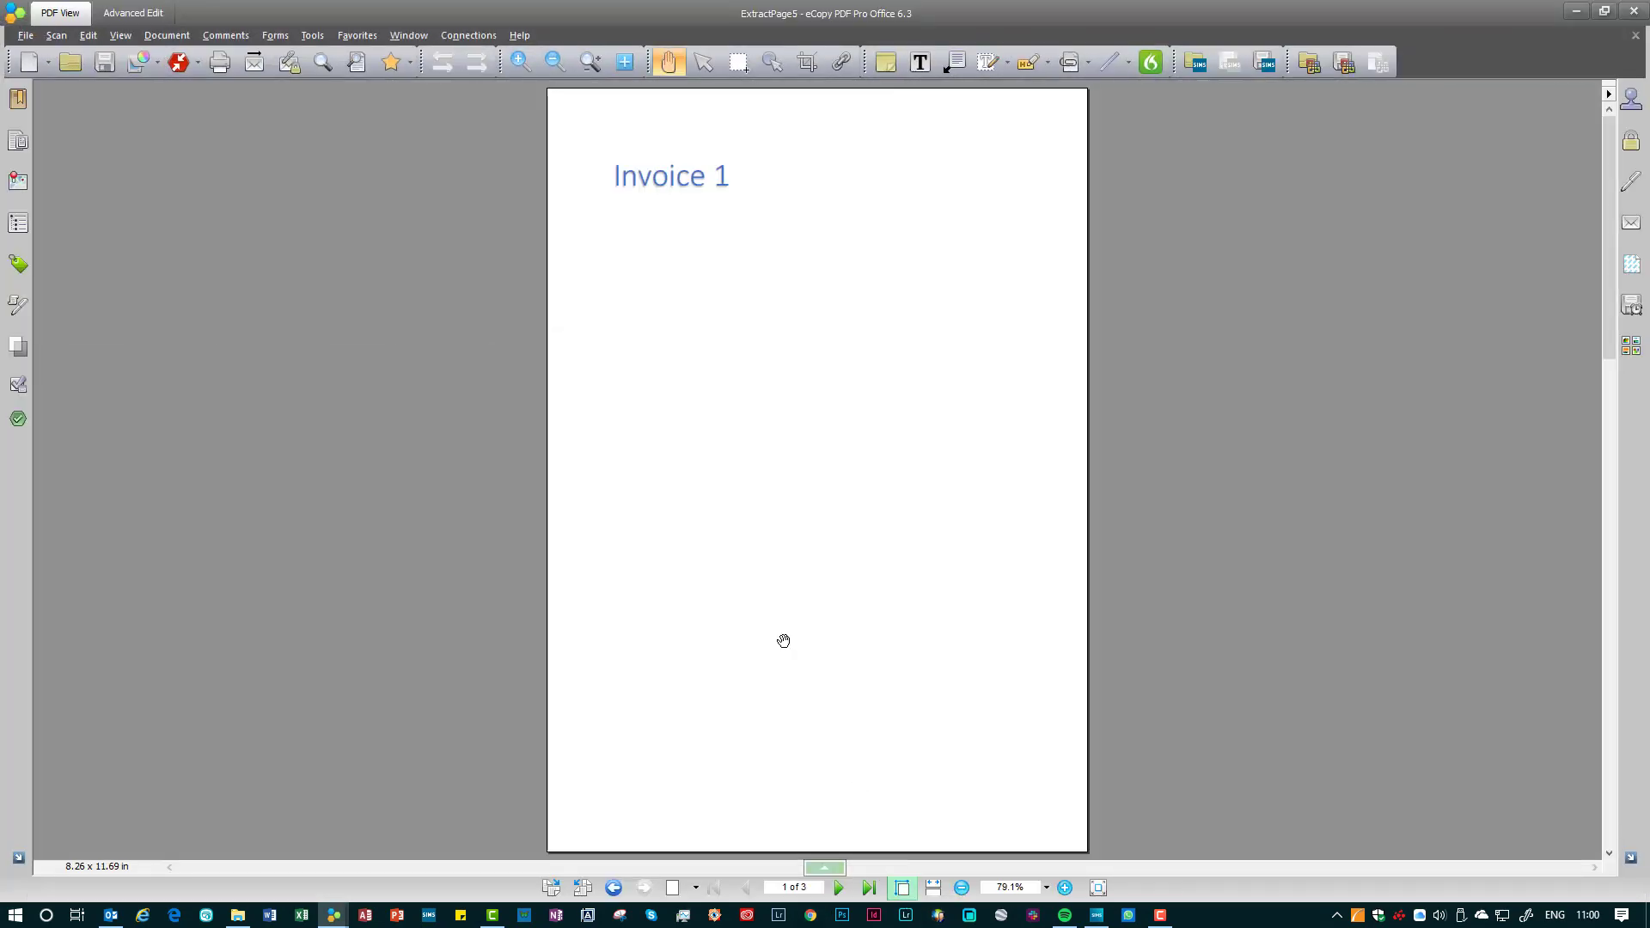
click(1631, 101)
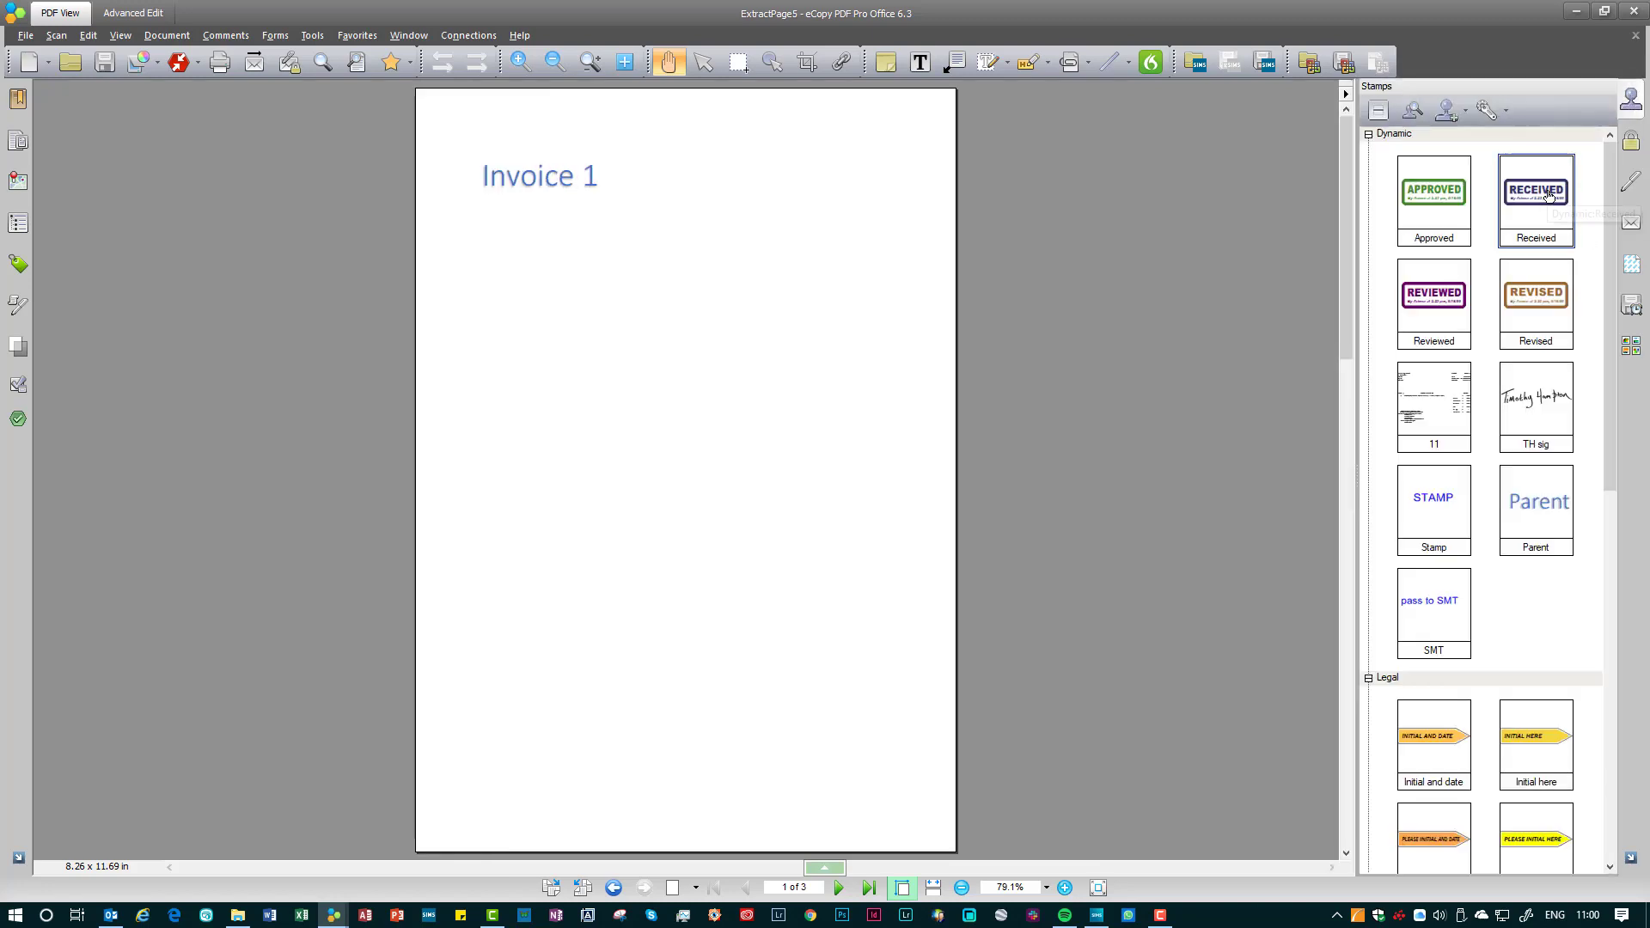
click(1548, 196)
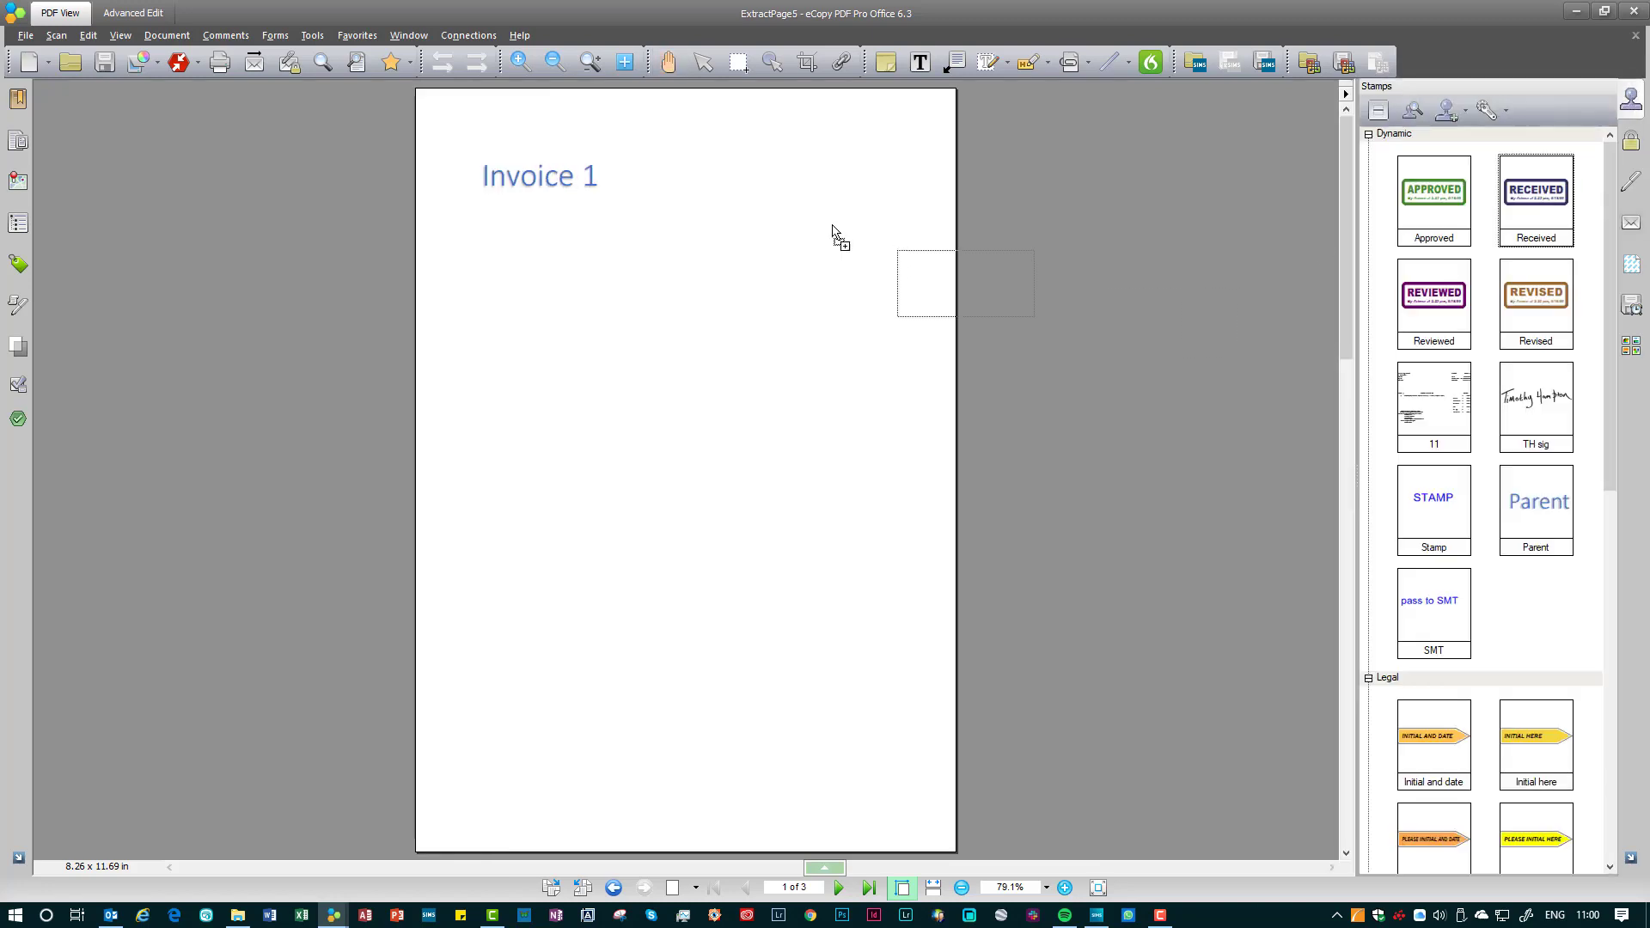
click(671, 157)
click(700, 572)
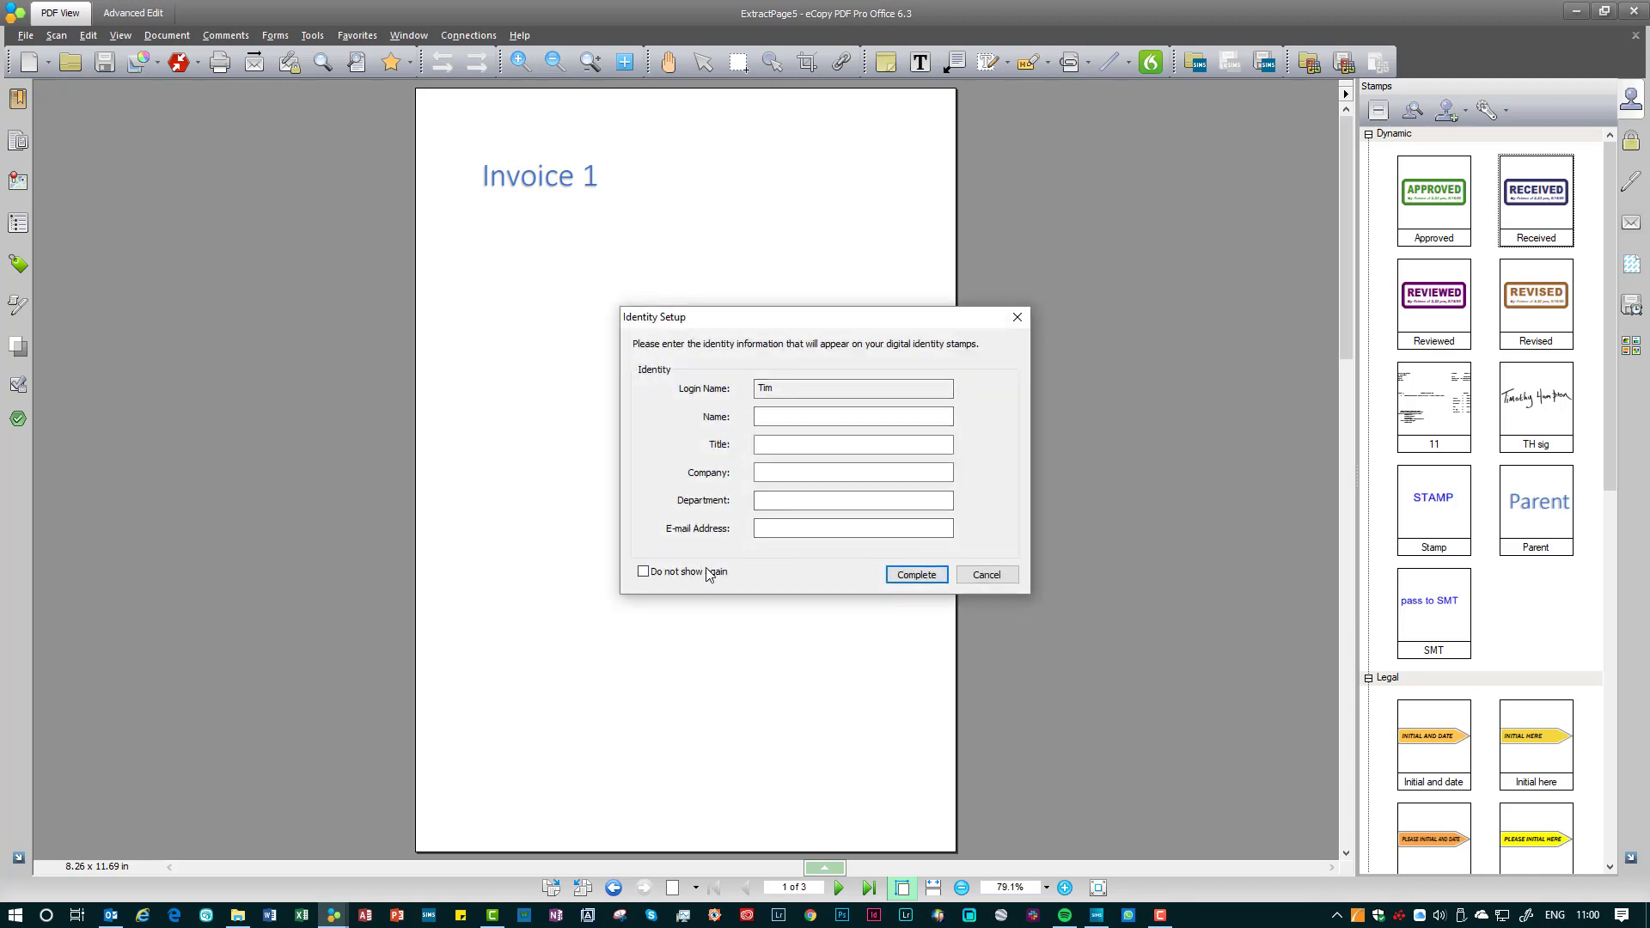
click(917, 575)
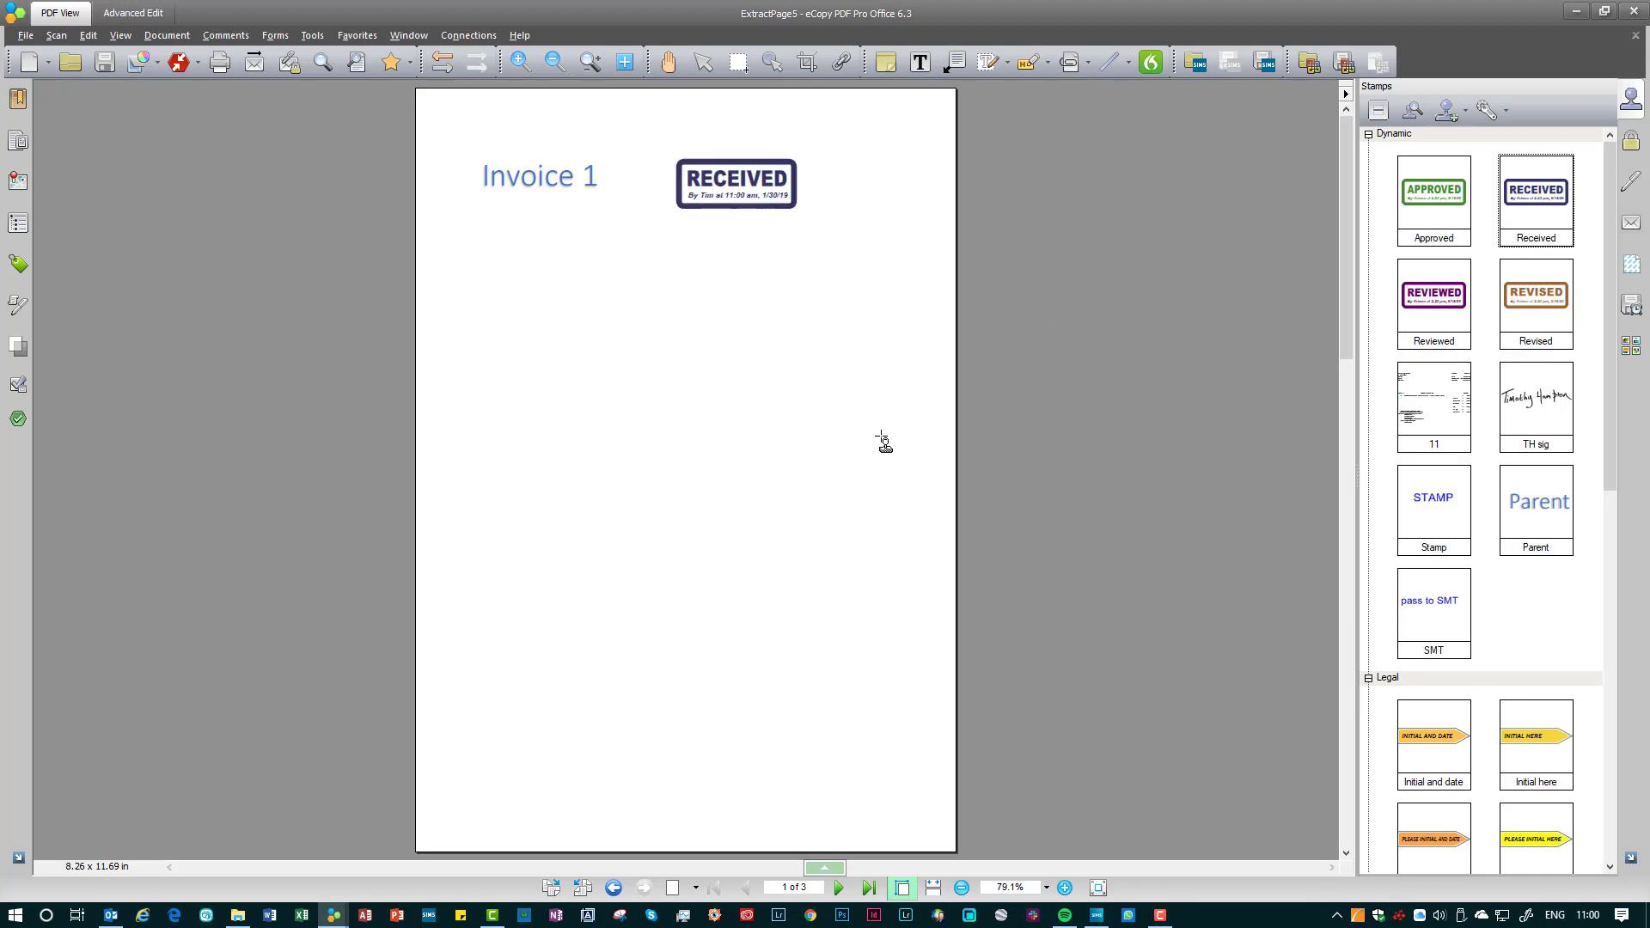
Place the dynamic Reviewed stamp beside the heading on the Invoice 2 page.
click(839, 888)
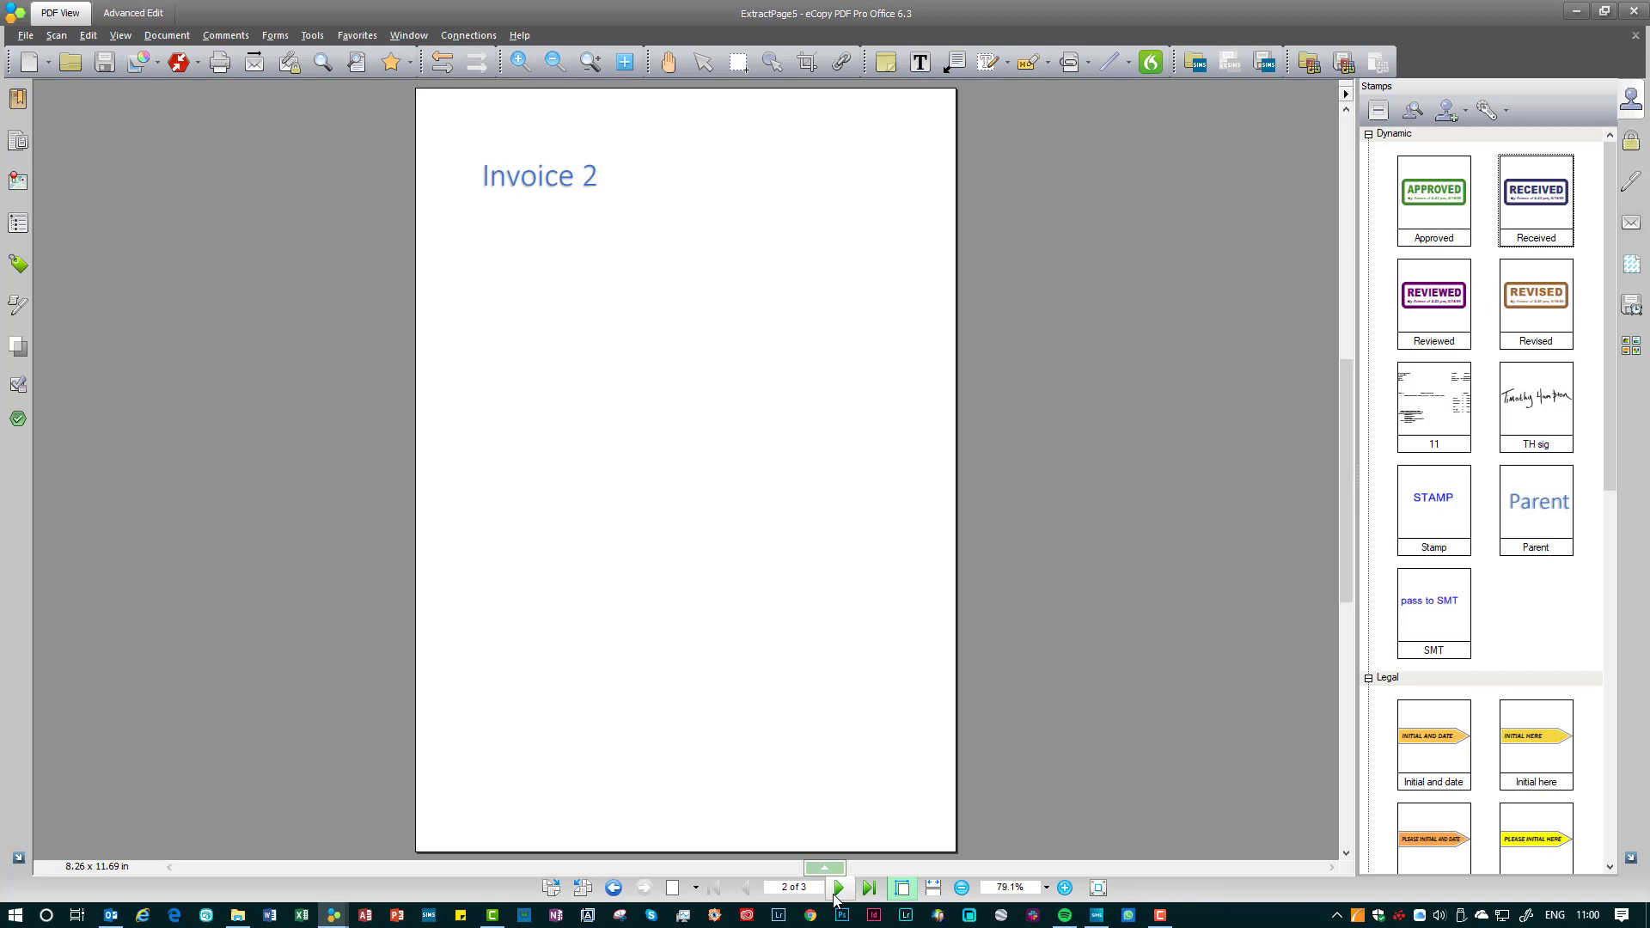
click(1467, 275)
click(756, 168)
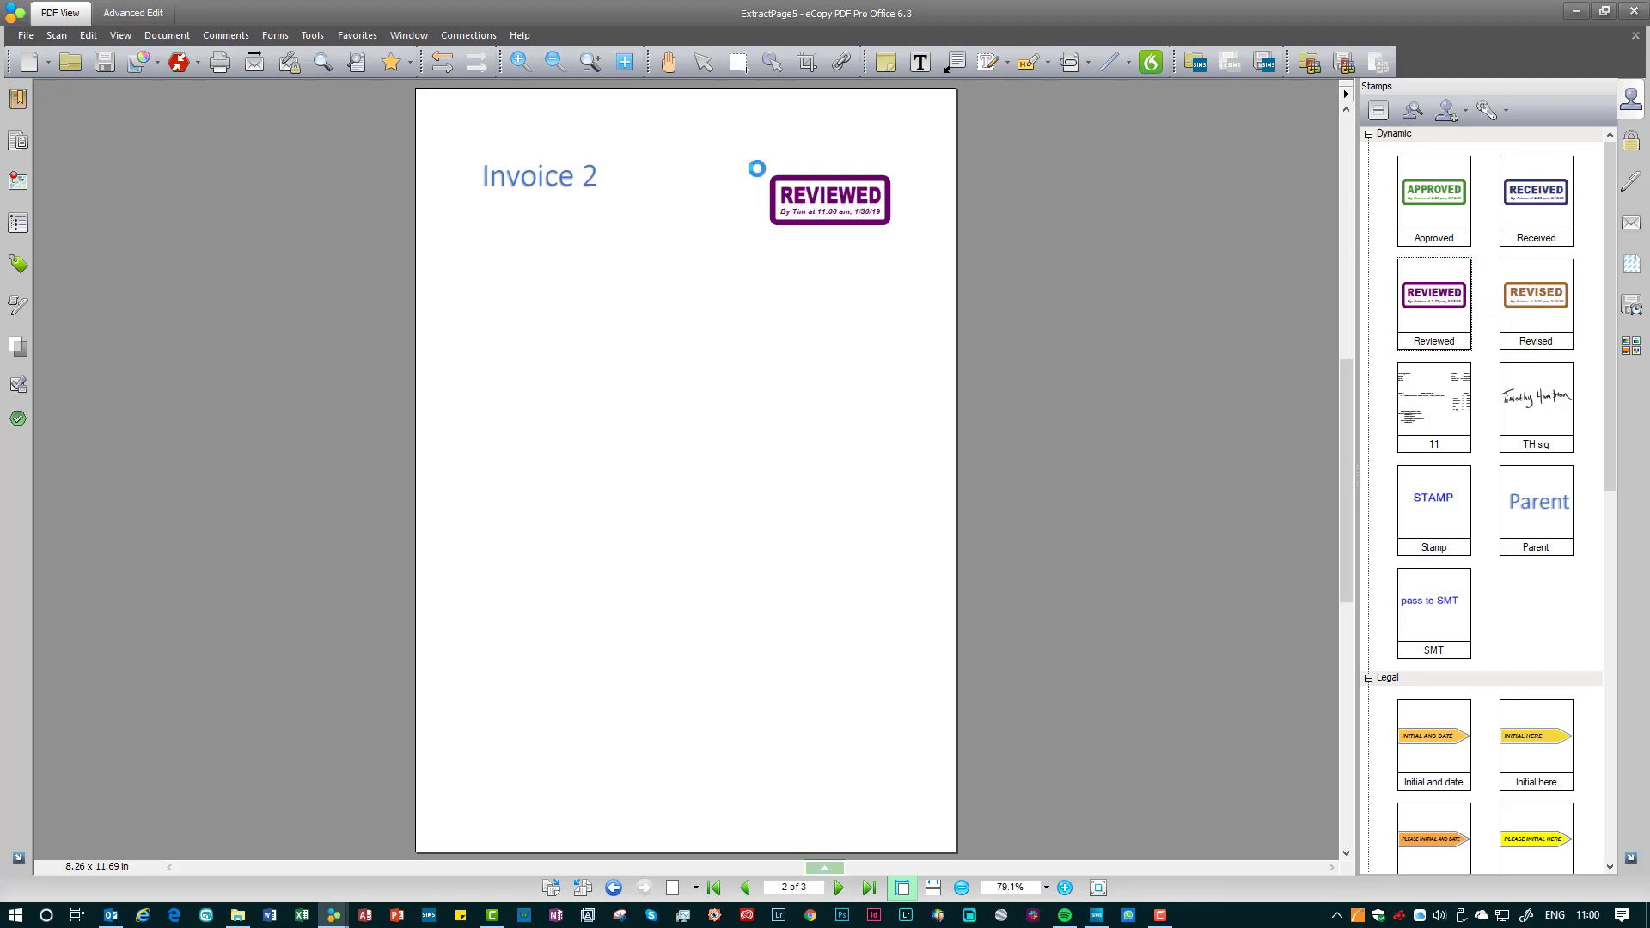
Add a text box reading "PASSED" below the heading on the Invoice 2 page.
click(919, 62)
mouse_move(568, 359)
mouse_down()
mouse_move(637, 433)
mouse_move(736, 460)
mouse_move(776, 435)
mouse_up()
text(PASSED)
Create a custom stamp from the area around the PASSED text, in the Dynamic group with the name "Passed".
click(736, 65)
drag(564, 353, 624, 384)
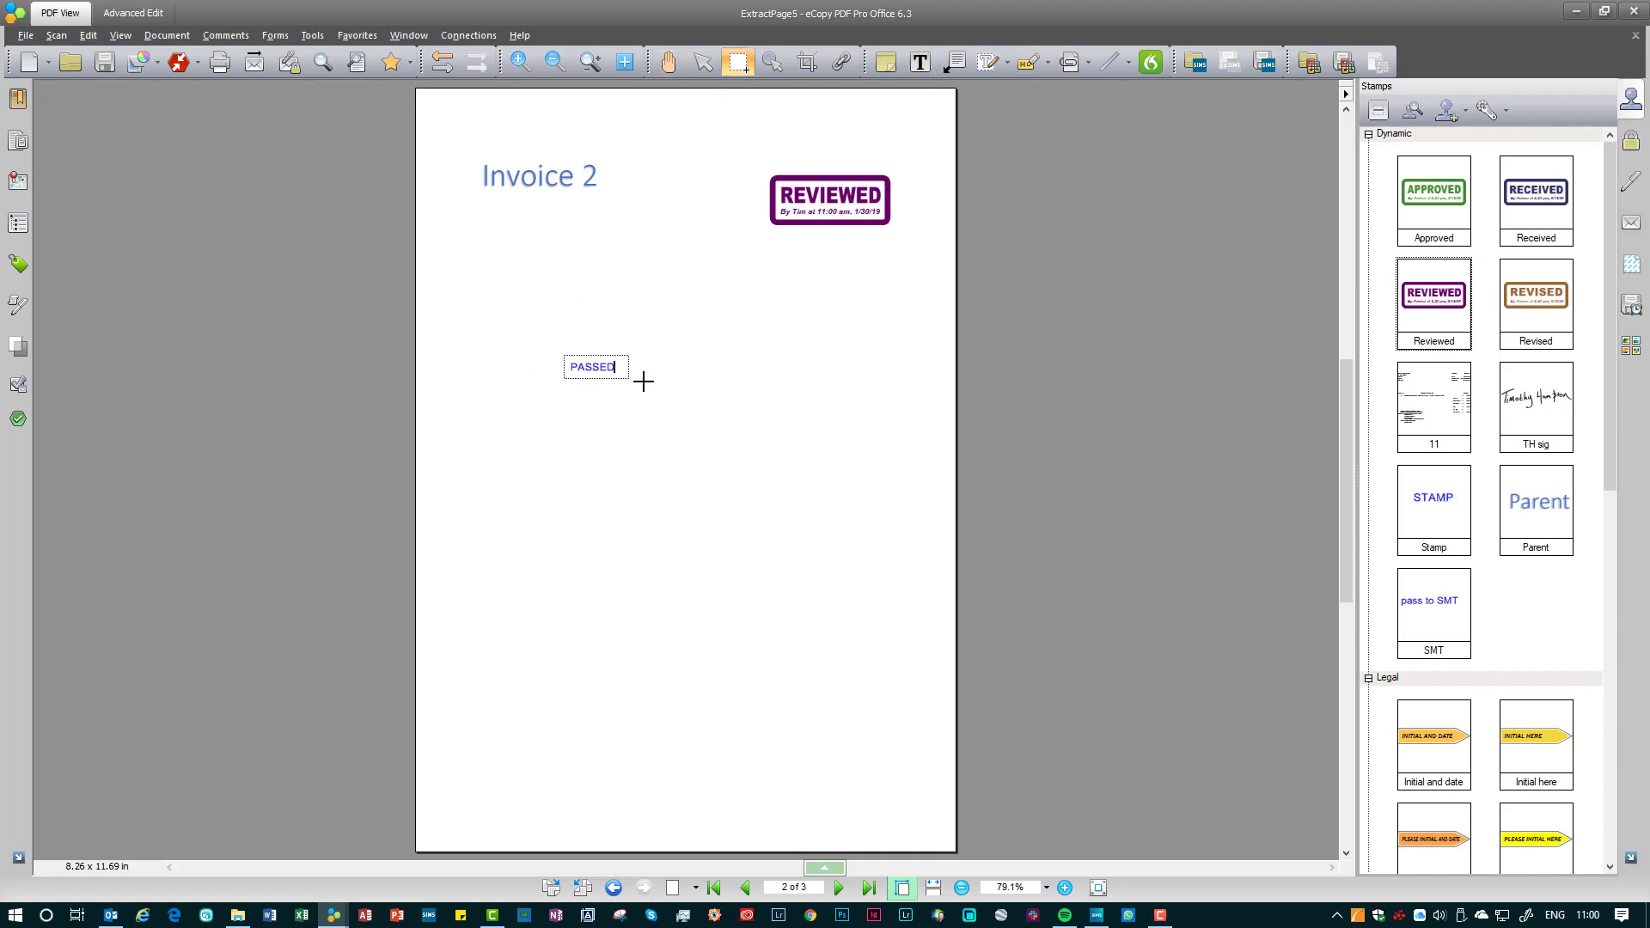
right_click(606, 368)
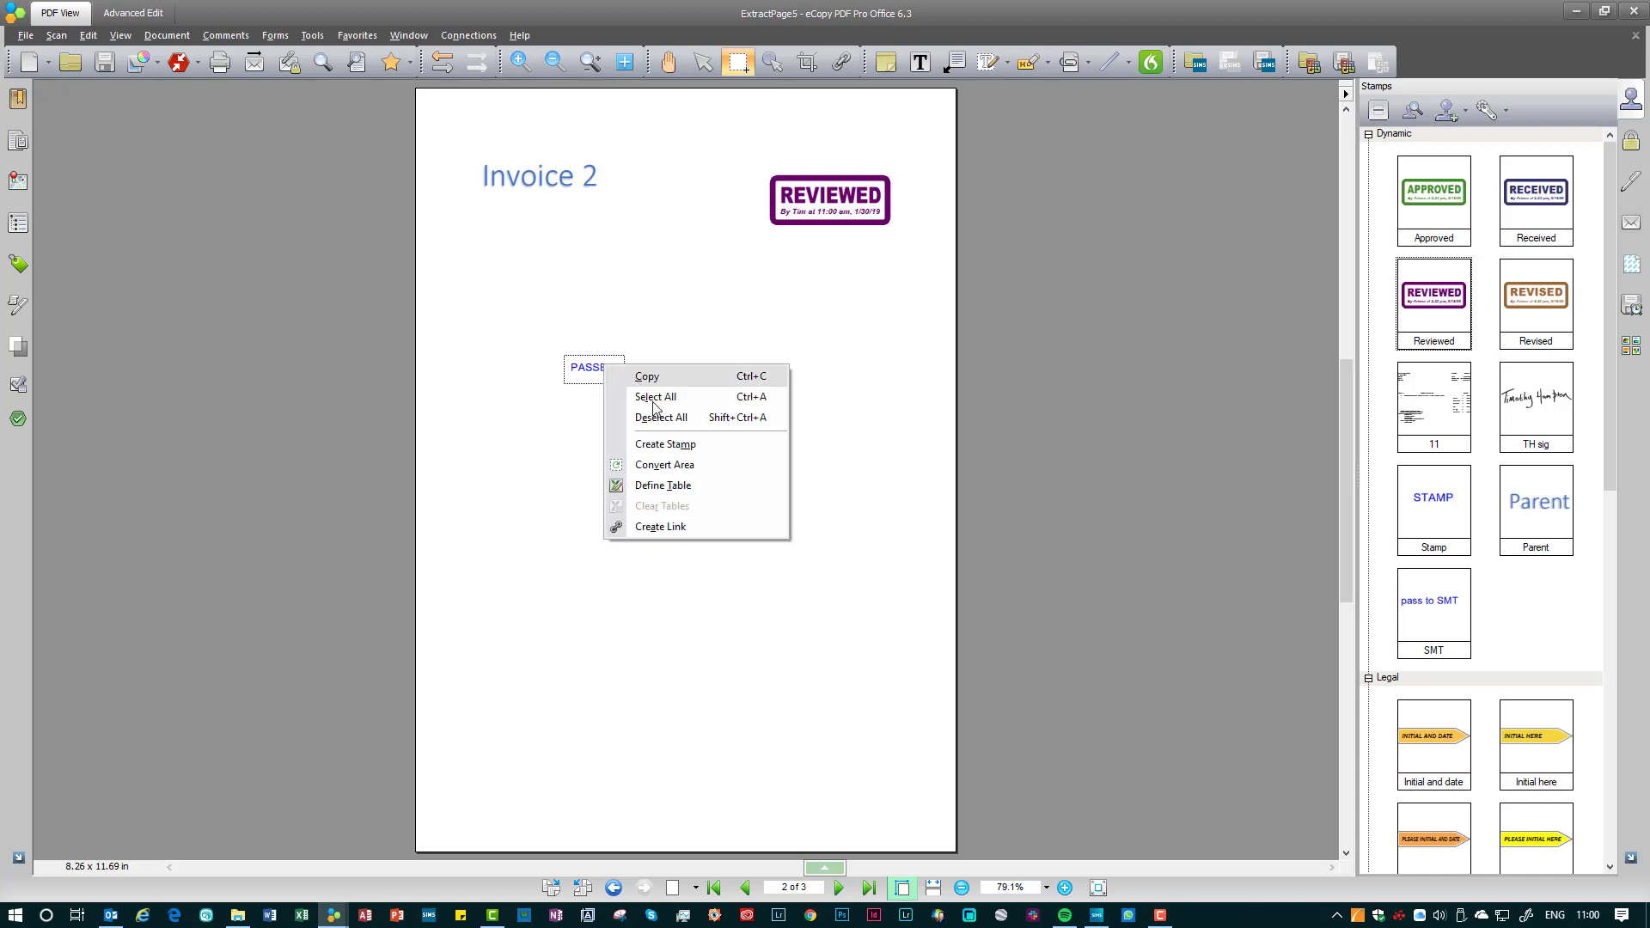
click(663, 445)
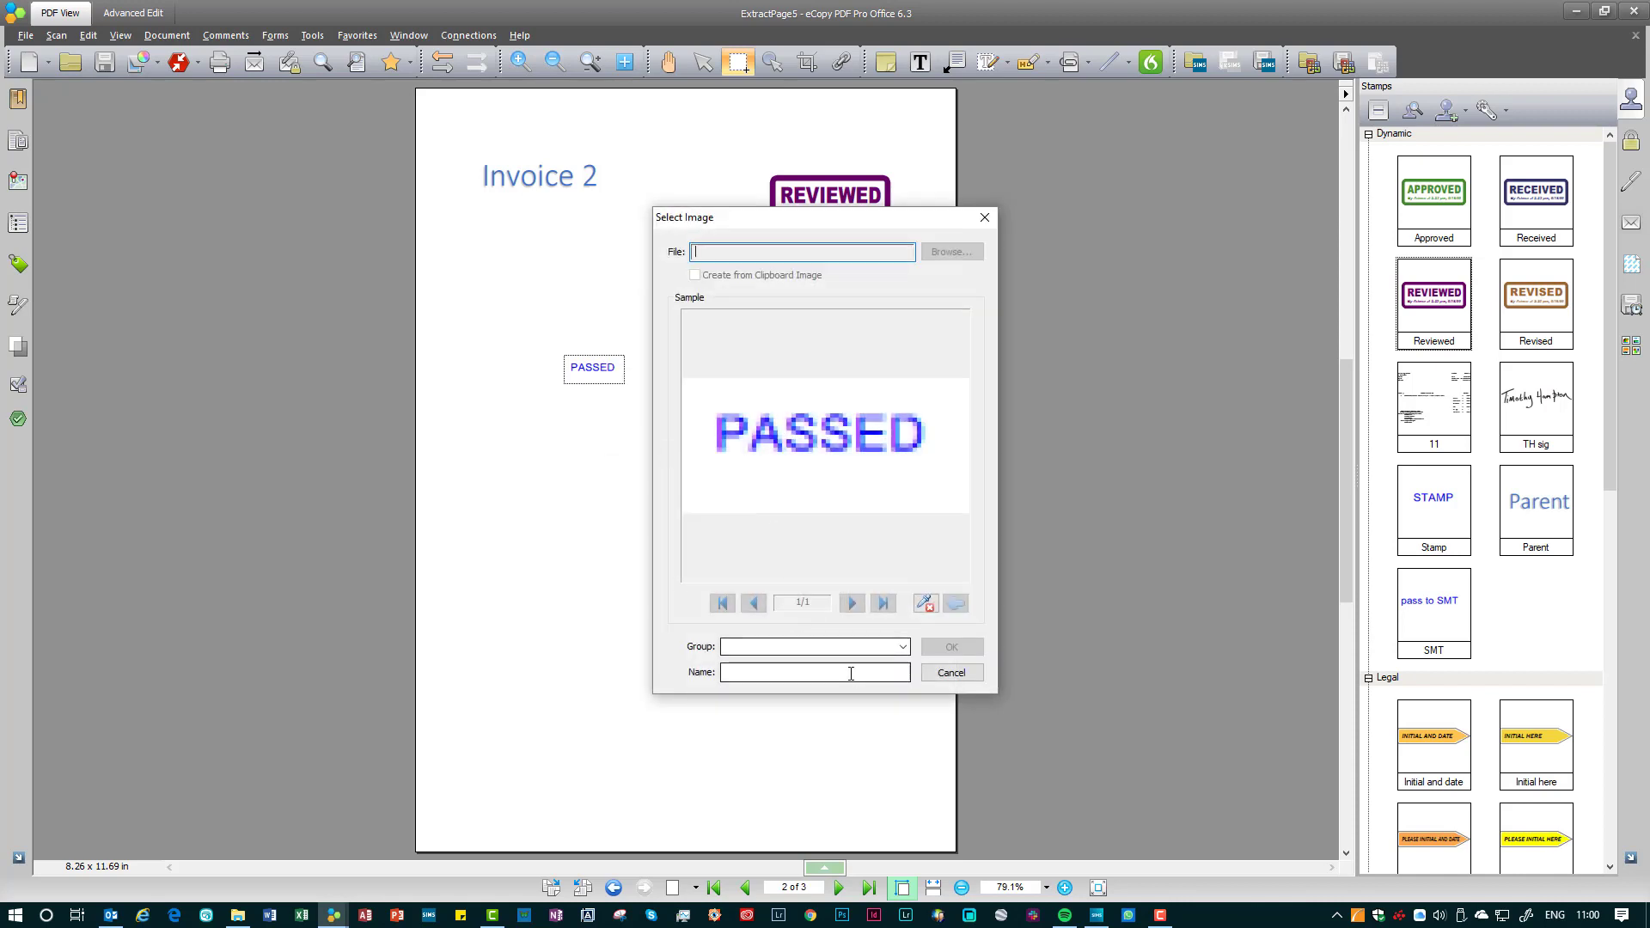
click(903, 646)
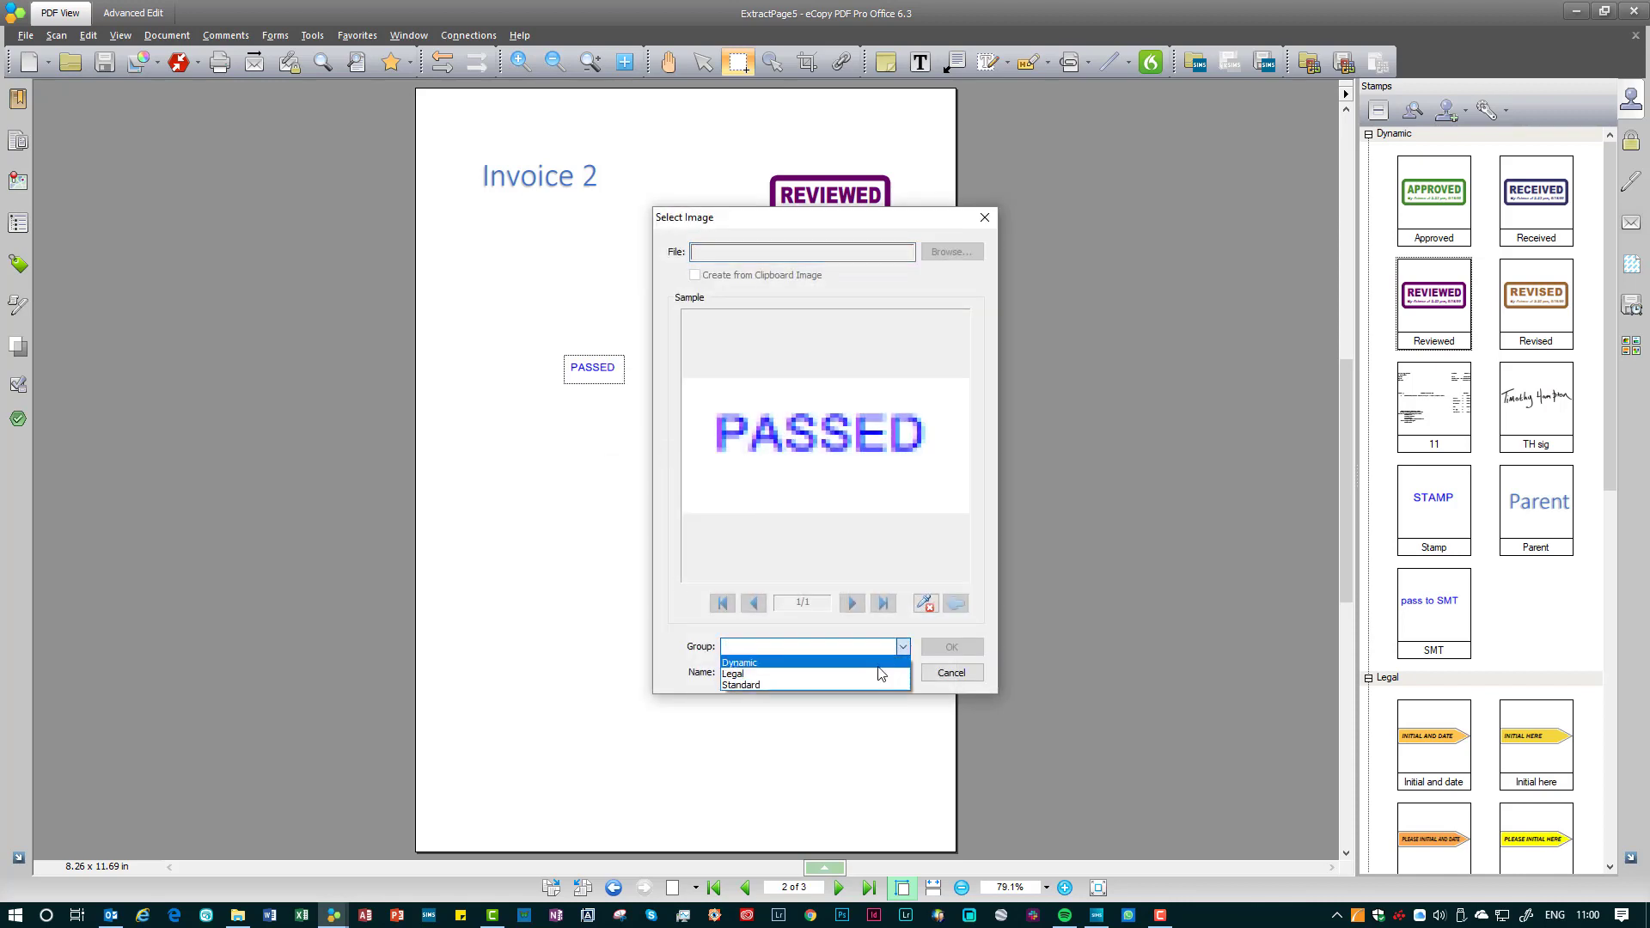
click(878, 665)
click(843, 675)
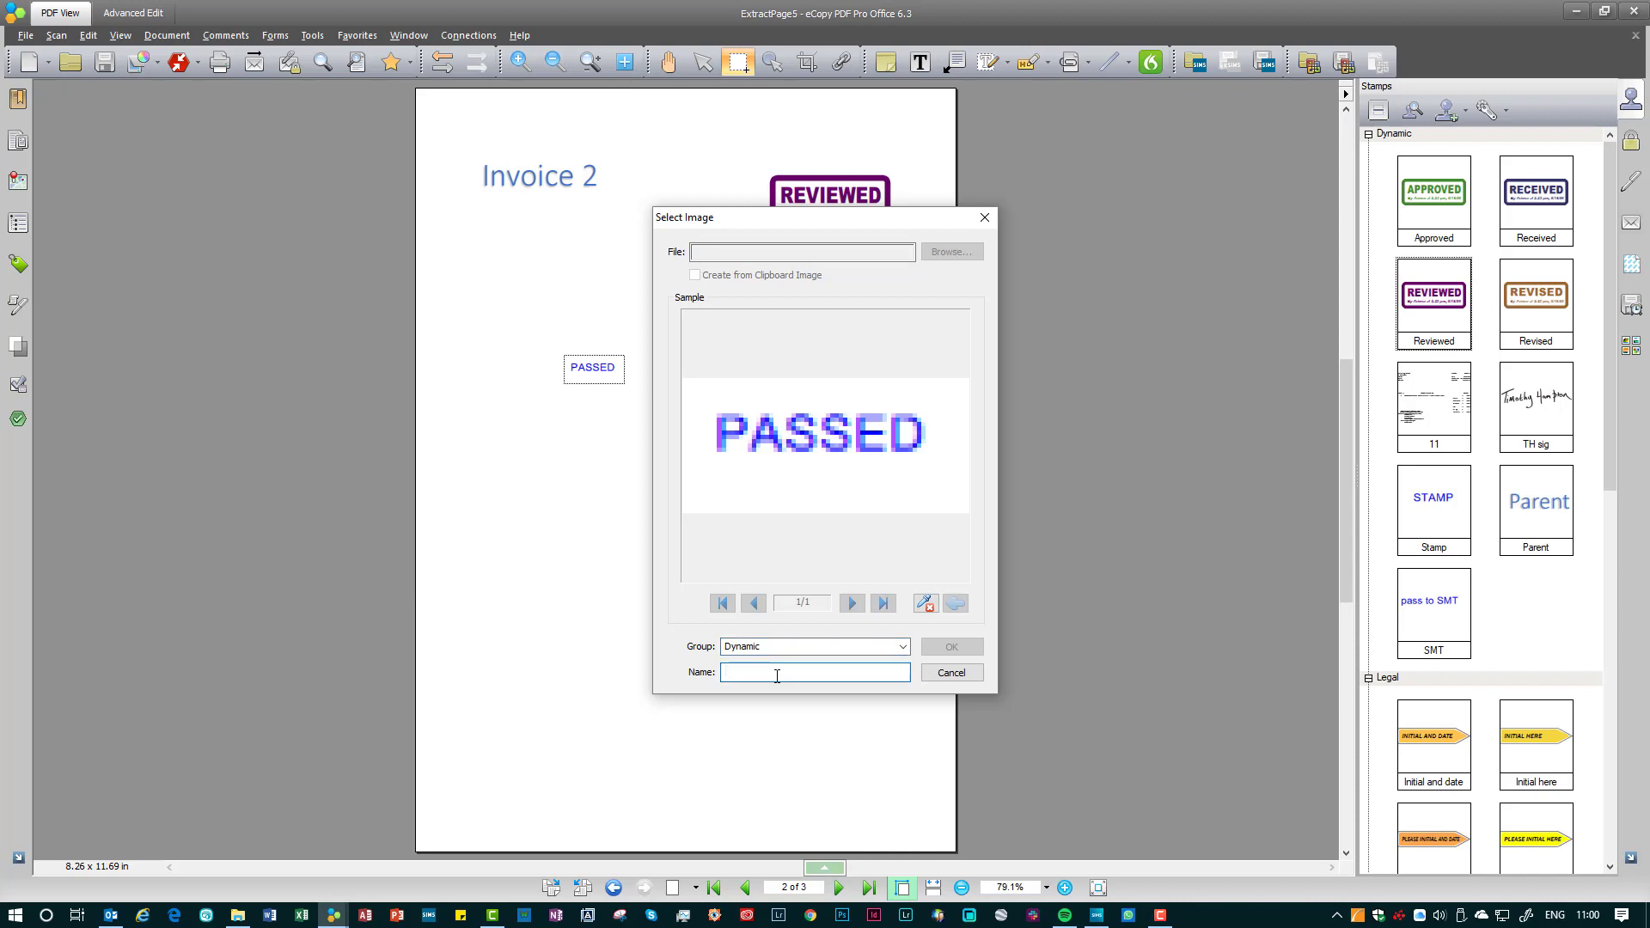
text(Passed)
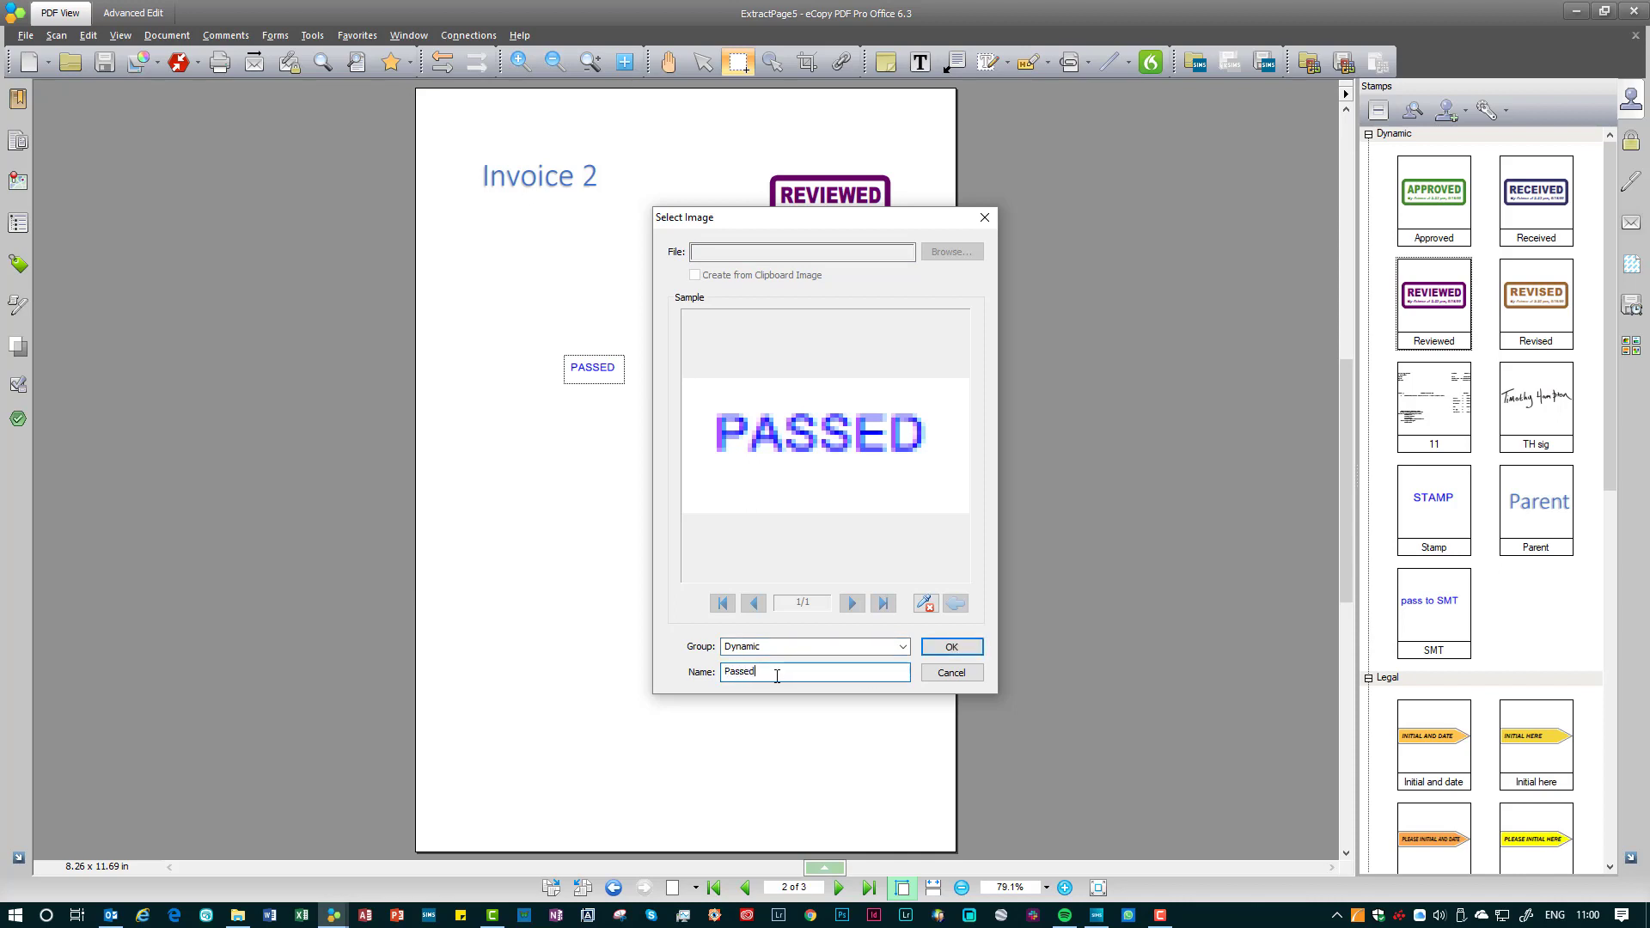
key(Return)
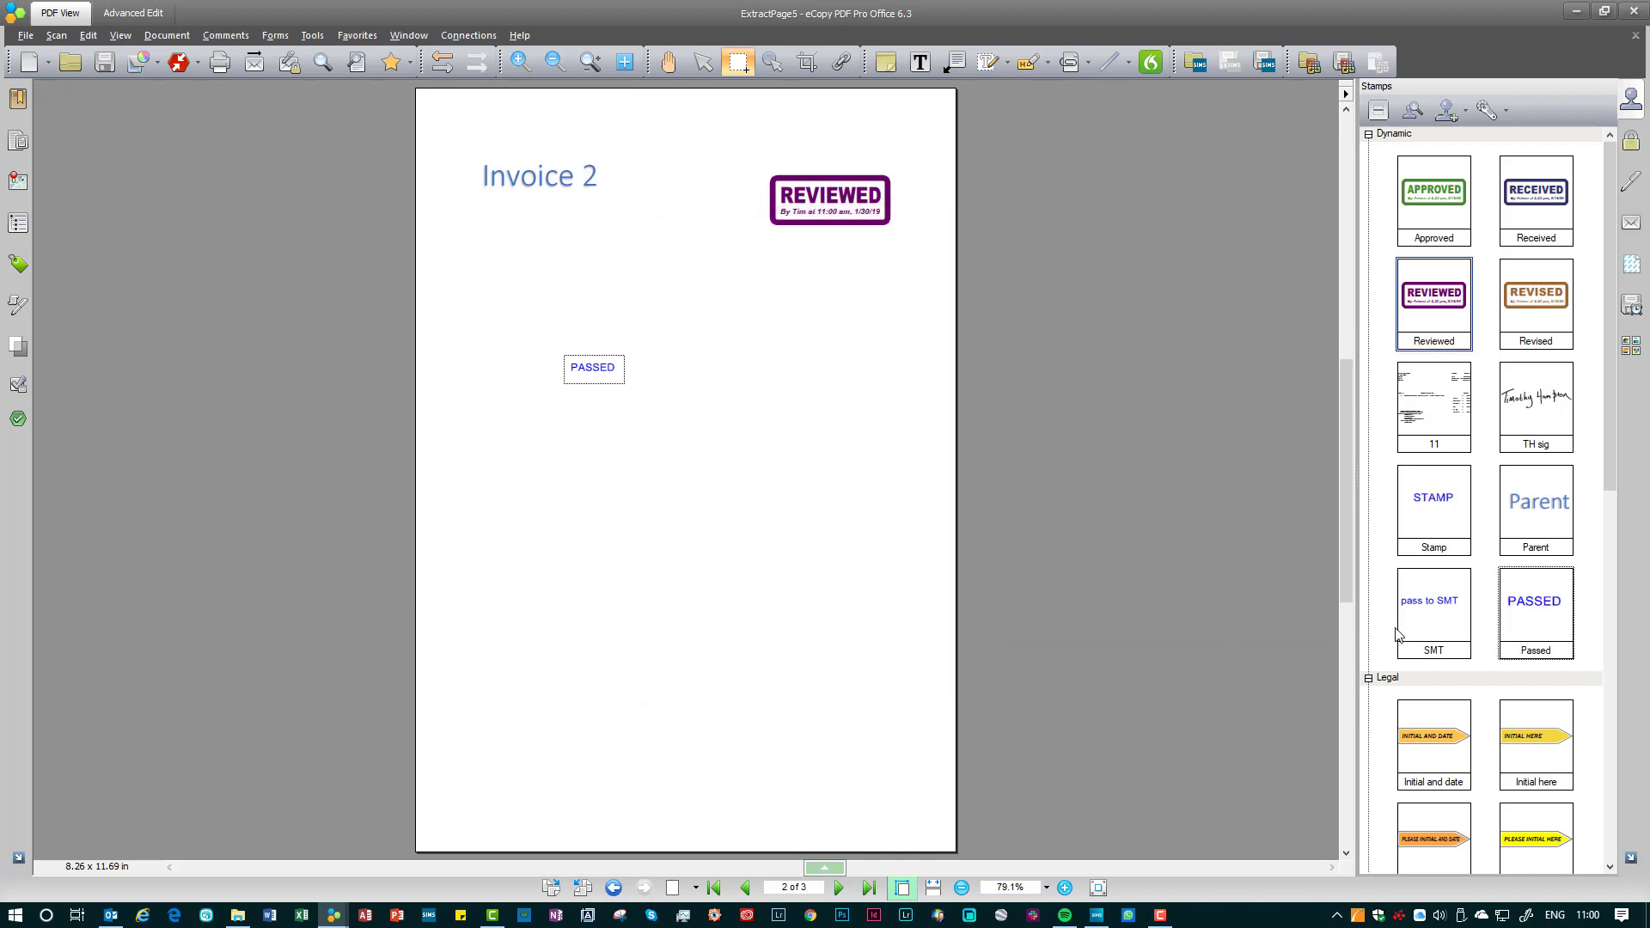
Place the new Passed stamp below the PASSED text on the Invoice 2 page.
click(1536, 608)
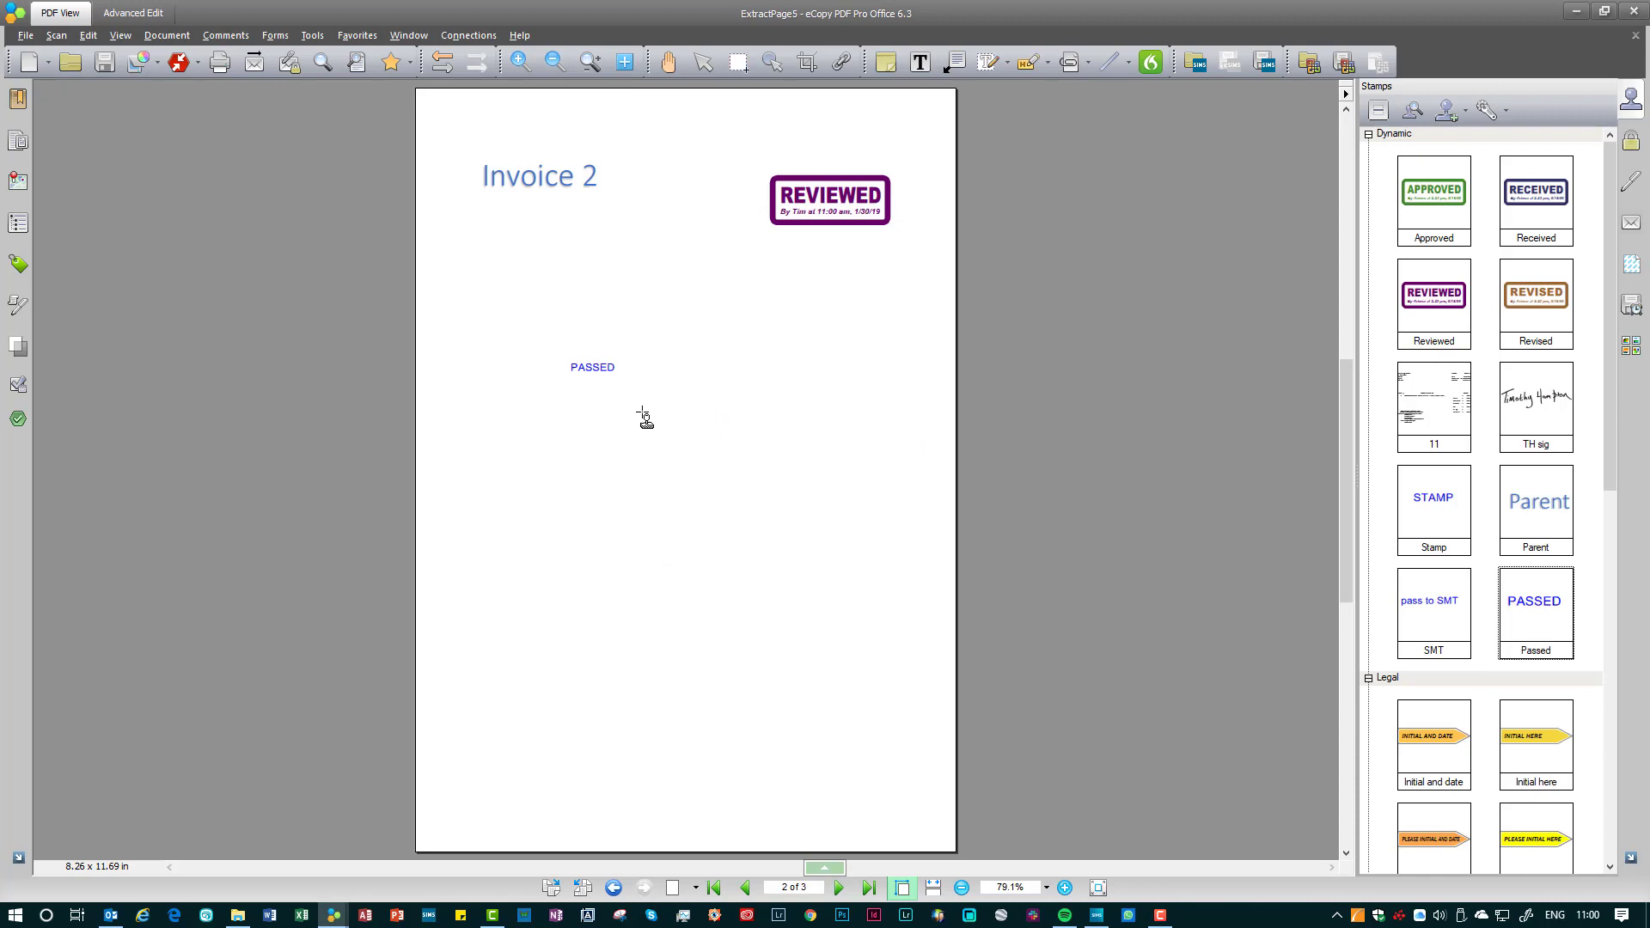
click(703, 62)
drag(1558, 616, 553, 442)
click(703, 61)
E-mail the whole invoice document to the intended recipient, and close the document to return to the mail scan.
click(253, 62)
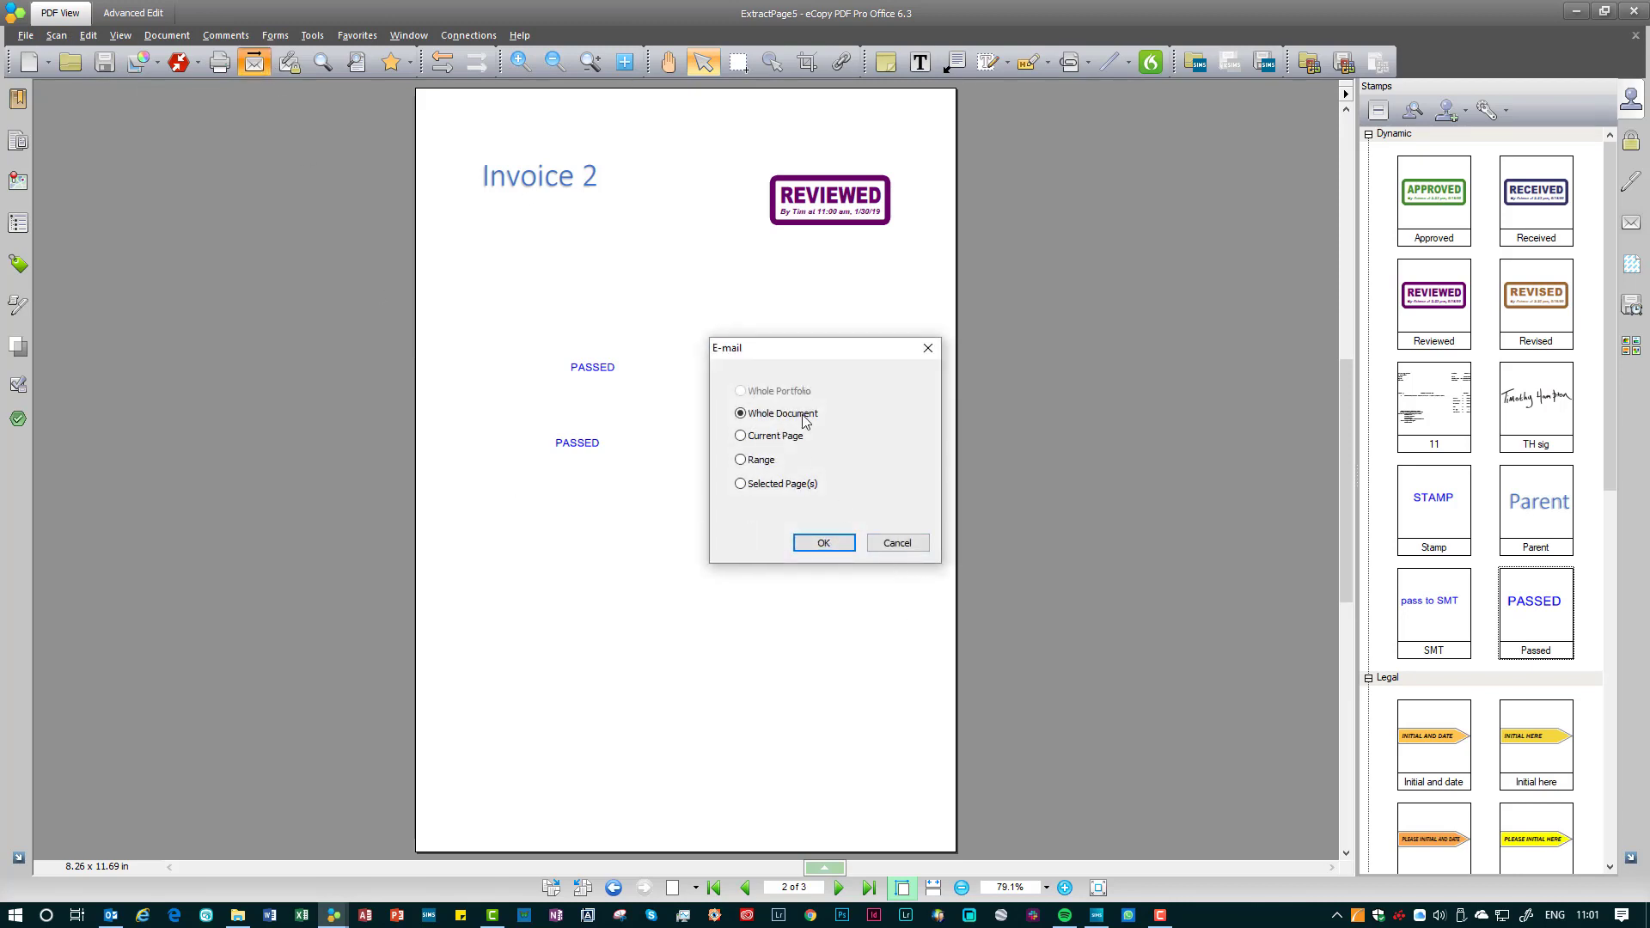
click(809, 544)
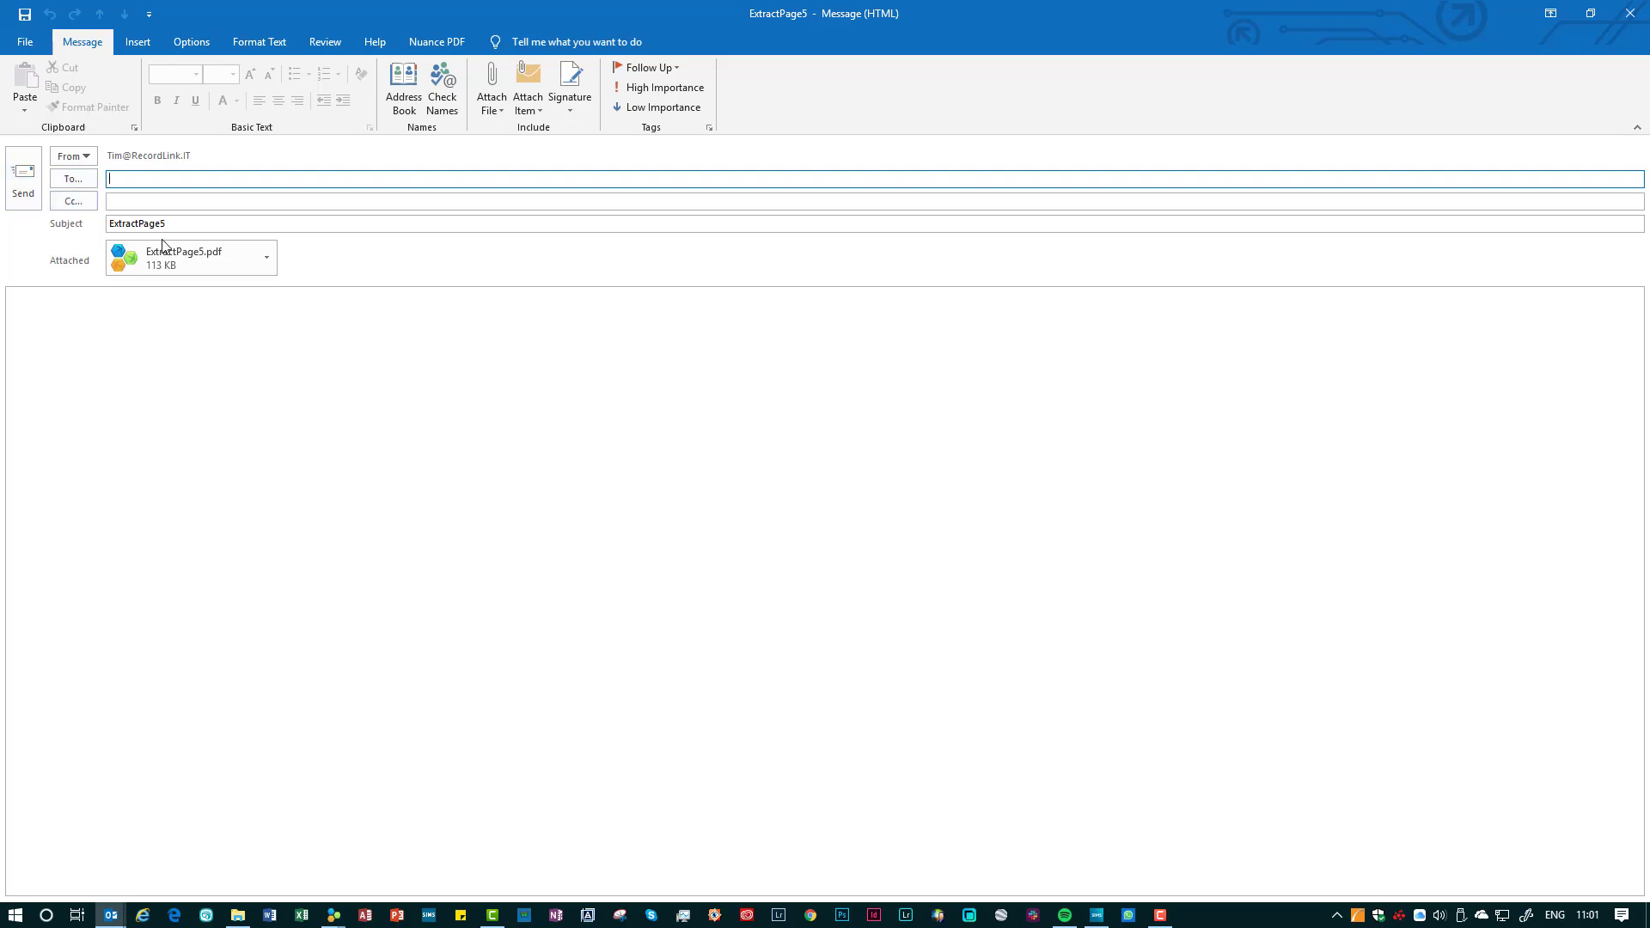
text(Tim)
key(Return)
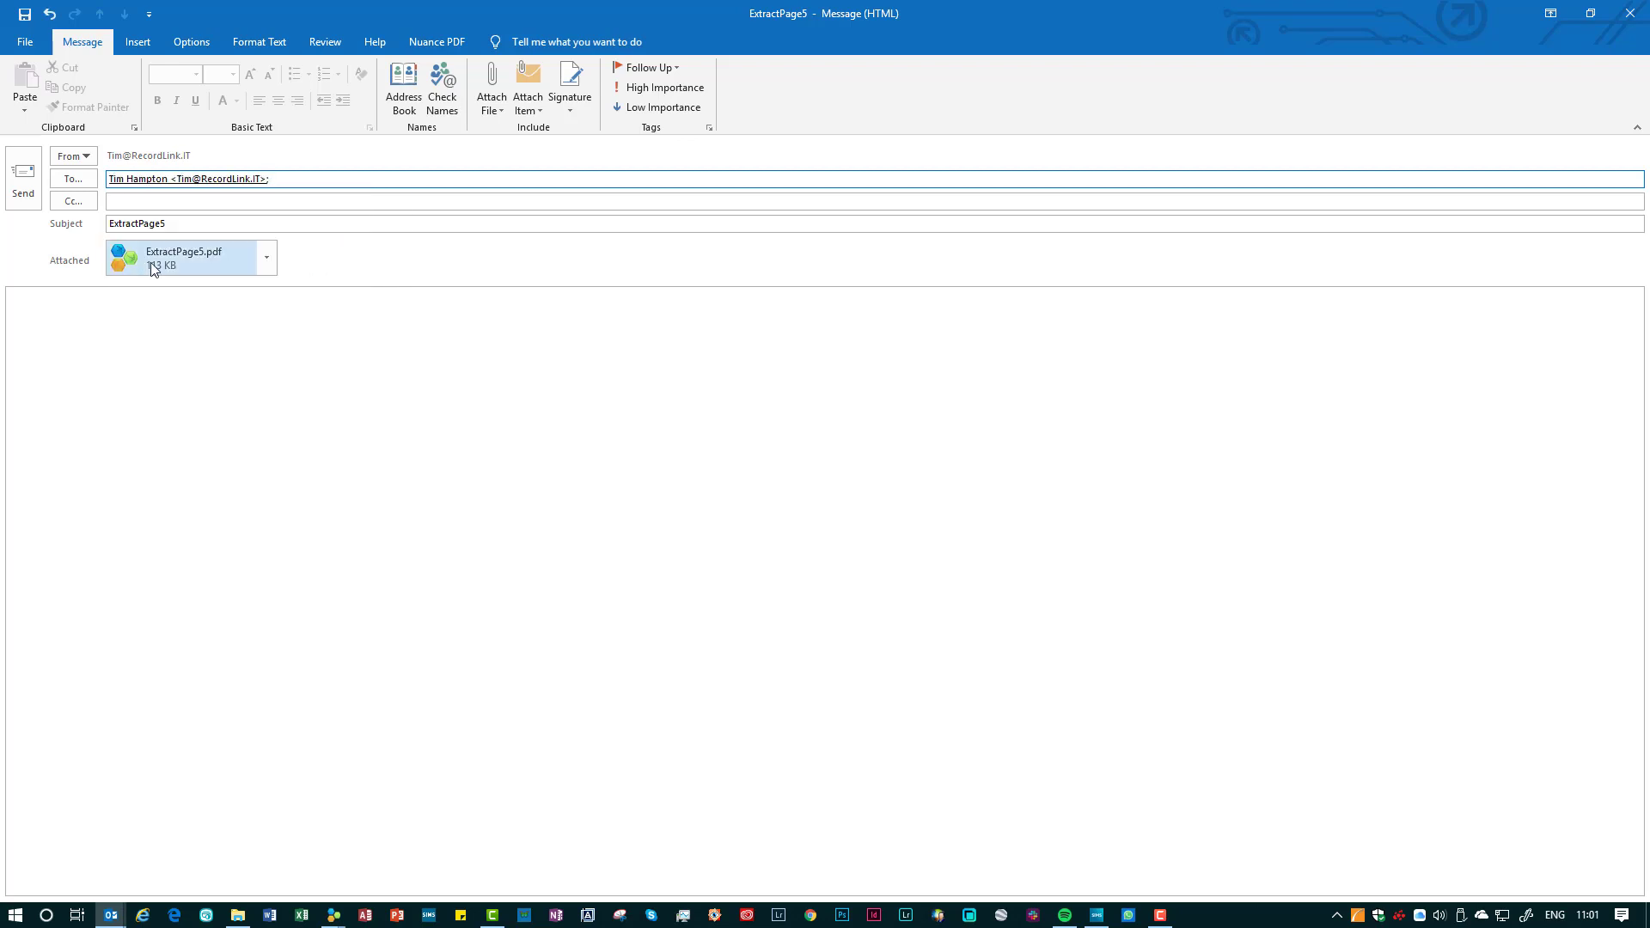
click(20, 182)
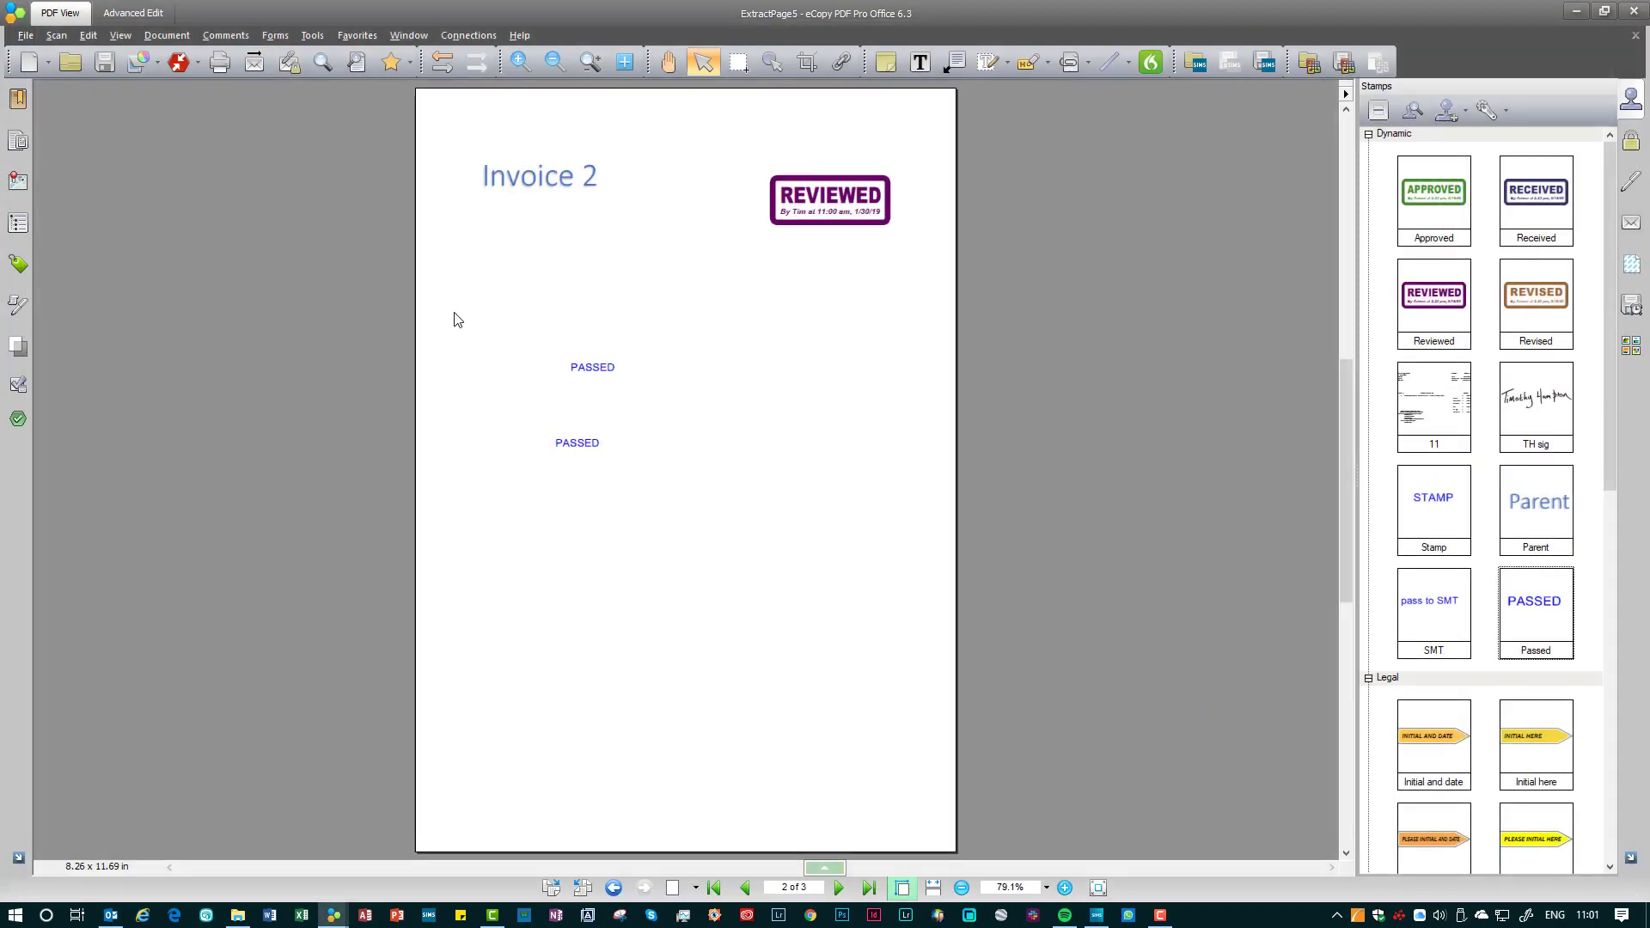
click(1636, 36)
click(880, 493)
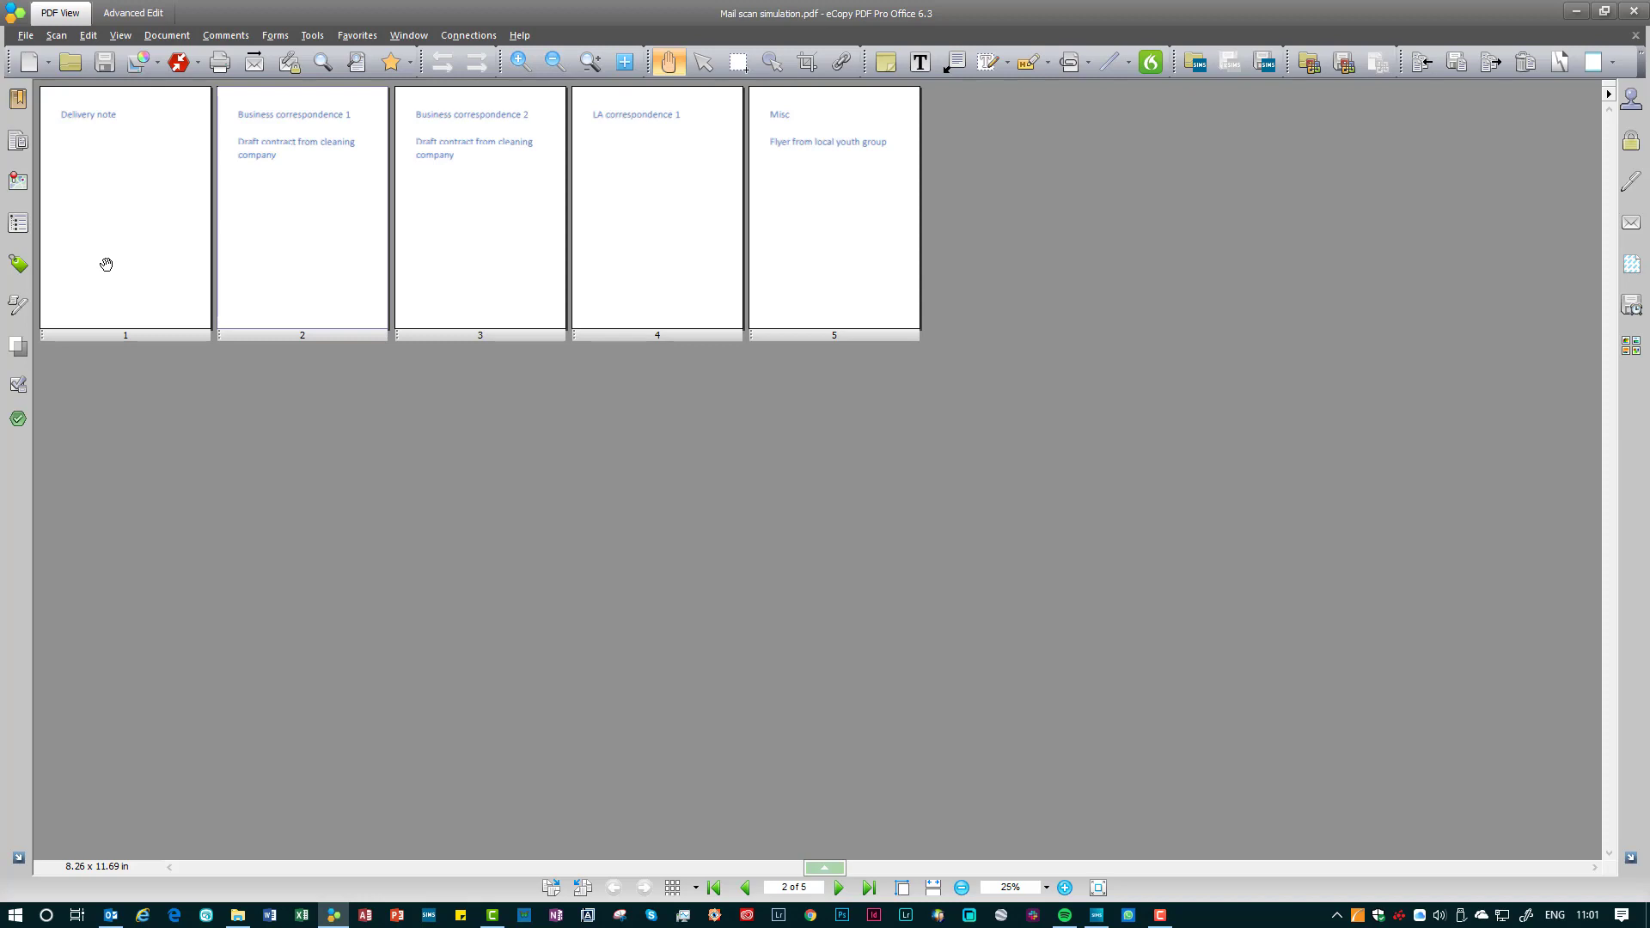
right_click(1318, 31)
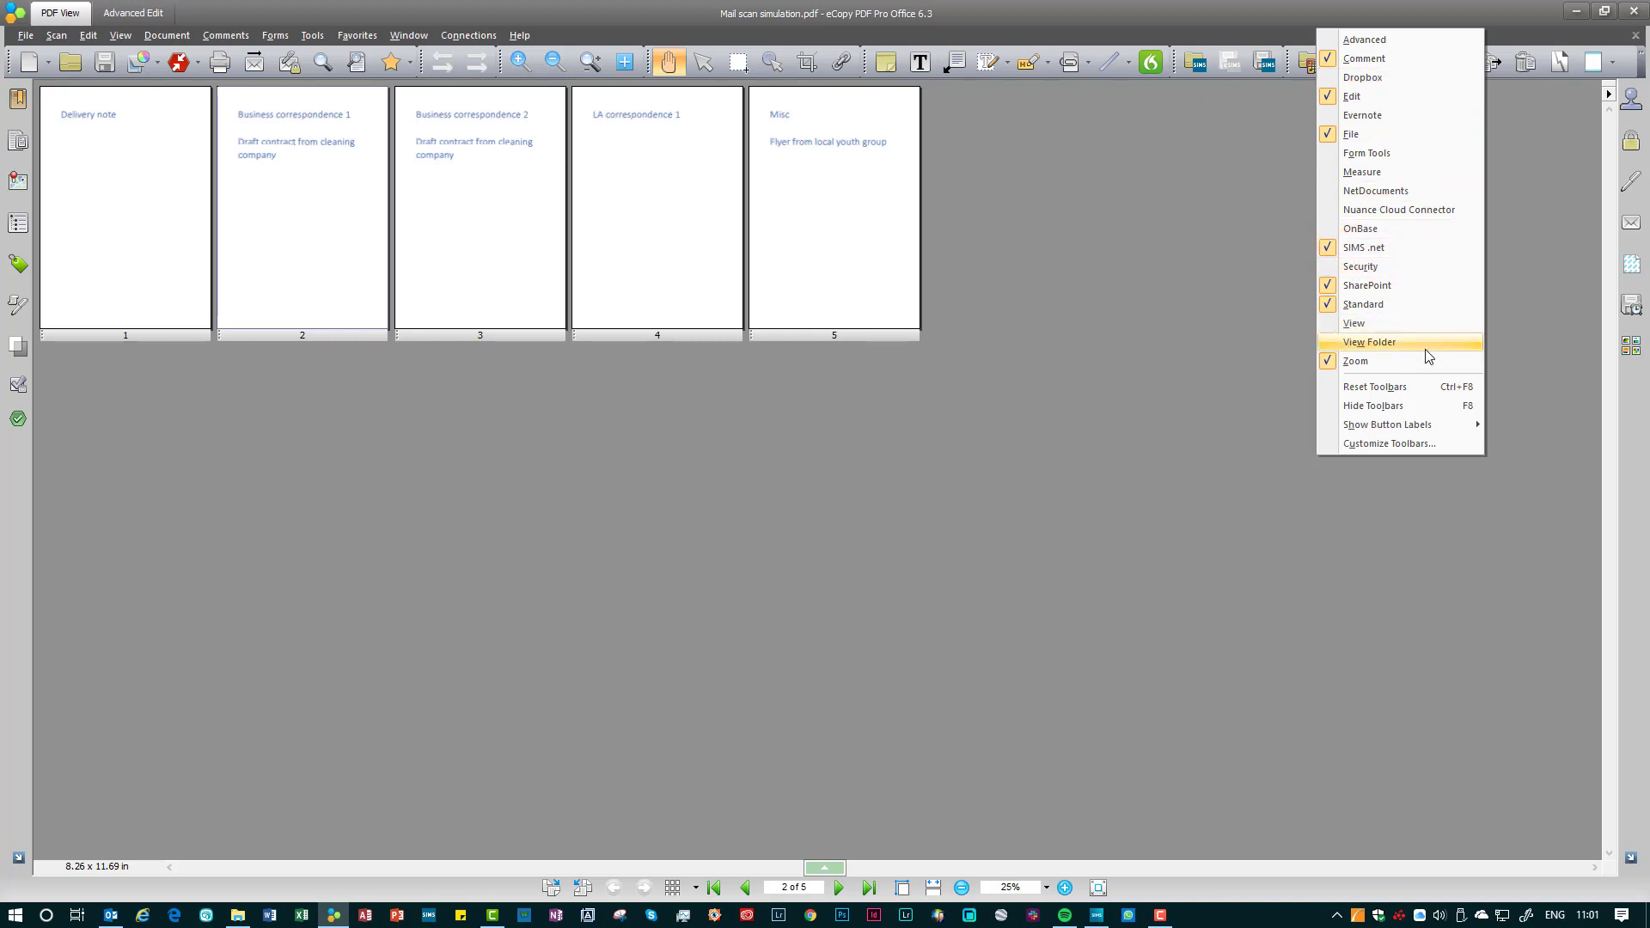
click(401, 600)
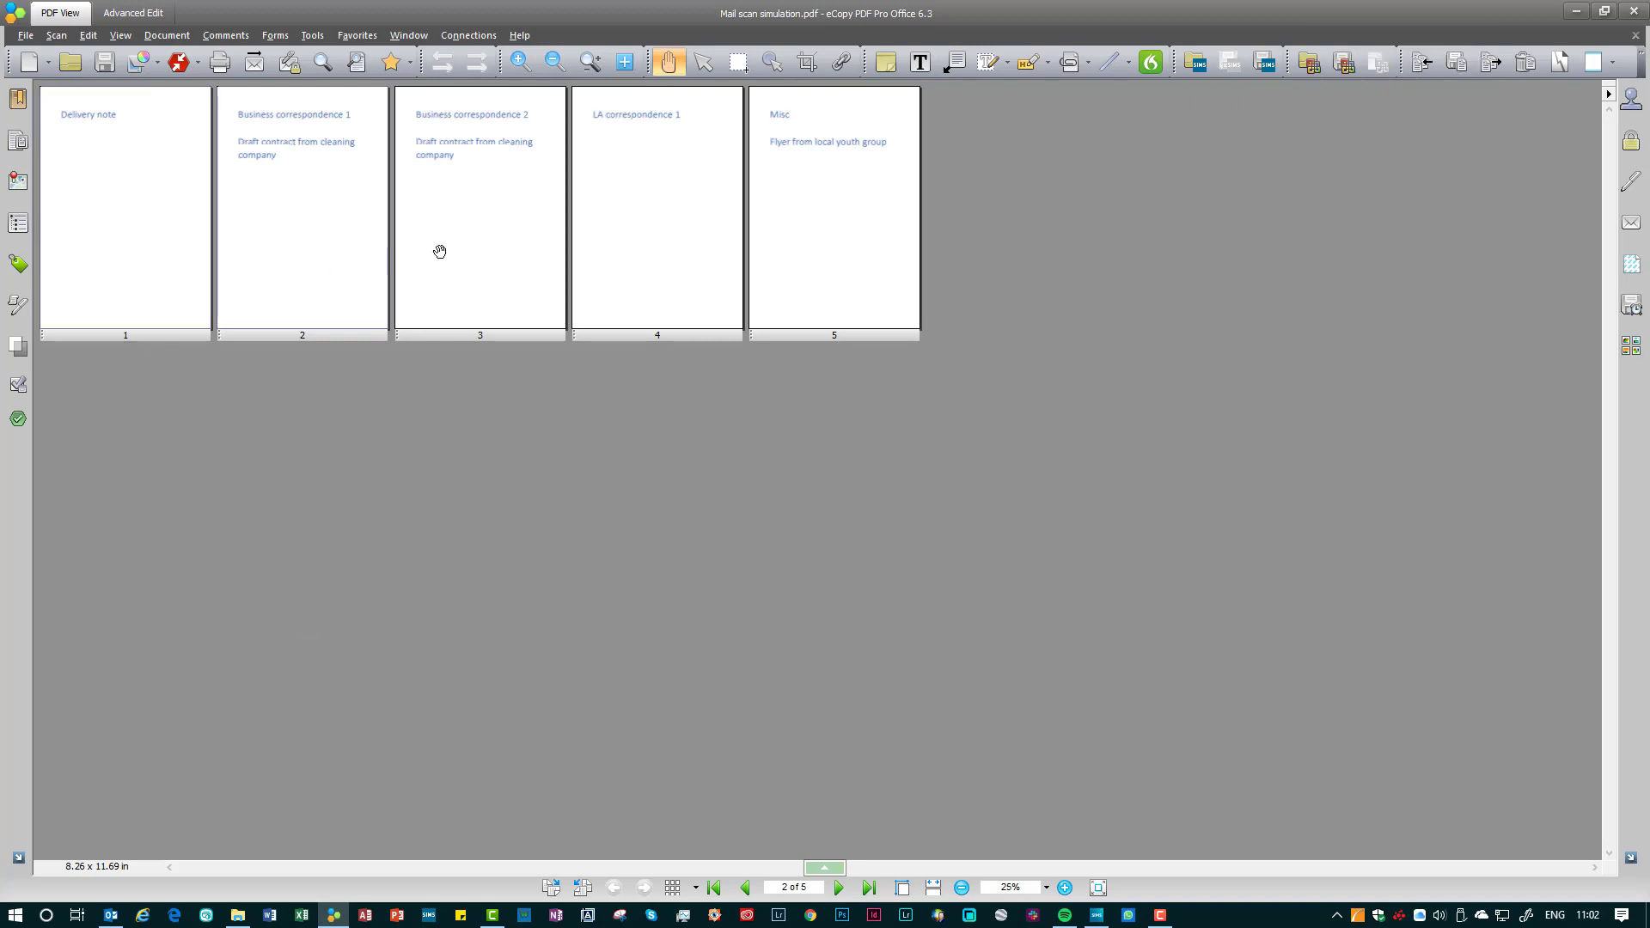
Extract the pages Business correspondence 1 and Business correspondence 2 into a separate document.
click(296, 335)
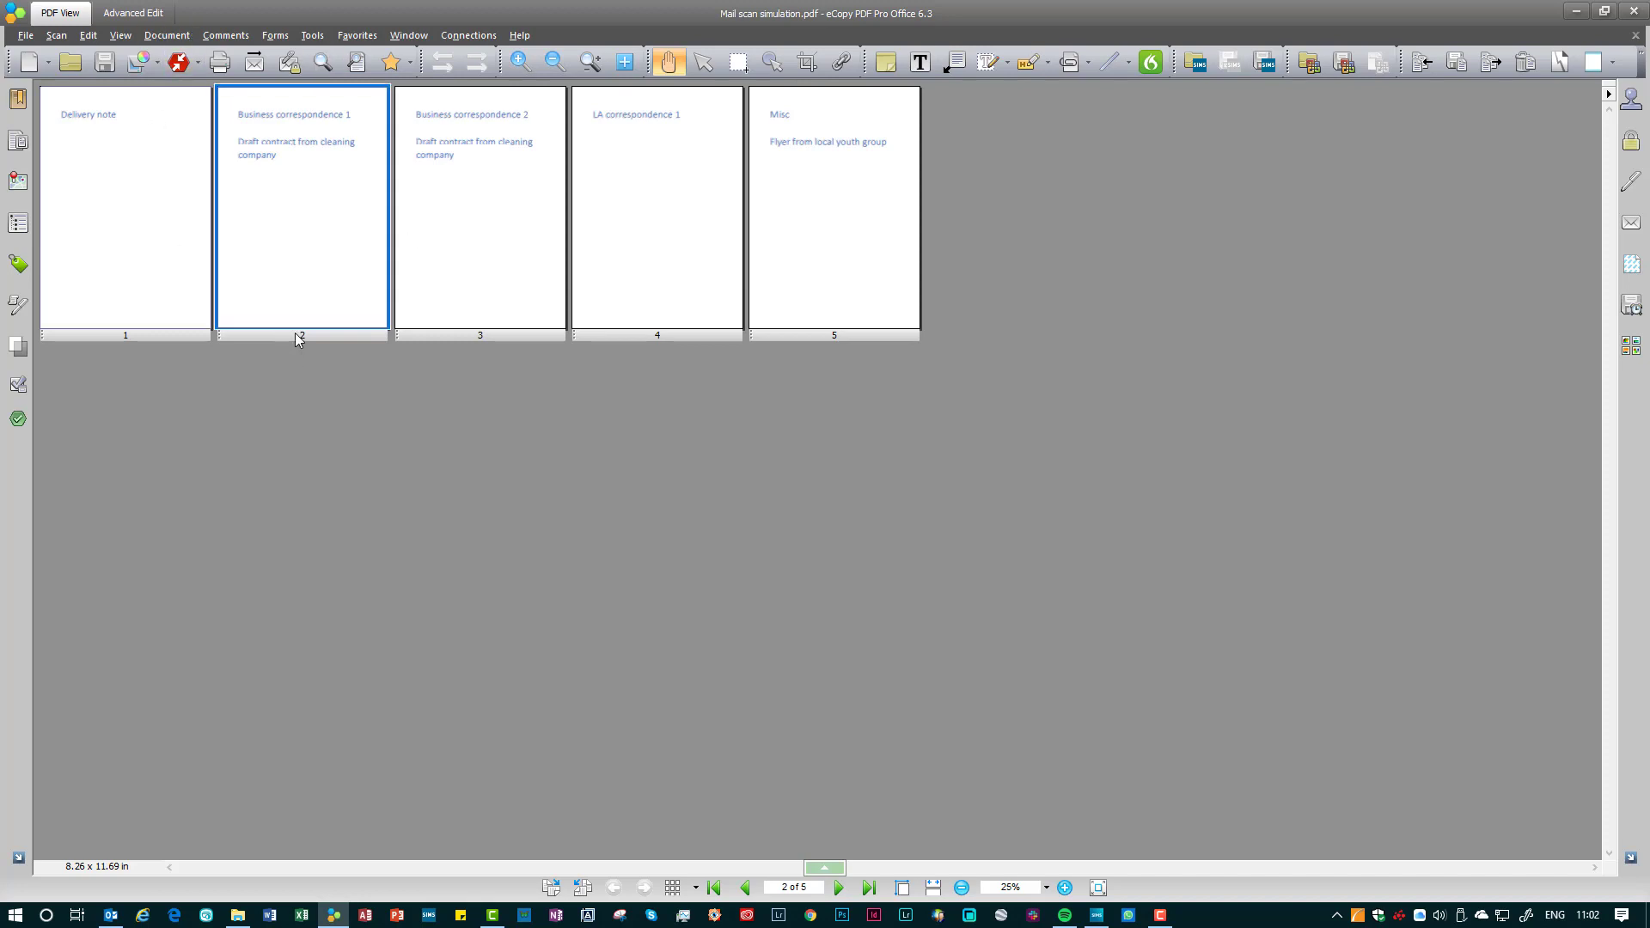
ctrl+click(494, 339)
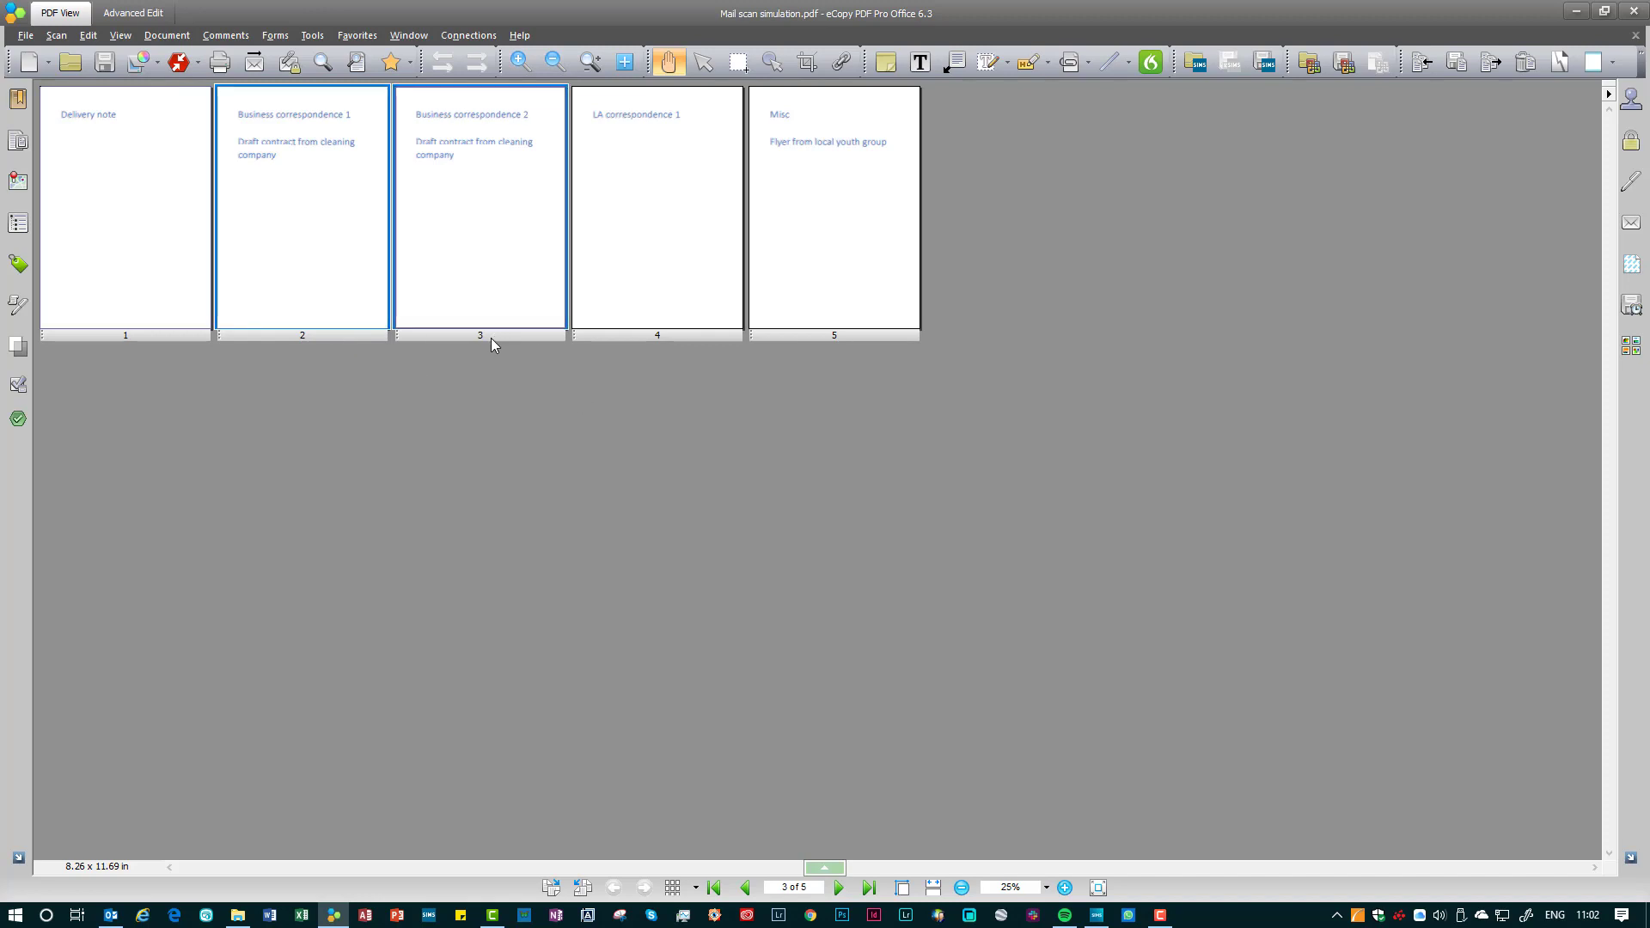
right_click(486, 281)
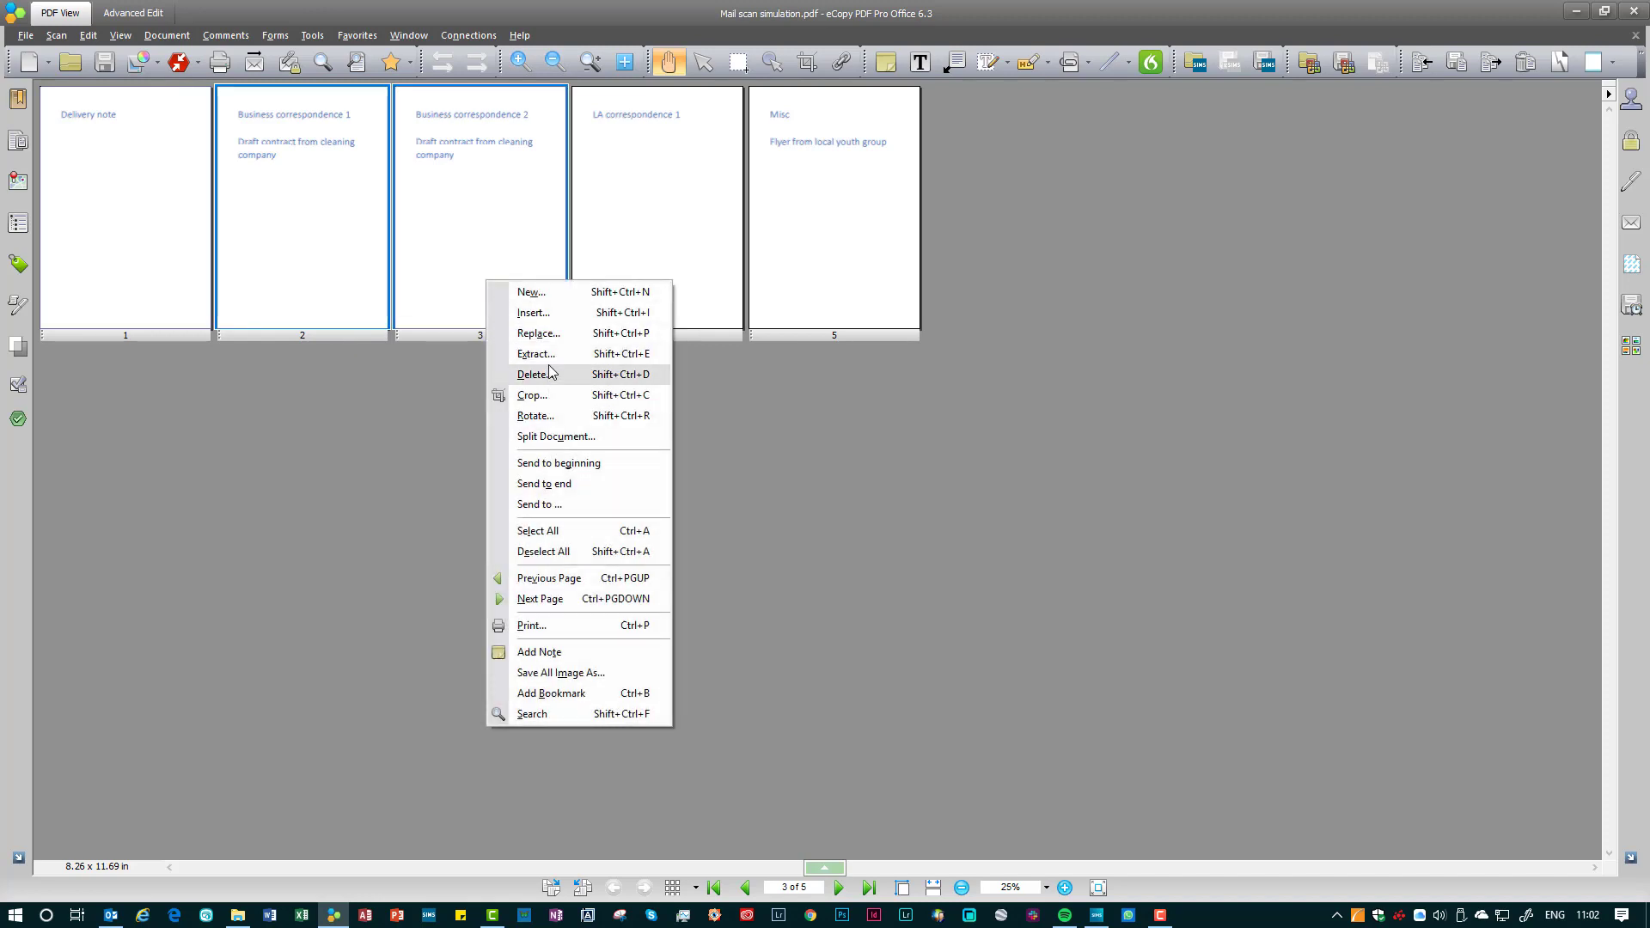
click(551, 359)
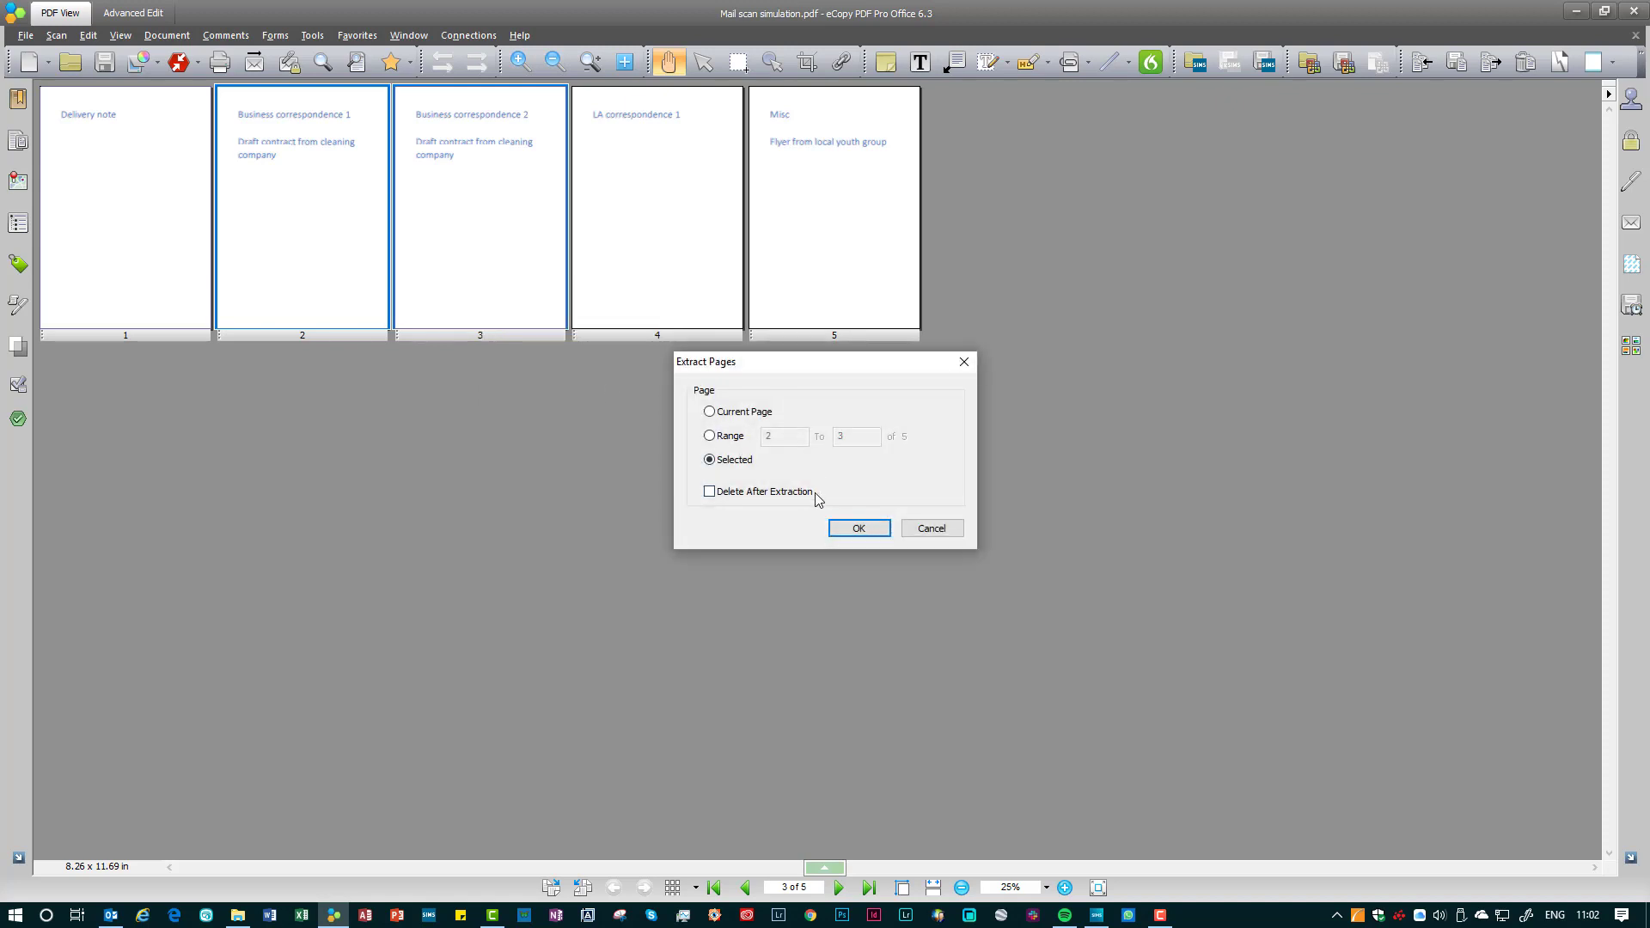
click(860, 528)
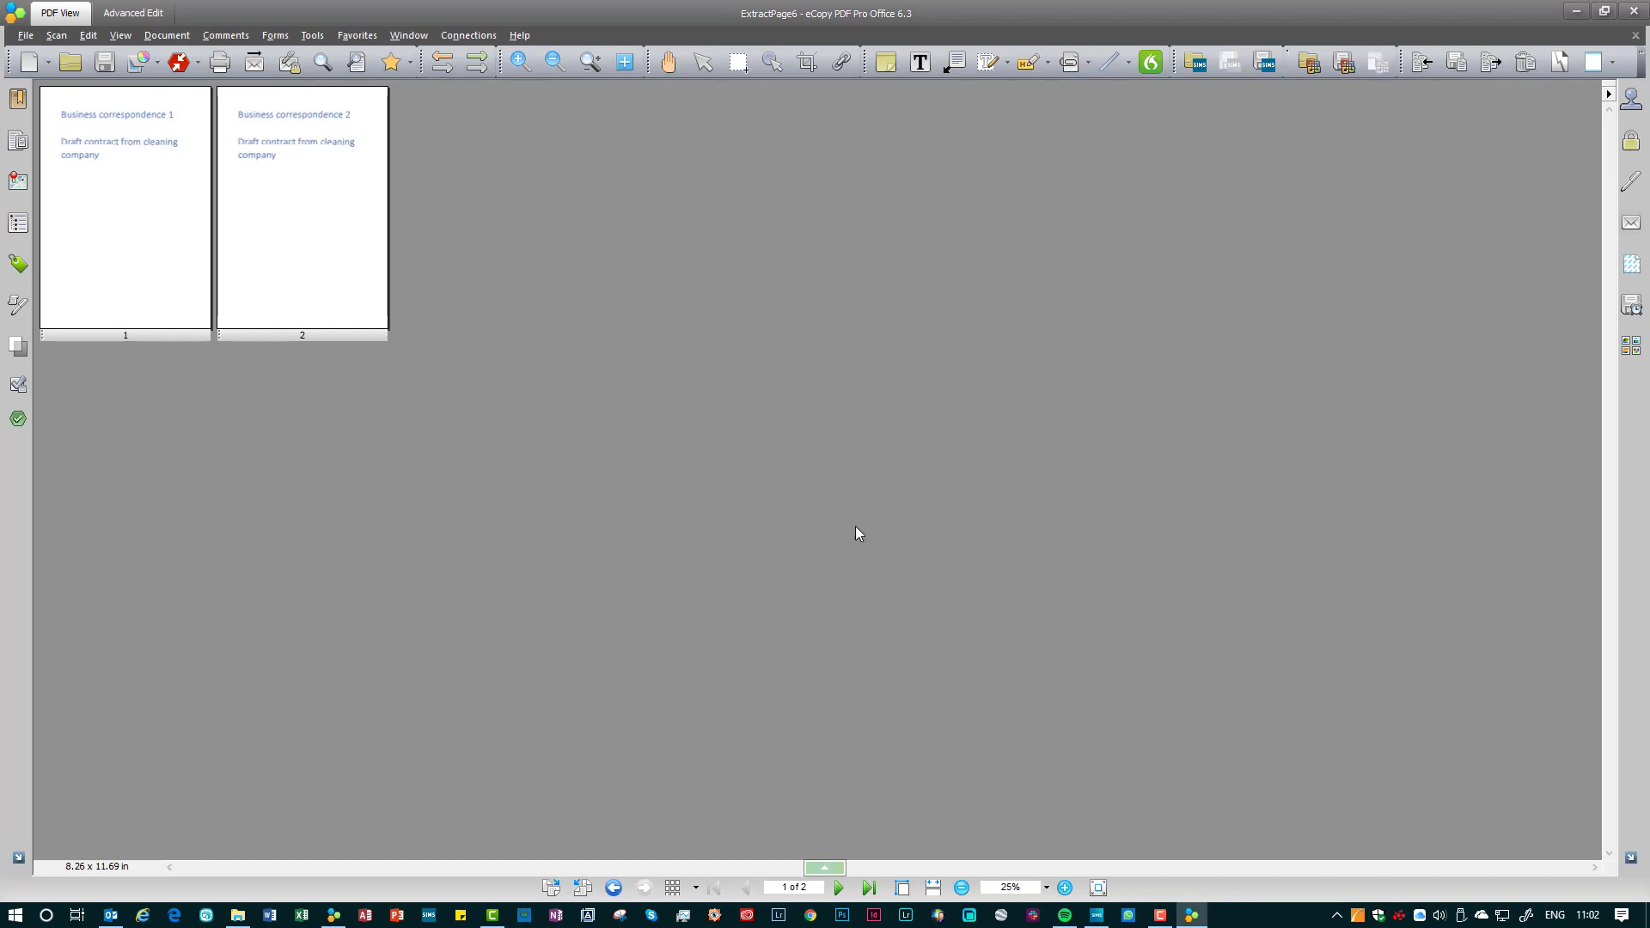
Highlight the draft contract text in yellow on the Business correspondence 1 page, from "Draft" partway into "company".
click(902, 887)
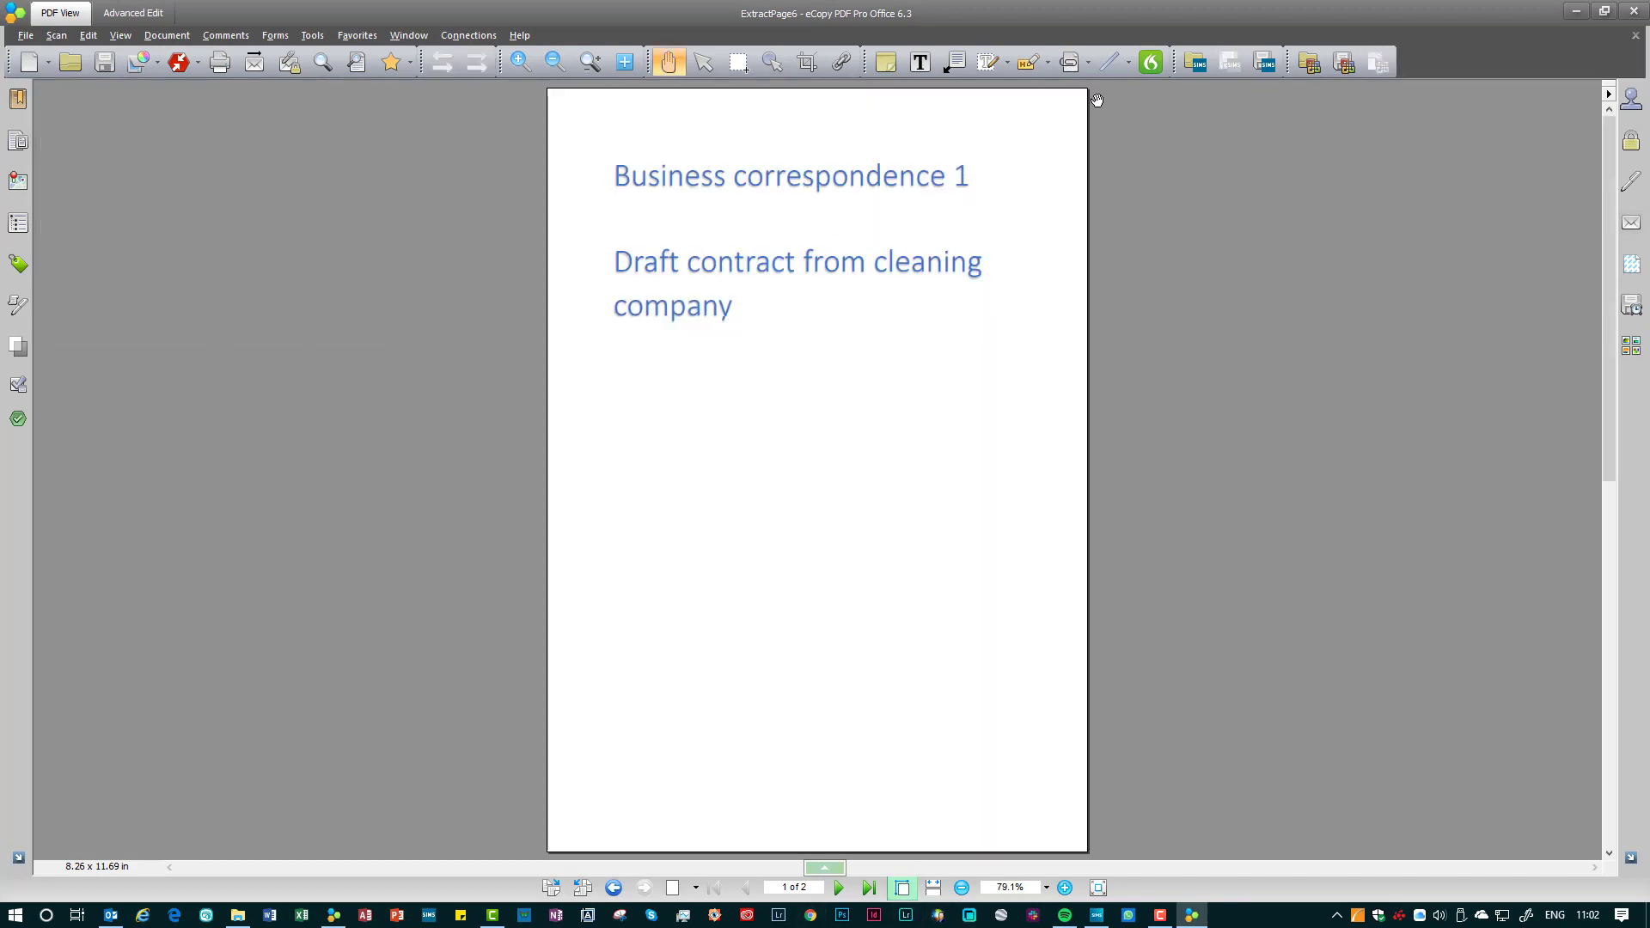
click(1029, 62)
mouse_move(607, 239)
mouse_down()
mouse_move(640, 302)
mouse_move(681, 301)
mouse_up()
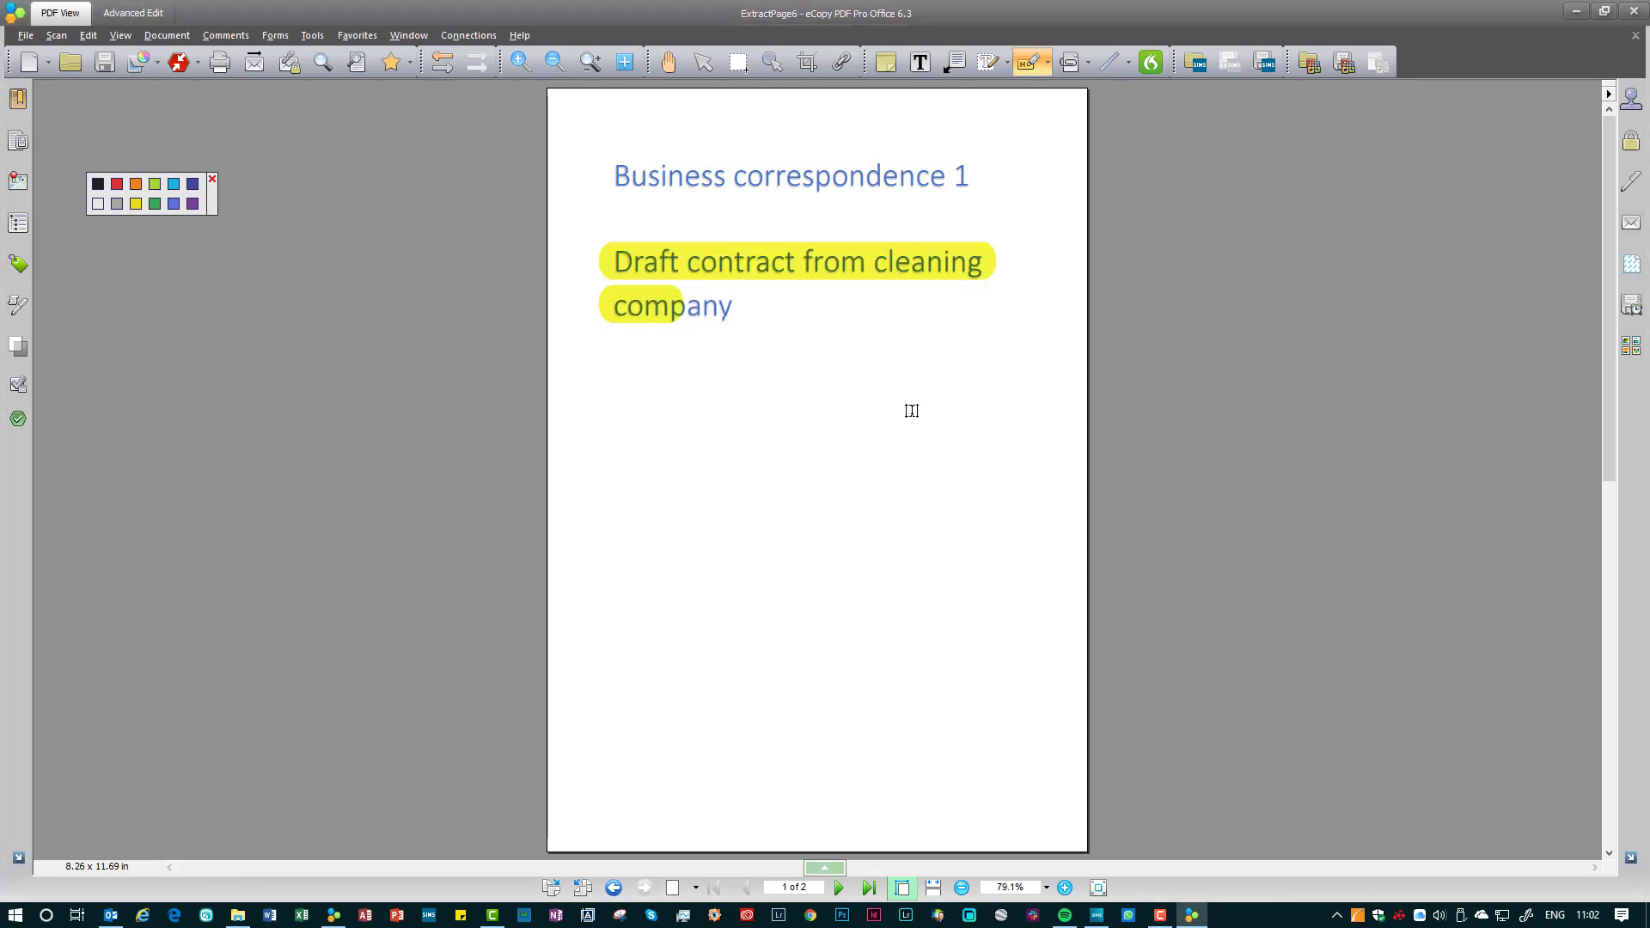
Flatten the business correspondence document with all annotation types selected.
click(167, 35)
click(198, 234)
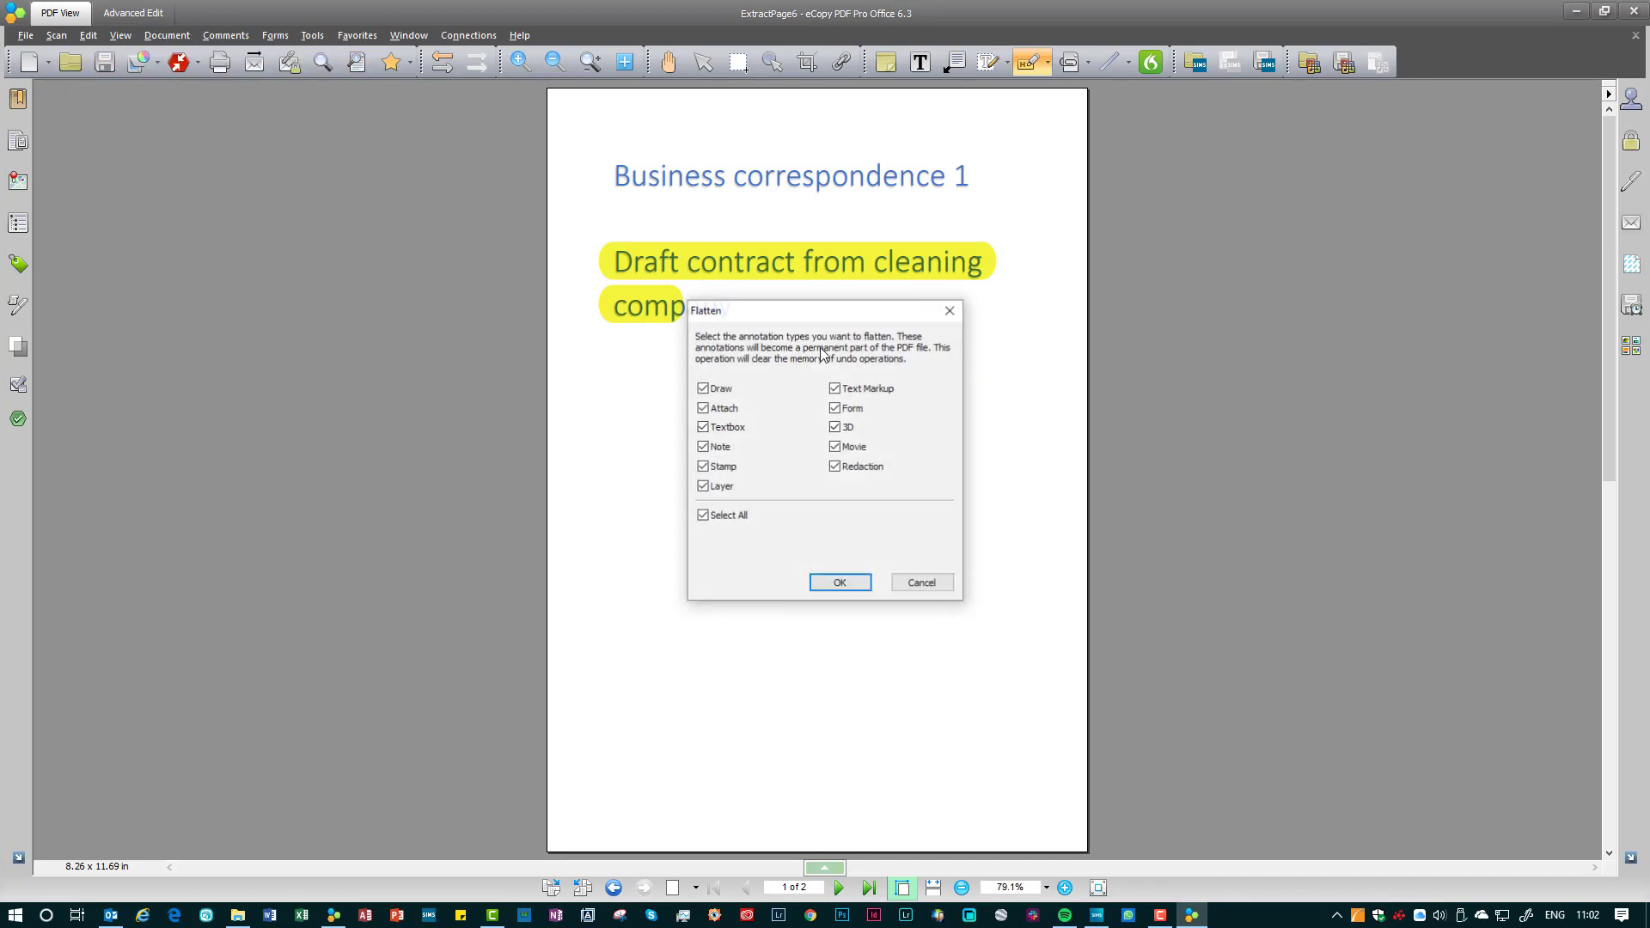
click(840, 582)
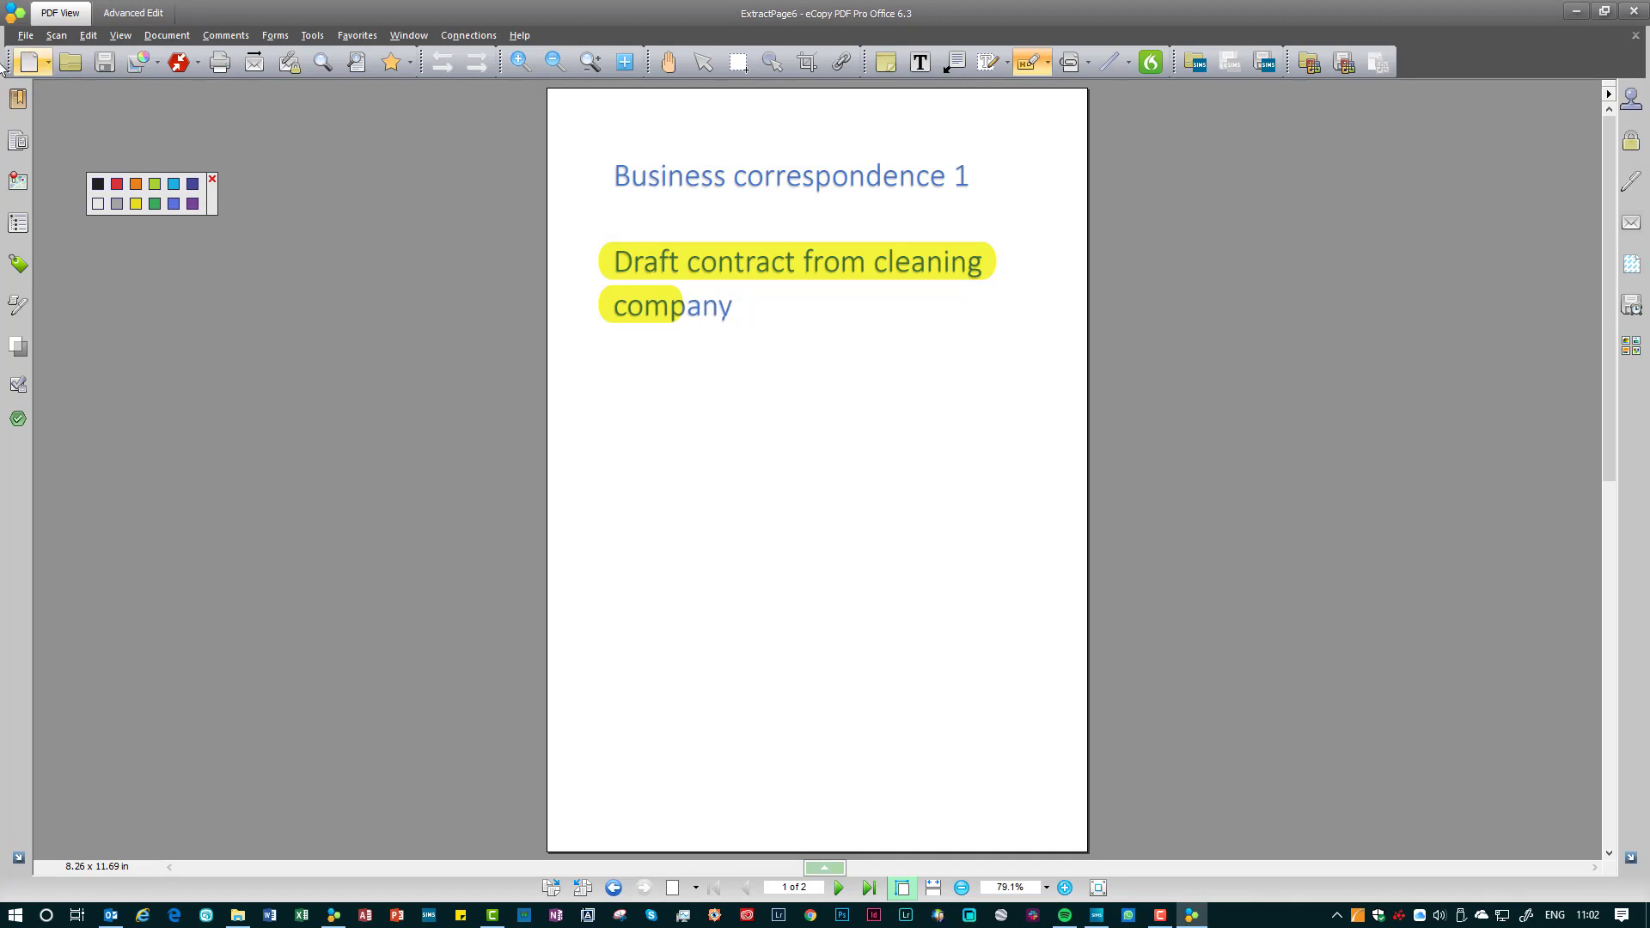
Save the flattened business correspondence document as the PDF ExtractPage6.pdf on the Desktop.
click(25, 37)
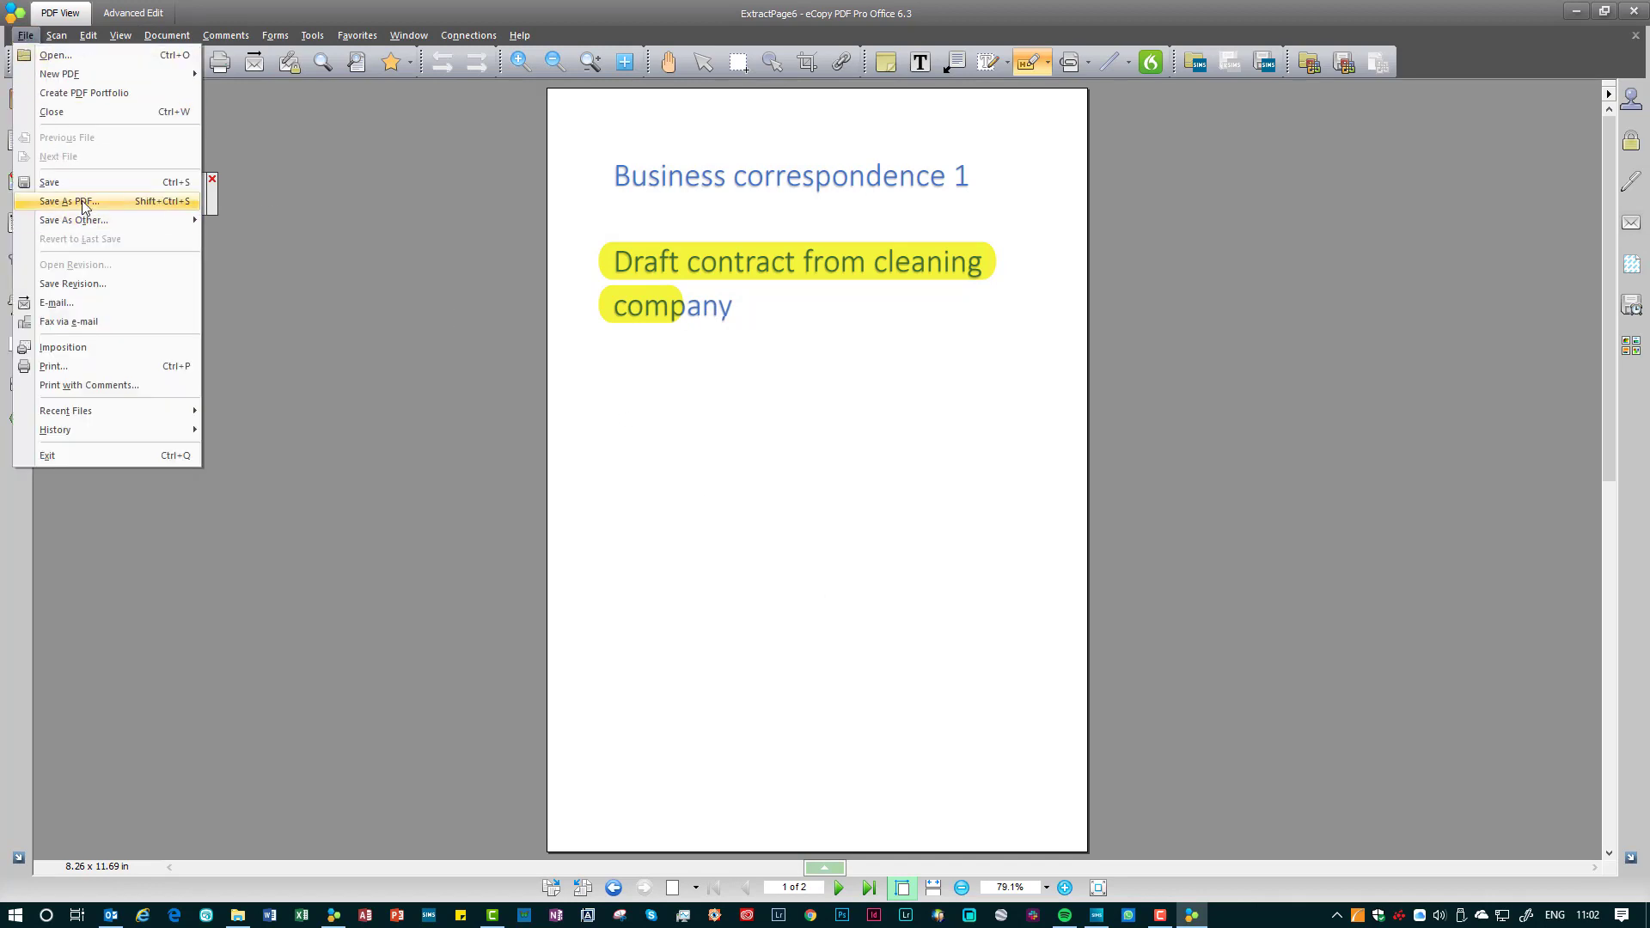
mouse_move(86, 220)
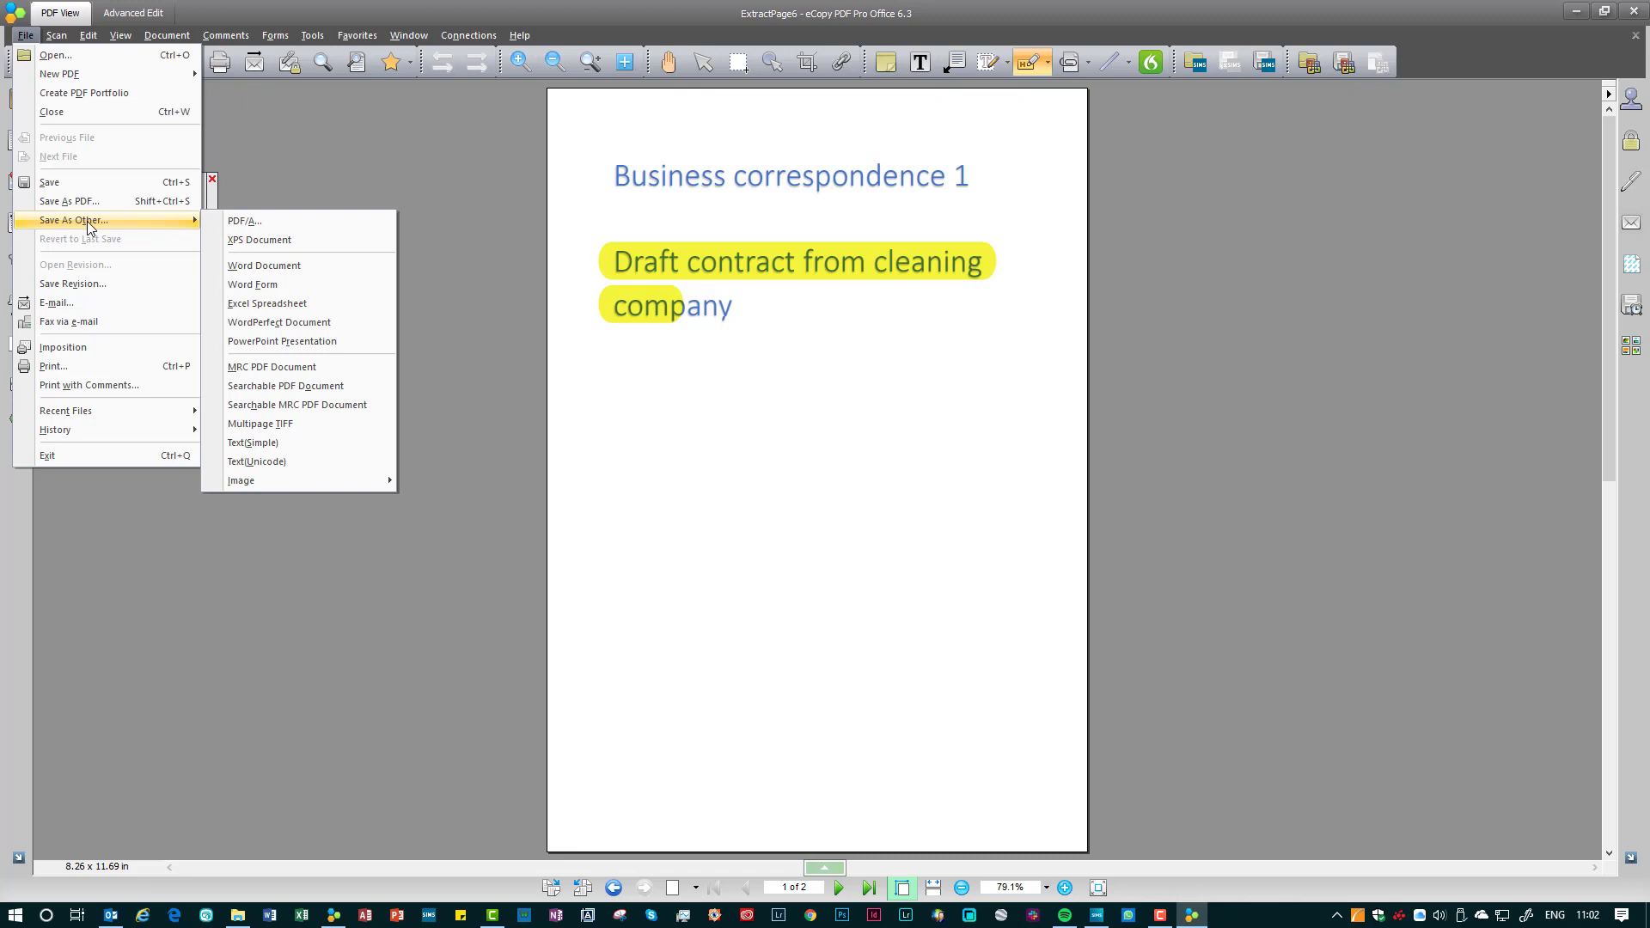
click(88, 203)
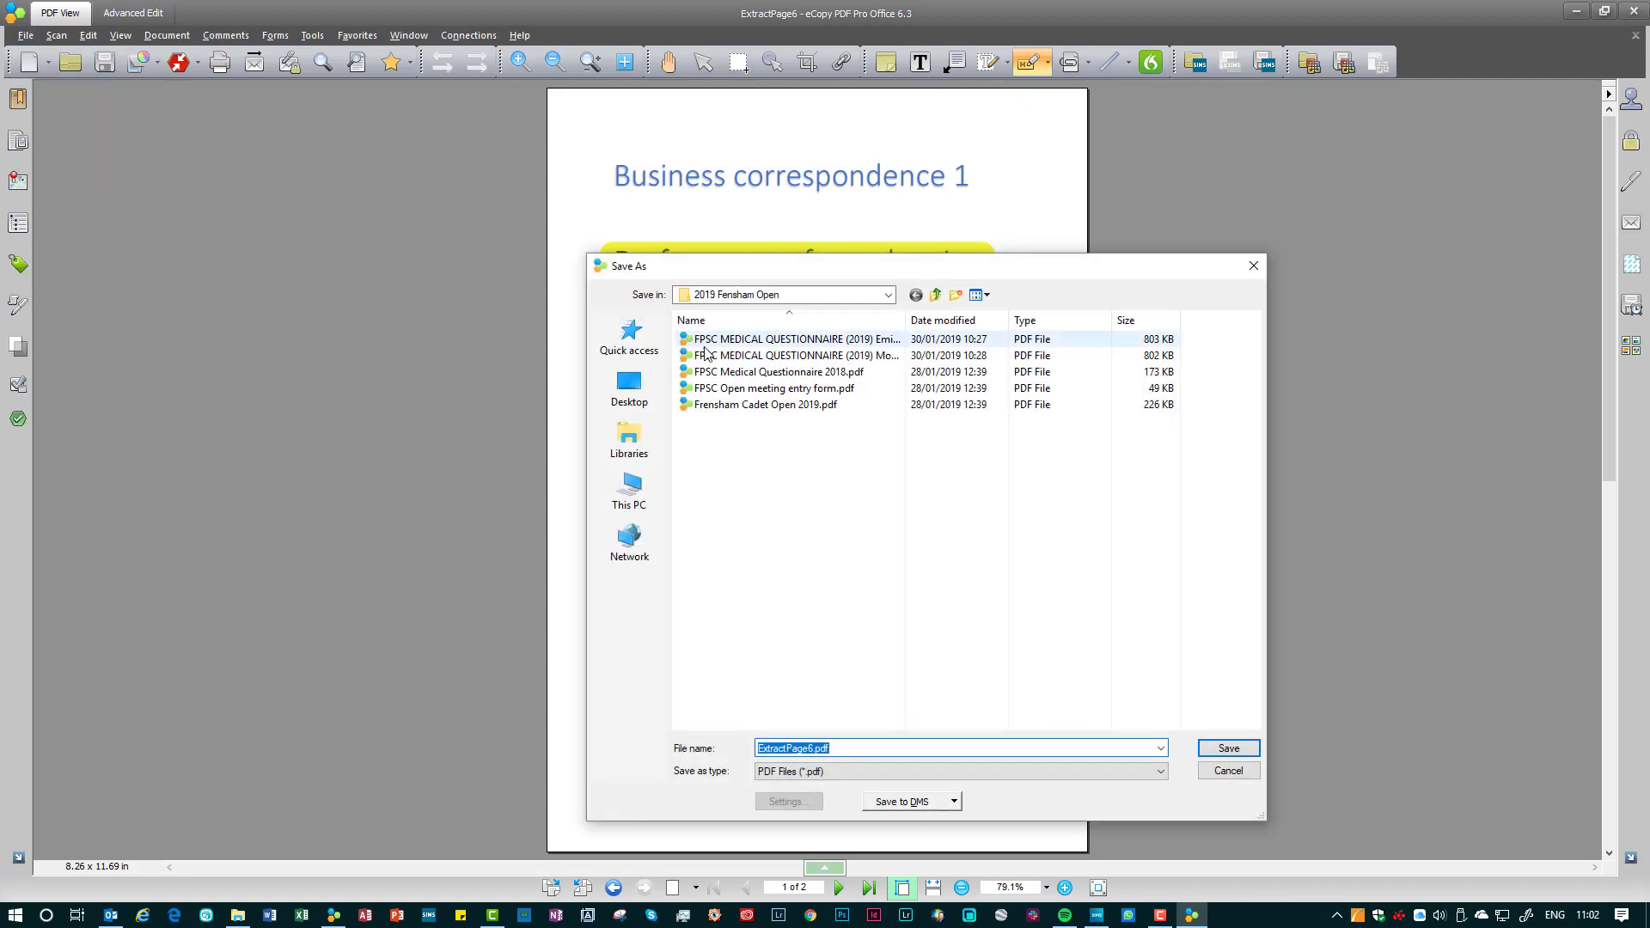
click(632, 387)
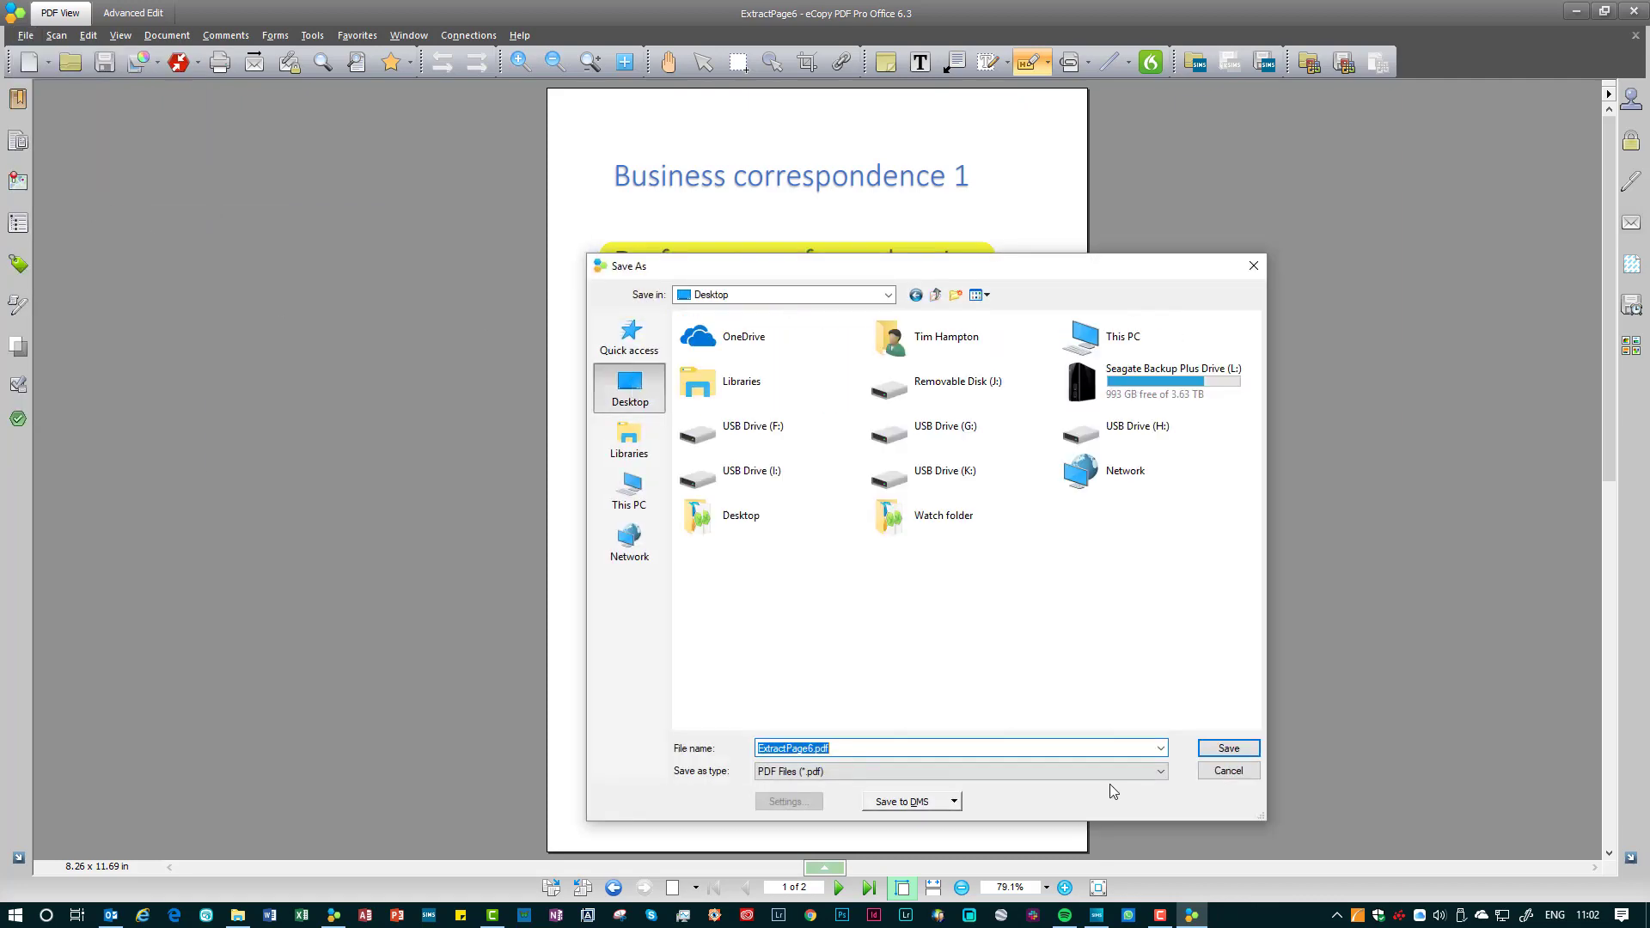
click(1227, 749)
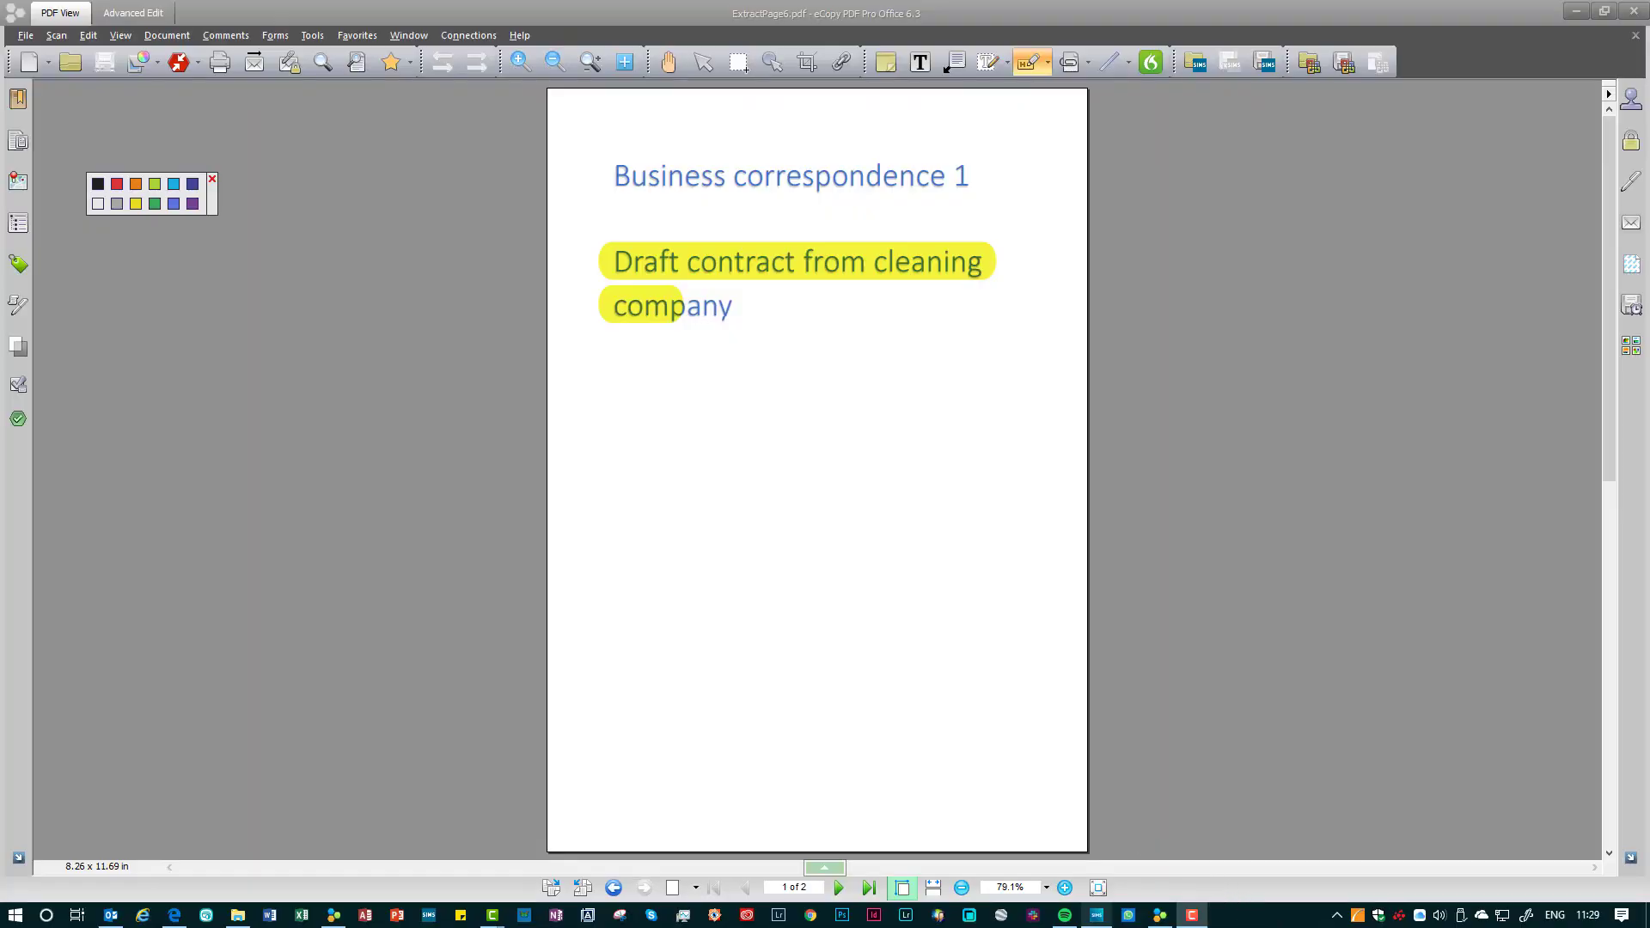
Switch to SIMS .net, search for students by the surname "aa", and open the record of the student in registration group 8A.
click(1097, 914)
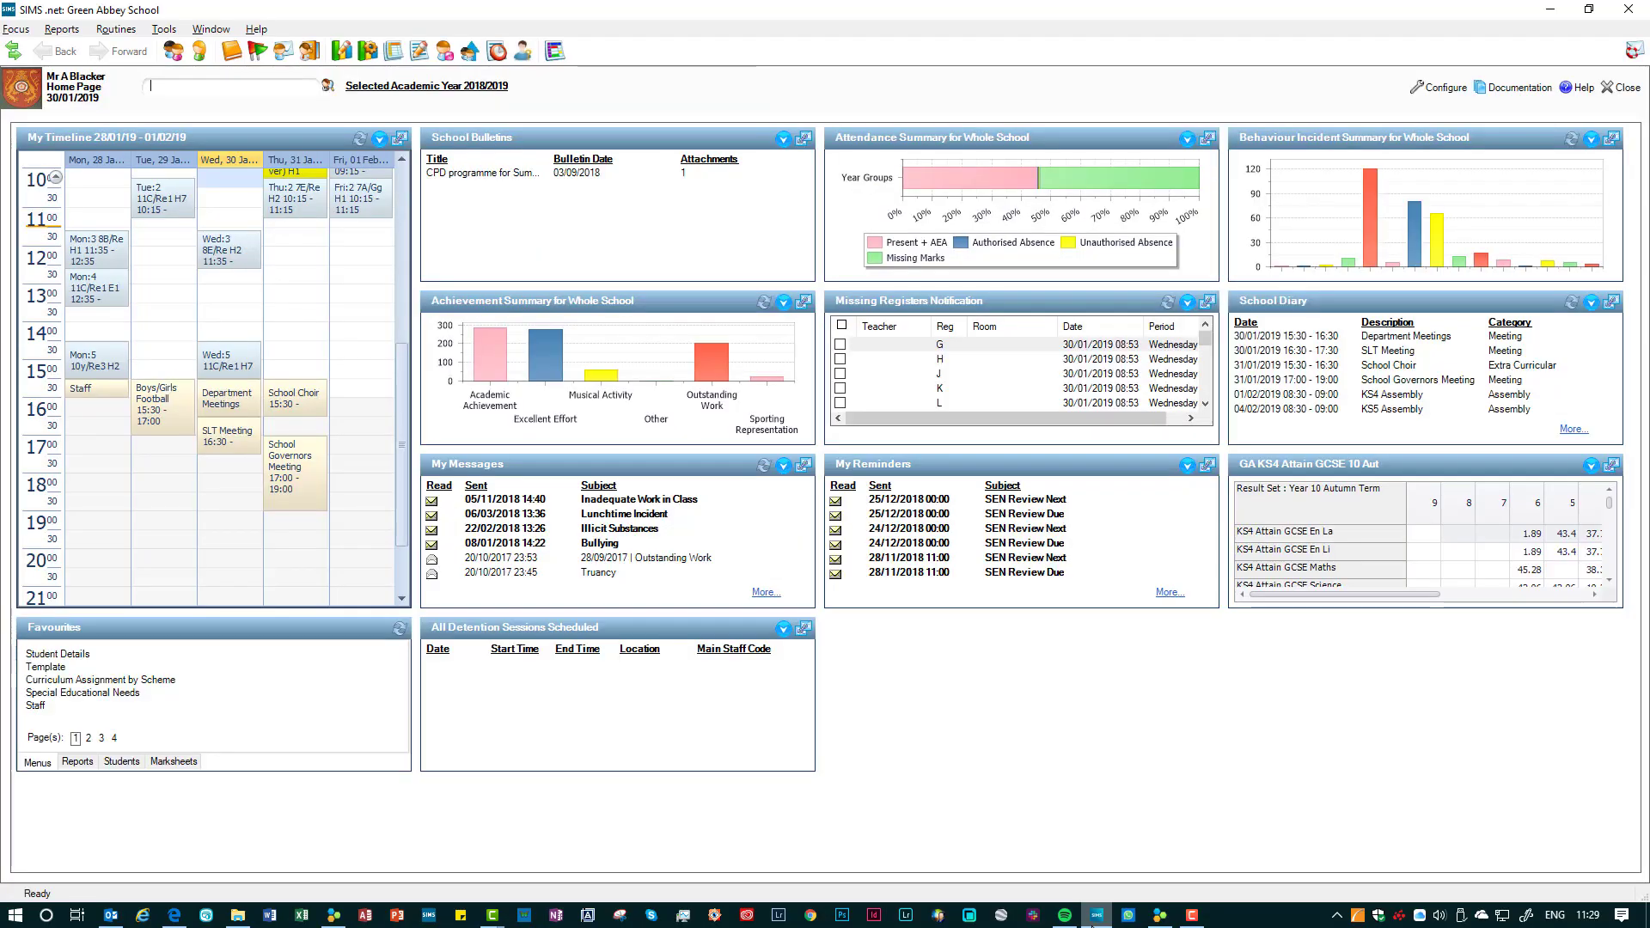
click(172, 54)
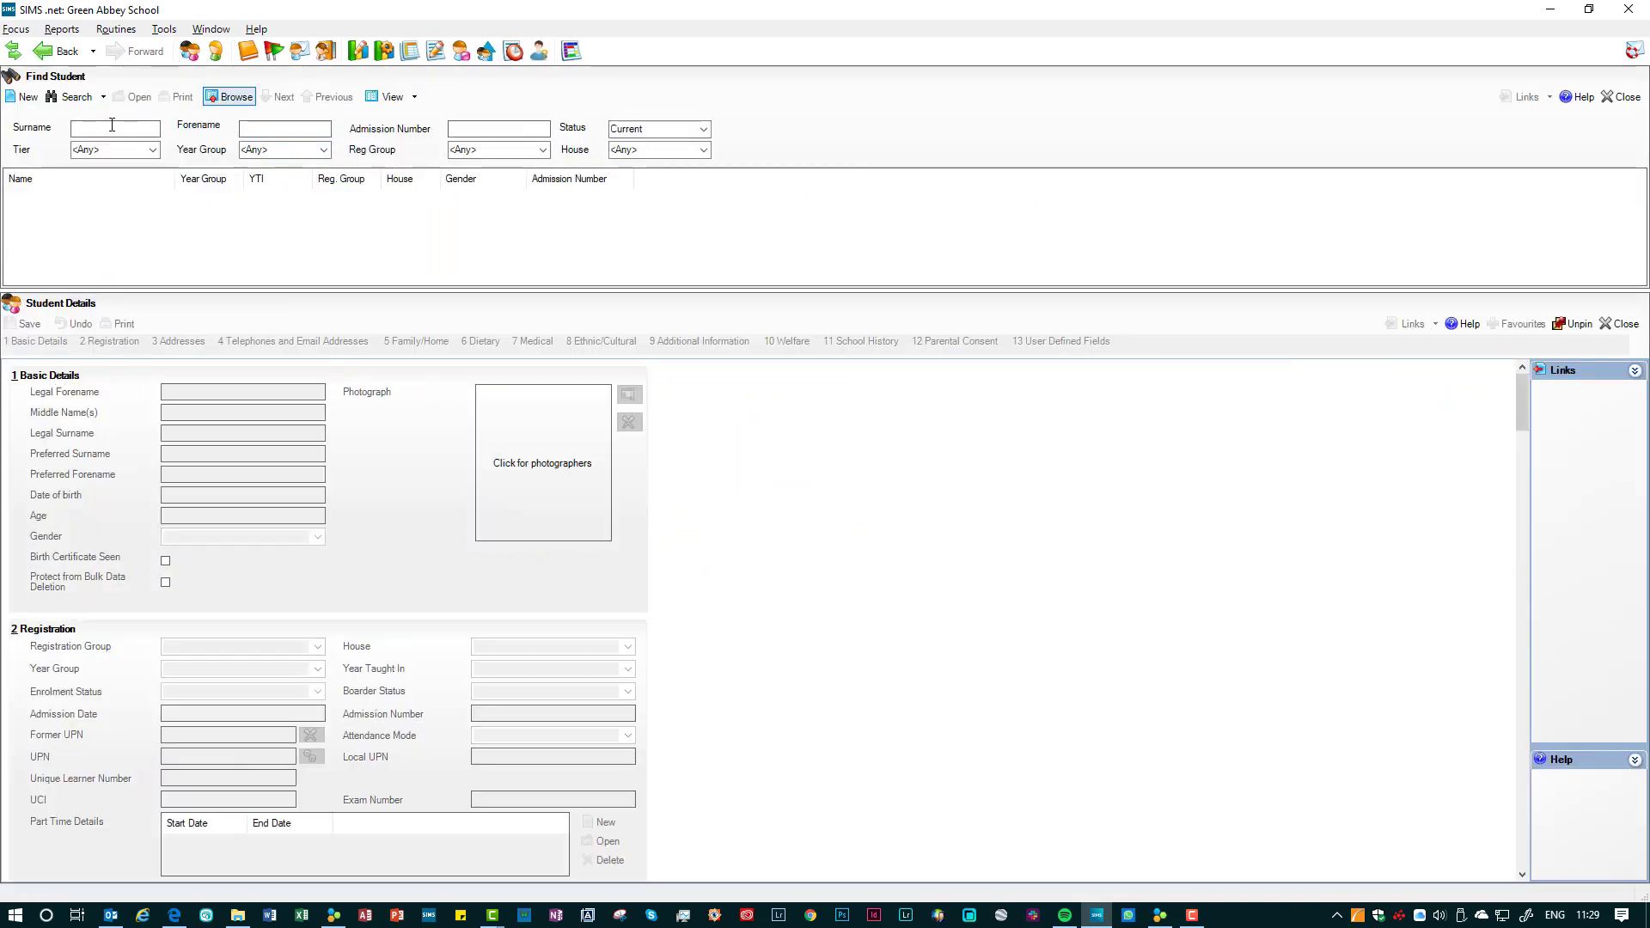
text(aa)
key(Return)
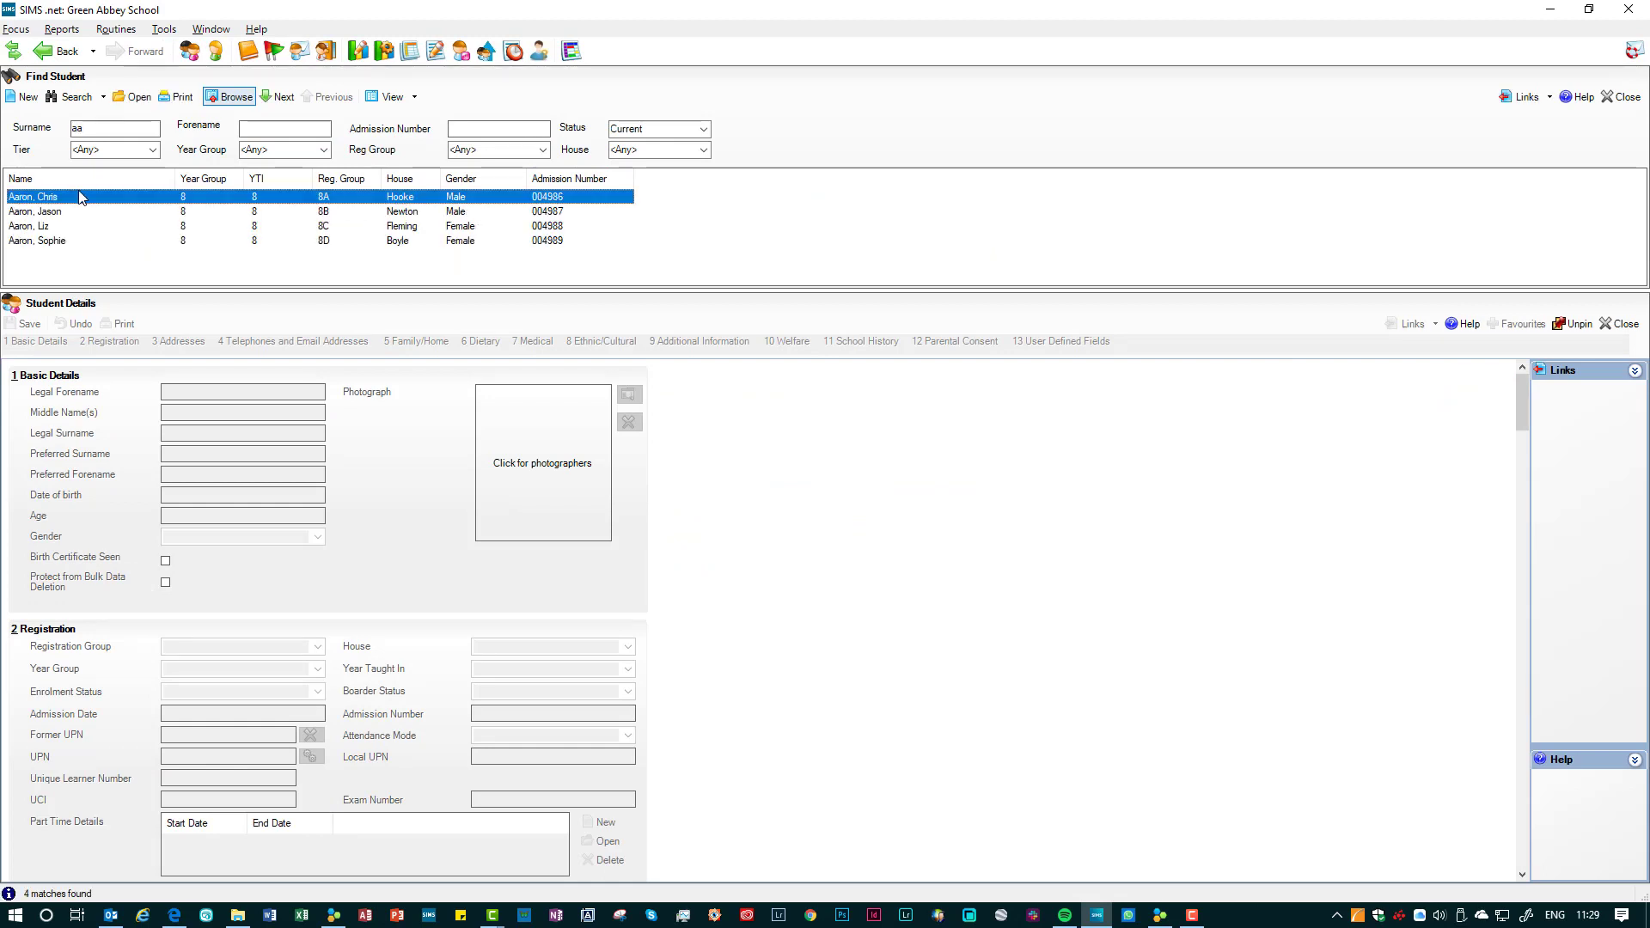
double_click(80, 198)
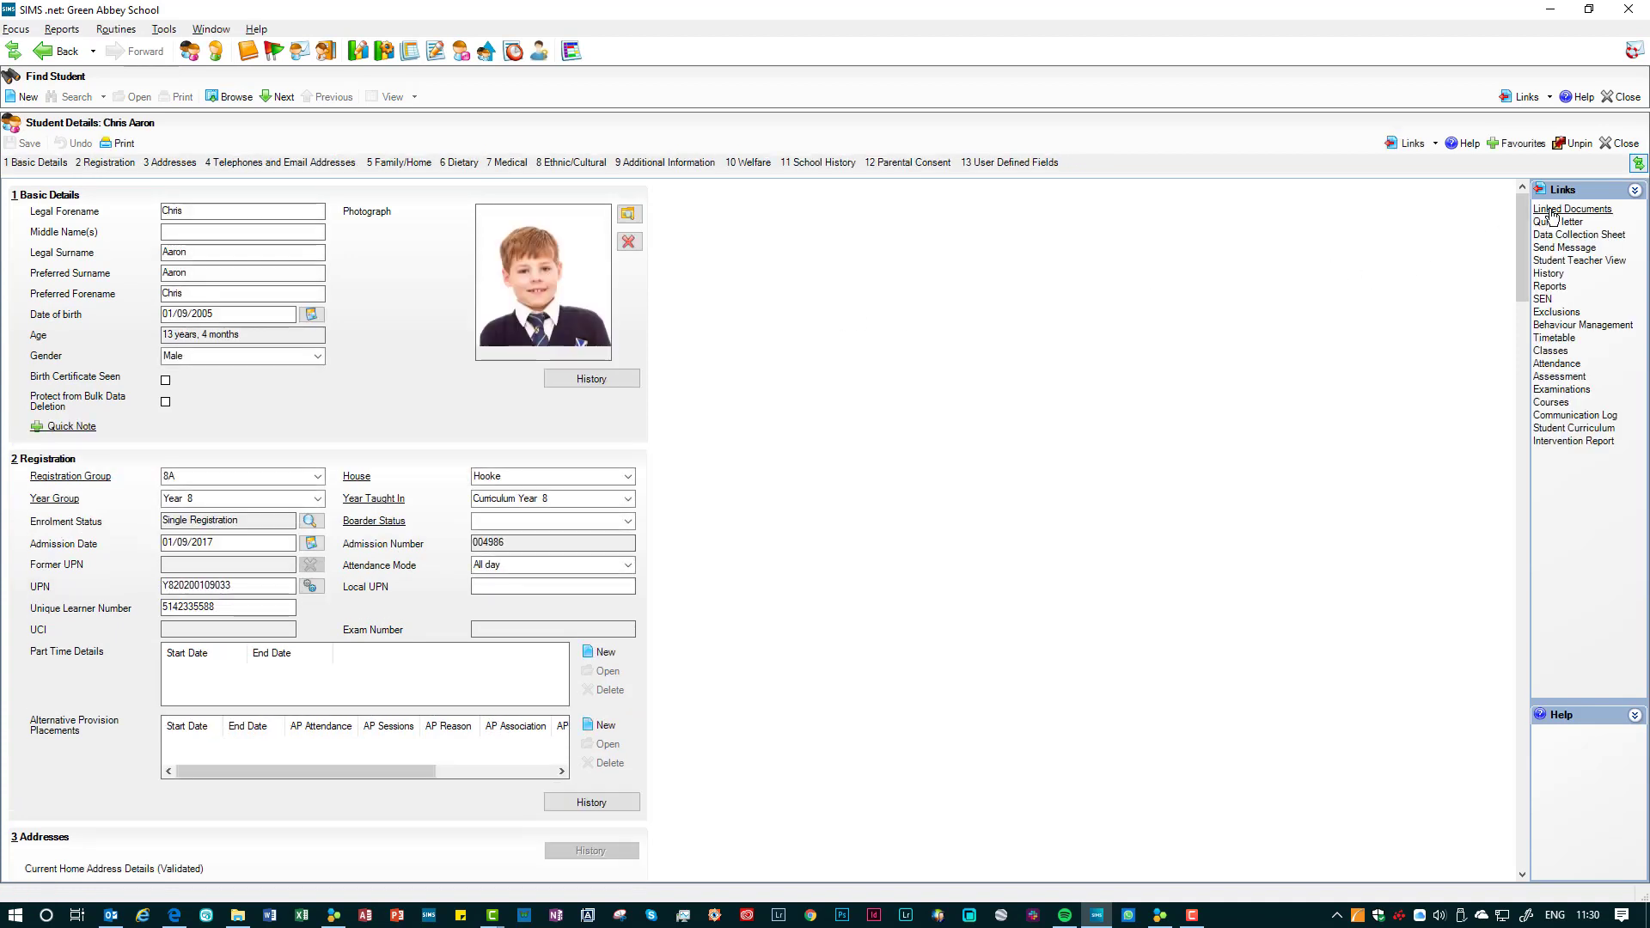
View the Music award attachment read-only from the student's linked documents, and close the document and its dialogs without changes.
click(1552, 211)
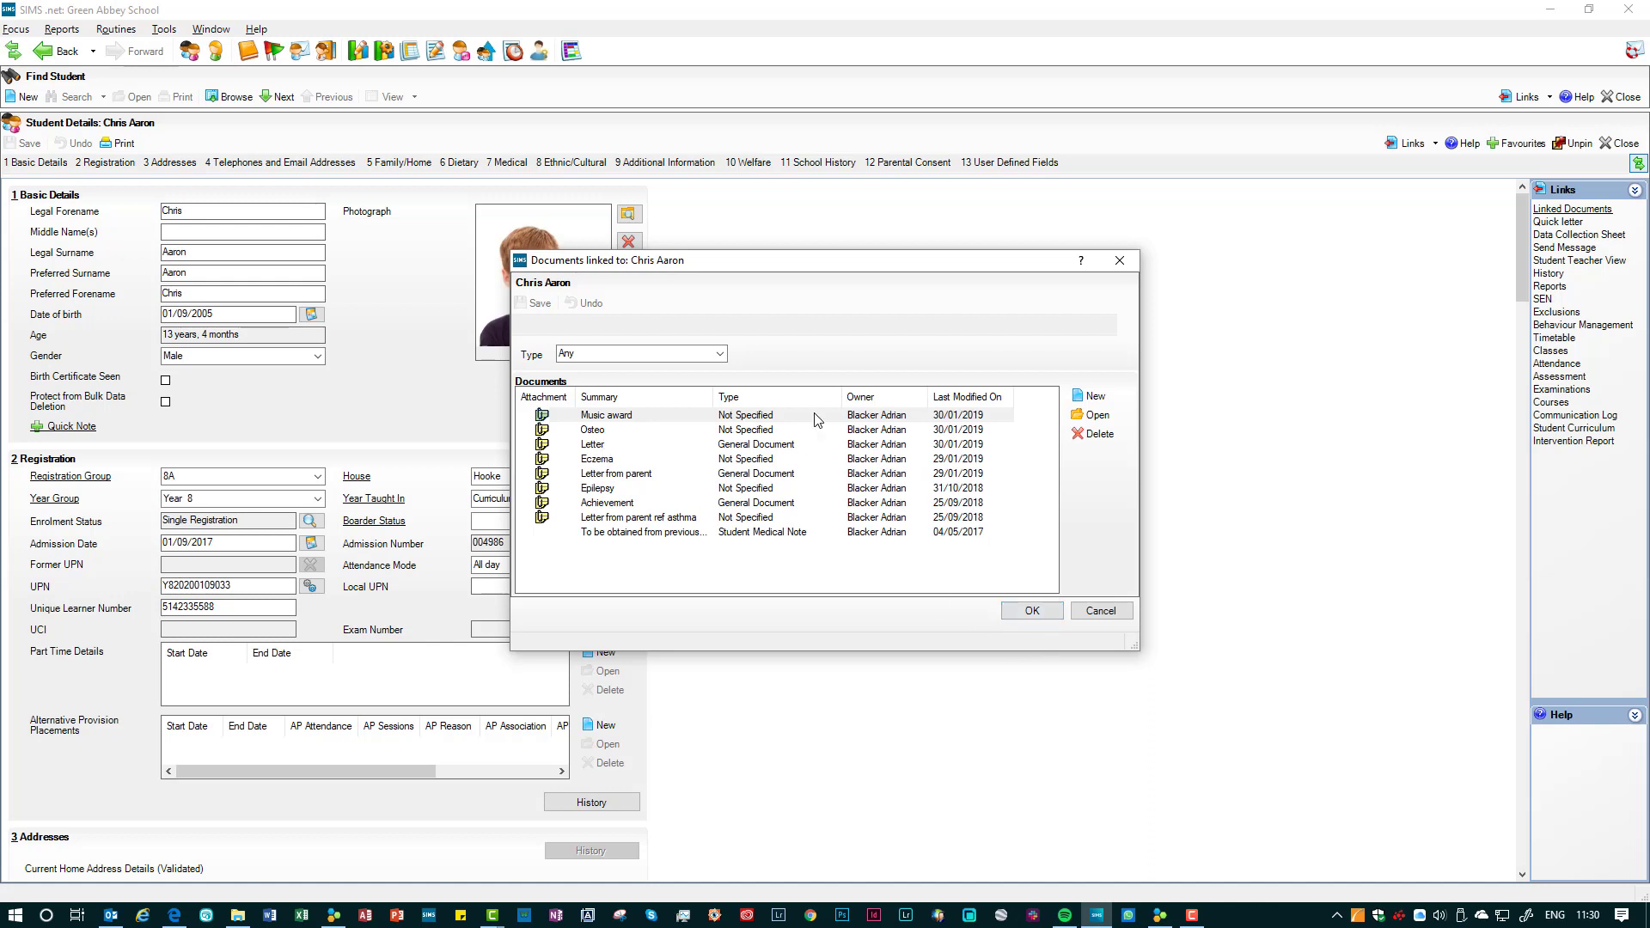
click(1085, 417)
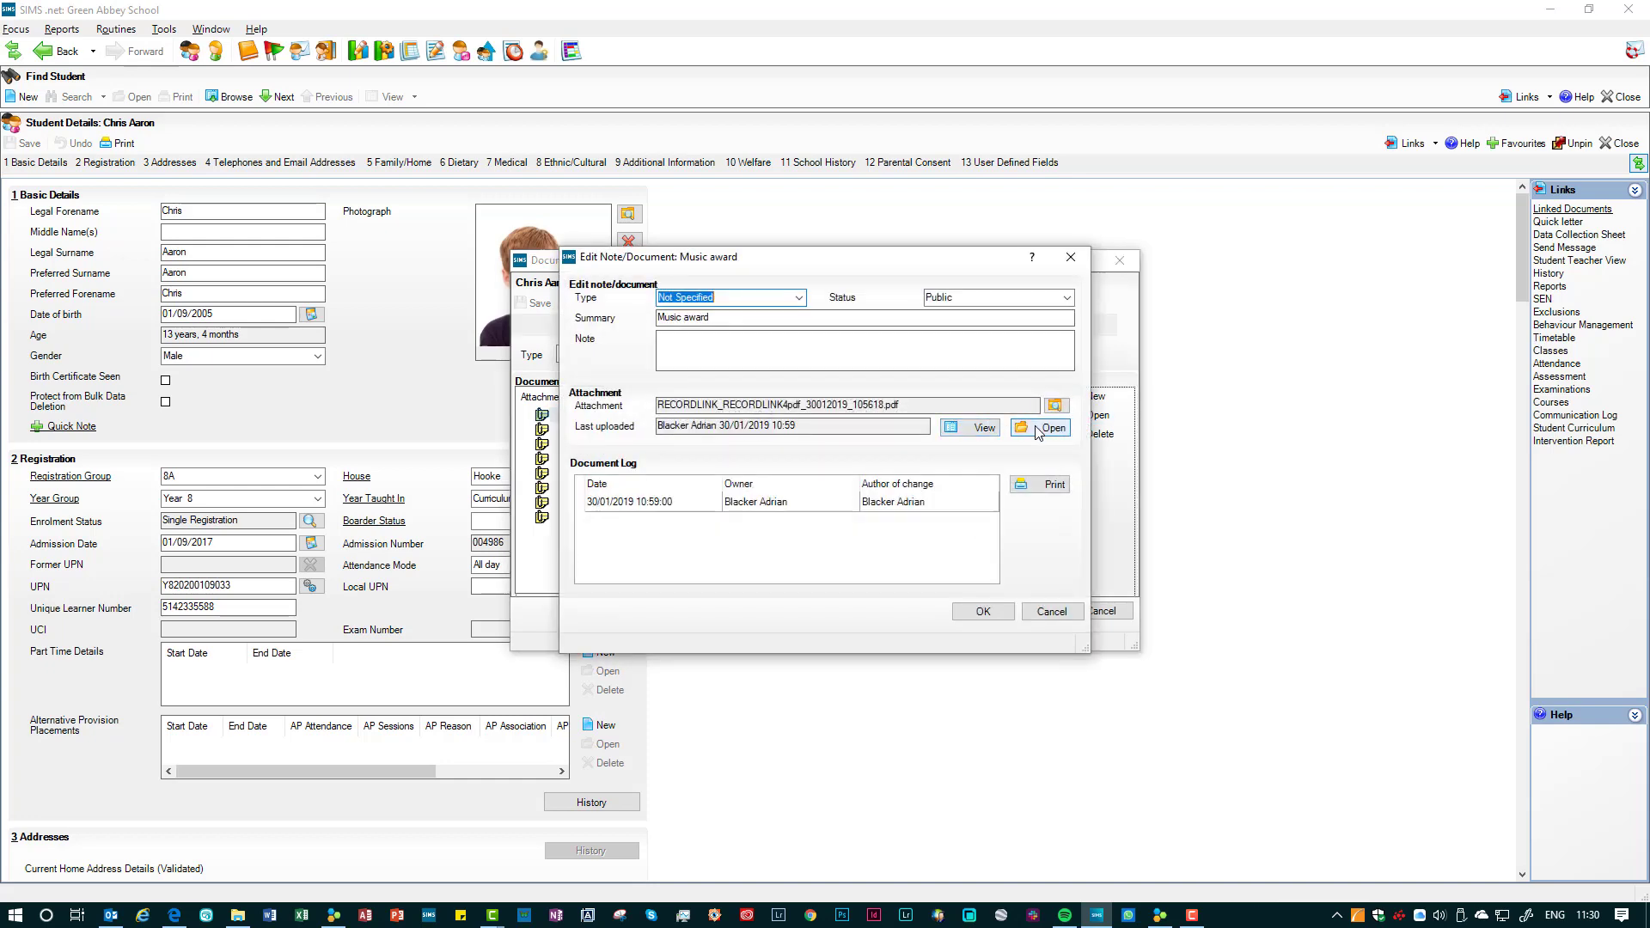
click(984, 429)
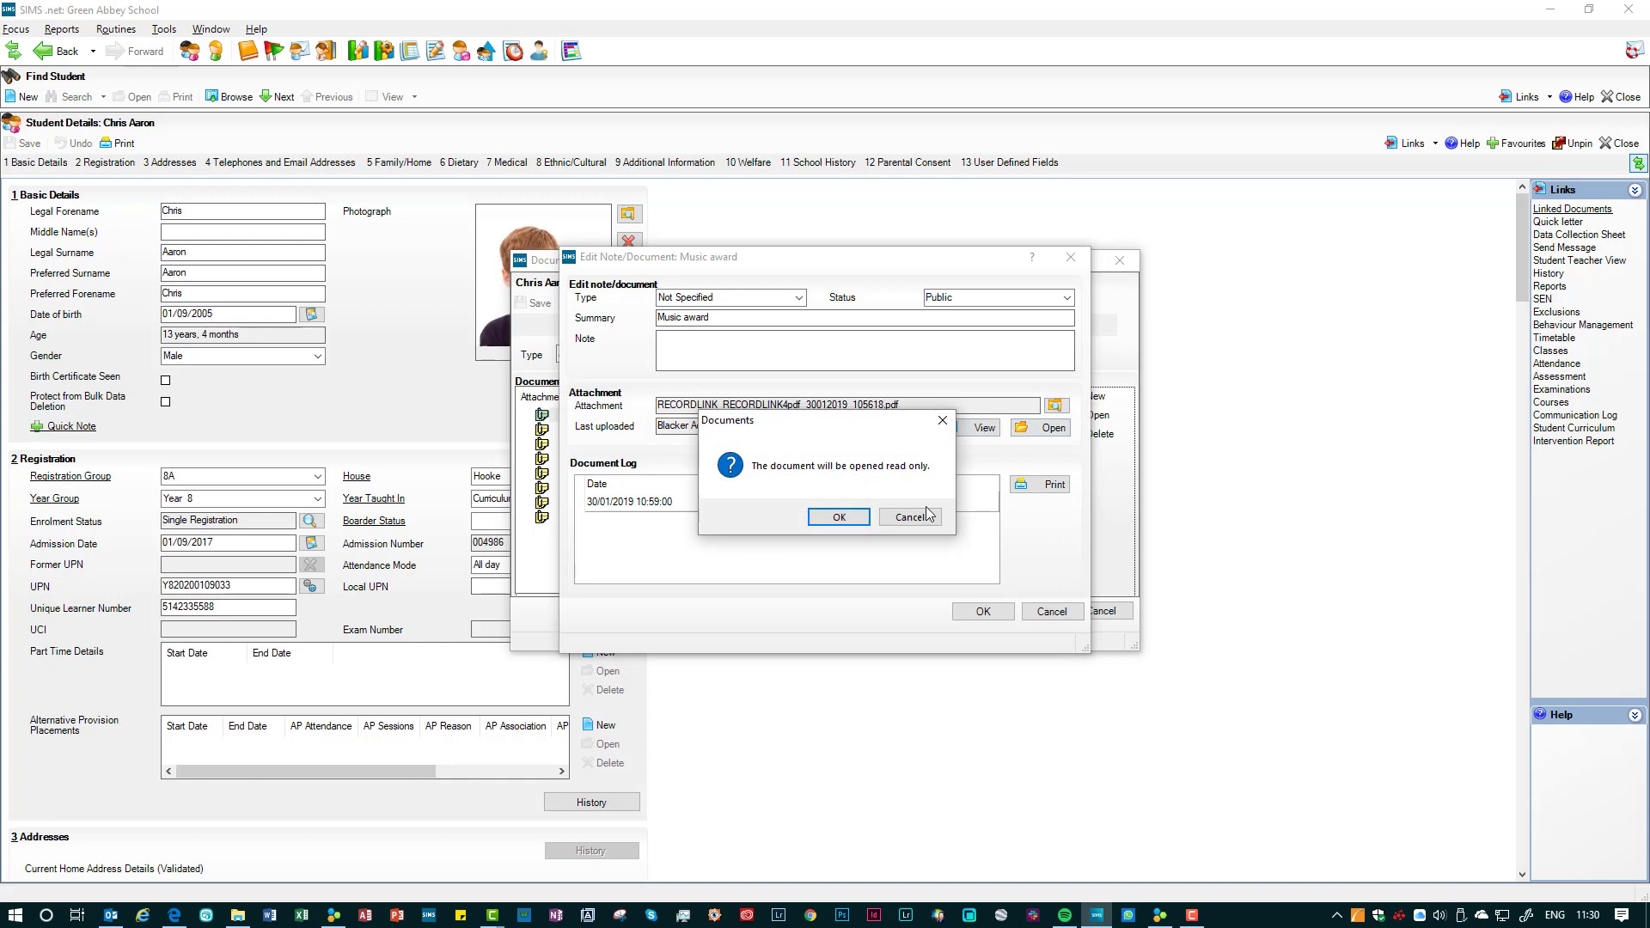
click(845, 519)
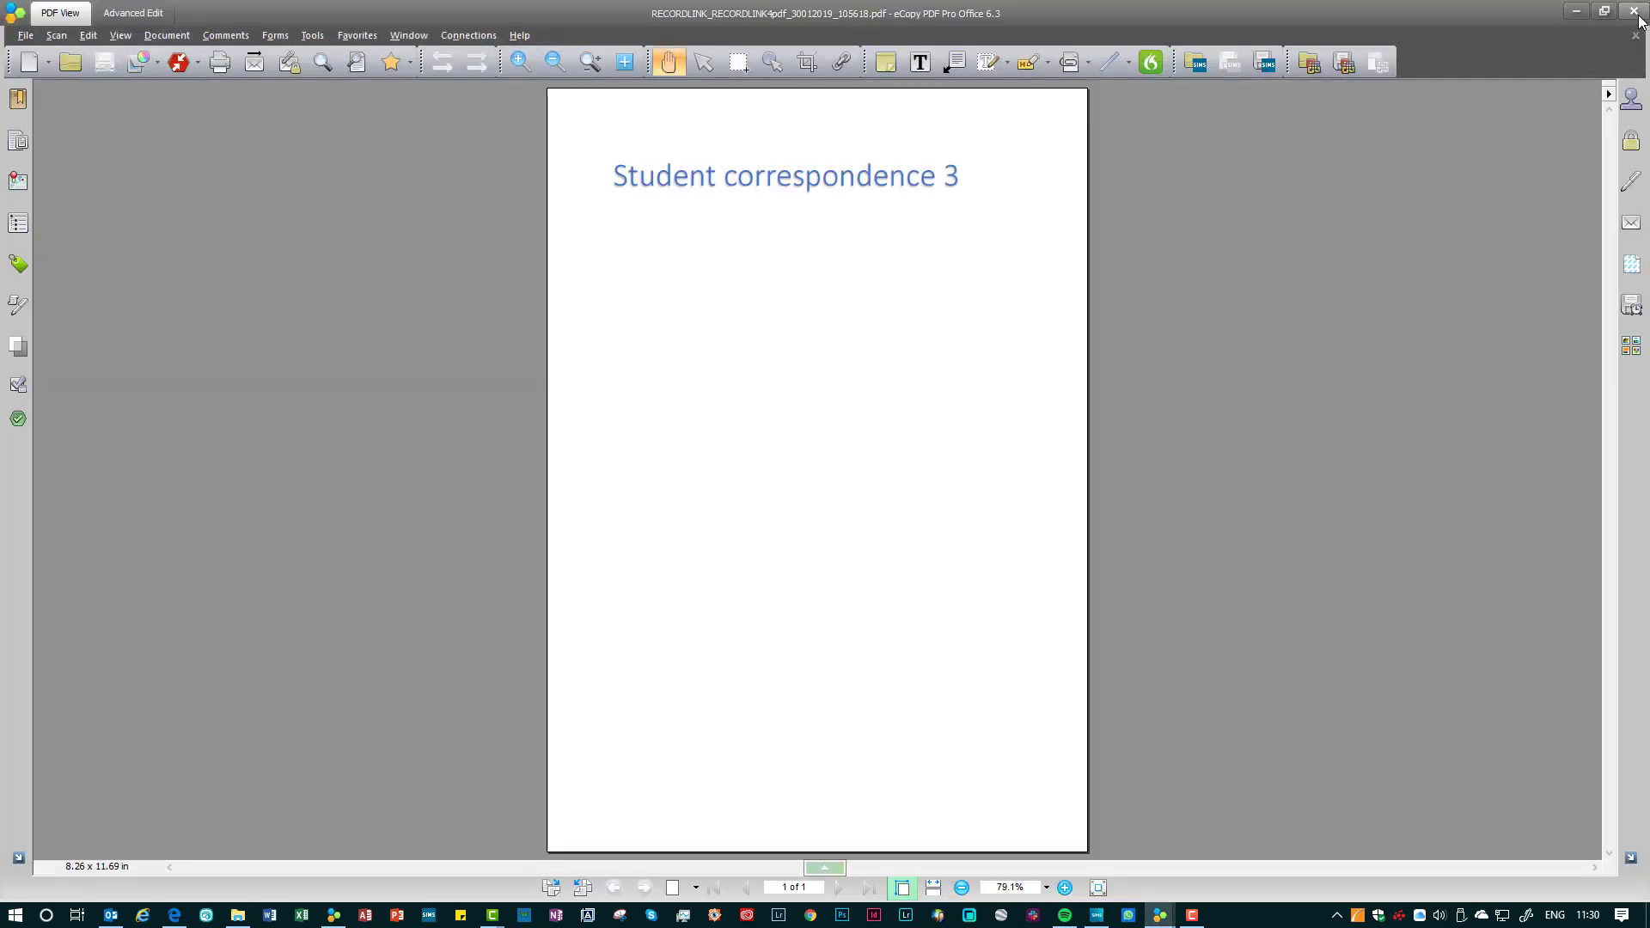
click(1637, 14)
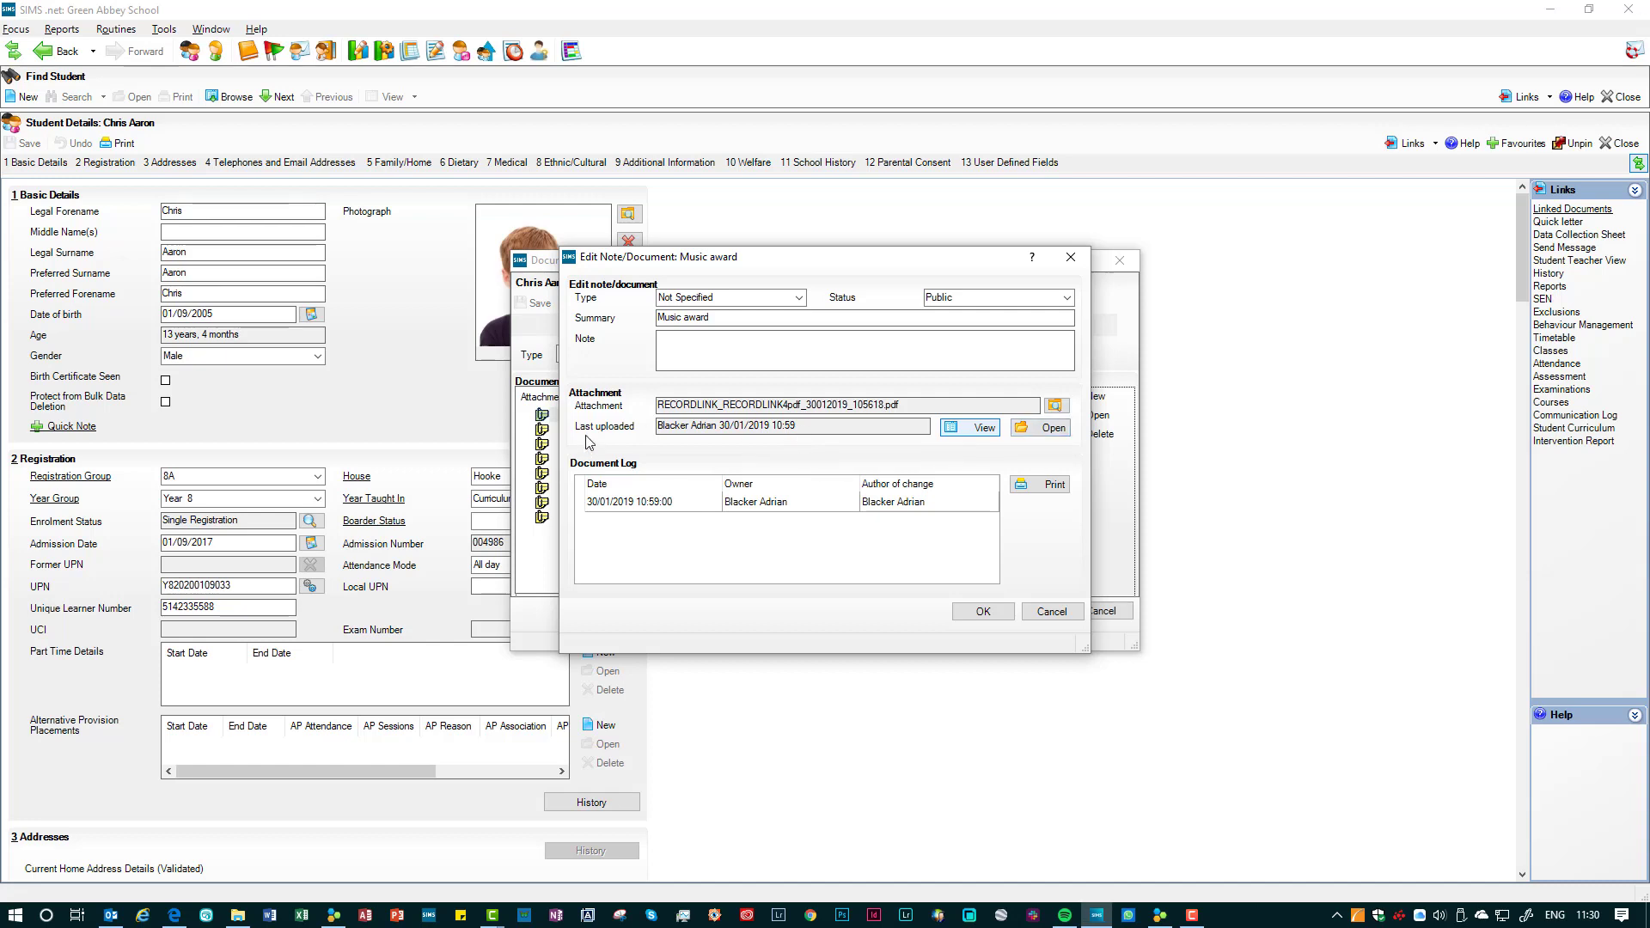
click(1042, 619)
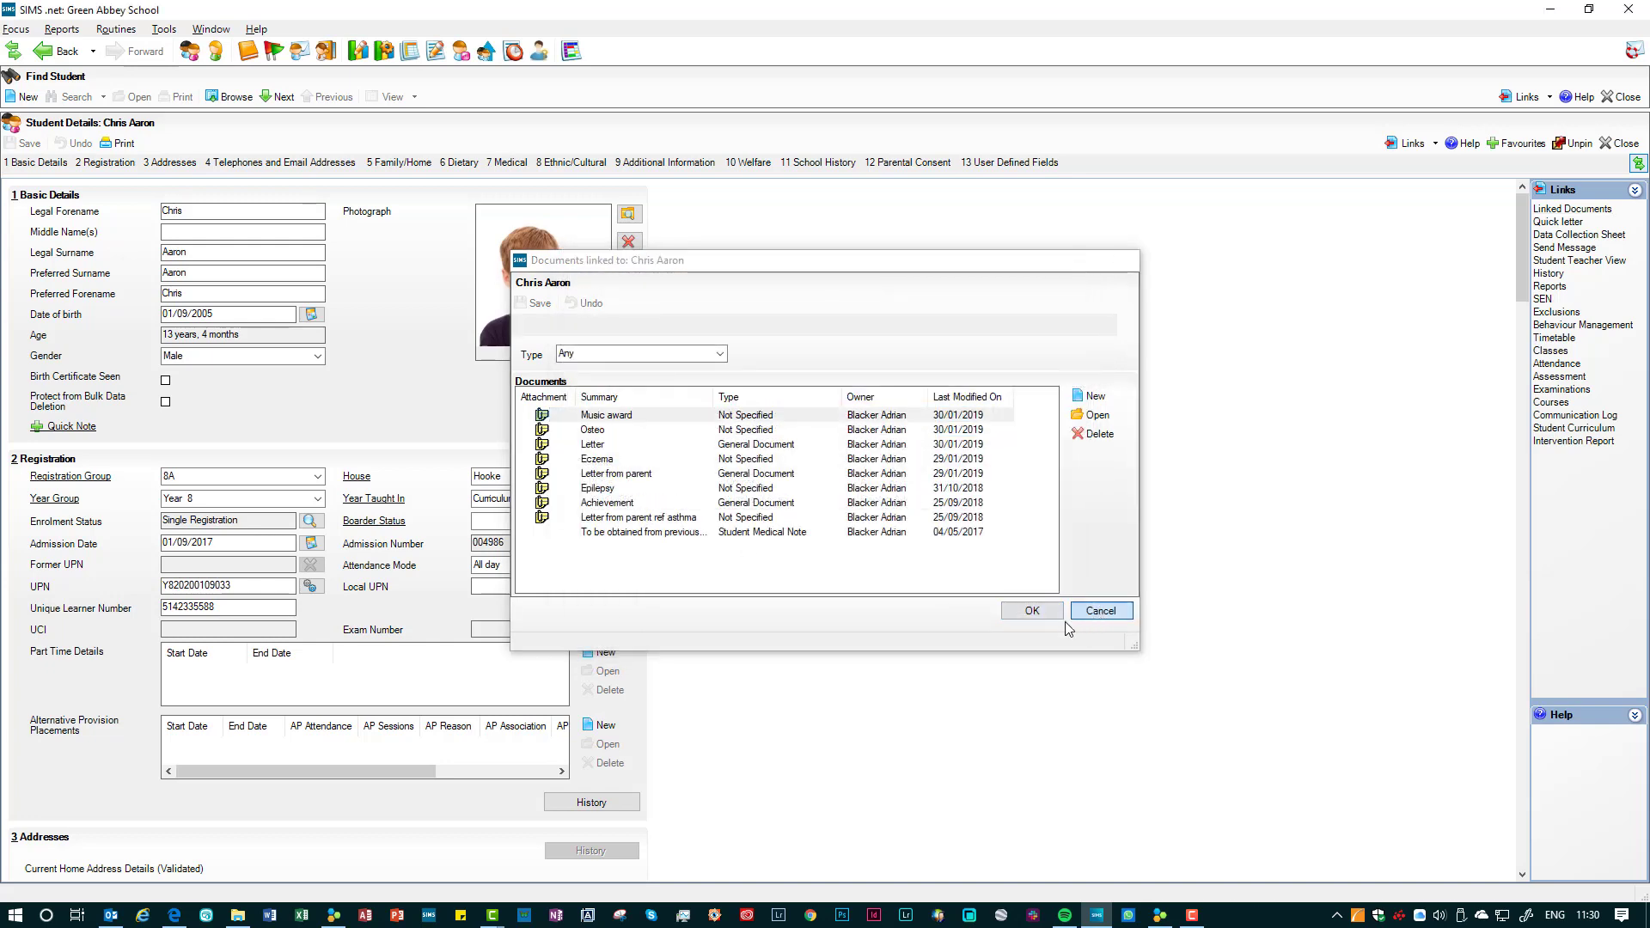
click(1075, 613)
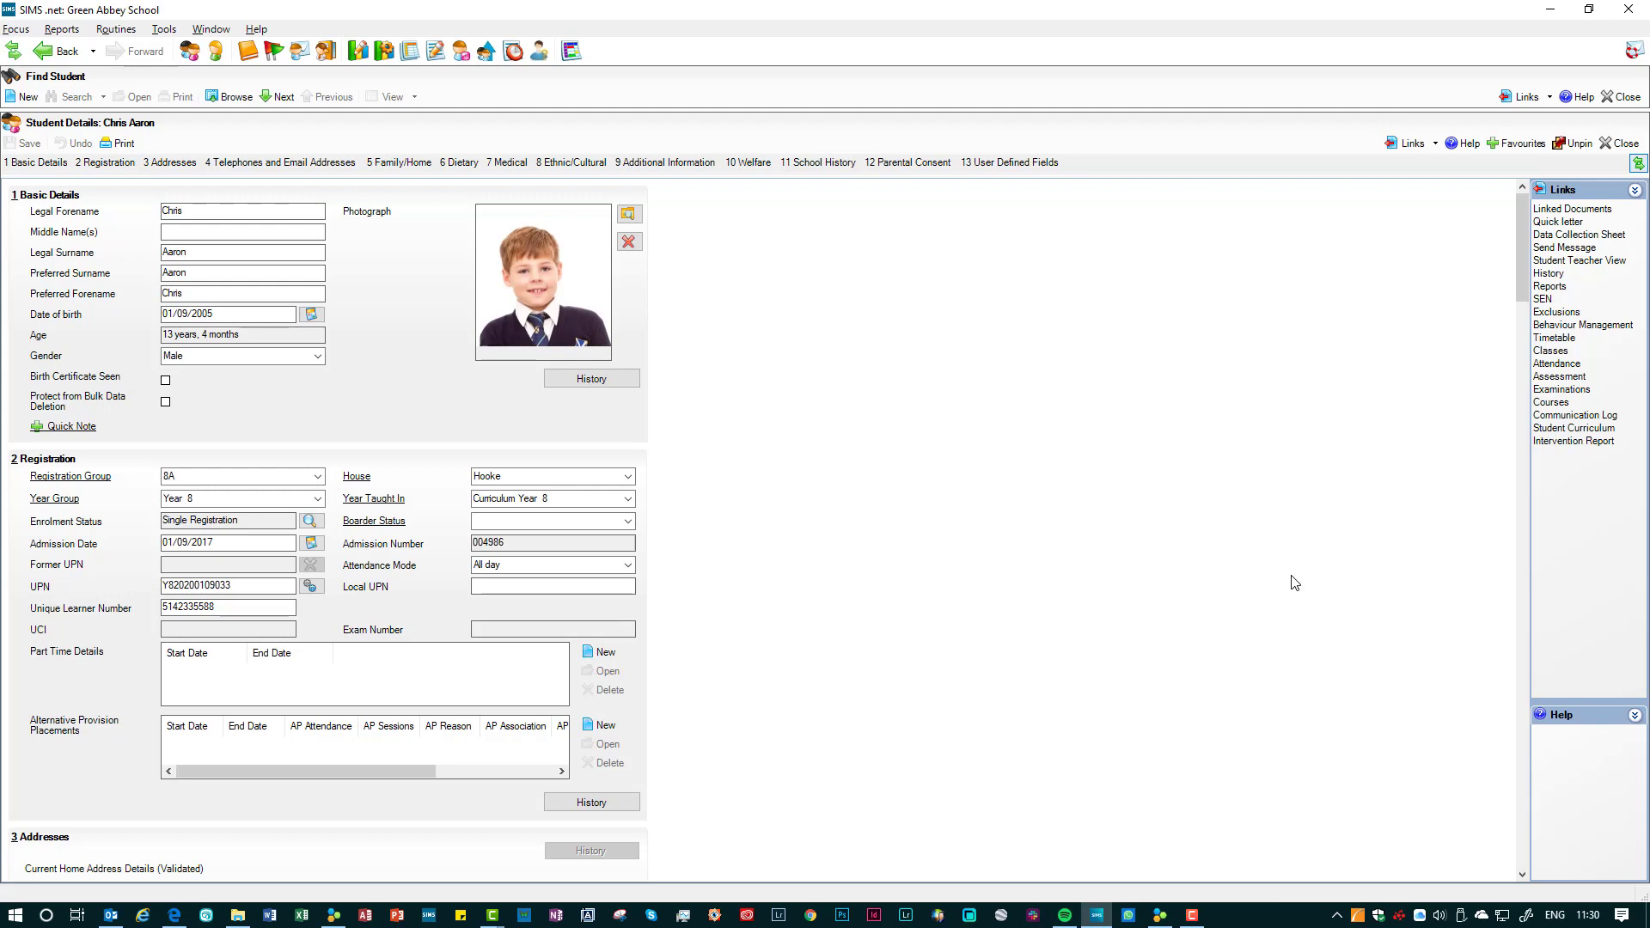
Check the student's medical conditions and select the Osteoporosis entry.
click(509, 163)
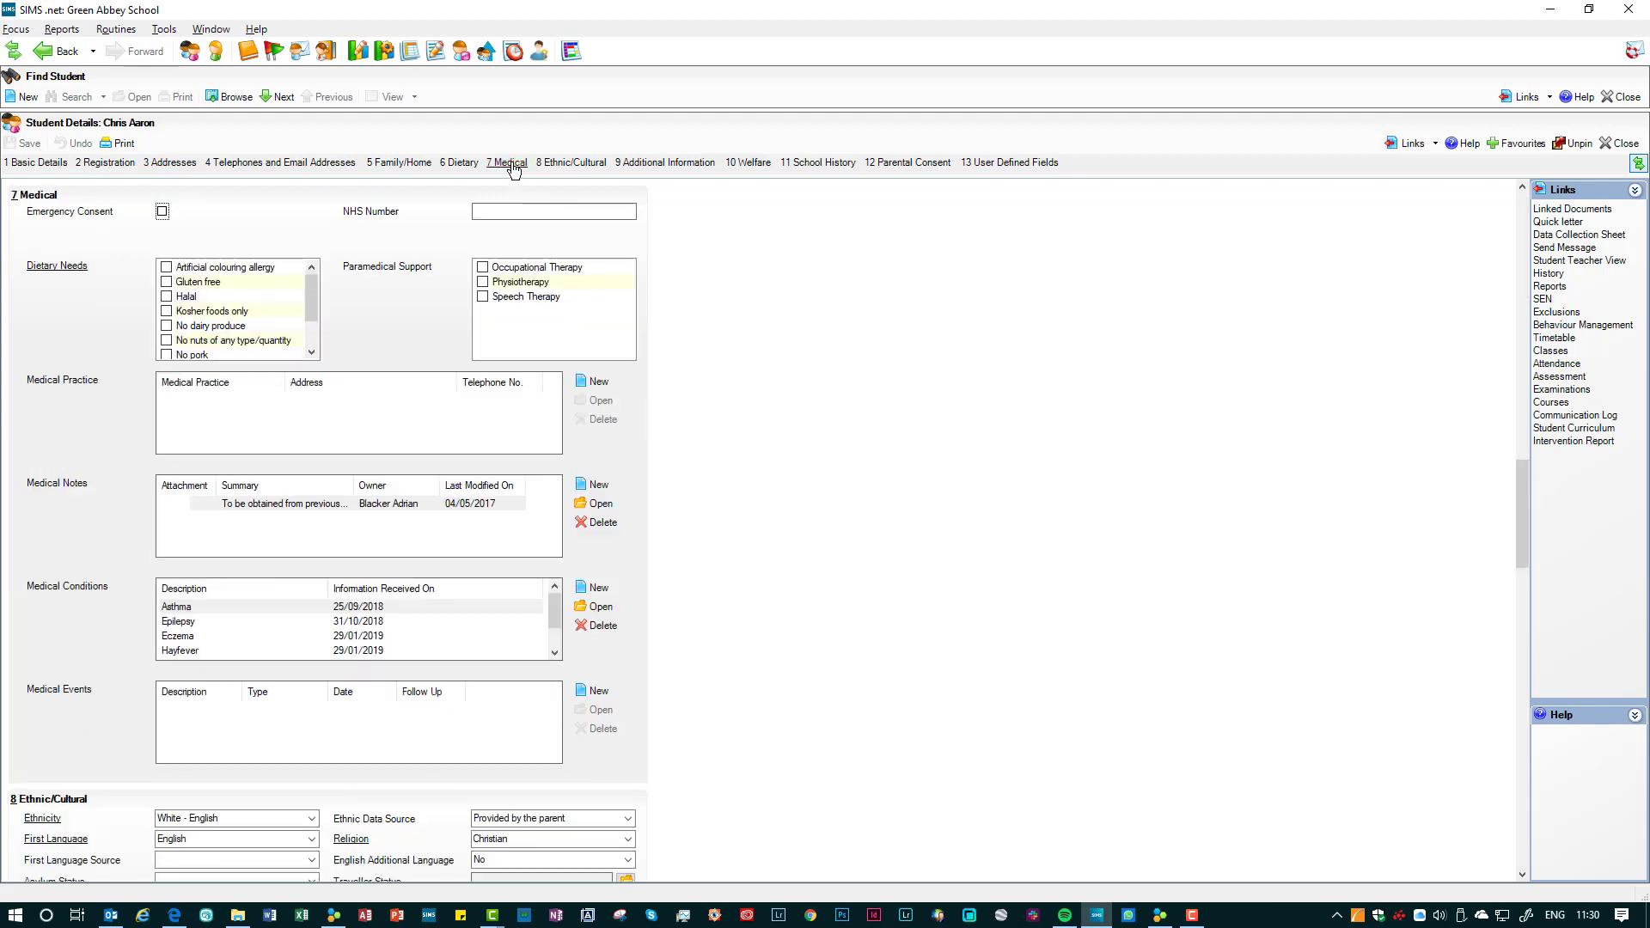
scroll(224, 625, down, 1)
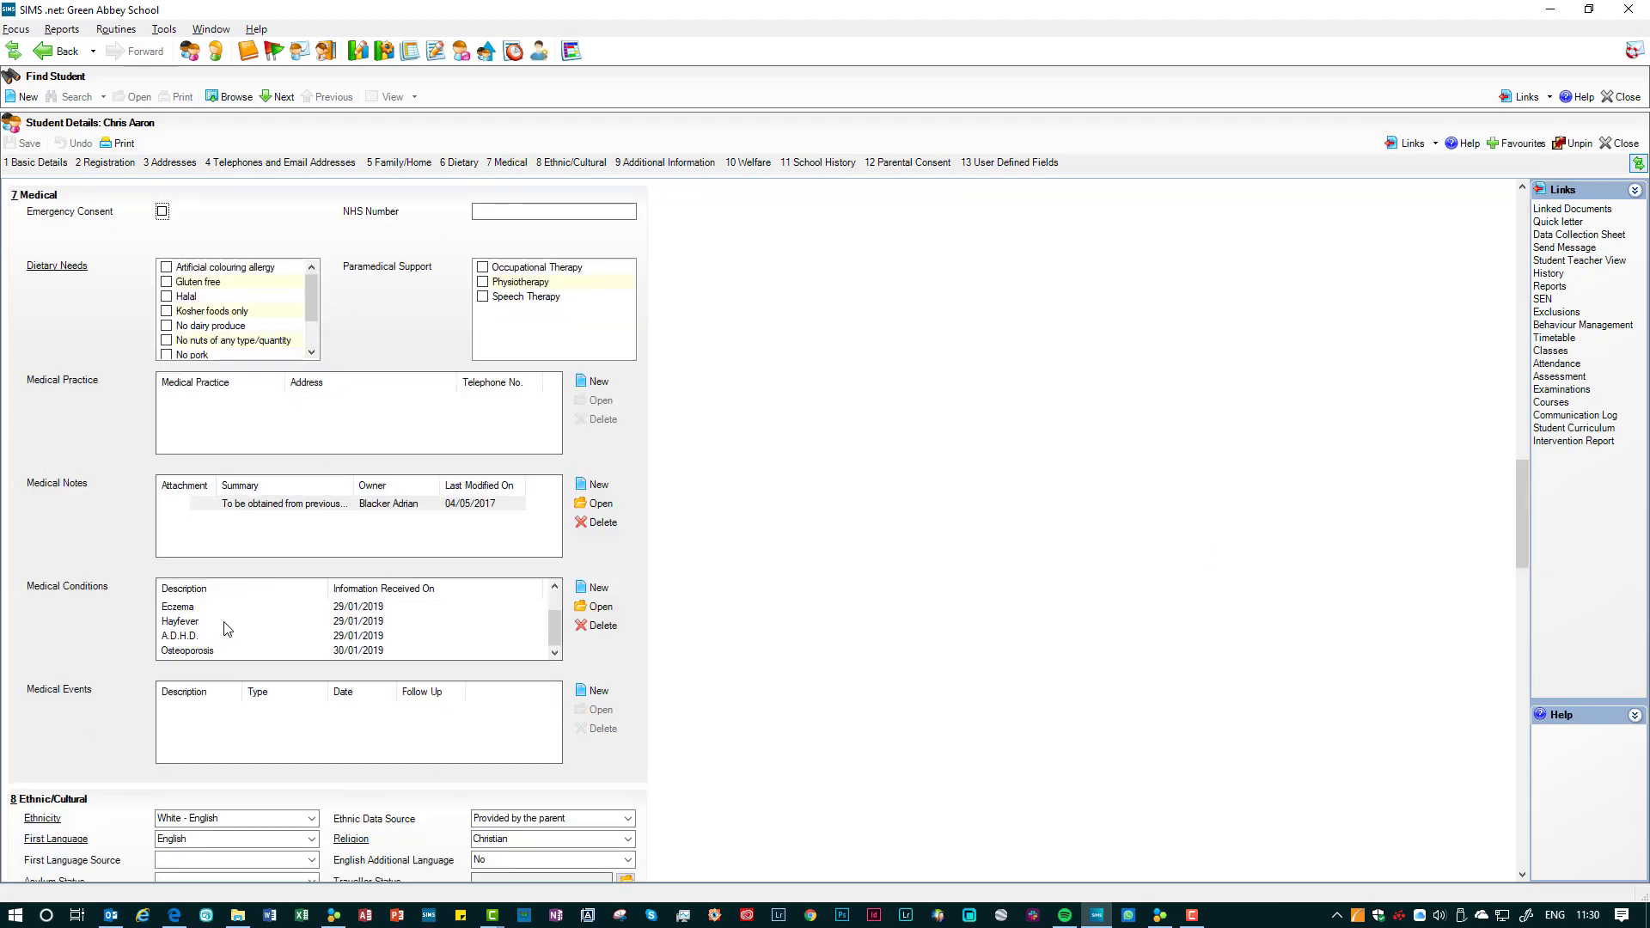
click(199, 652)
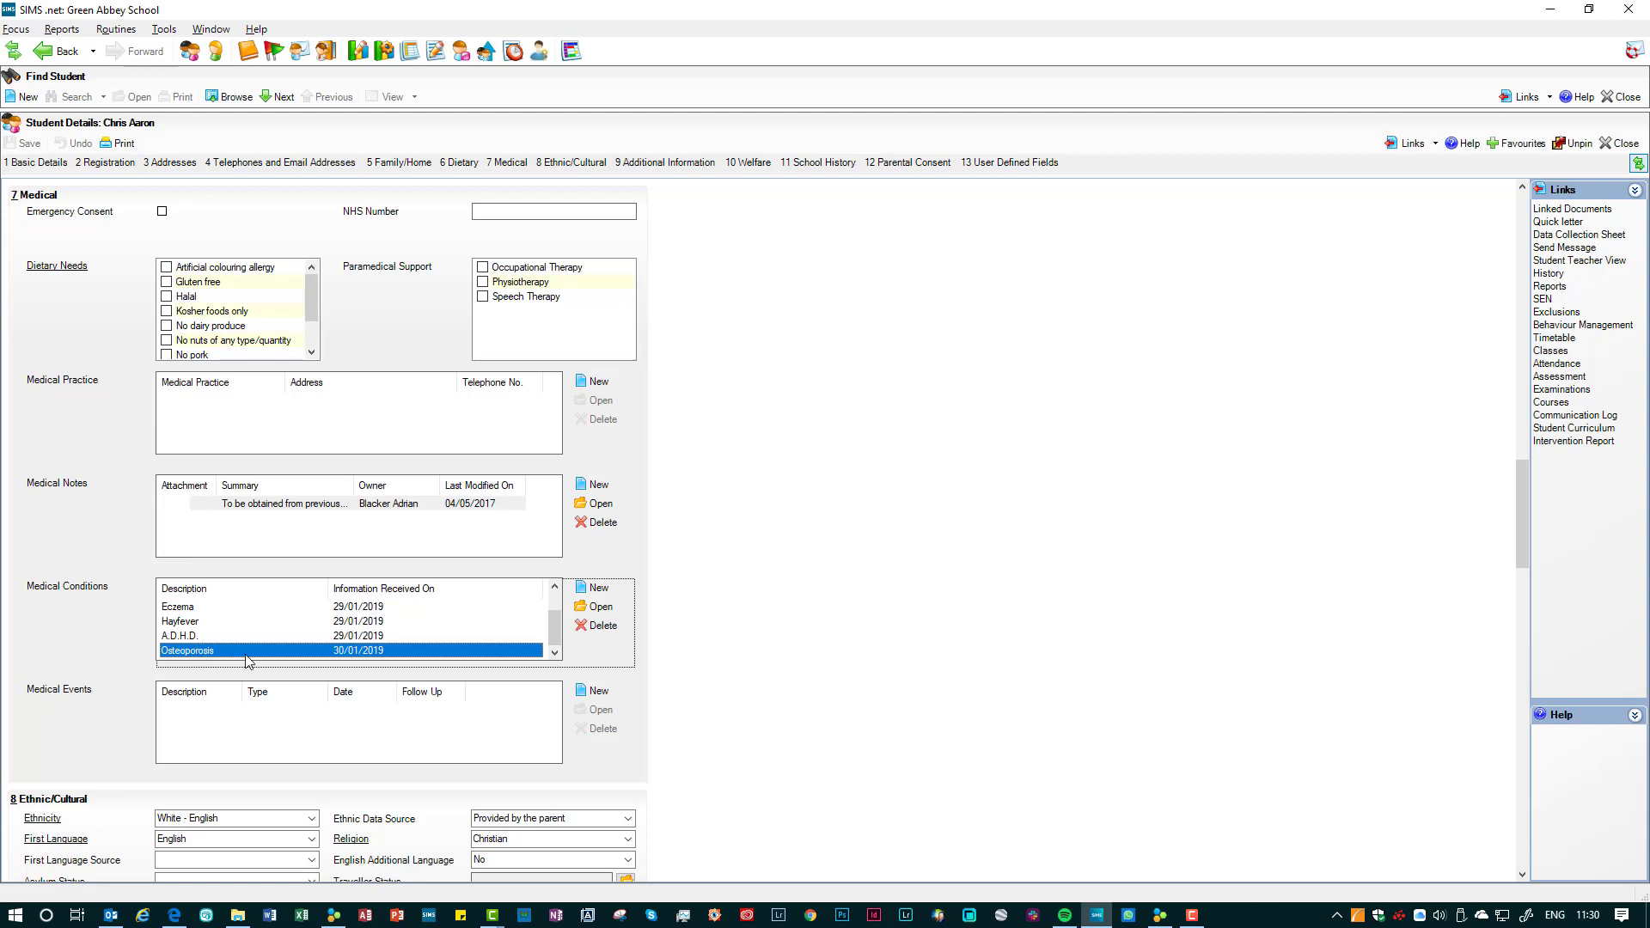
Open the student's Behaviour Management record.
click(1614, 330)
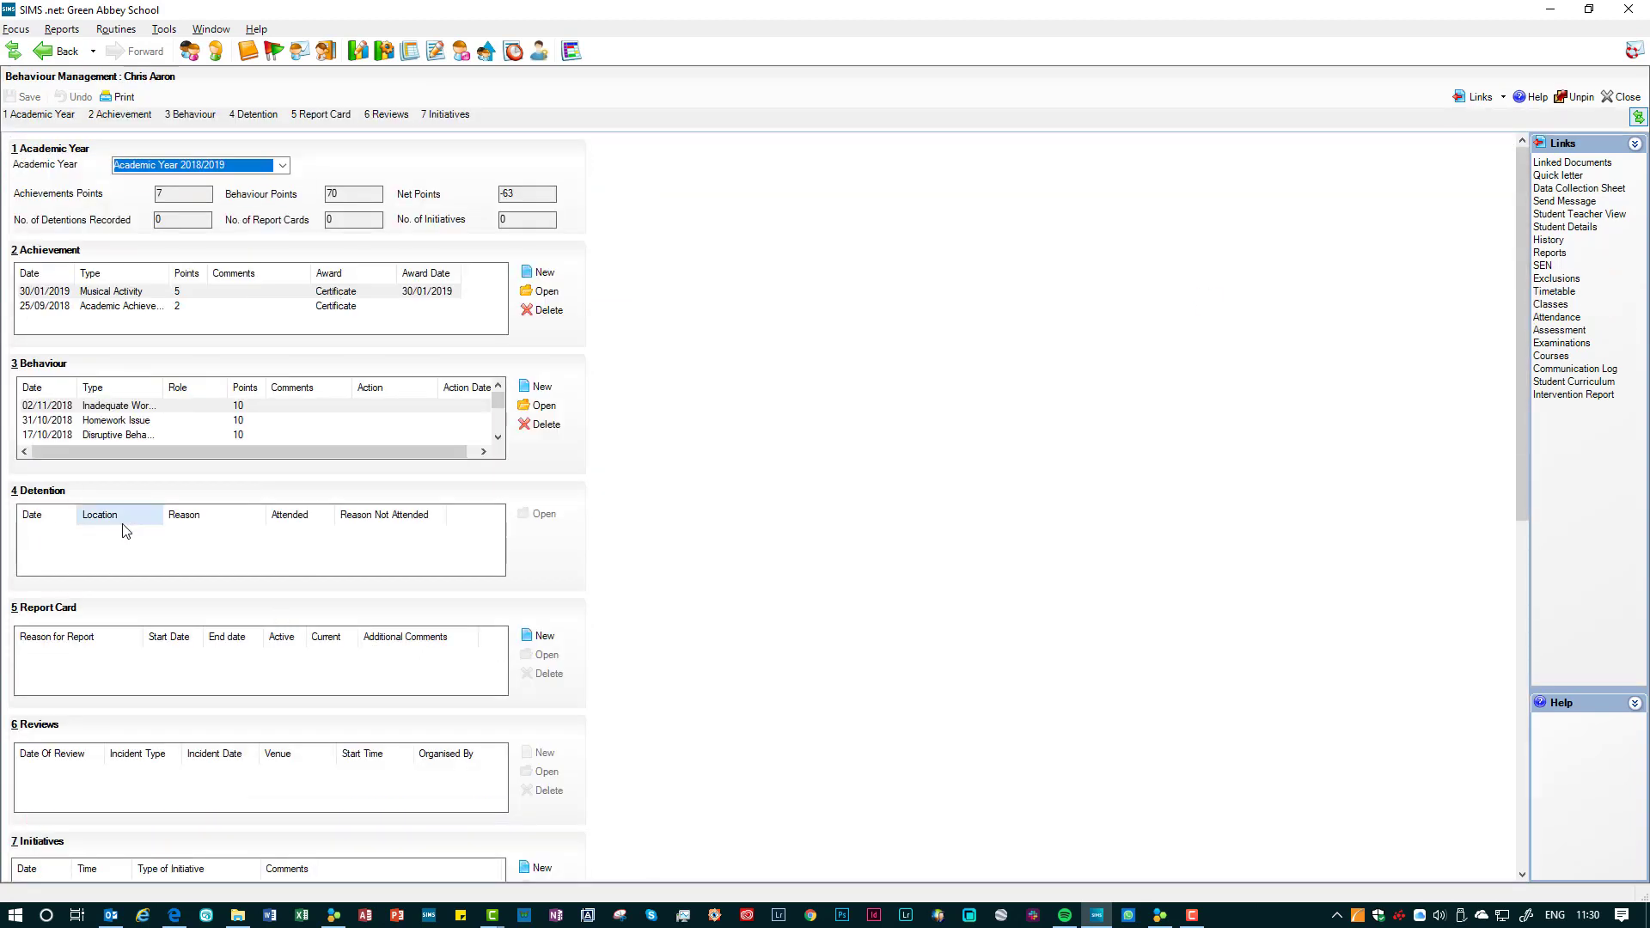